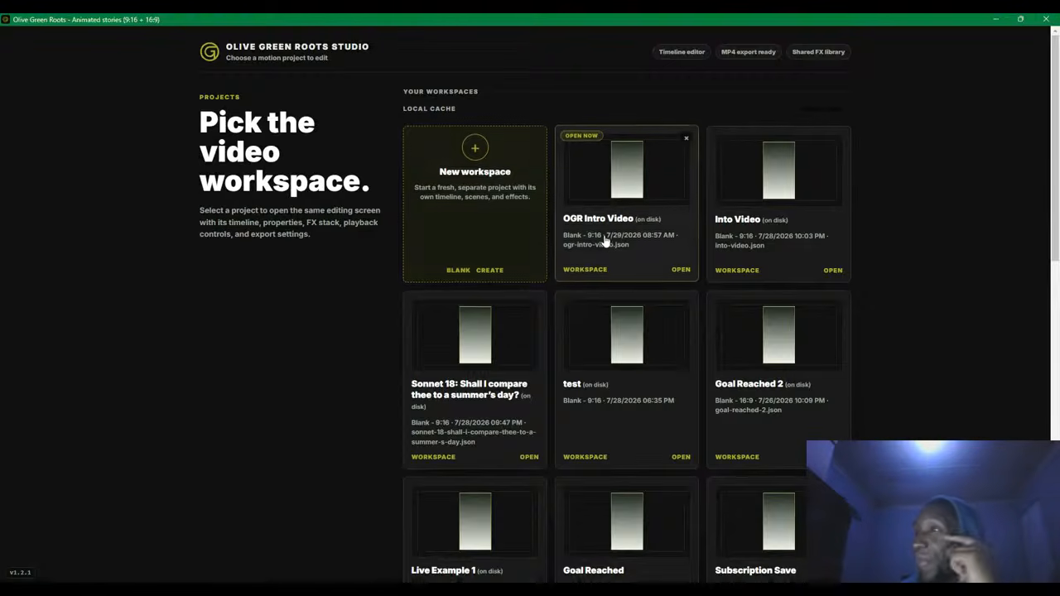
Open the test workspace from the saved local projects
scroll(601, 241, "down", 1)
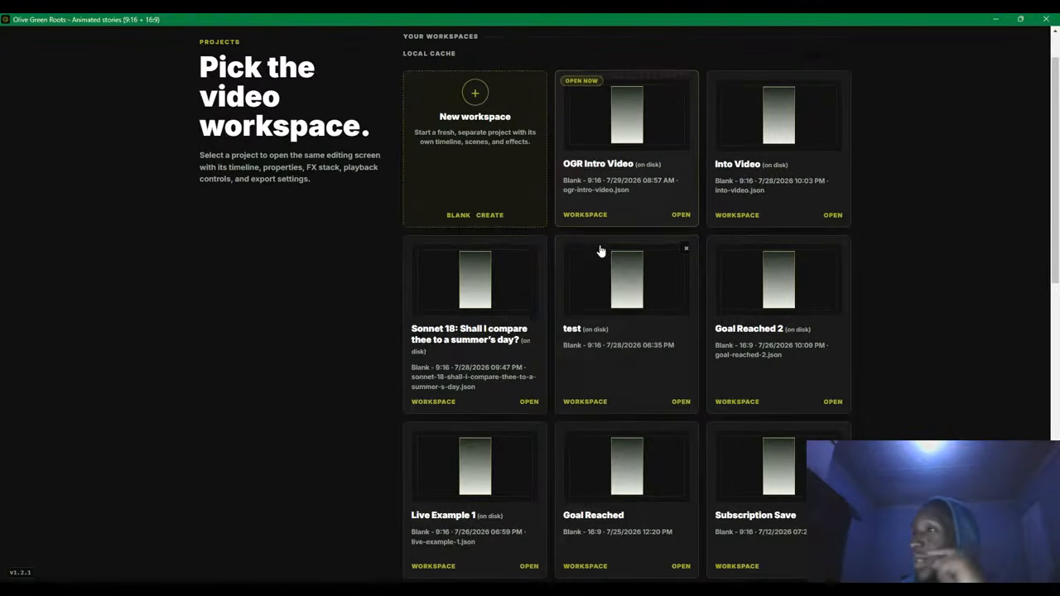
left_click(552, 292)
left_click(115, 423)
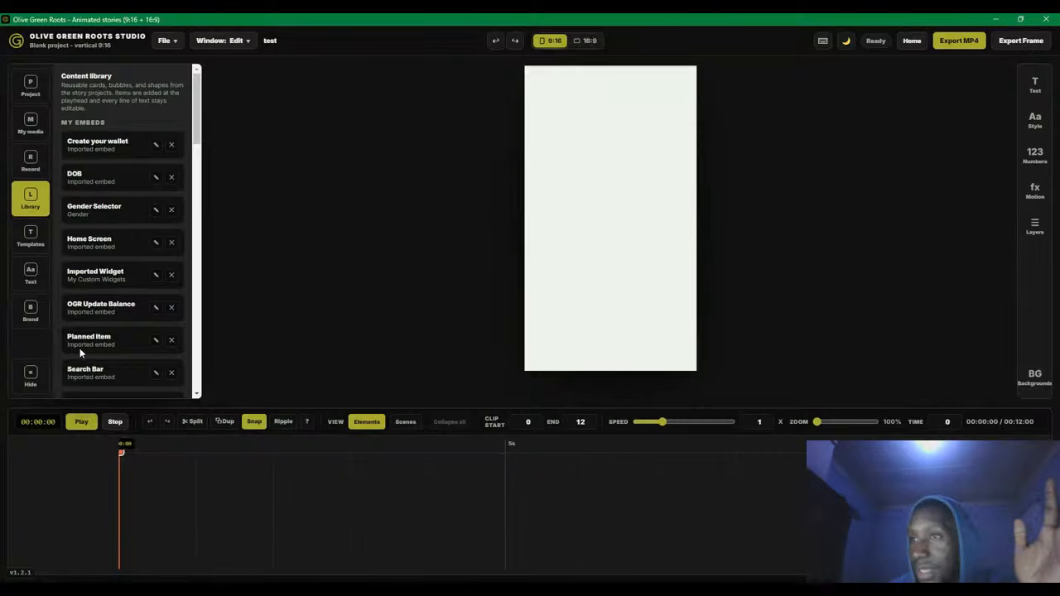
Look through the content library's embeds, goal story set and cards
scroll(149, 242, "down", 5)
scroll(146, 242, "down", 3)
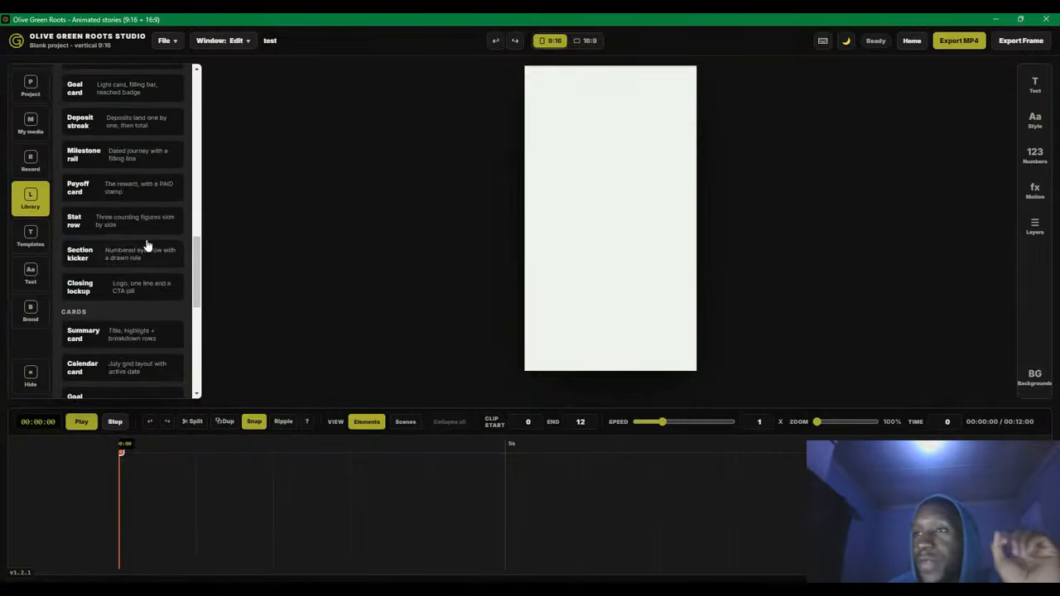
scroll(147, 241, "up", 8)
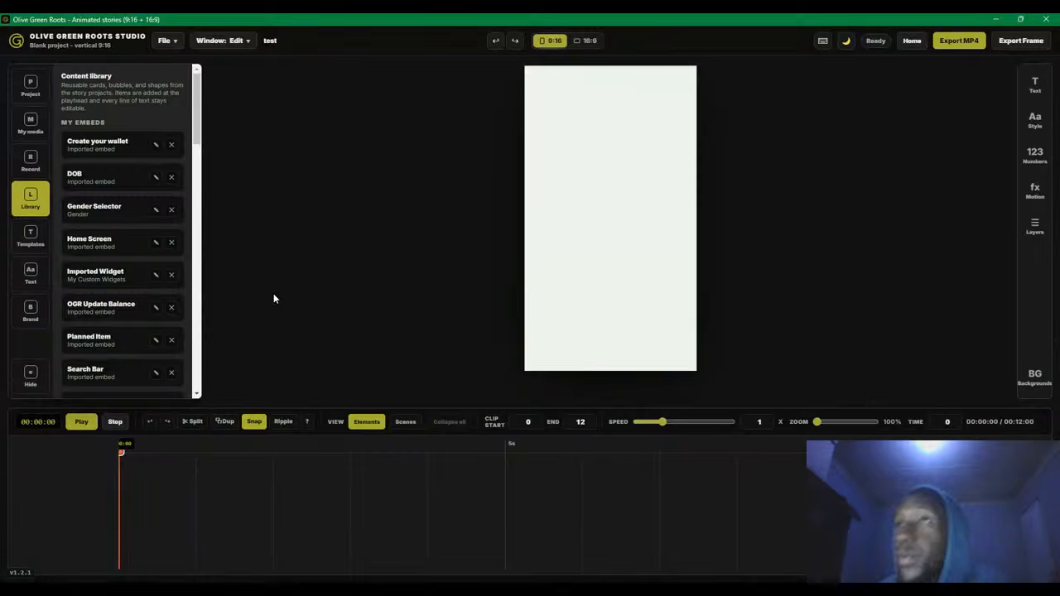
Display the project settings and demonstrate collapsing and expanding them several times
left_click(29, 88)
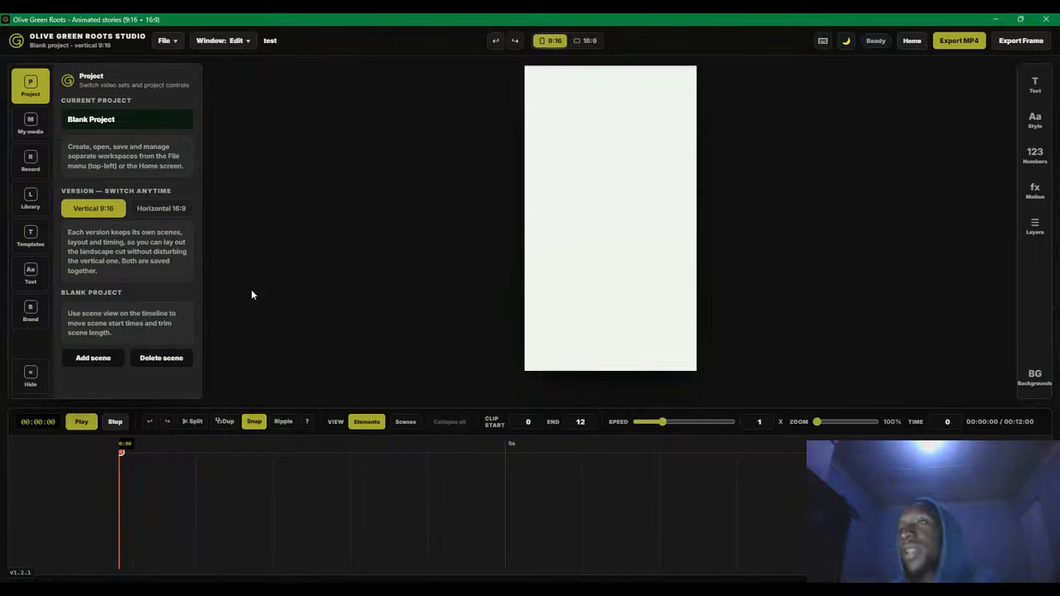
left_click(25, 91)
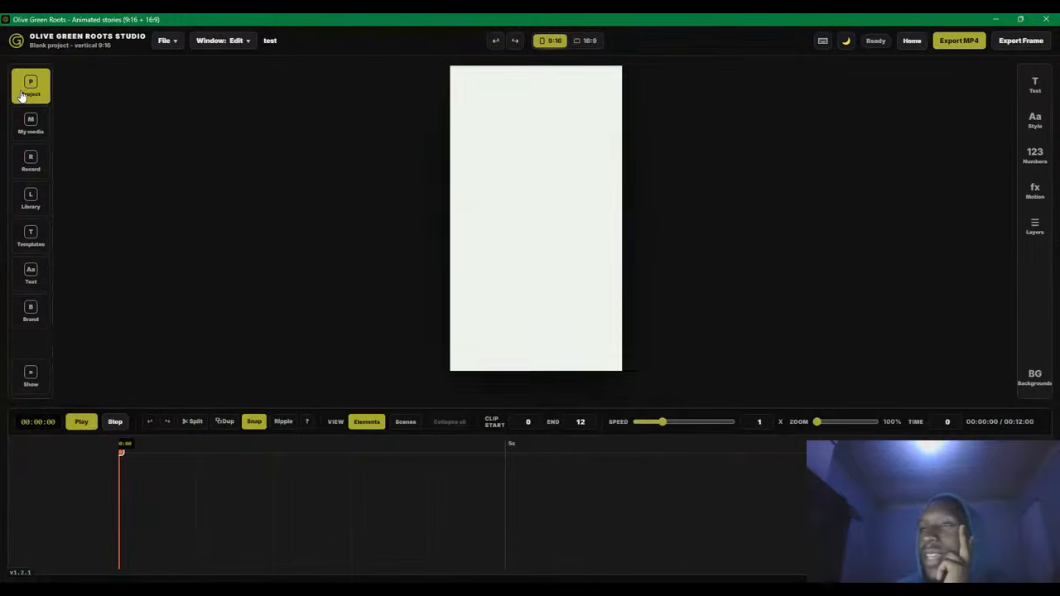
left_click(23, 96)
left_click(23, 96)
left_click(23, 95)
left_click(23, 96)
left_click(23, 95)
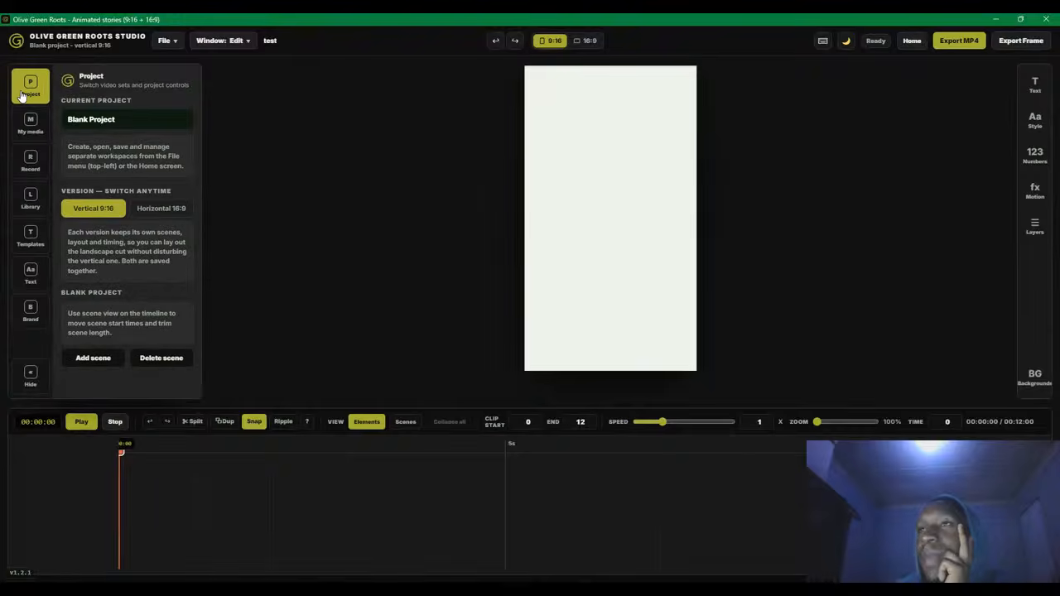
left_click(23, 95)
left_click(23, 95)
left_click(23, 95)
left_click(24, 95)
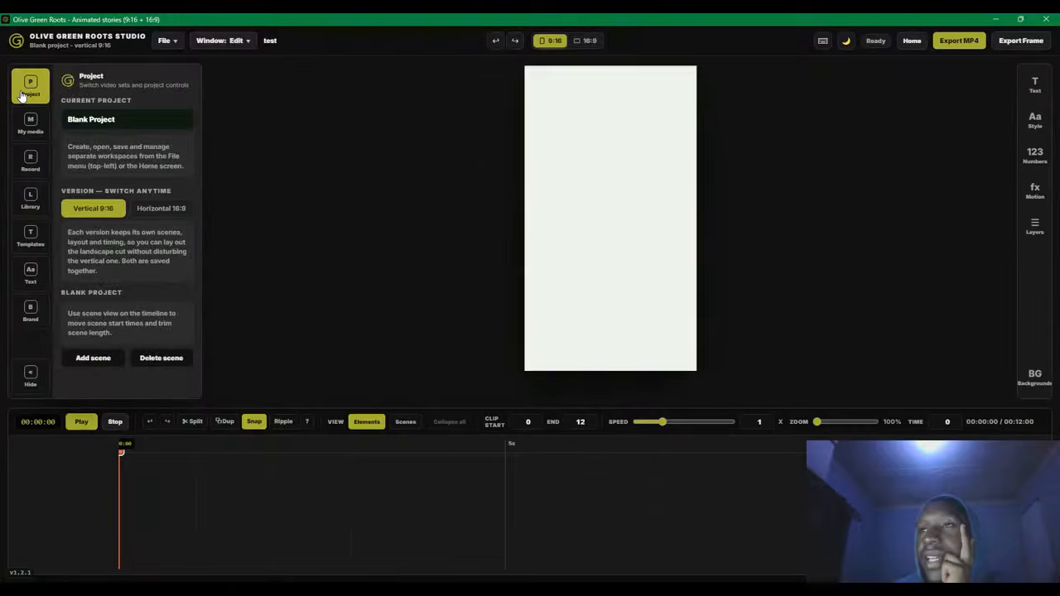
left_click(23, 95)
left_click(23, 95)
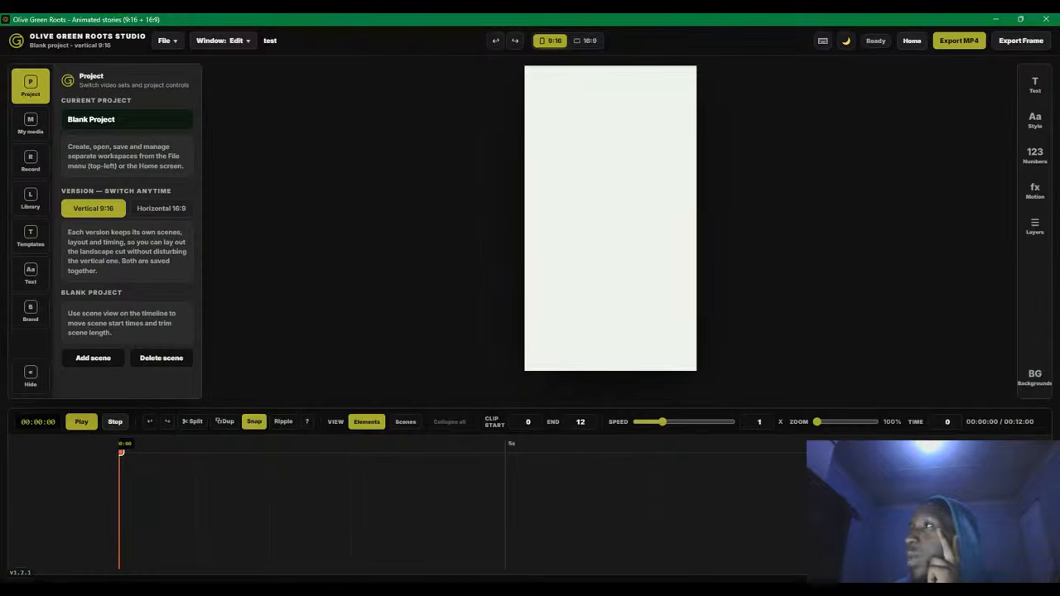
Demonstrate showing and hiding the text properties several times, leaving them hidden
left_click(1037, 90)
left_click(1039, 92)
left_click(1040, 93)
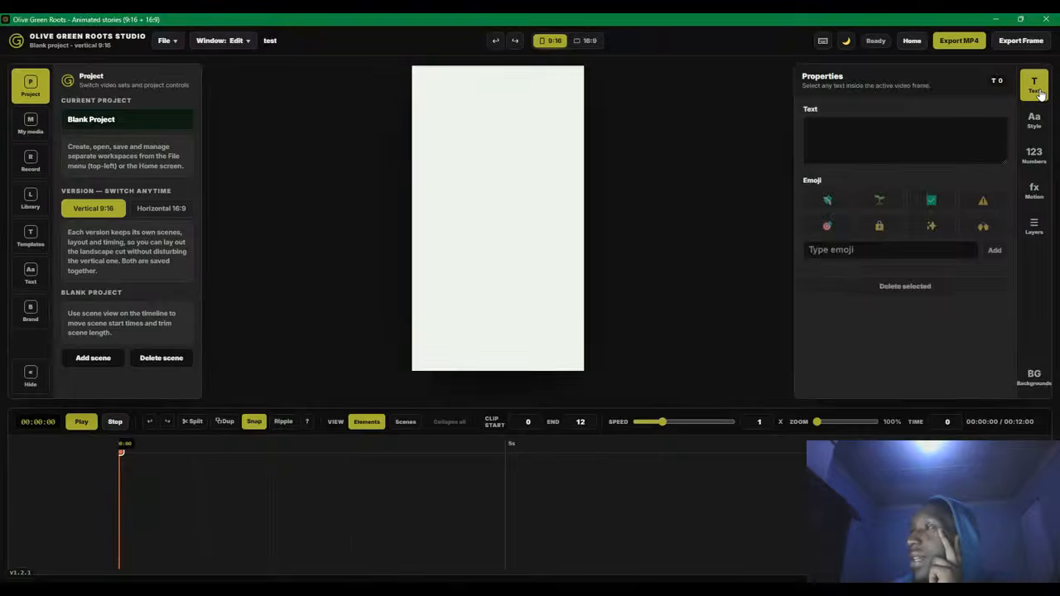
left_click(1041, 96)
left_click(1041, 96)
left_click(1041, 96)
left_click(1041, 96)
left_click(1041, 97)
left_click(1041, 96)
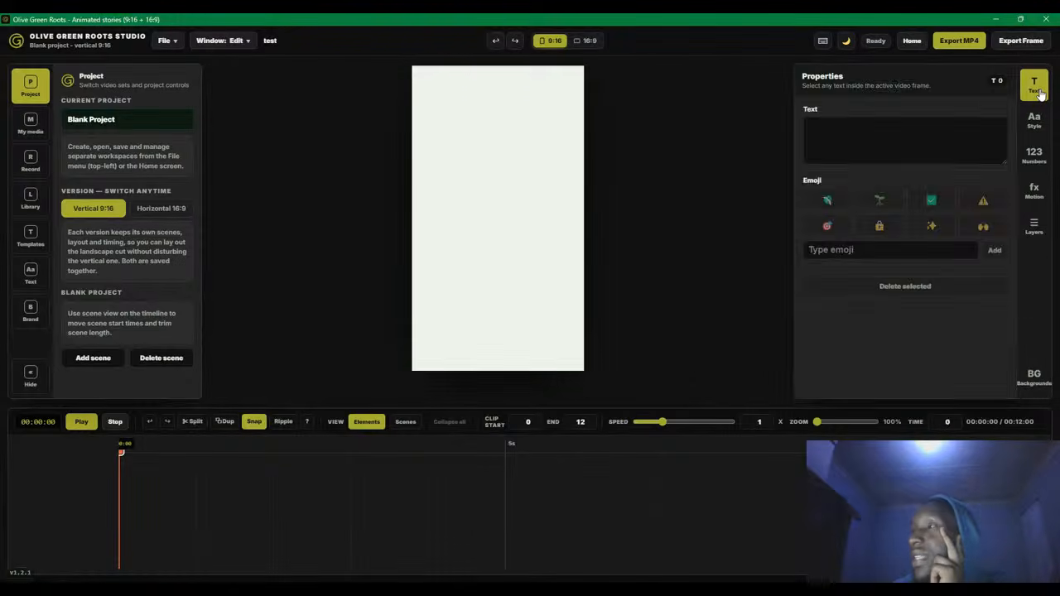
left_click(1041, 96)
Demonstrate hiding and restoring the project settings again, leaving them shown
left_click(44, 94)
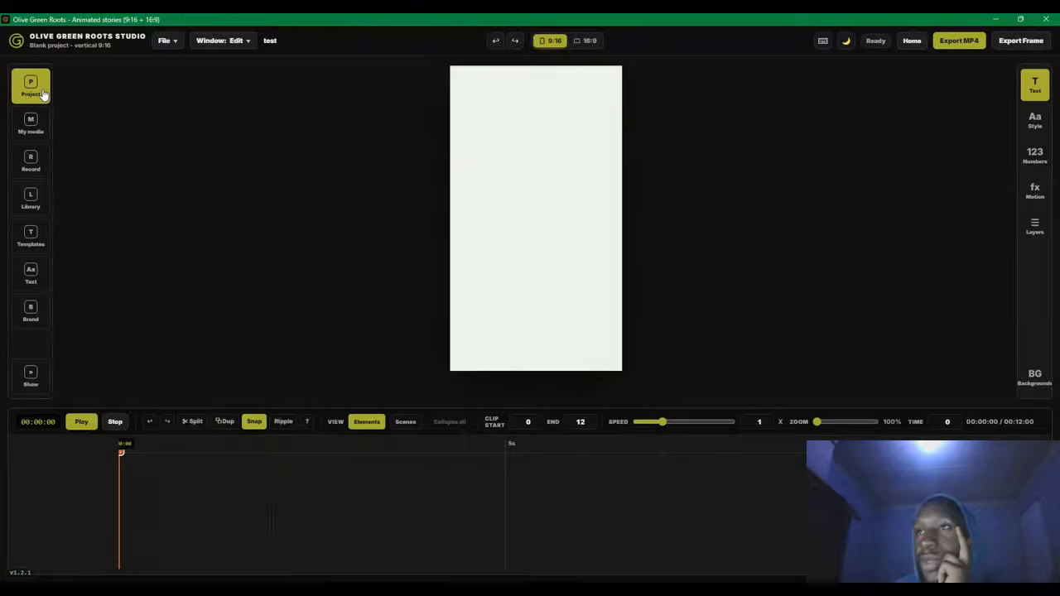
left_click(44, 94)
left_click(44, 94)
left_click(44, 93)
left_click(44, 93)
left_click(44, 94)
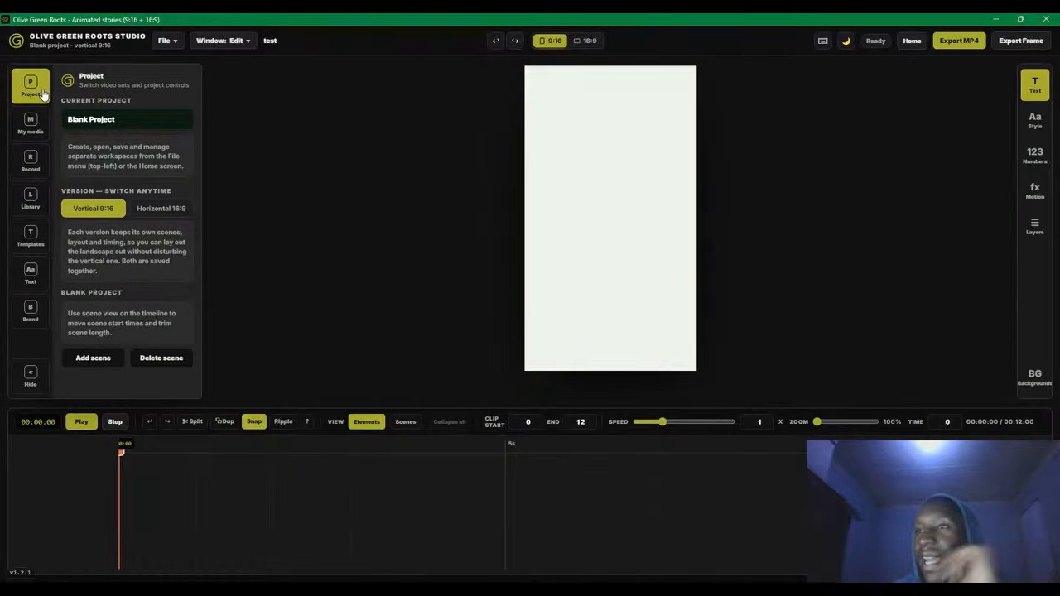
left_click(30, 377)
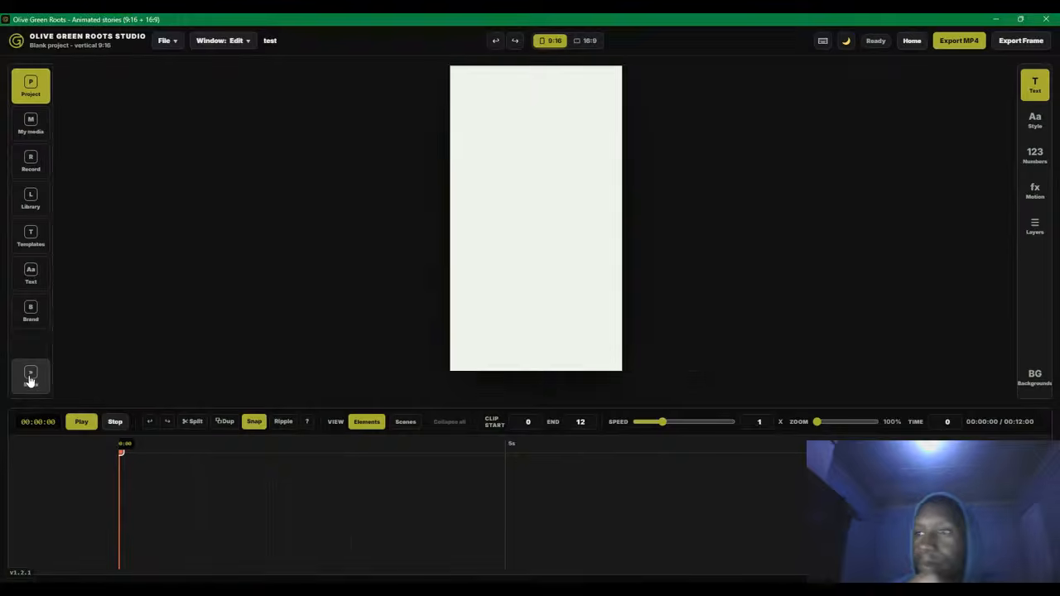
left_click(30, 378)
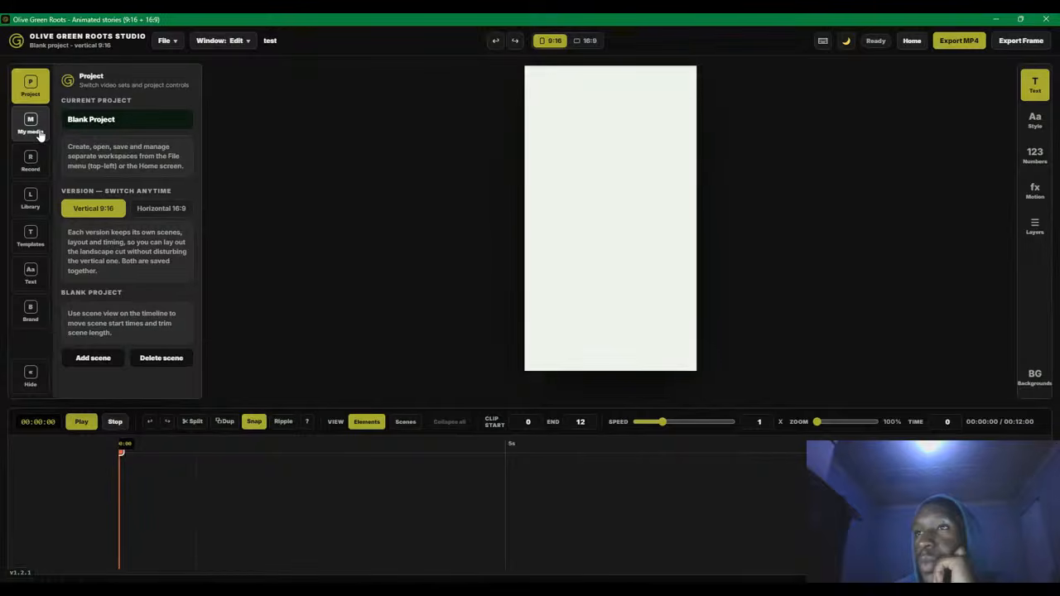
Show the layer stack and add the Summary card from the content library to the start of the timeline
left_click(1035, 227)
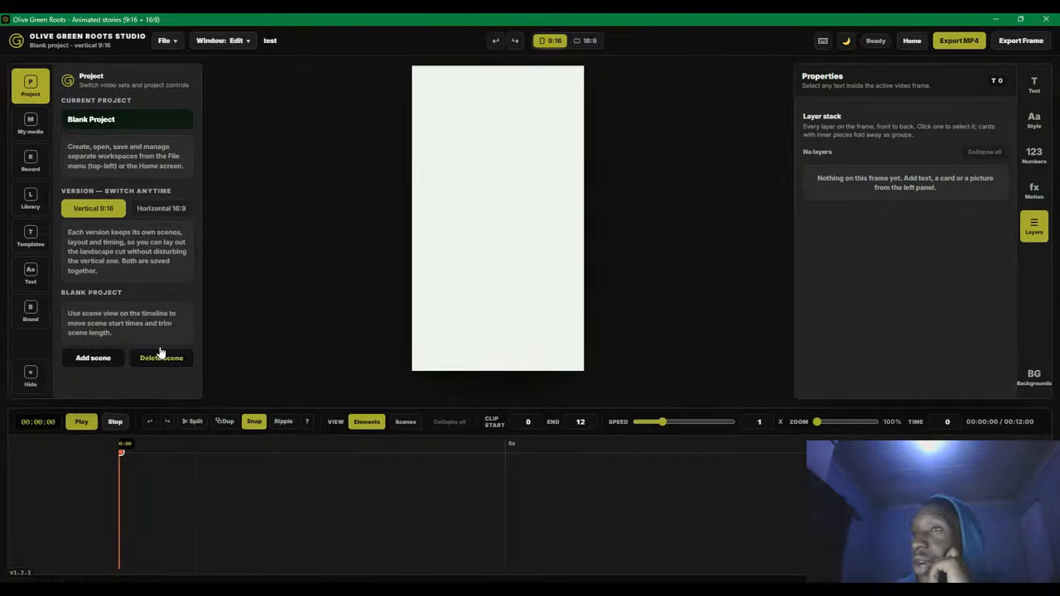
left_click(31, 197)
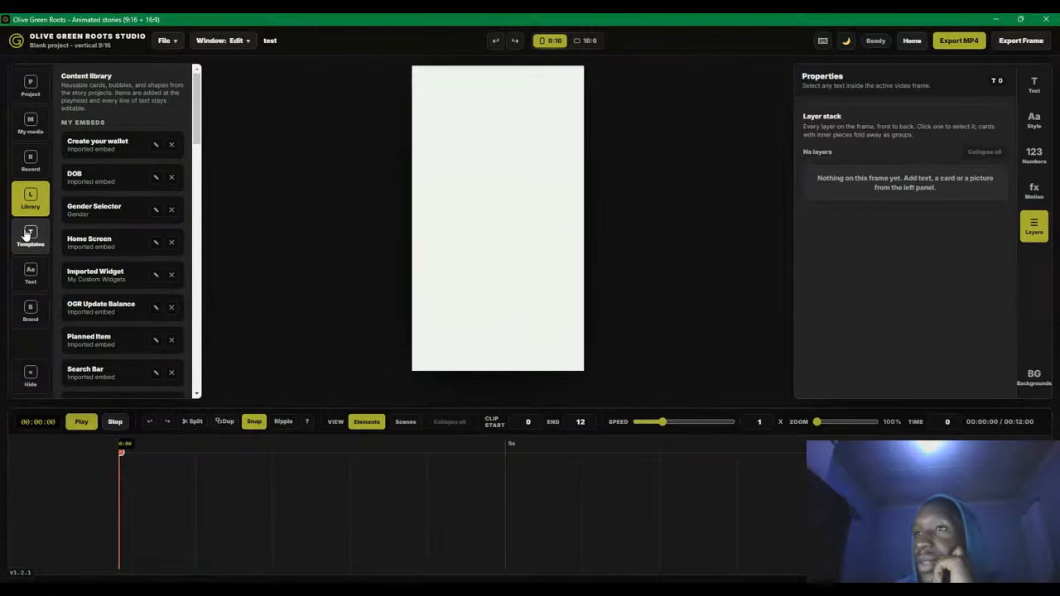
scroll(111, 203, "down", 3)
scroll(111, 267, "up", 3)
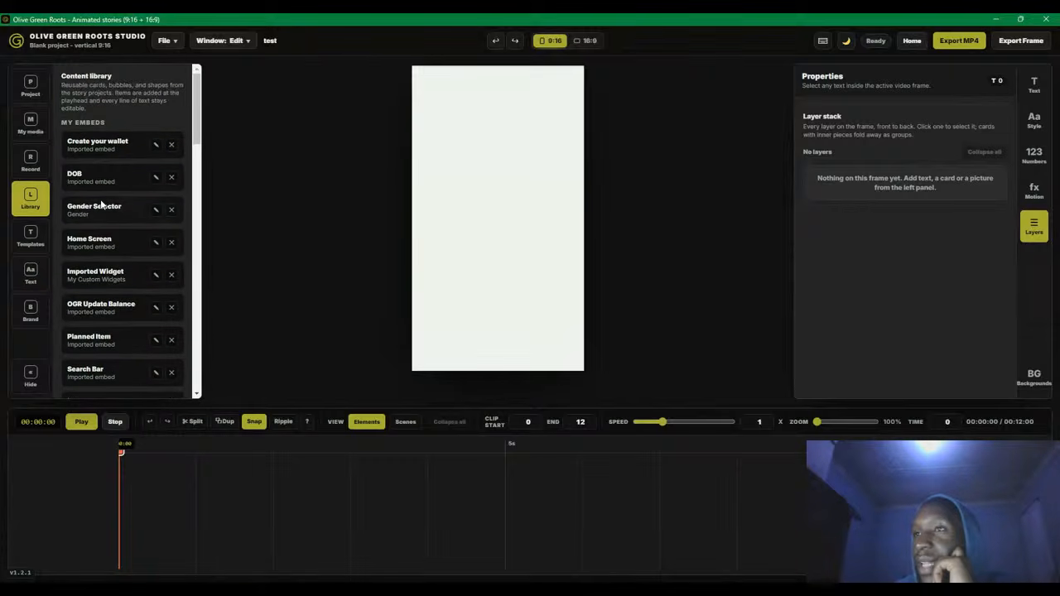
scroll(100, 241, "down", 10)
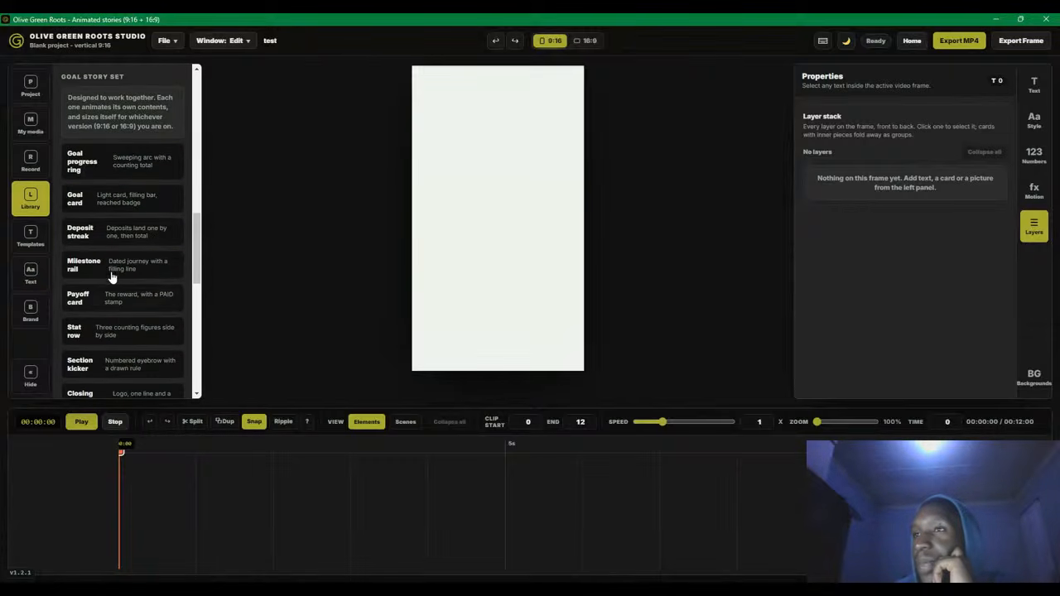
scroll(102, 257, "down", 5)
left_click(108, 283)
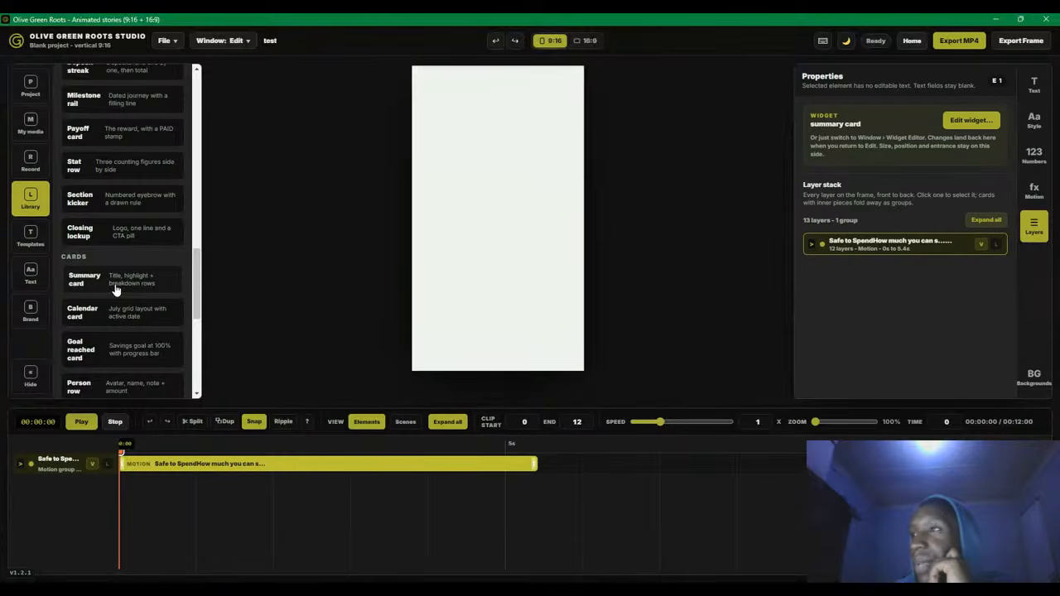
Preview the summary card's entrance animation and browse the content library's goal story set and cards
left_click(81, 424)
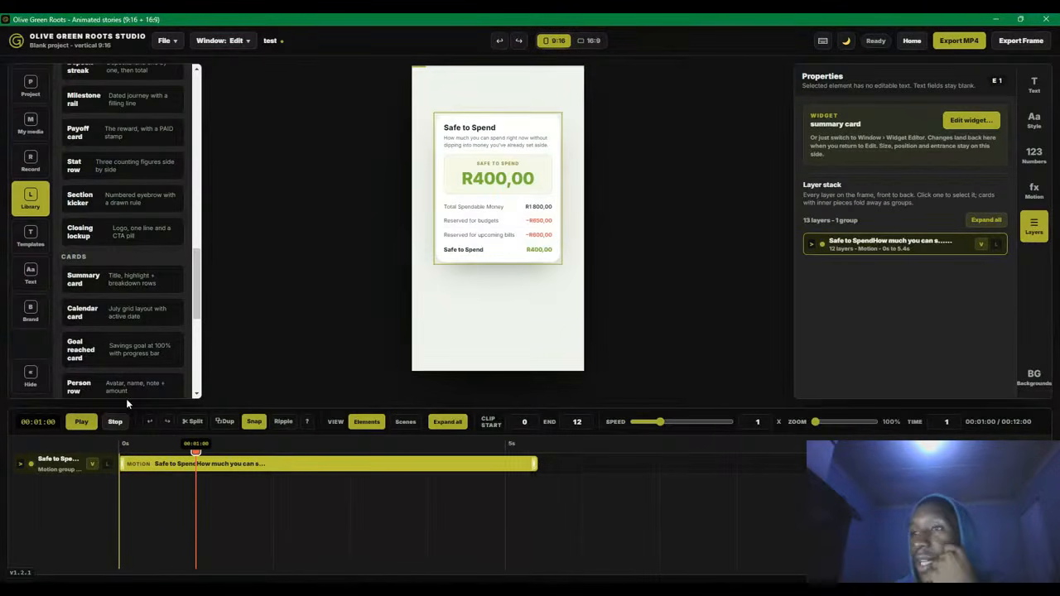
left_click(88, 423)
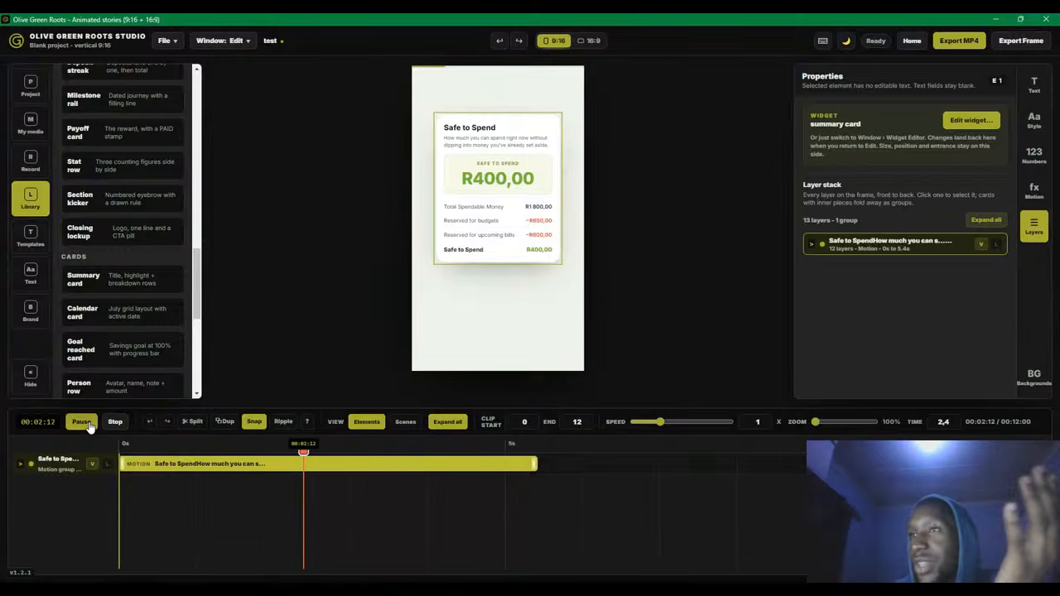
left_click(81, 422)
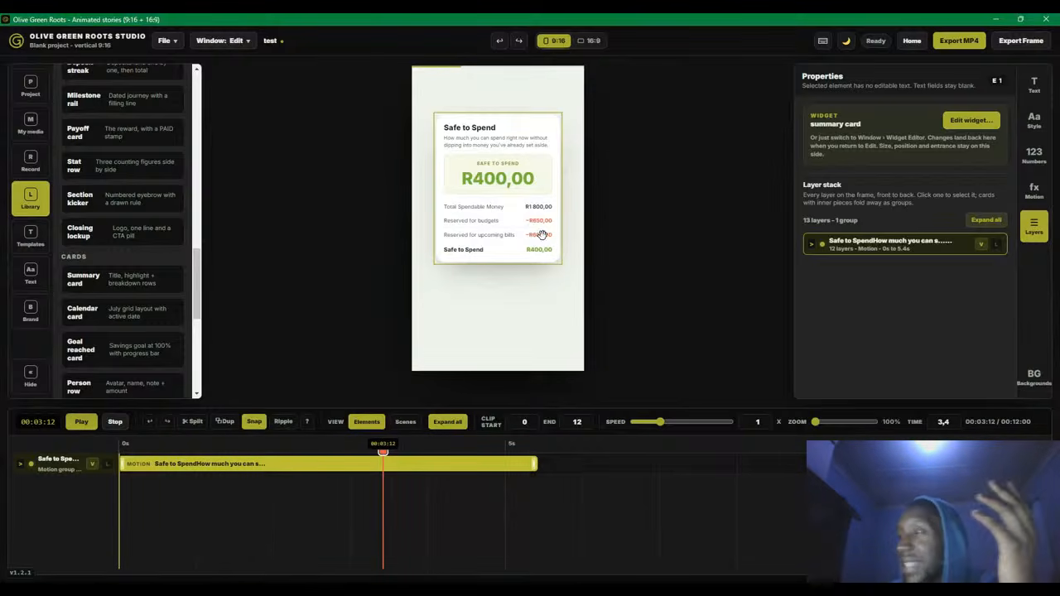
scroll(162, 328, "up", 4)
scroll(132, 265, "down", 3)
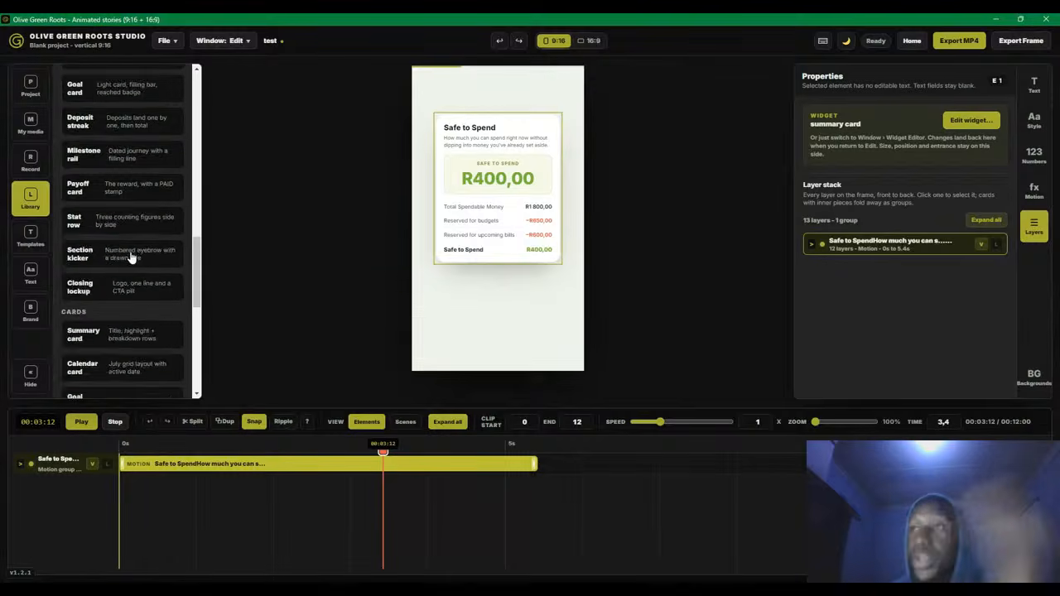
scroll(130, 253, "down", 5)
scroll(130, 240, "up", 7)
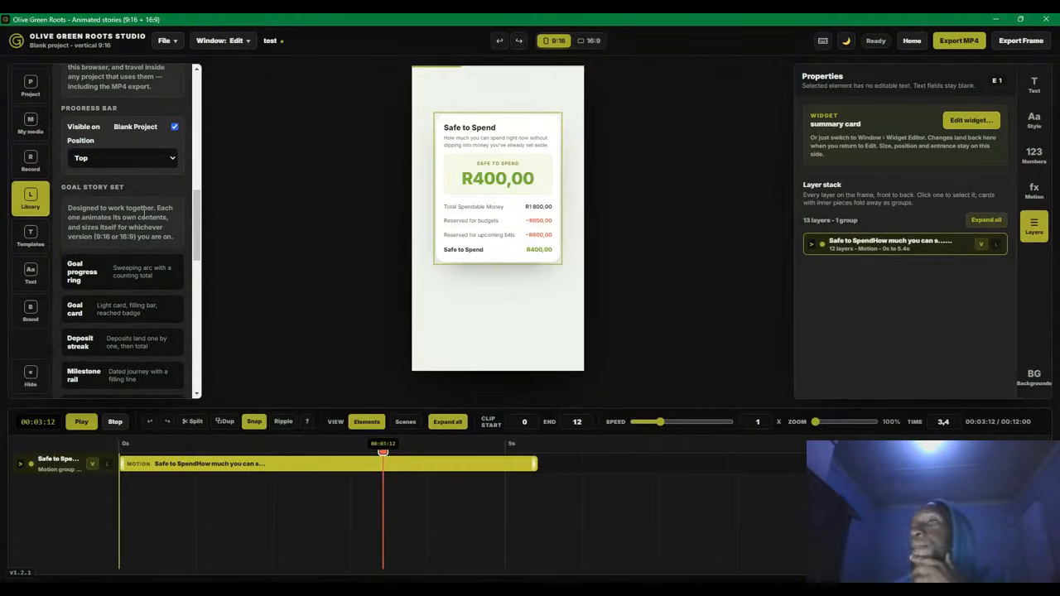
Replay the summary card's entrance animation from the start and pause it once the card is fully shown
left_click(115, 424)
left_click(81, 421)
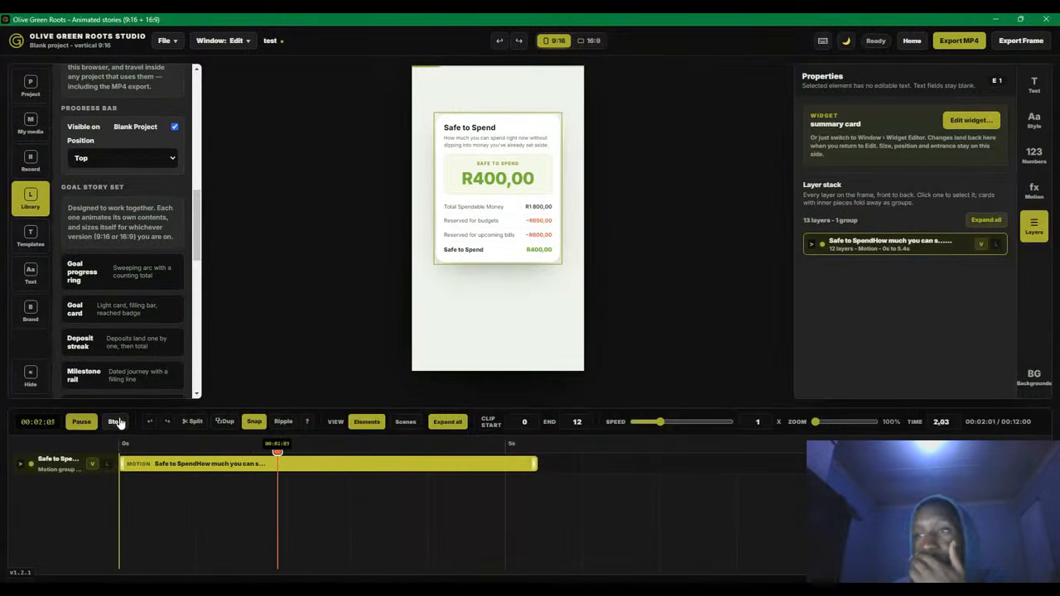
left_click(115, 422)
left_click(91, 425)
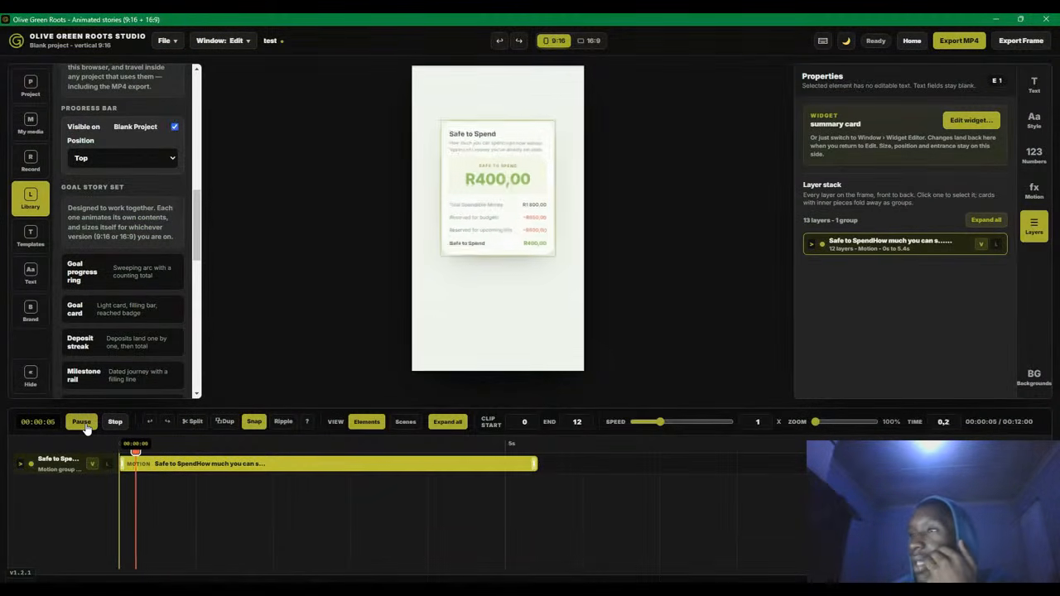
left_click(87, 423)
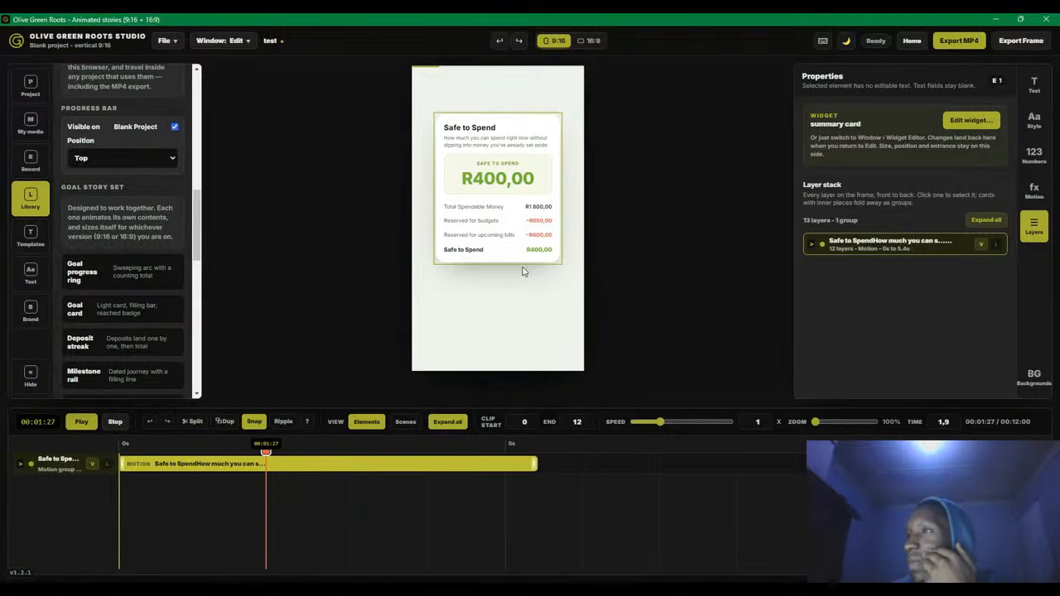
Select the Safe to Spend amount in the summary card's last row and examine the number count settings
left_click(539, 250)
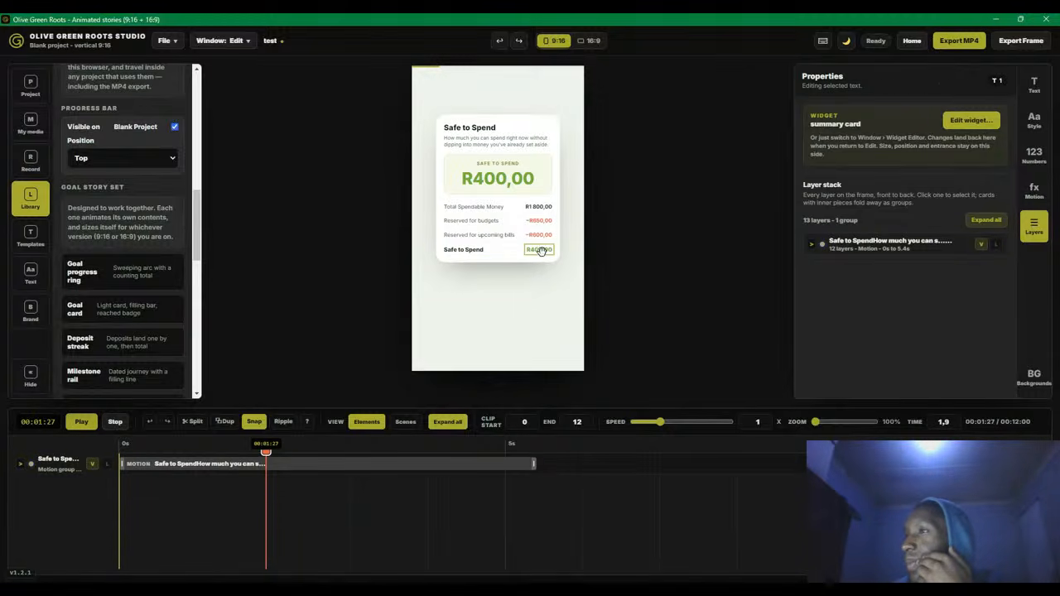
left_click_drag(539, 250, 542, 242)
left_click(1044, 156)
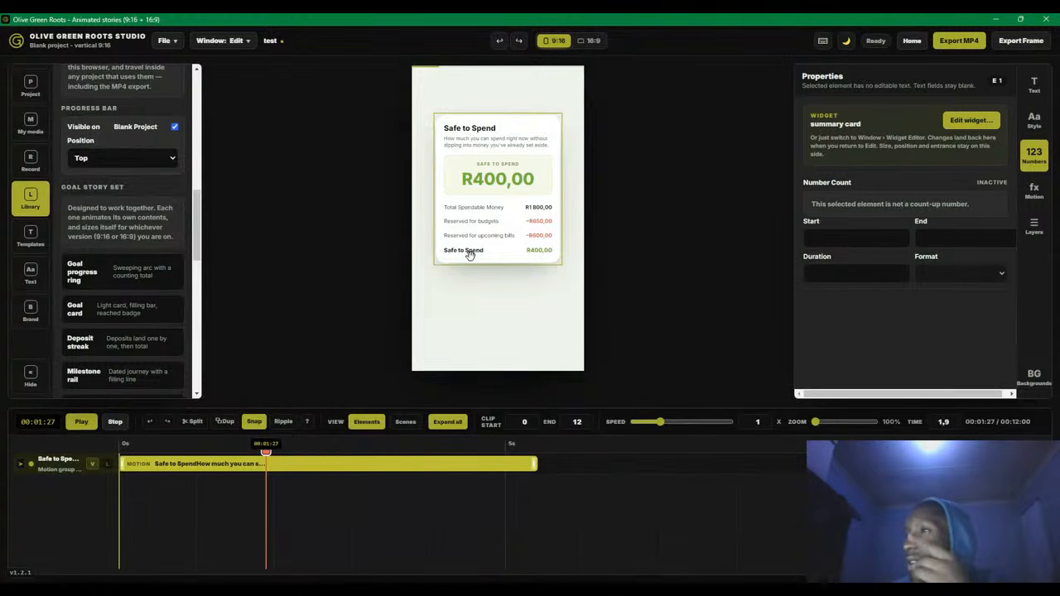
Play the summary card's animation through, return to the start and inspect the layers inside its group
left_click(80, 423)
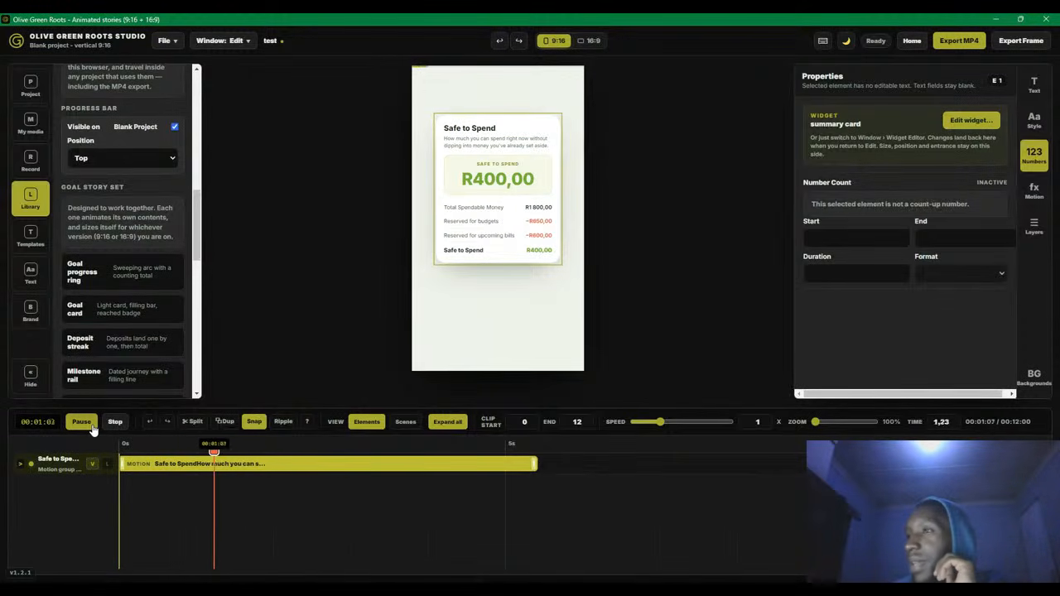
left_click(1036, 226)
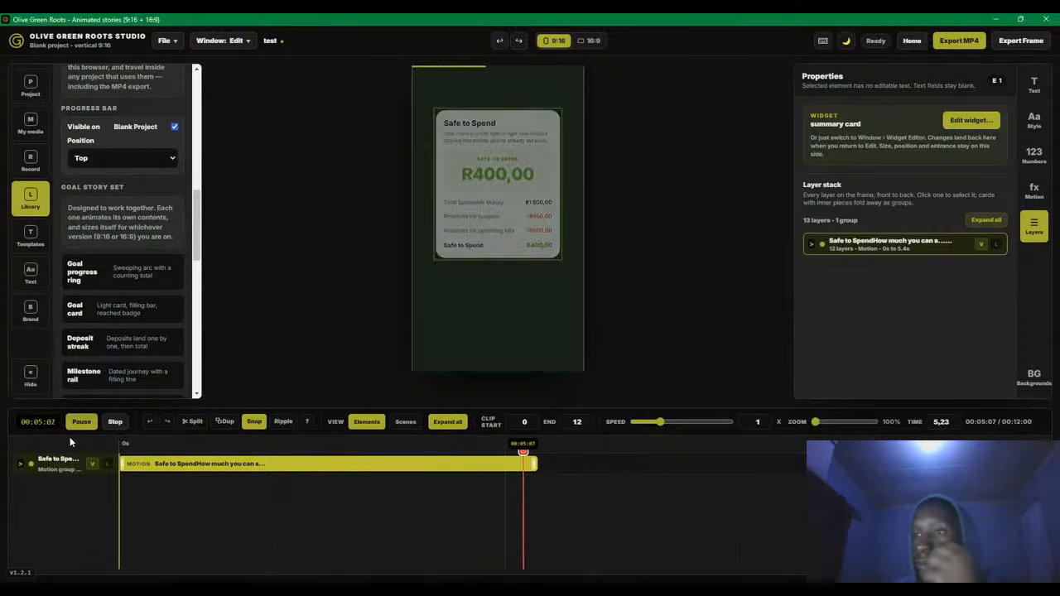
left_click(111, 424)
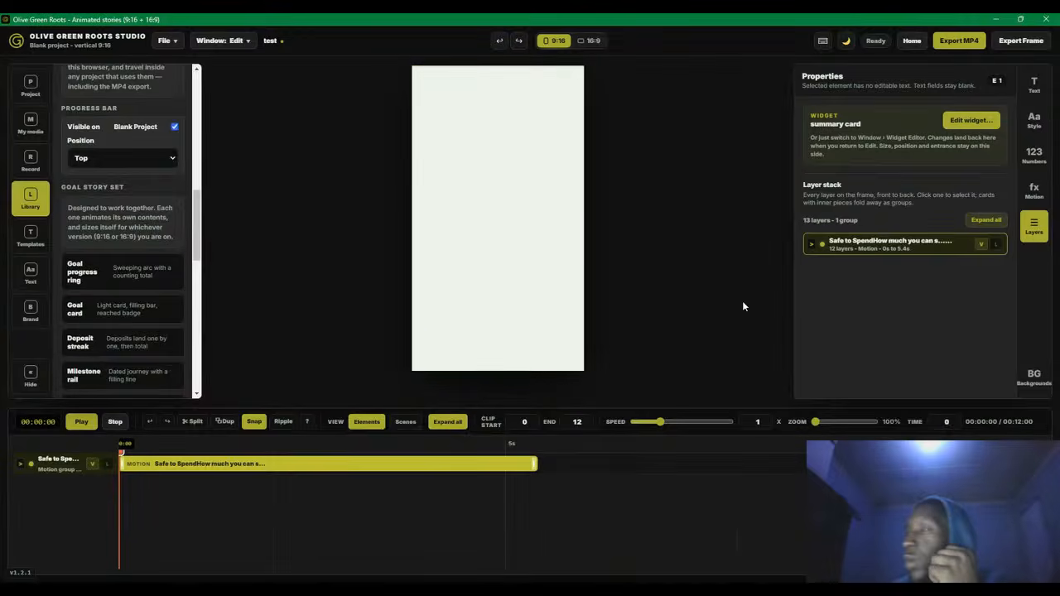
left_click(815, 246)
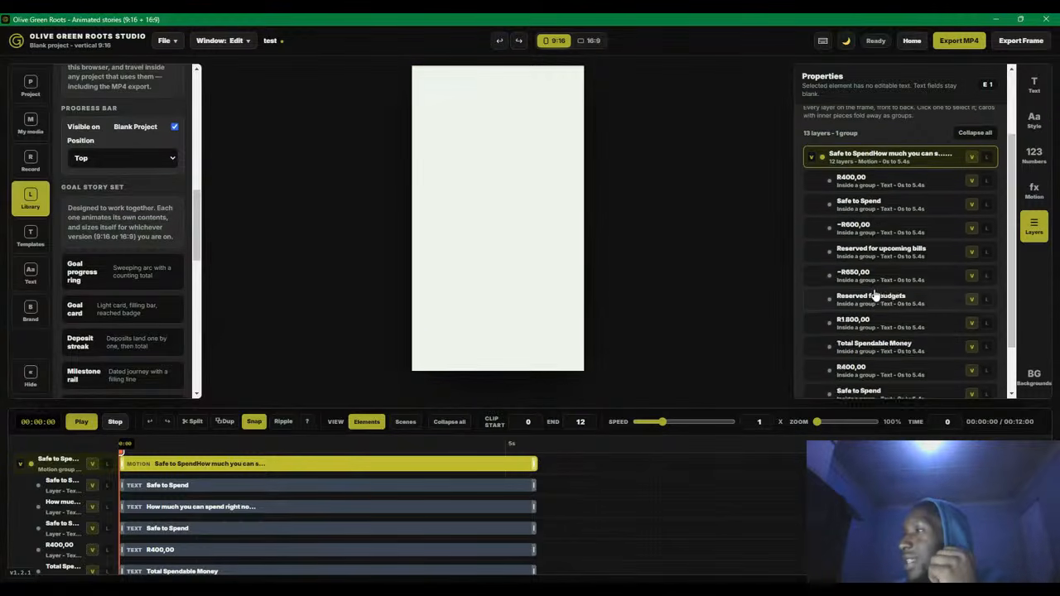
left_click(810, 255)
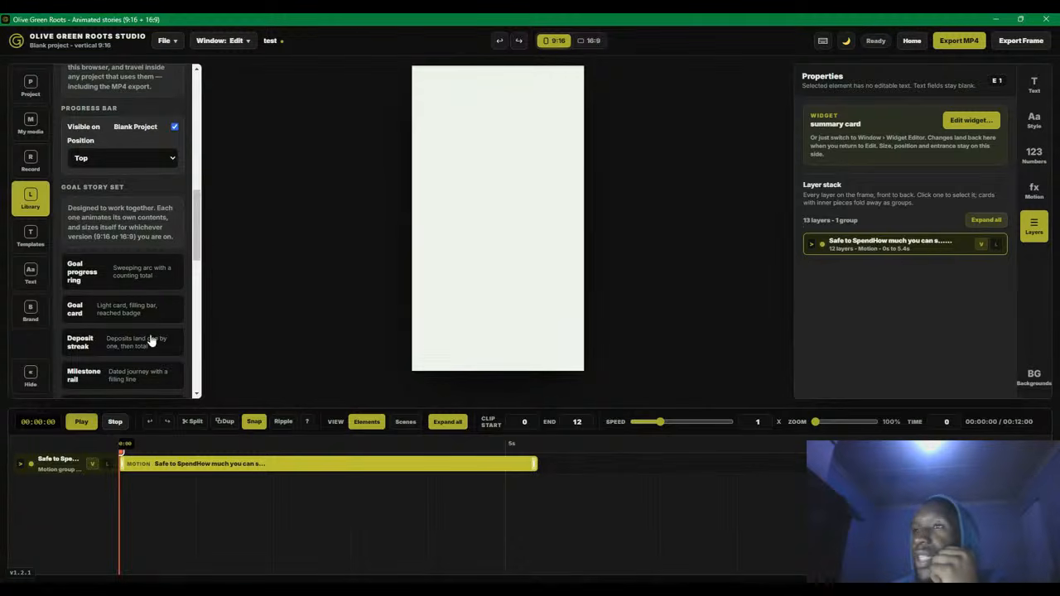
Try out the goal story set's stat row at about 1.4 s on the timeline, then delete it
left_click_drag(113, 447, 224, 444)
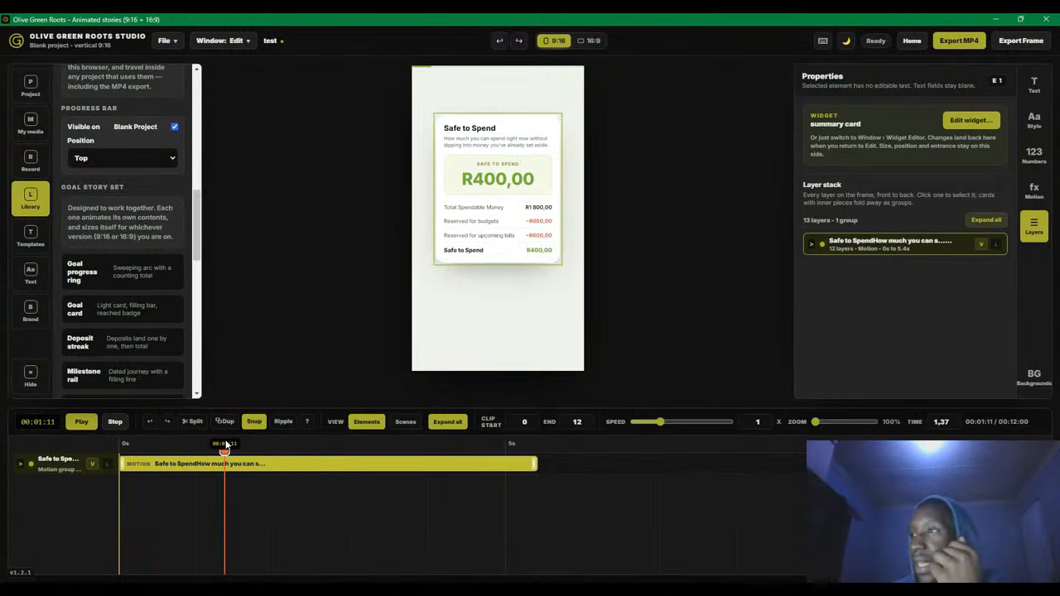
scroll(107, 316, "down", 3)
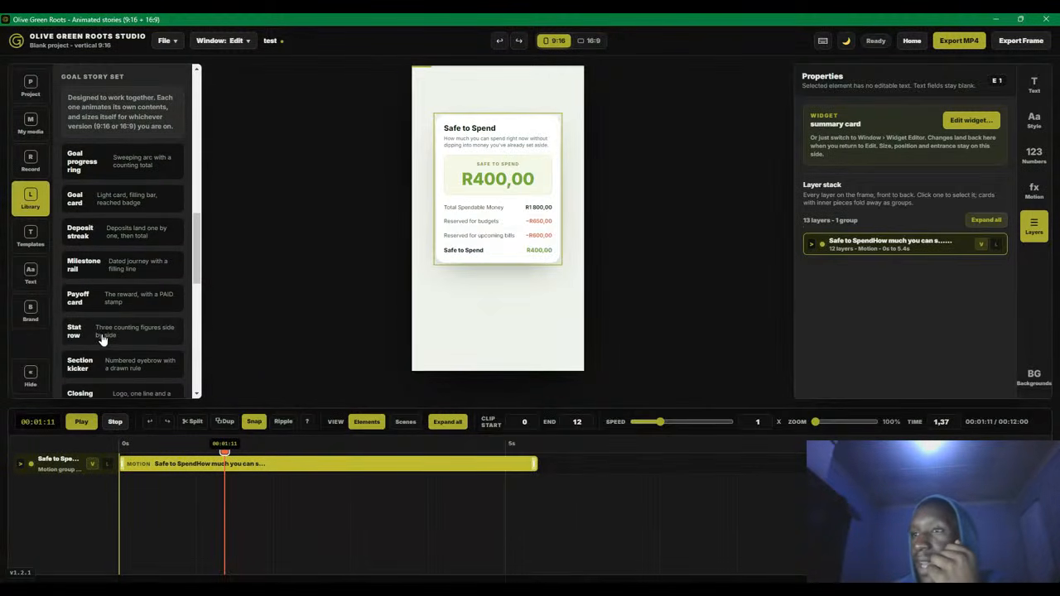
left_click(100, 336)
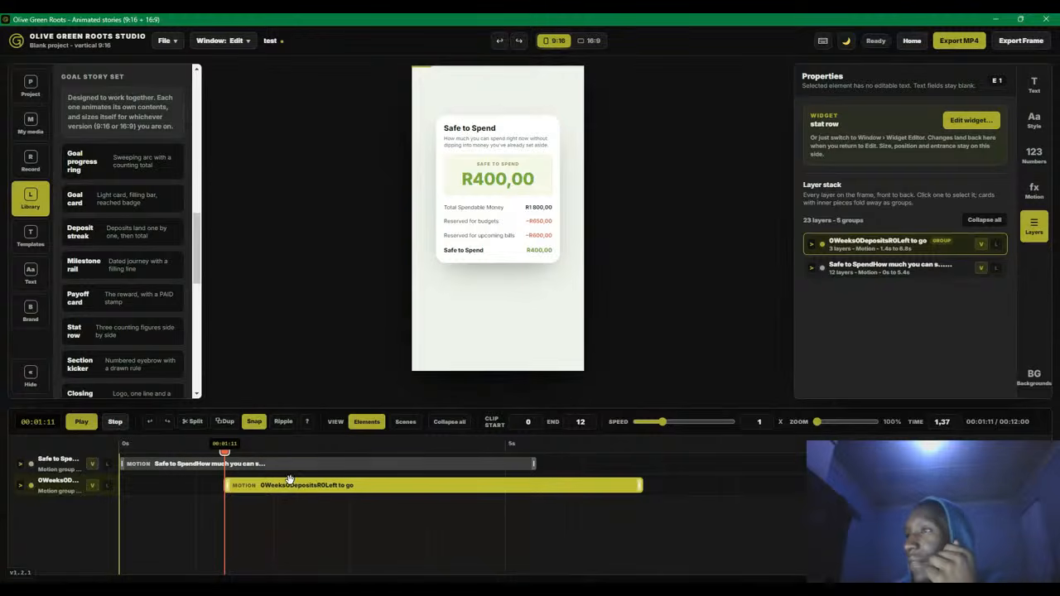
left_click_drag(225, 447, 377, 443)
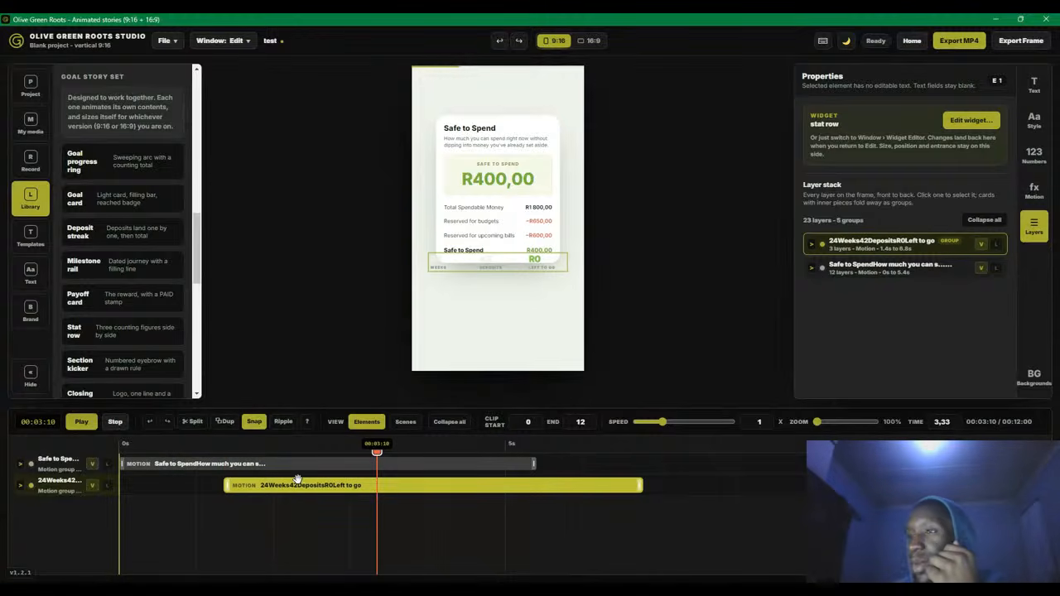
key("Delete")
Add the goal reached card from the library, start its clip at 0 s and preview both cards' animation
scroll(113, 300, "down", 5)
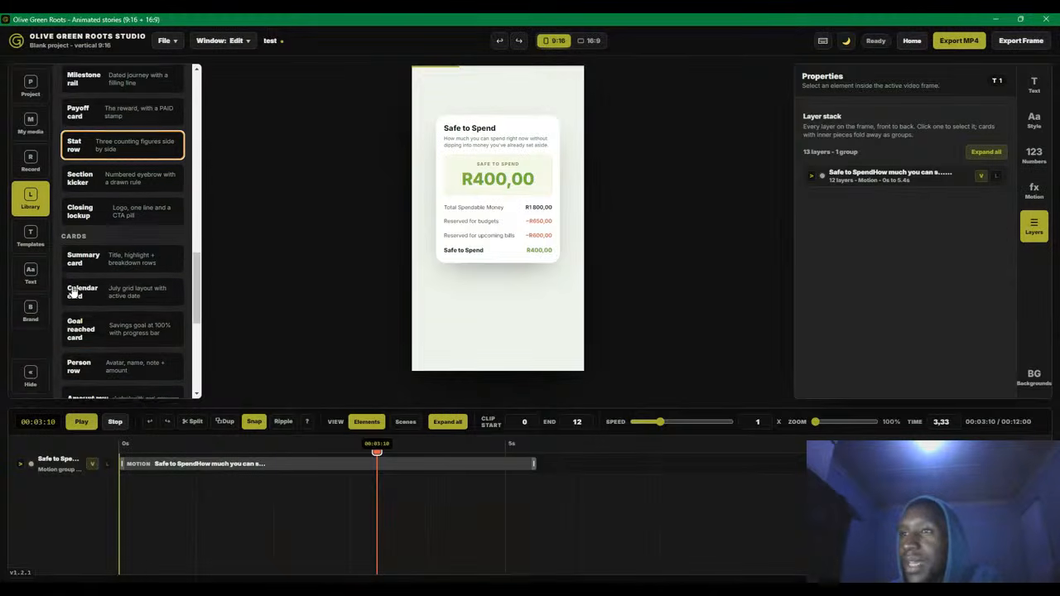
left_click(81, 294)
left_click_drag(419, 454, 286, 439)
left_click_drag(478, 484, 184, 484)
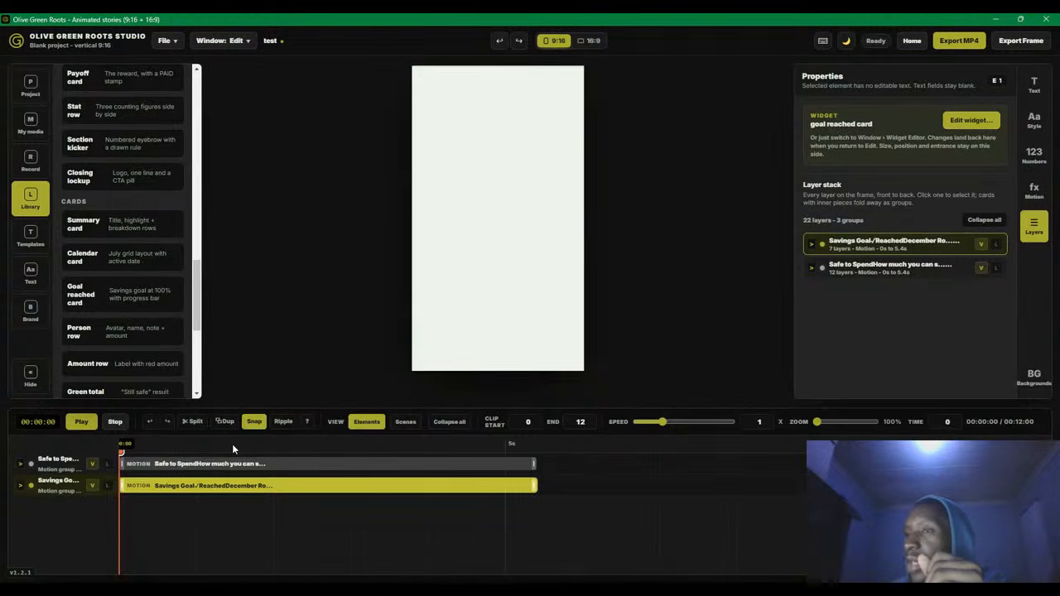
left_click_drag(232, 444, 294, 445)
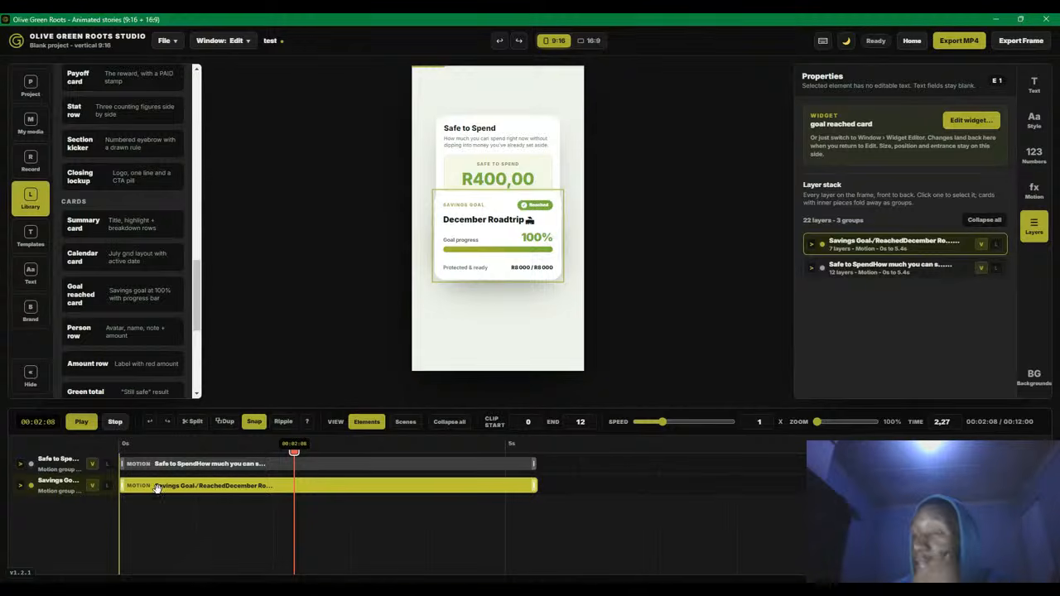
Delay the goal reached card's clip to start at about 0.4 s and preview its entrance over the summary card
left_click_drag(158, 487, 186, 487)
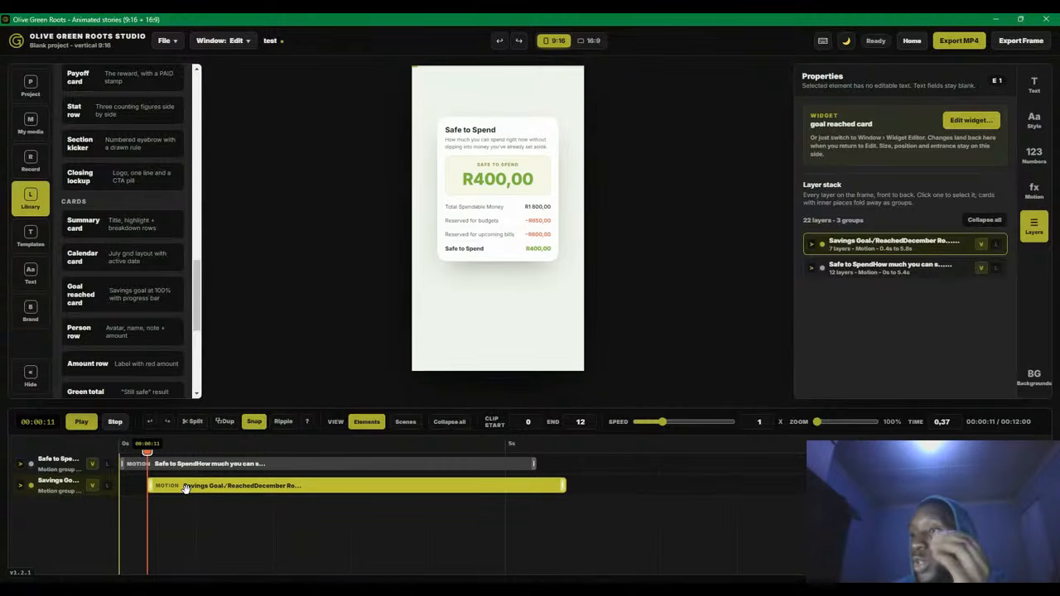
left_click(102, 454)
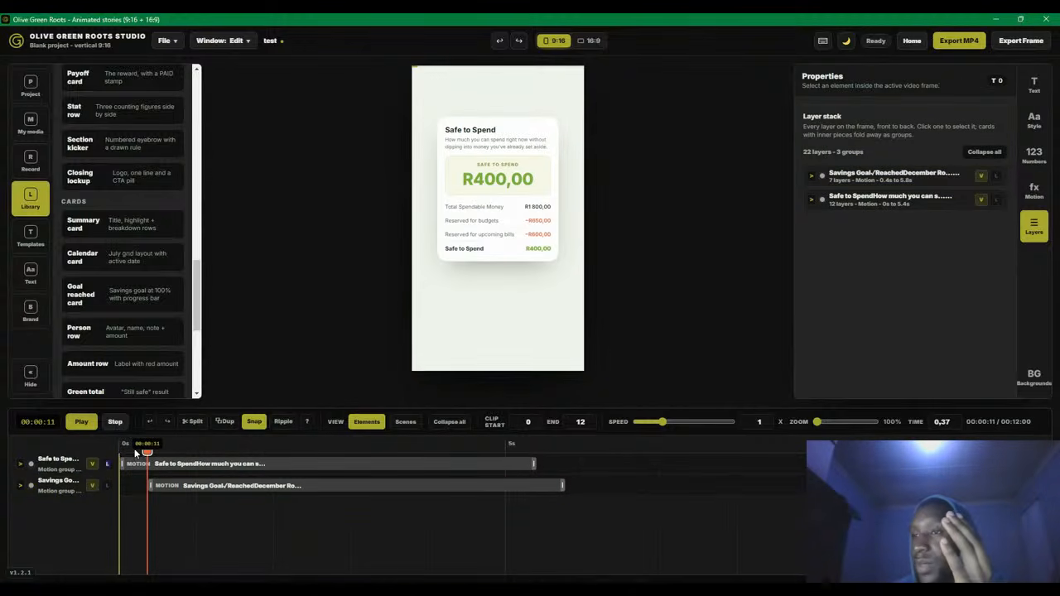
left_click_drag(148, 453, 240, 454)
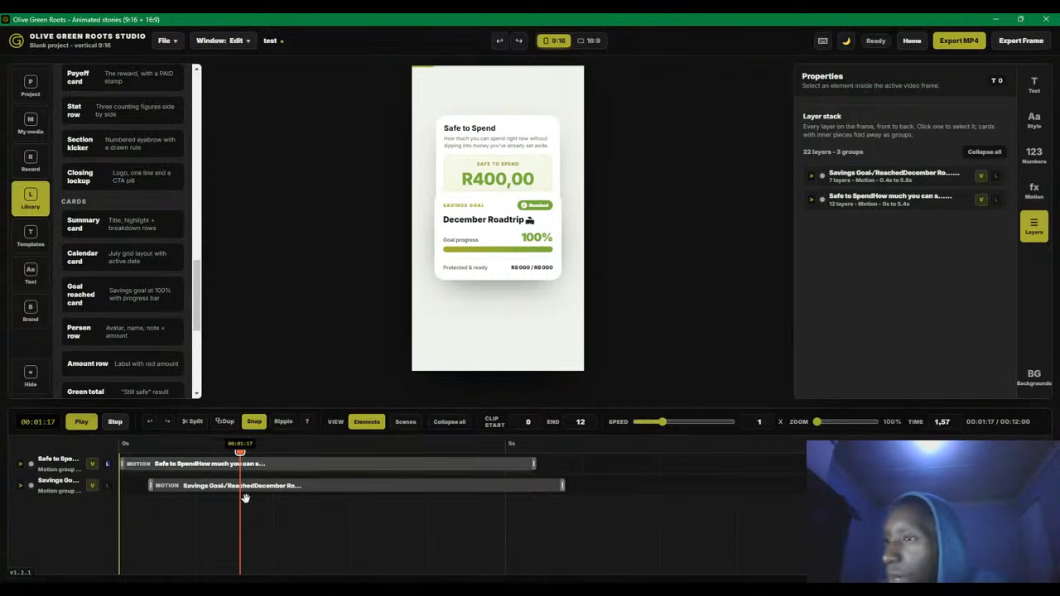
Move the summary card's clip to start at about 1.9 s and preview its entrance behind the goal reached card
left_click(195, 487)
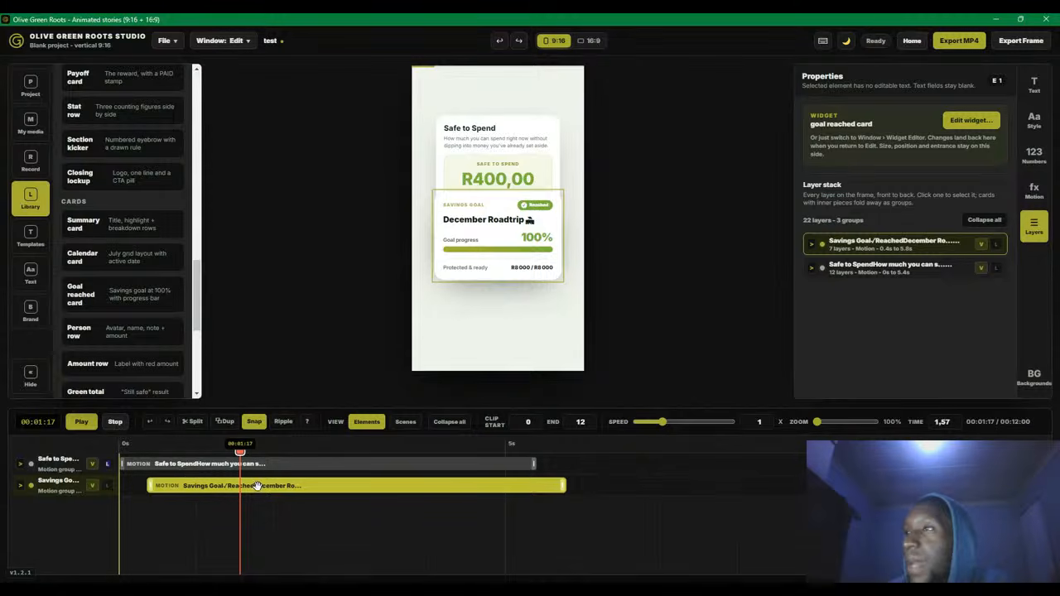
left_click(178, 464)
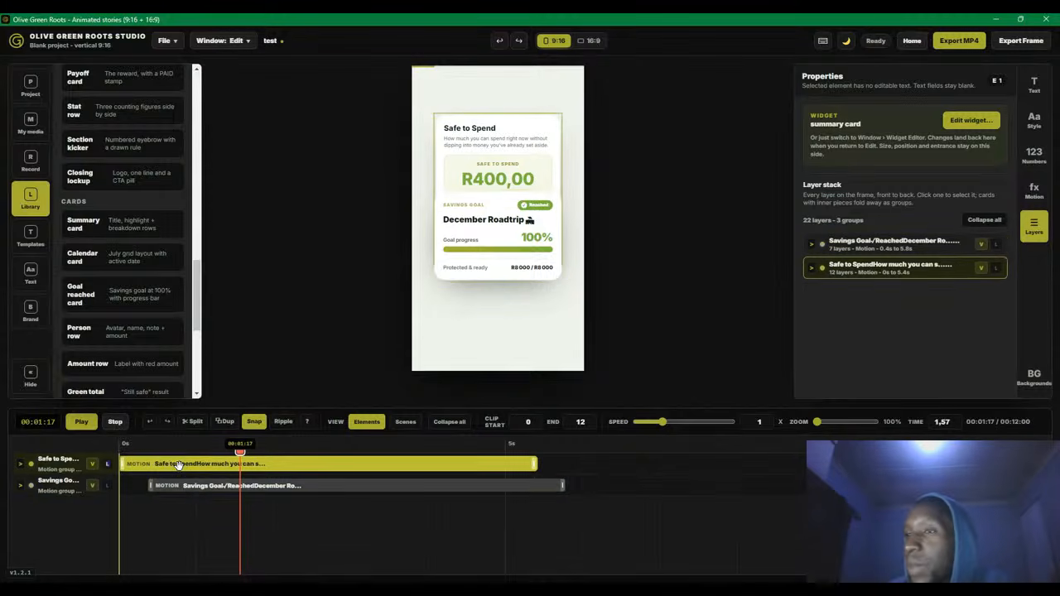
left_click(247, 485)
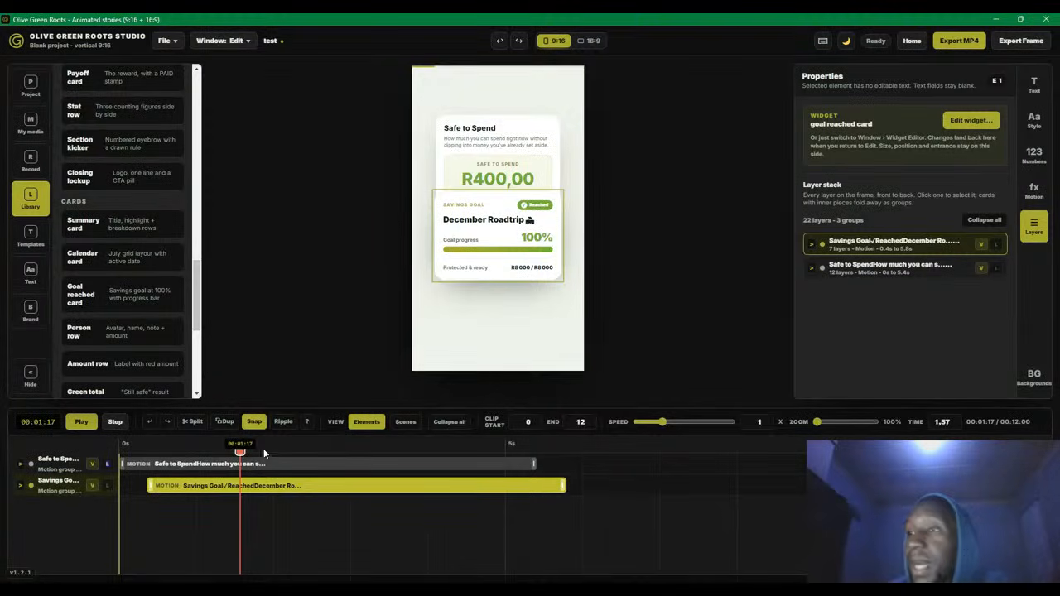
left_click_drag(197, 463, 346, 479)
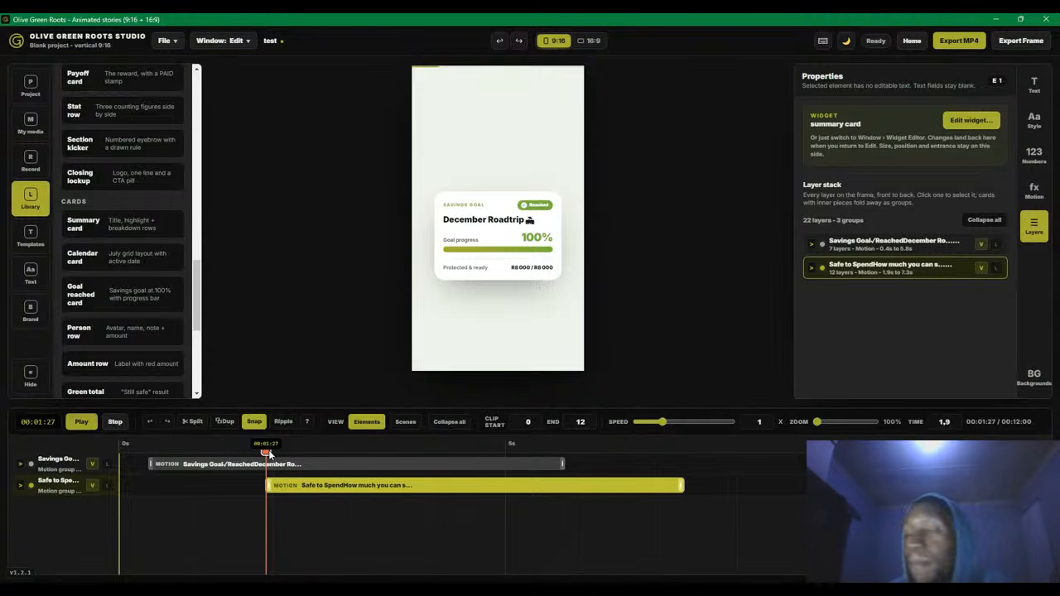
left_click_drag(271, 450, 356, 454)
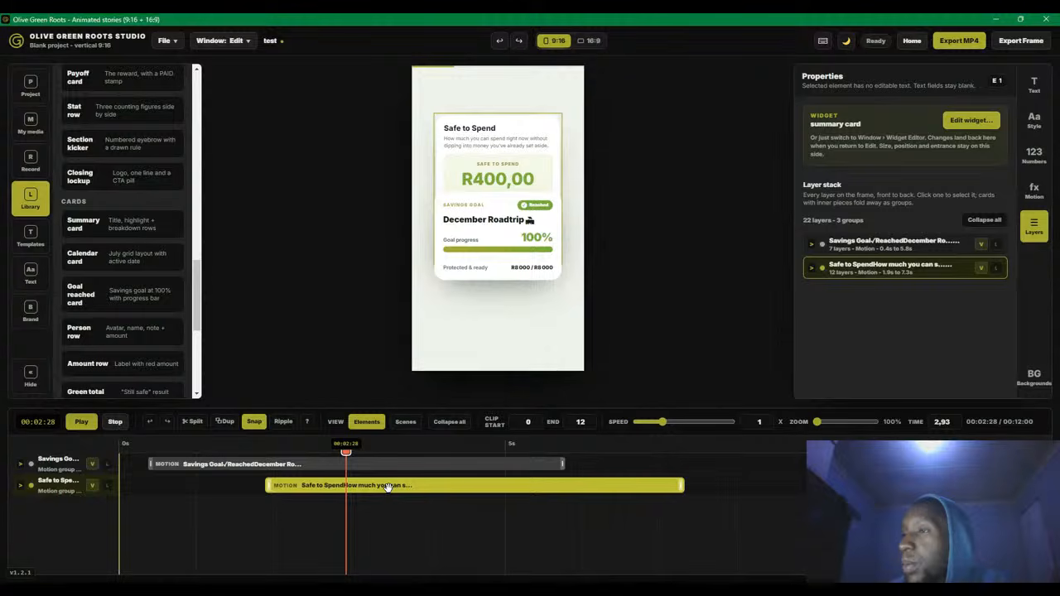
Move the goal reached card's clip to start at 0 s and the summary card's clip to about 1 s
left_click(279, 464)
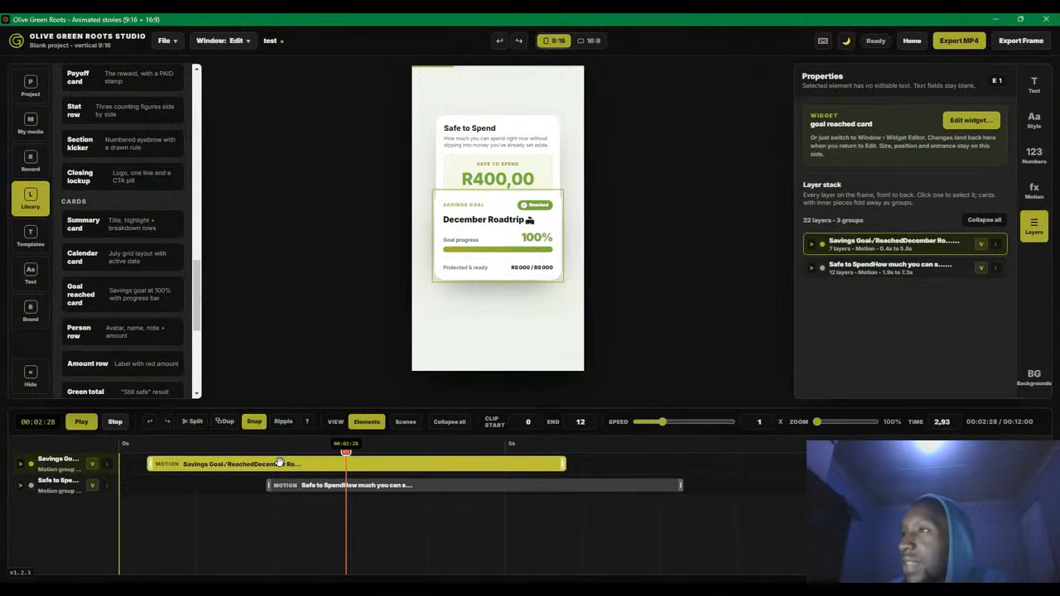
left_click_drag(243, 466, 214, 466)
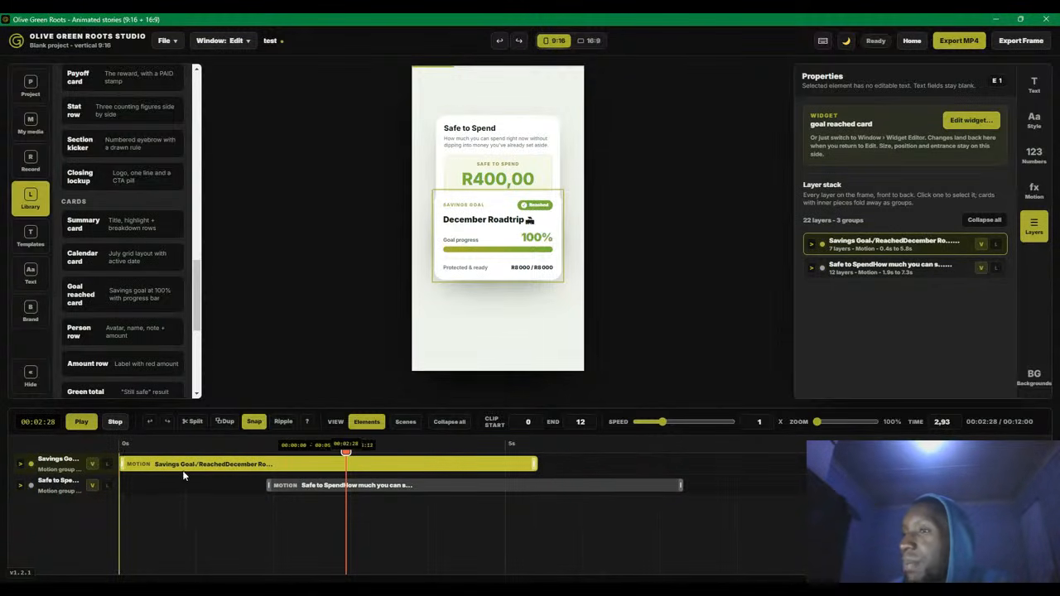
left_click_drag(301, 484, 222, 485)
left_click_drag(194, 451, 212, 465)
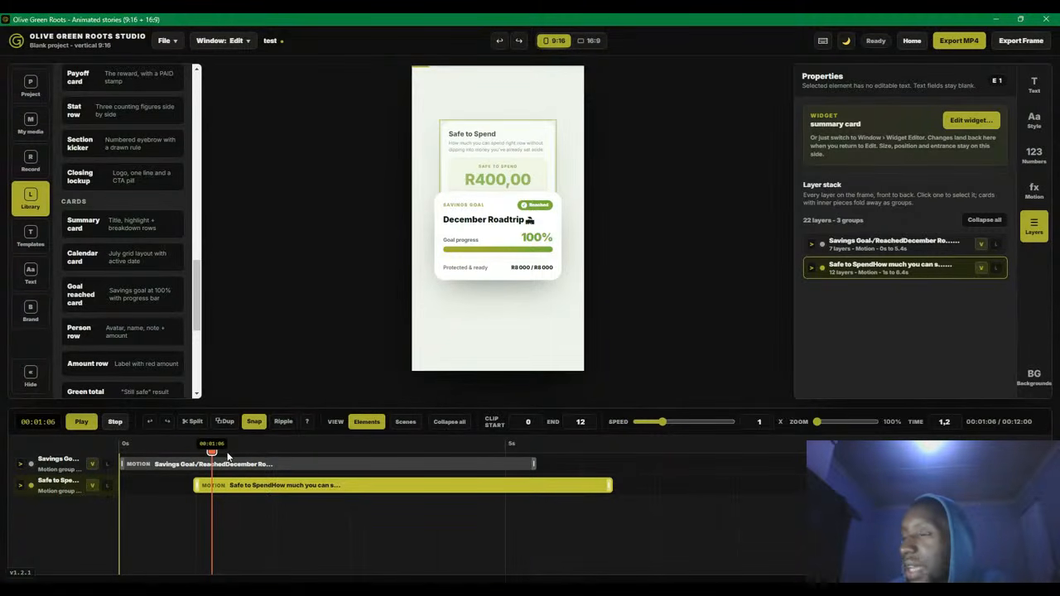
Shift the summary card's clip to start at about 1.6 s and compare its timing with the goal reached card
left_click(226, 487)
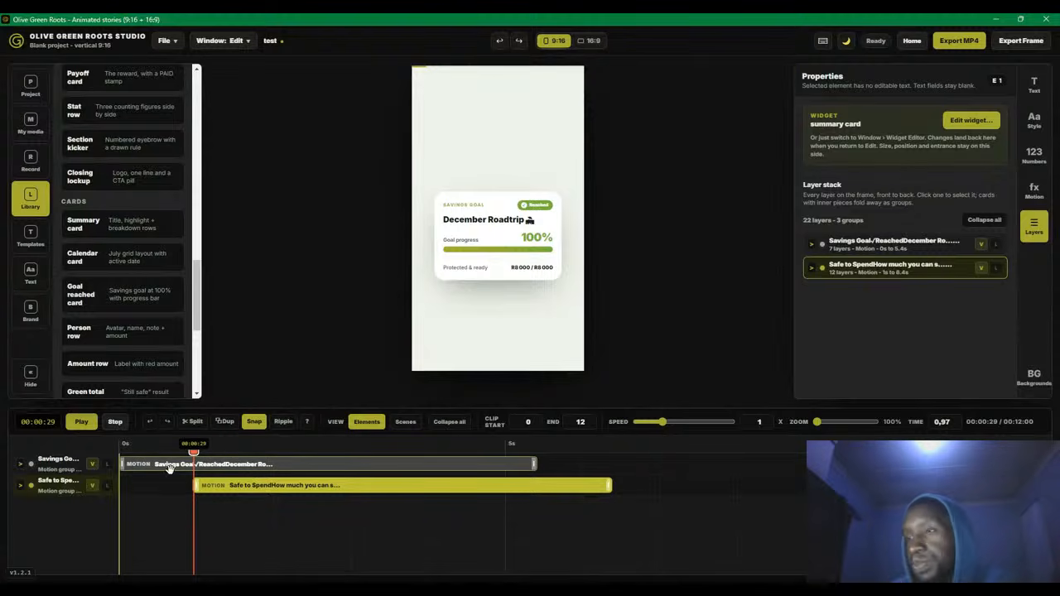
left_click(245, 464)
left_click_drag(196, 452, 282, 453)
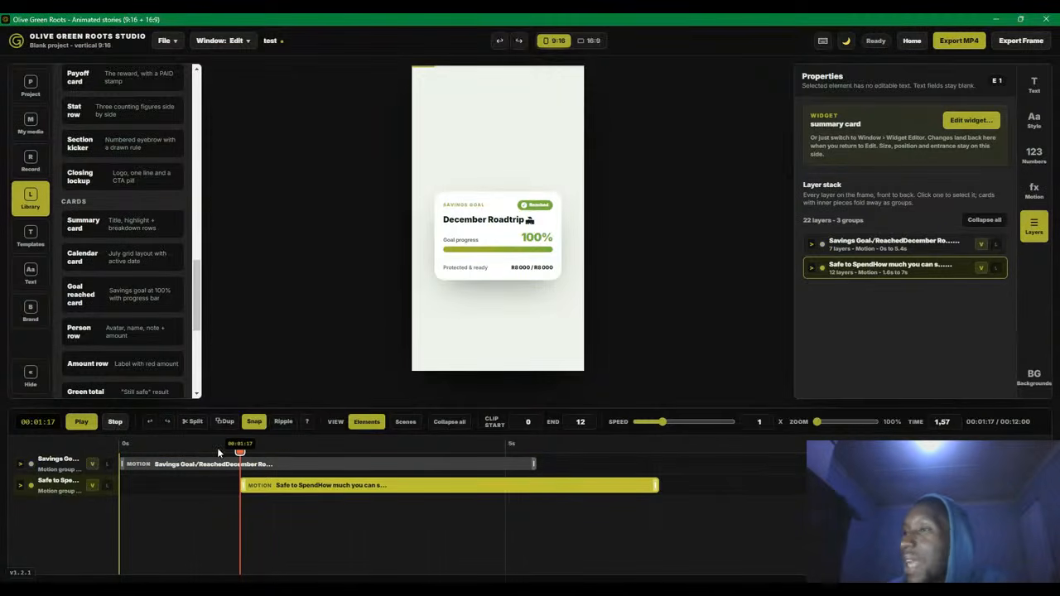
left_click_drag(203, 455, 147, 451)
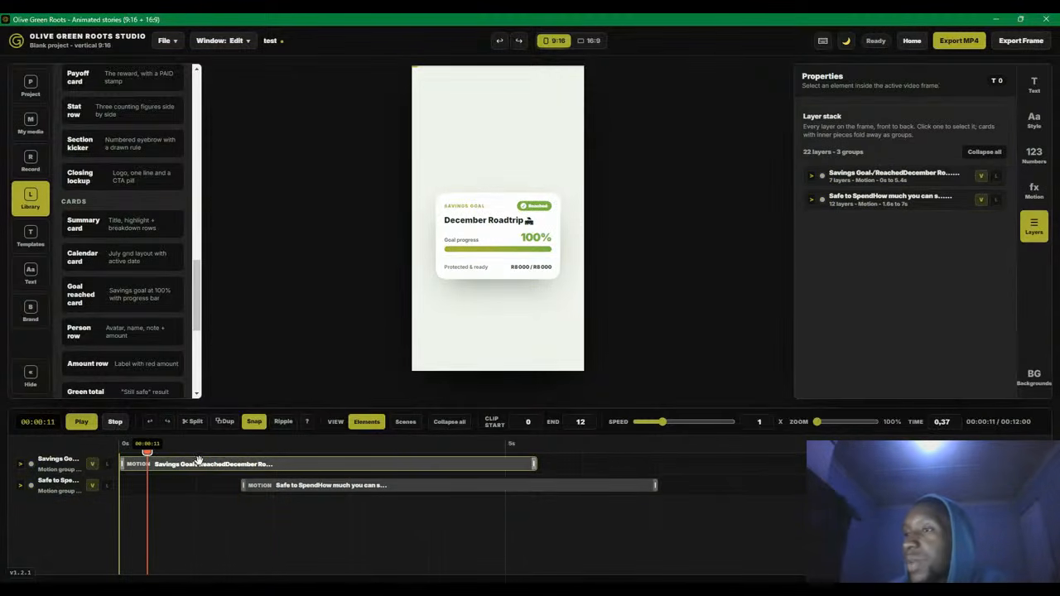
left_click(219, 459)
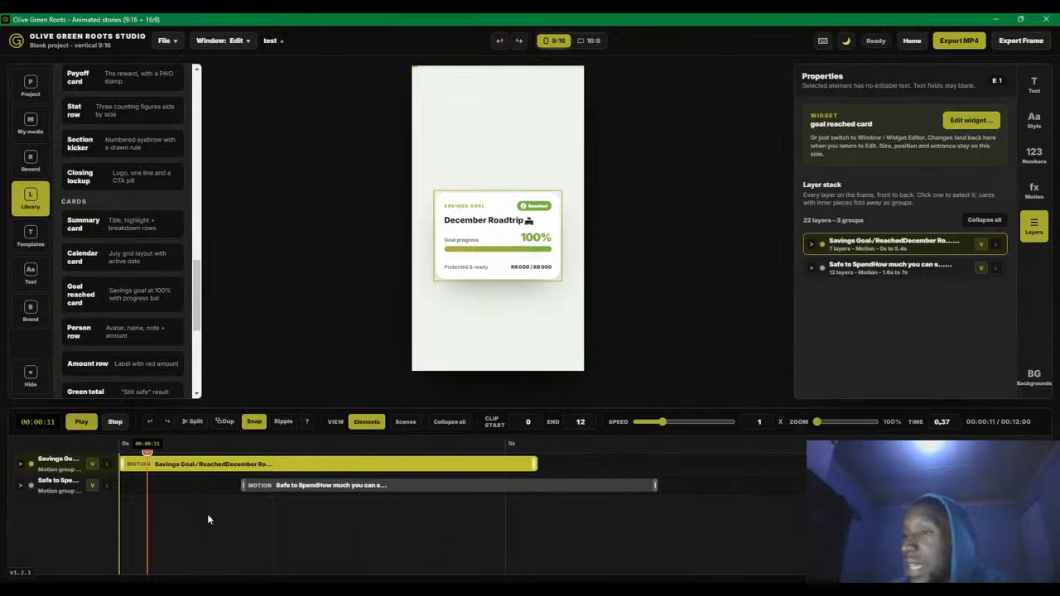
Bring the summary card's clip back to start at about 1 s and preview its entrance
left_click_drag(256, 487, 240, 503)
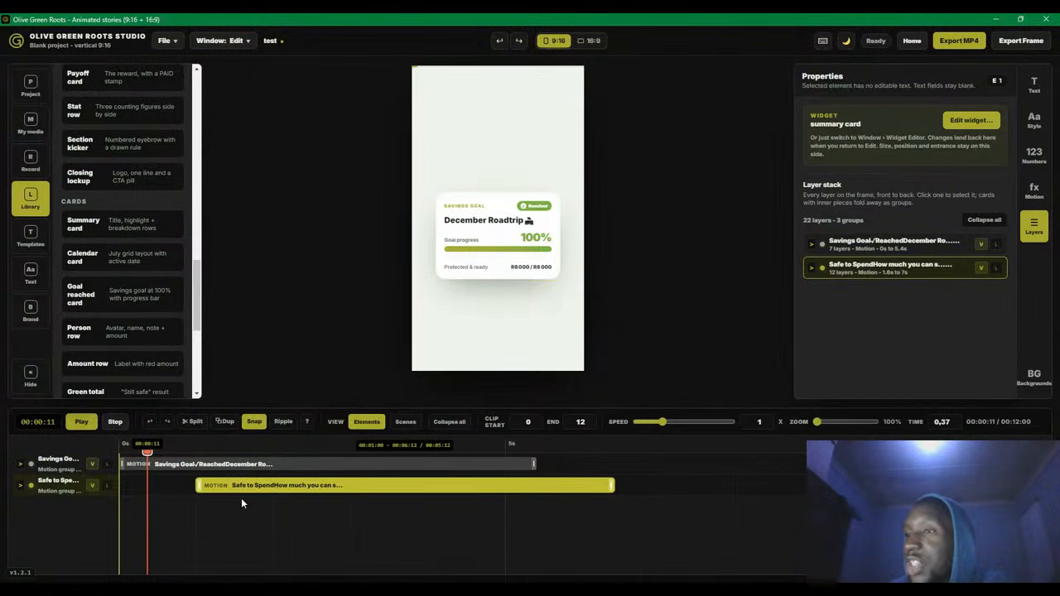
left_click(216, 451)
left_click_drag(216, 451, 266, 452)
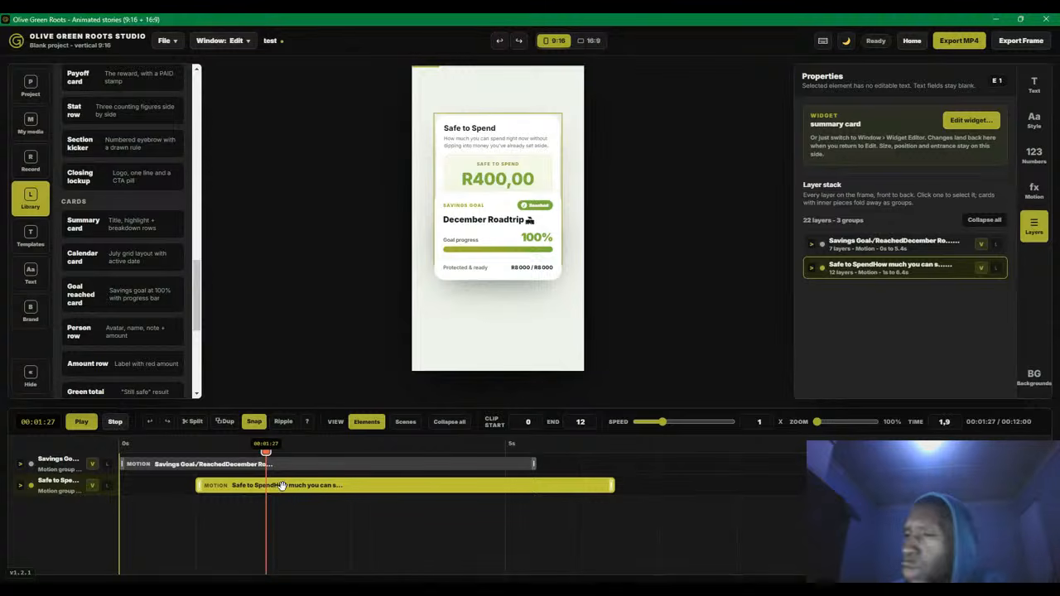
Set the summary card's clip to start at about 0.2 s and scrub through both cards' entrances
left_click_drag(281, 486, 223, 486)
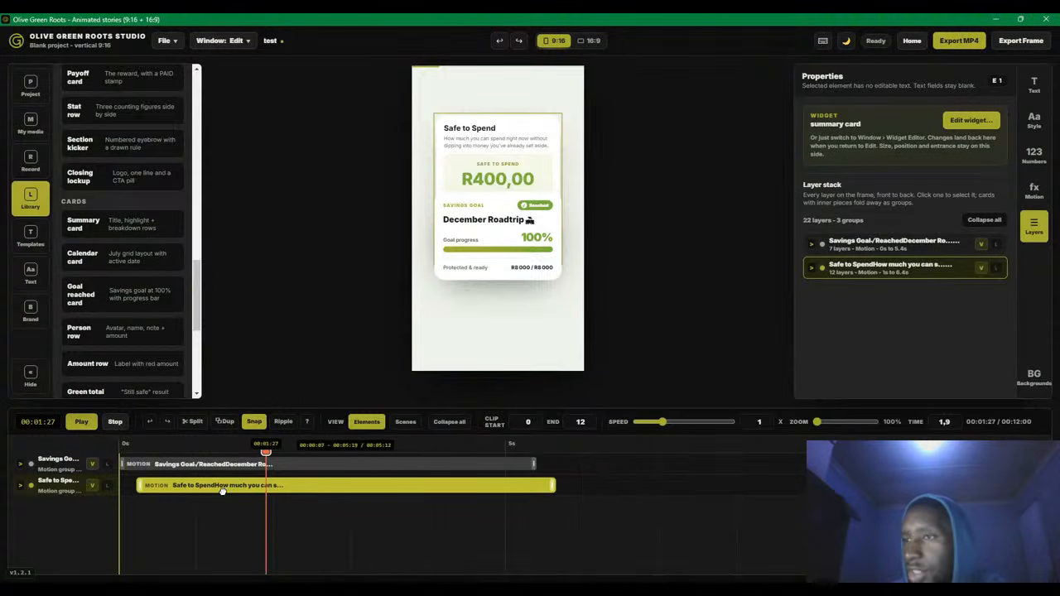
left_click(153, 448)
left_click_drag(142, 454, 128, 454)
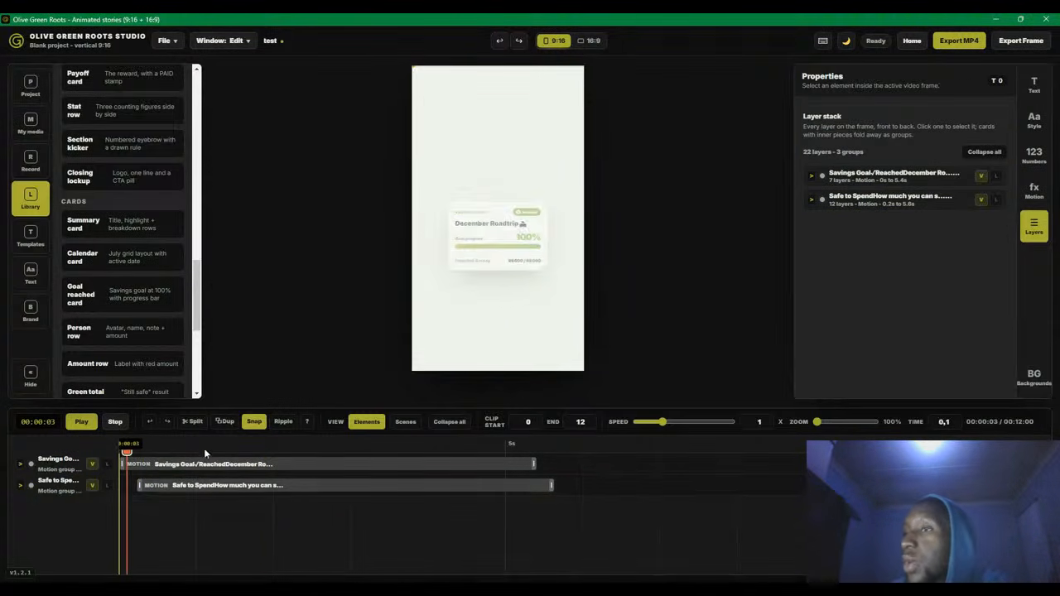
left_click_drag(204, 448, 276, 455)
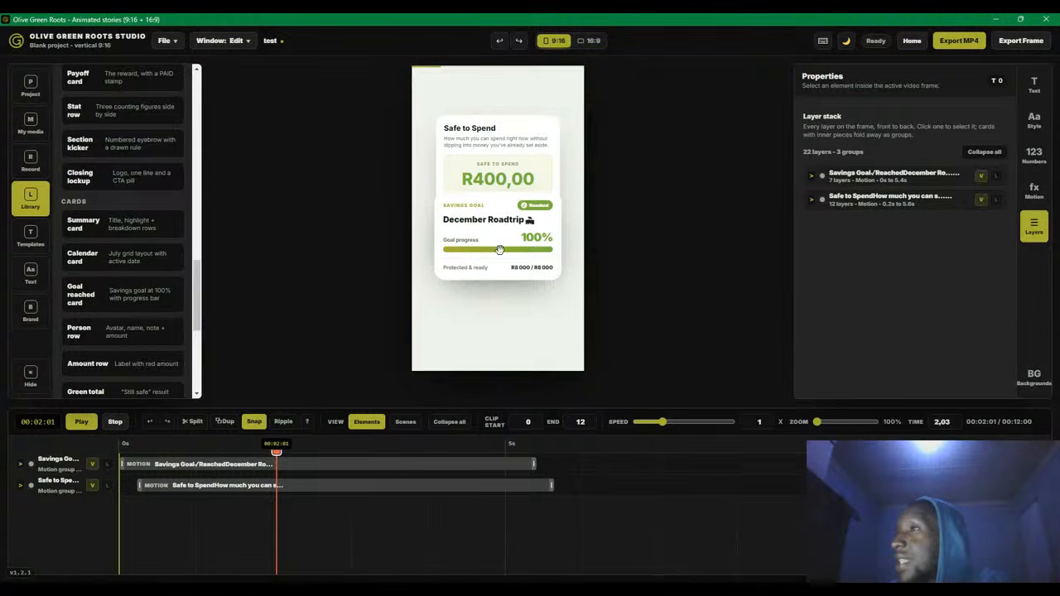
Shift the goal reached card slightly left on the frame and select the summary card behind it
left_click(486, 206)
left_click(514, 117)
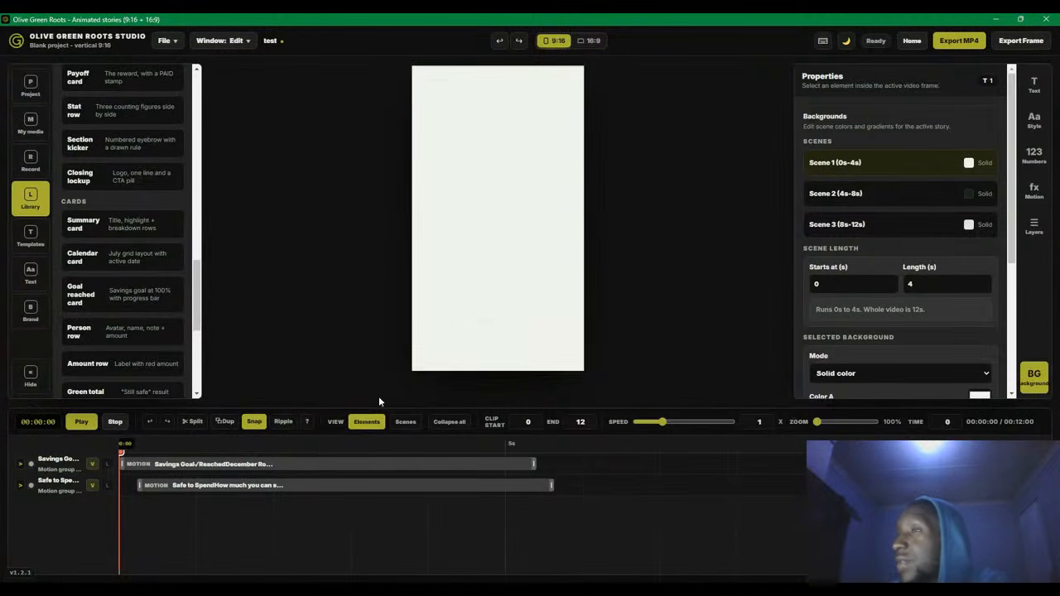
left_click(246, 452)
left_click(473, 151)
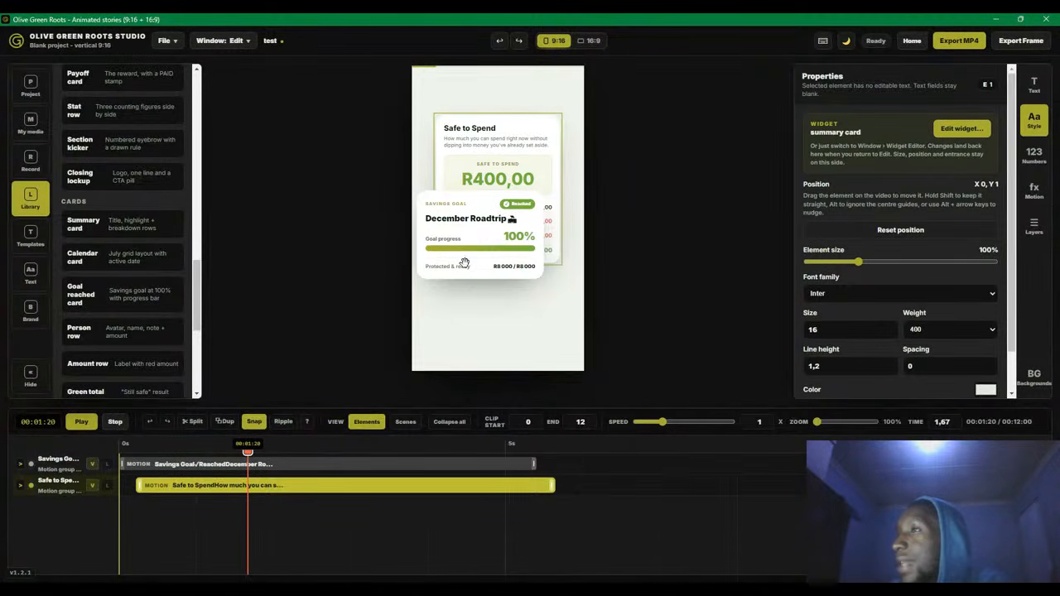
left_click(492, 206)
left_click(520, 133)
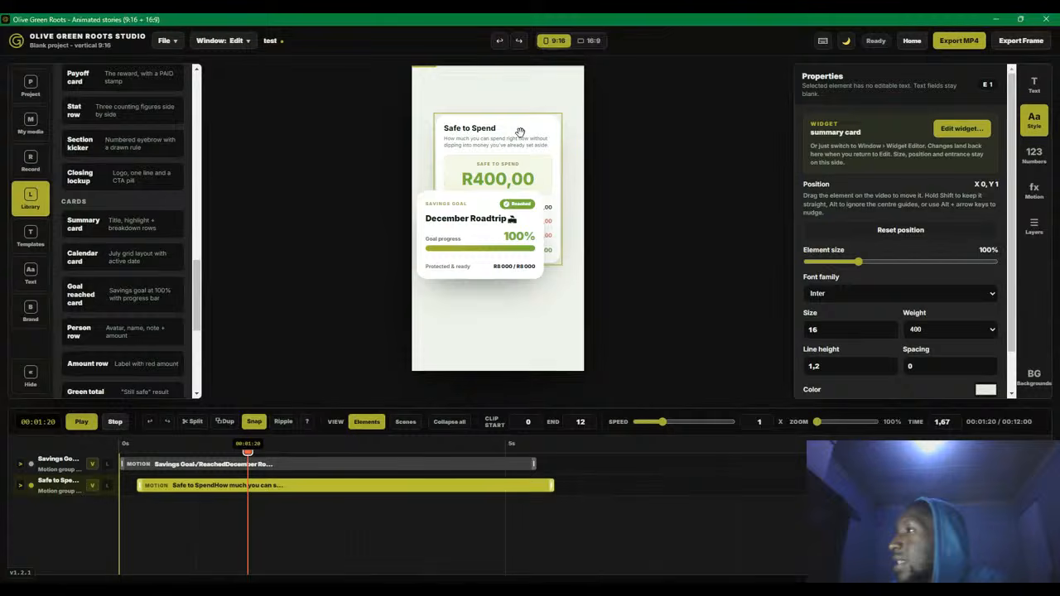
Inspect the summary card's group in the layer stack and try to reorder it relative to the goal reached card
left_click(1035, 228)
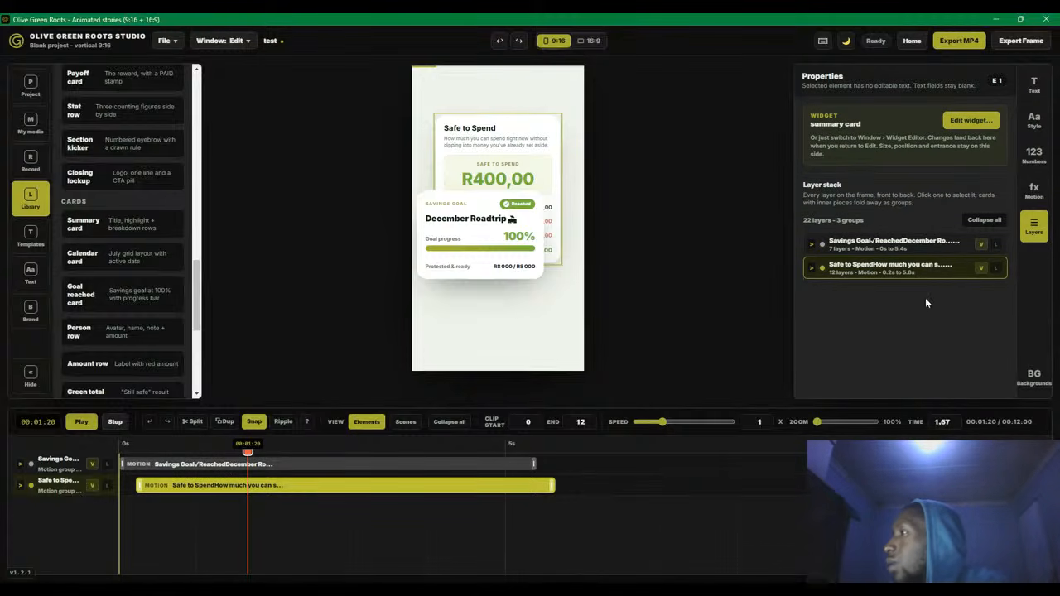
left_click(812, 268)
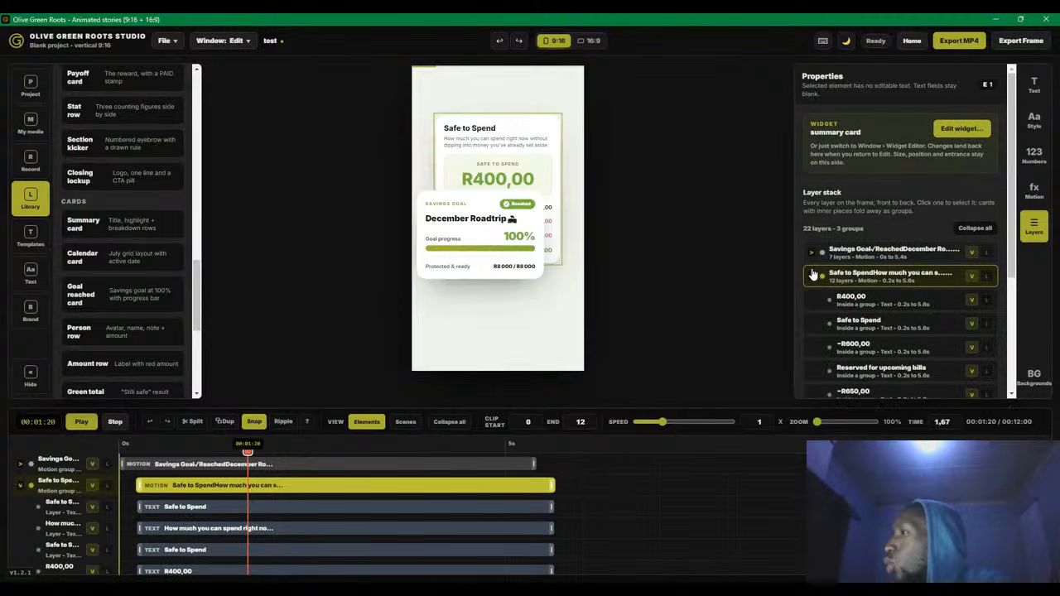
left_click(812, 273)
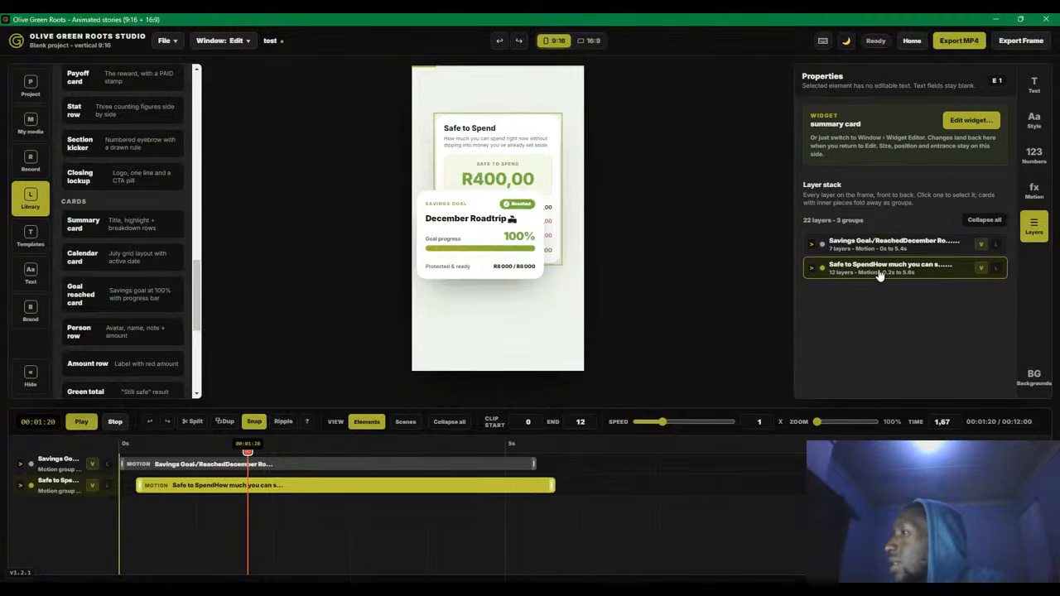
left_click_drag(880, 275, 883, 299)
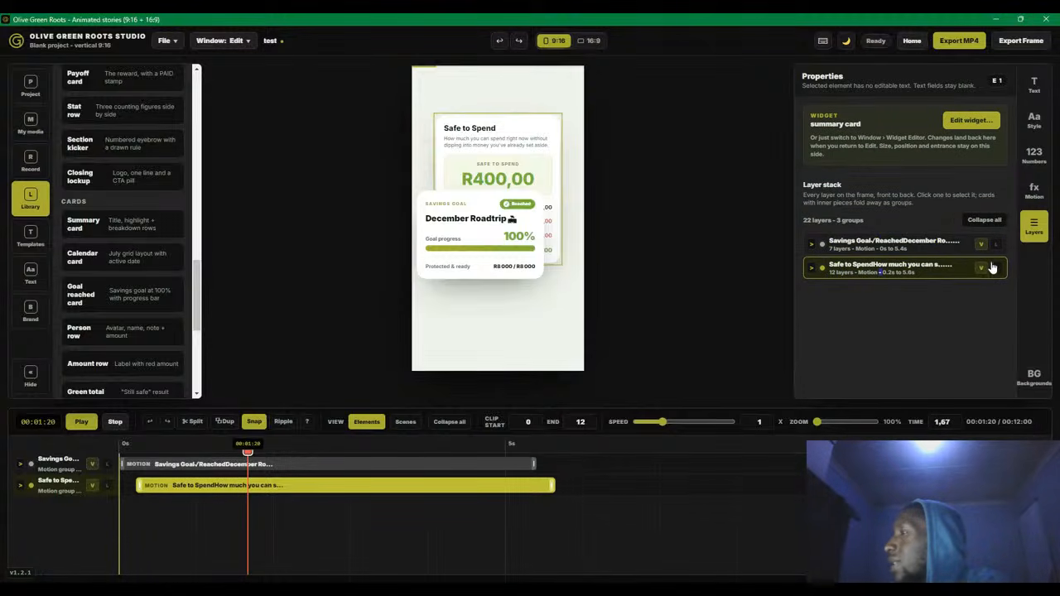
left_click_drag(953, 270, 944, 234)
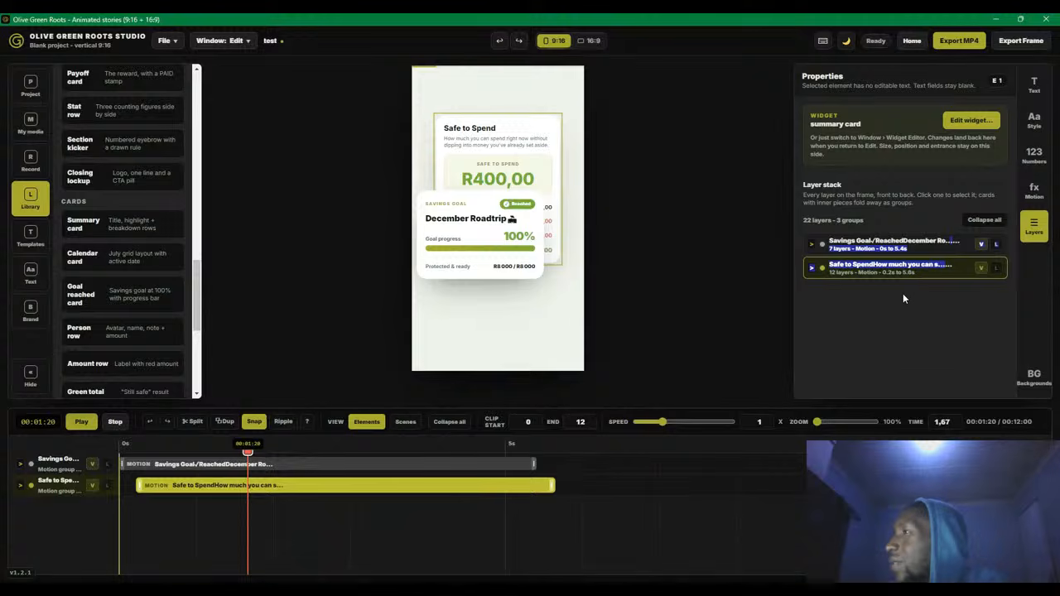
Try again to move the summary card's group above the goal reached card, checking its inner layers, and close the layer properties
left_click_drag(891, 275, 900, 221)
left_click(885, 326)
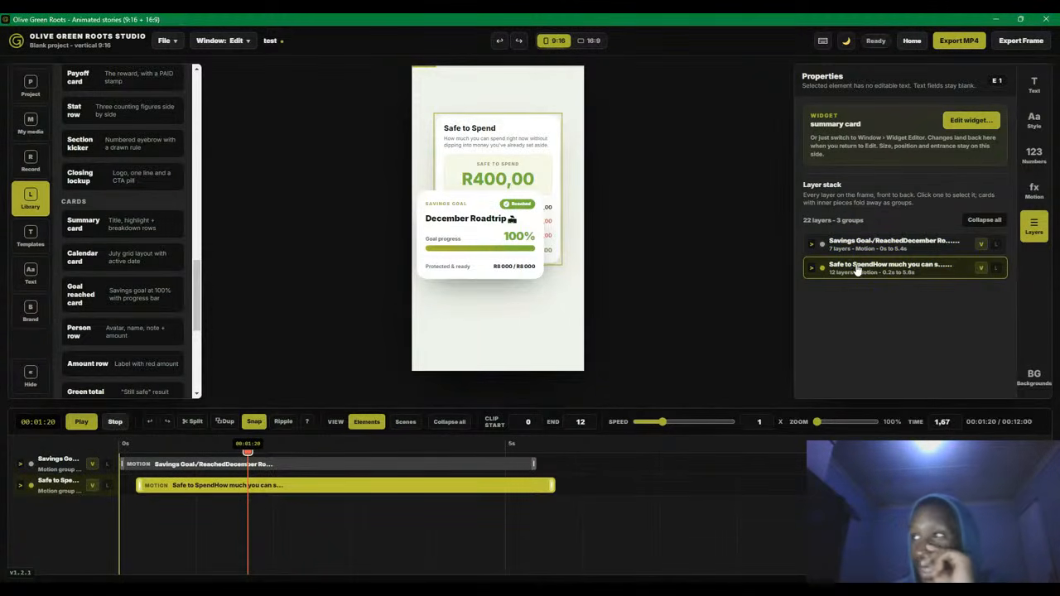
left_click(811, 268)
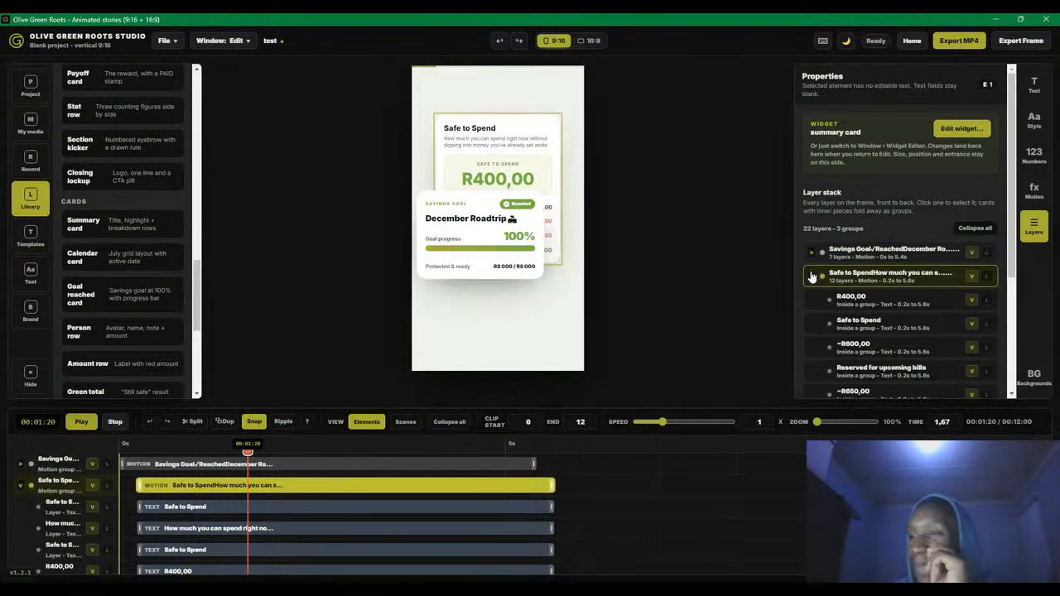
left_click(811, 276)
left_click(878, 250)
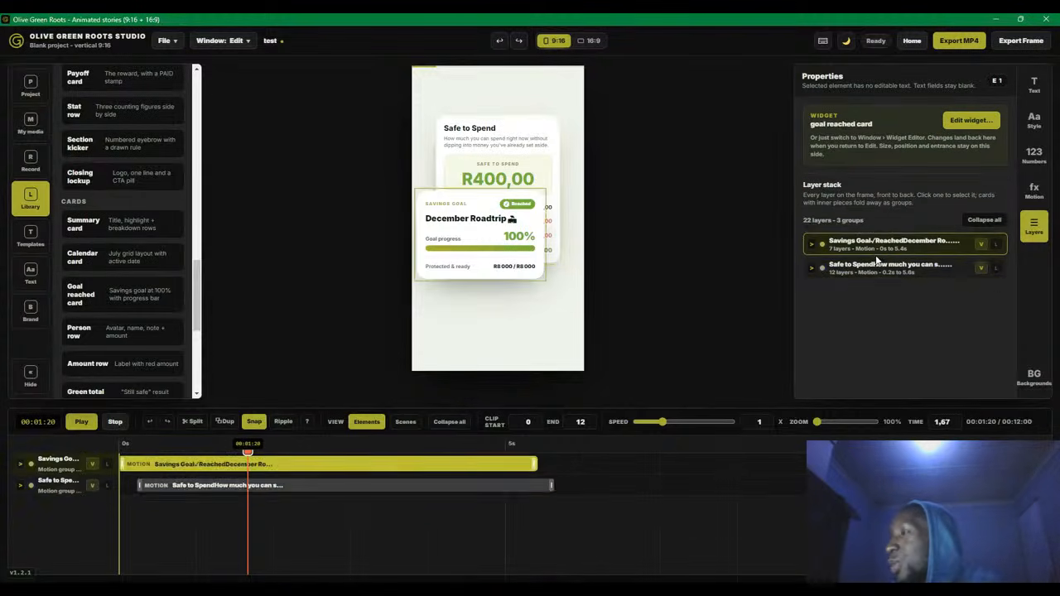
left_click(878, 266)
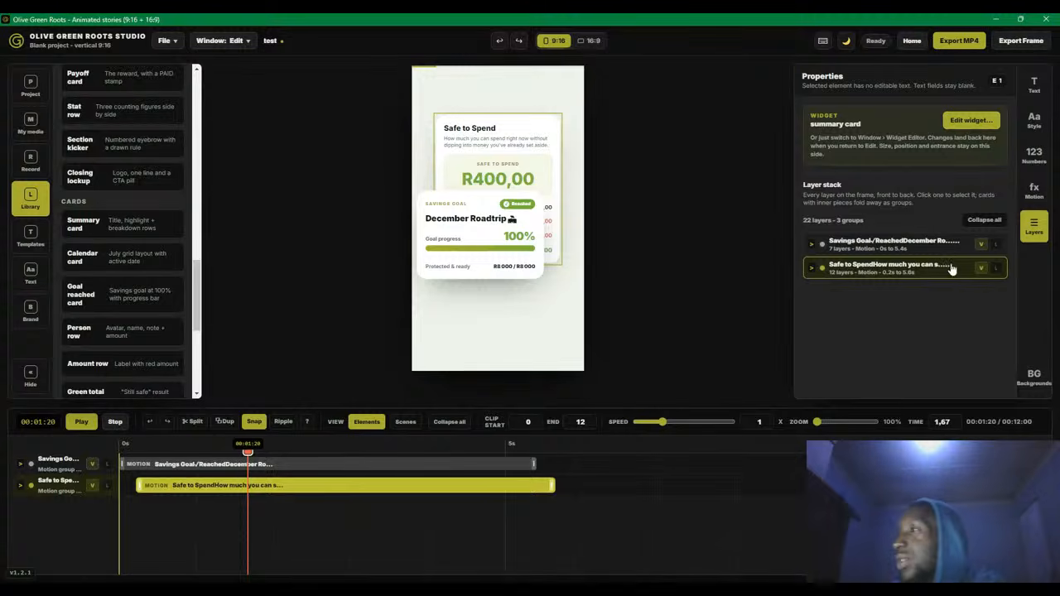
left_click(1028, 239)
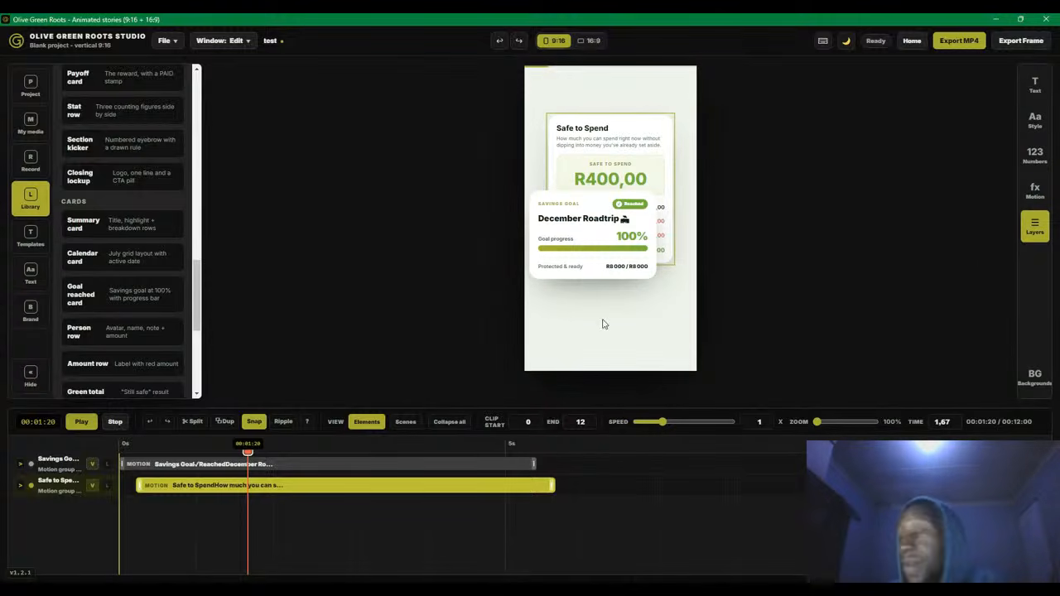
Delete the goal reached card from the frame and move the summary card's clip to start at 0 s
left_click_drag(593, 240, 595, 259)
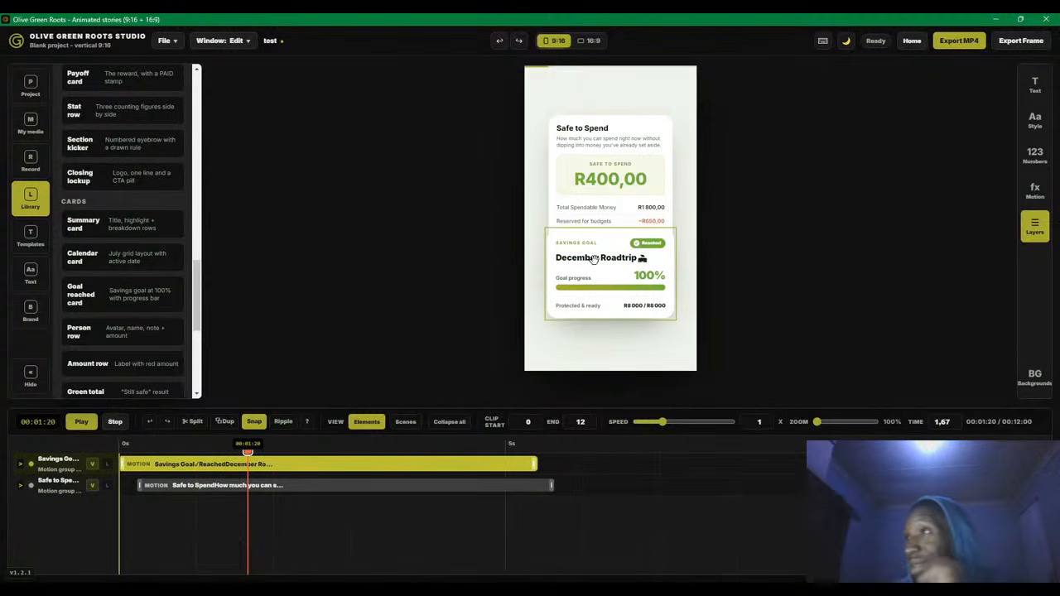
key("Delete")
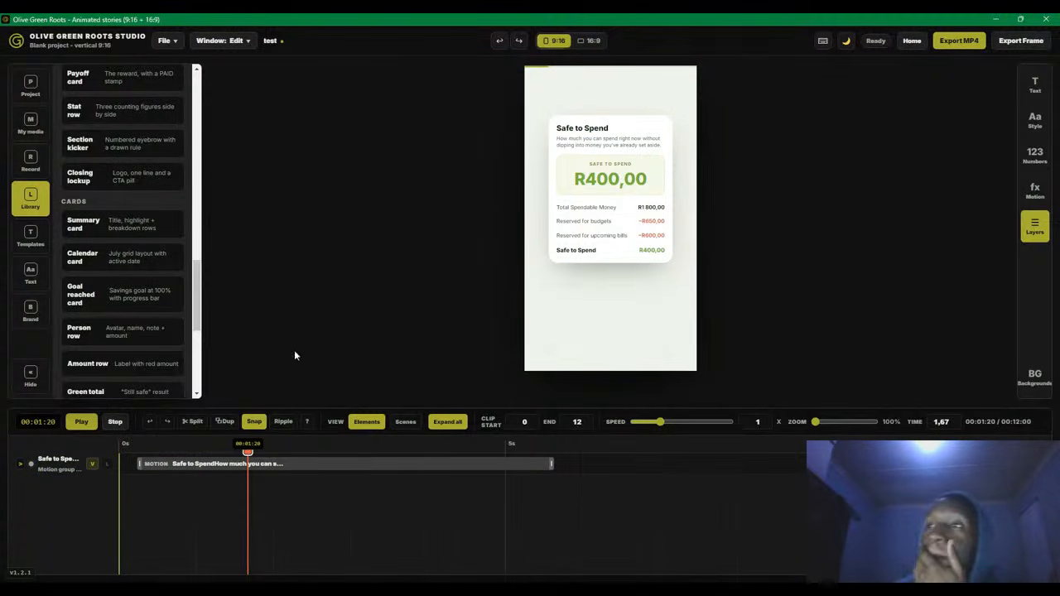
left_click_drag(190, 465, 170, 466)
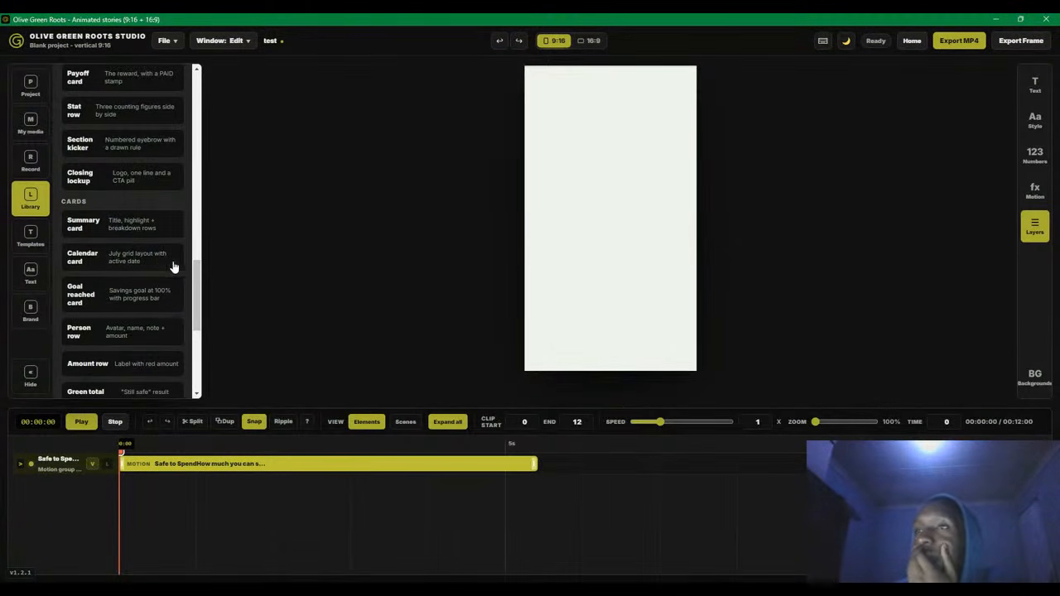
scroll(116, 235, "up", 6)
scroll(116, 235, "up", 5)
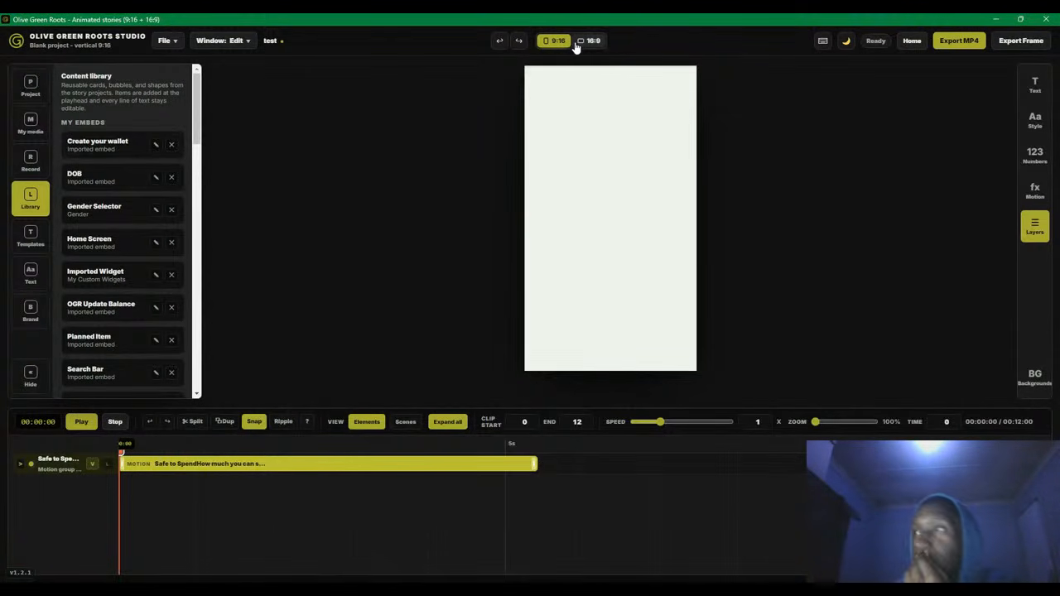
Undo the goal reached card's deletion and the summary clip's move, trying redo once before undoing again
left_click(497, 42)
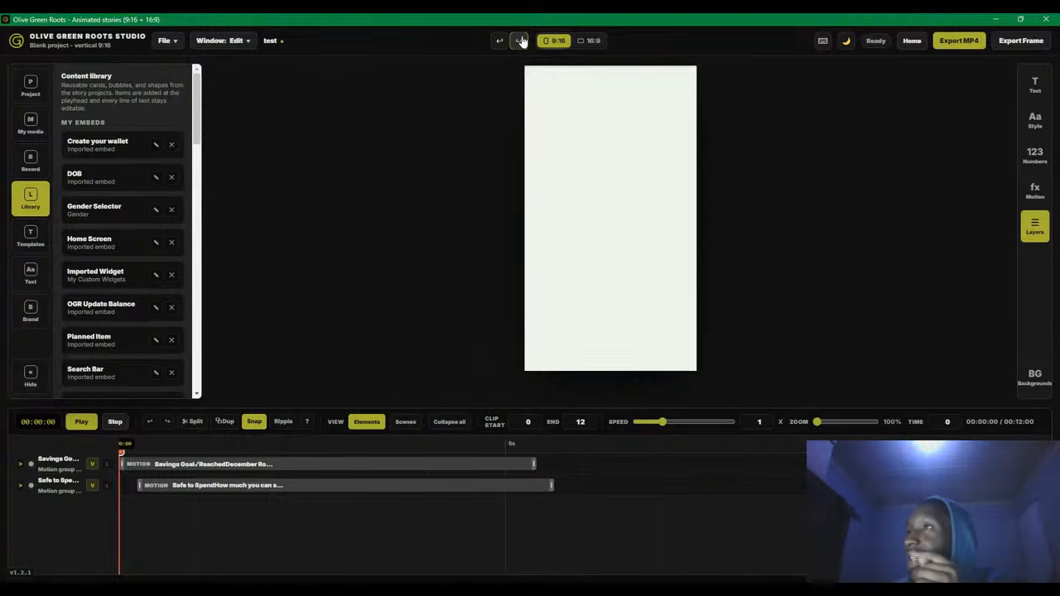
left_click(520, 41)
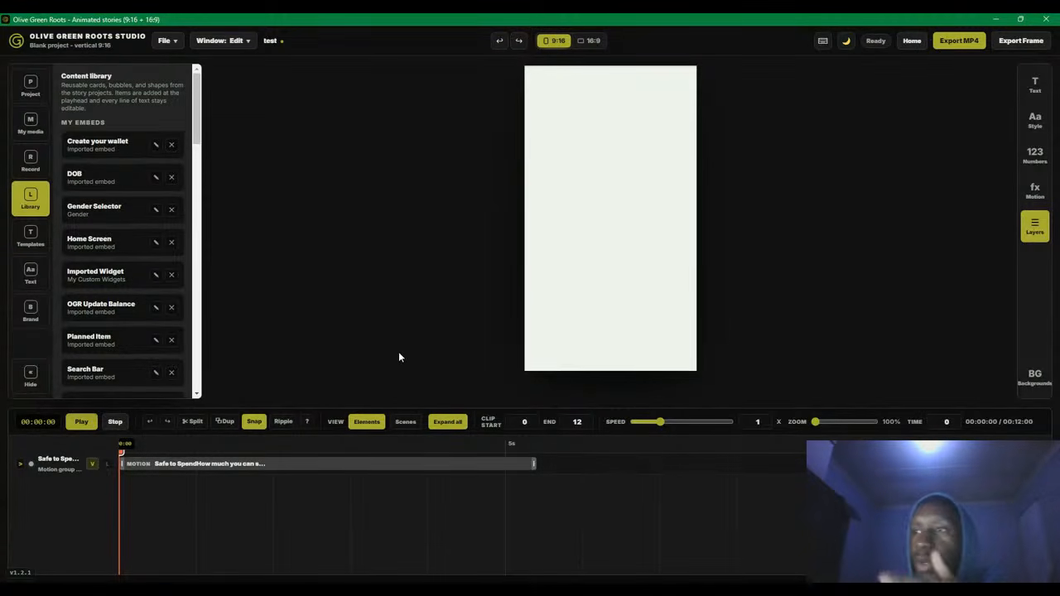
left_click(498, 40)
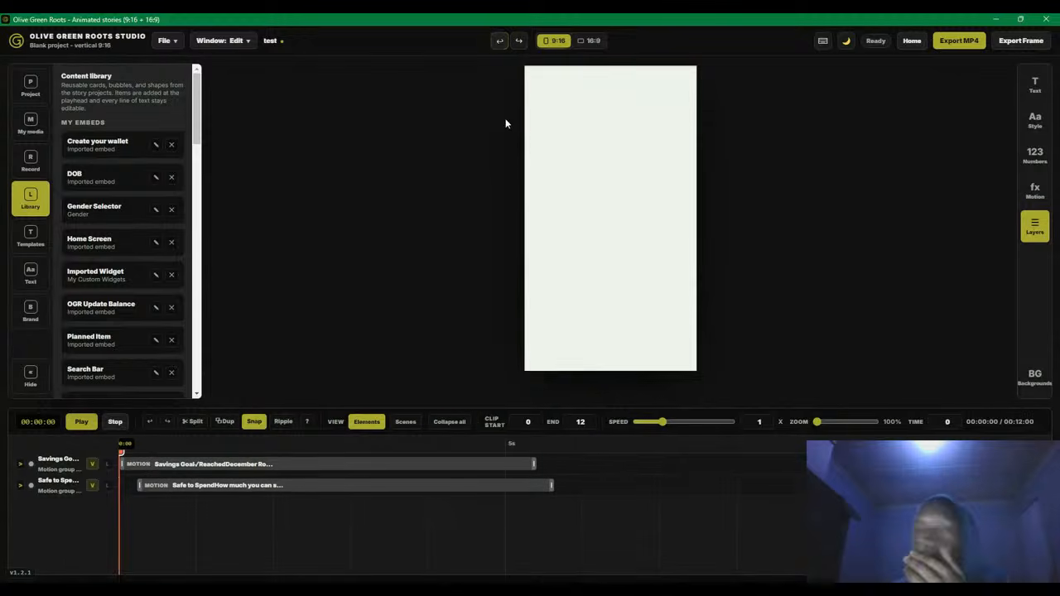
Toggle the project format between 9:16 and 16:9, finishing on 16:9
left_click(587, 41)
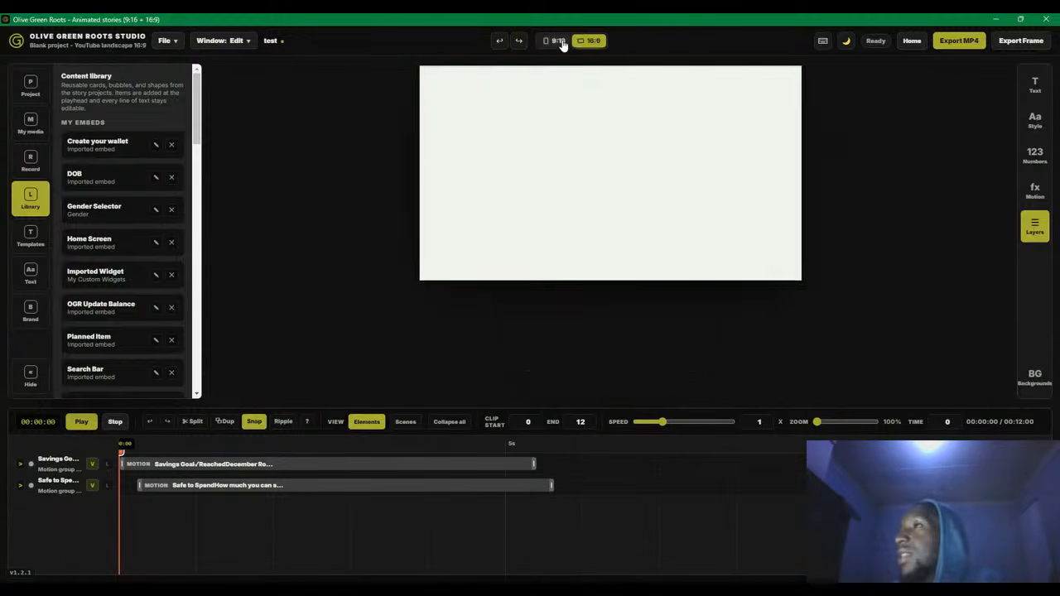
left_click(558, 40)
left_click(592, 41)
left_click(558, 43)
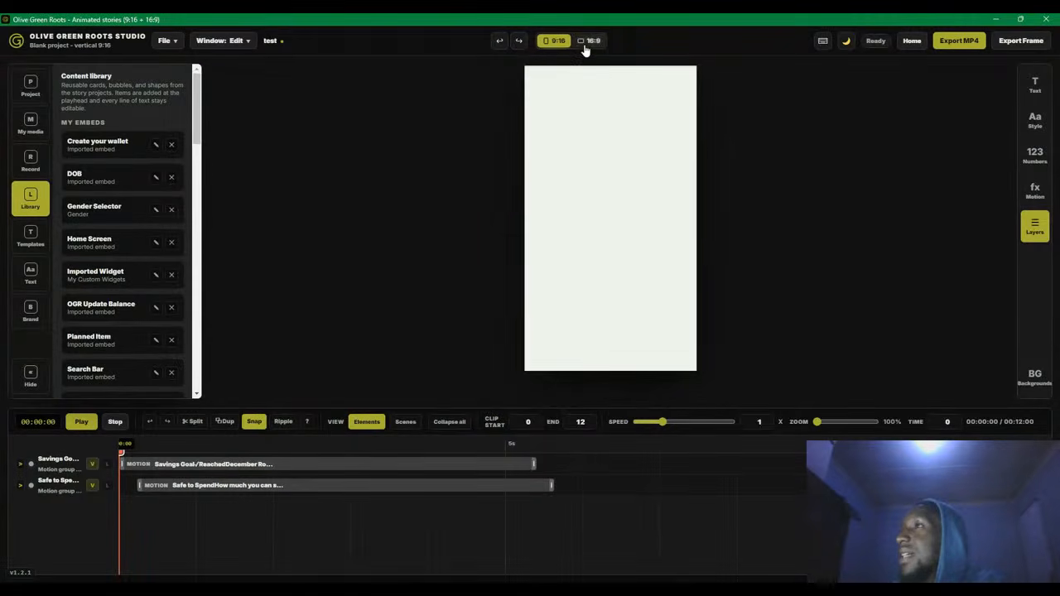
left_click(592, 41)
Separate the cards in the 16:9 layout, placing the goal reached card right and the summary card upper left, comparing with 9:16
left_click(213, 447)
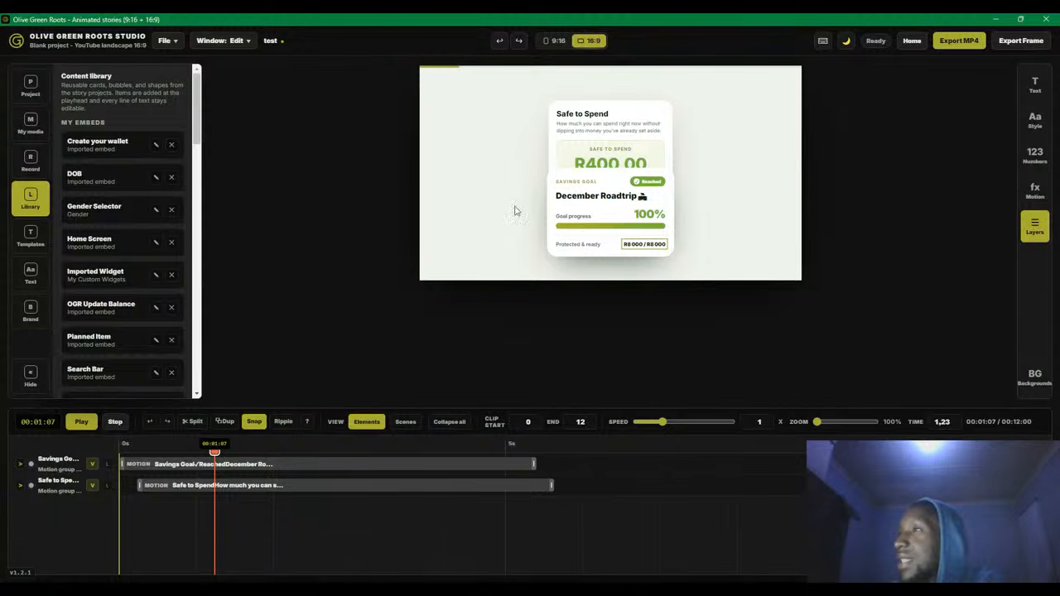
left_click_drag(567, 215, 662, 192)
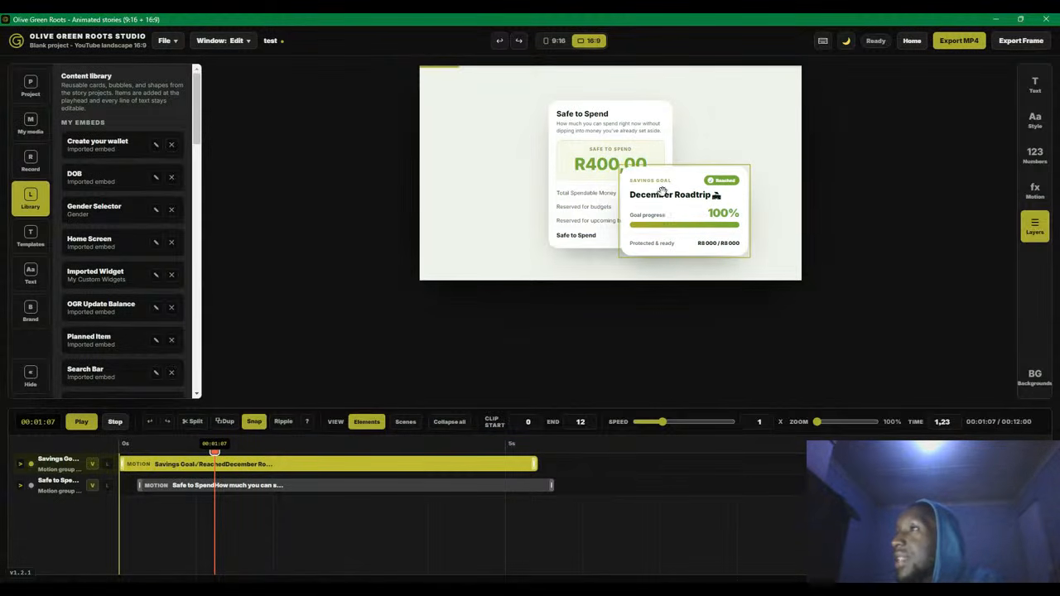
left_click(555, 40)
left_click(590, 41)
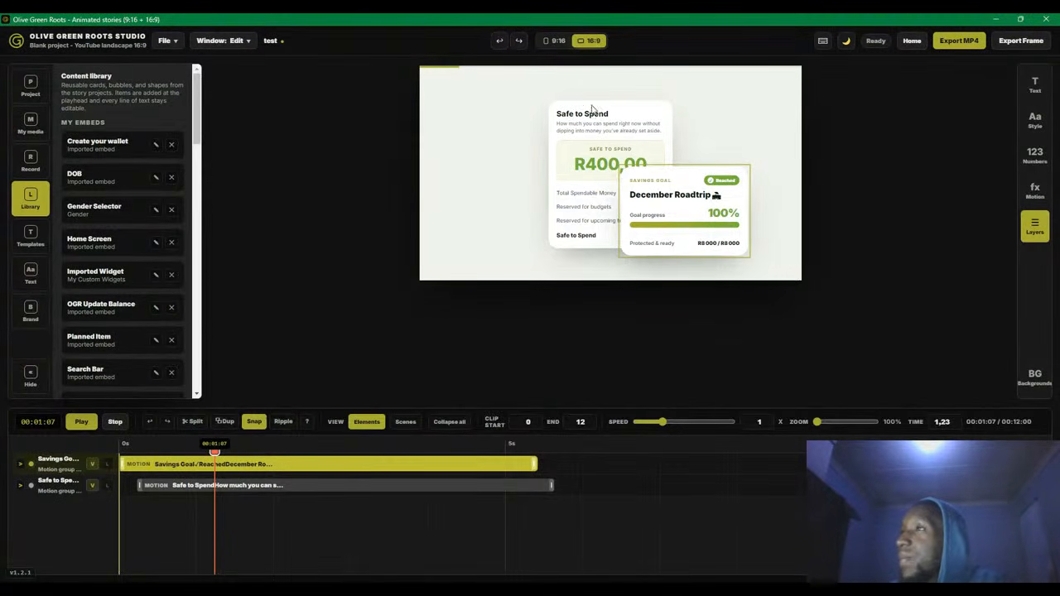
left_click_drag(591, 107, 501, 97)
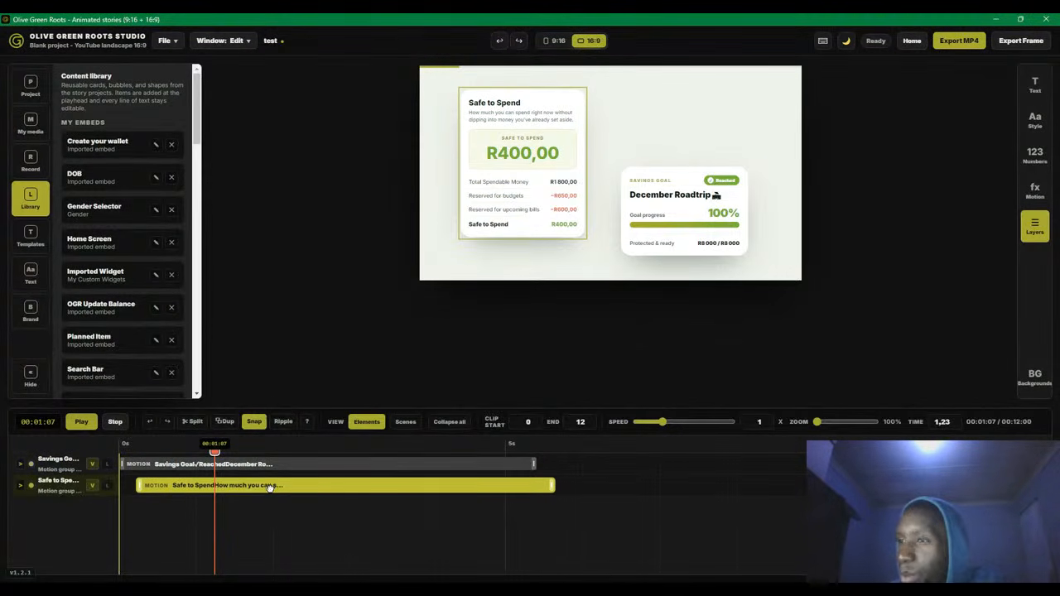
Delay the summary card's clip to start at about 1 s and play the 16:9 layout from the beginning
left_click_drag(269, 487, 329, 487)
left_click_drag(201, 446, 124, 447)
left_click(82, 421)
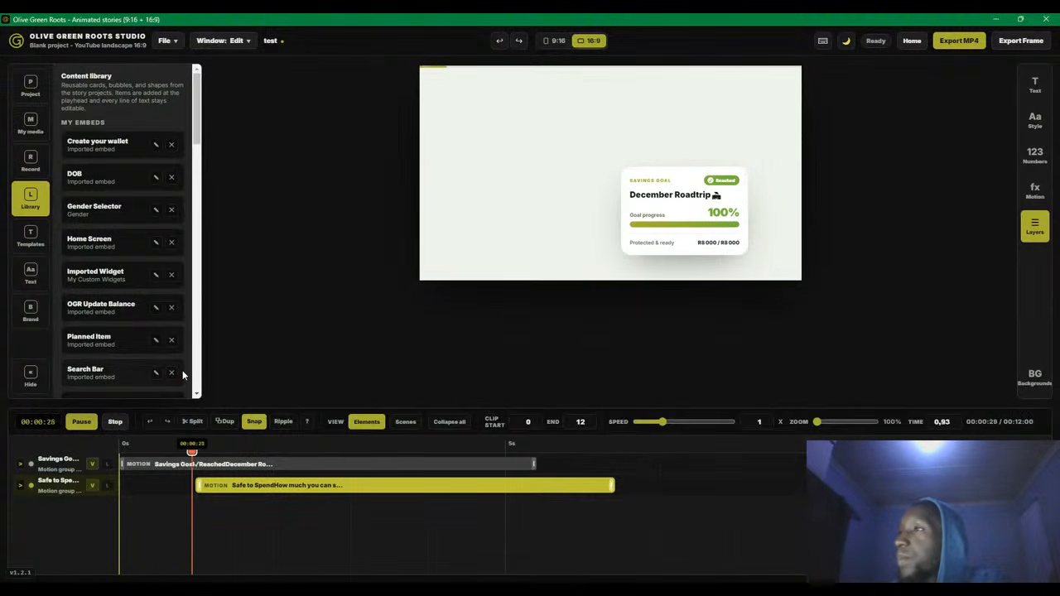
left_click(115, 422)
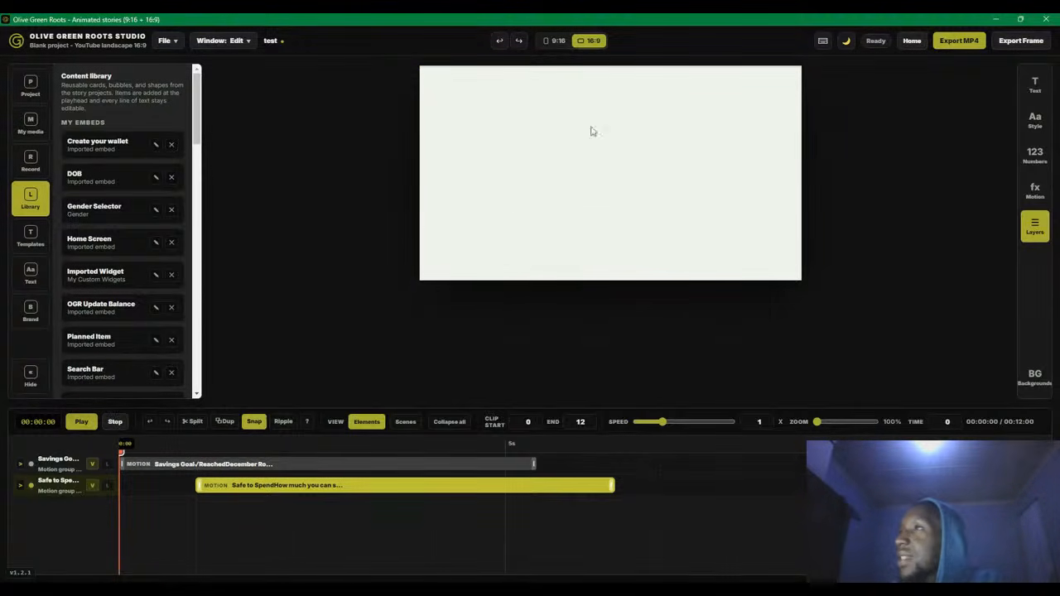
Switch the project to 9:16 and play both cards' entrances in the vertical layout
left_click(554, 40)
left_click(93, 422)
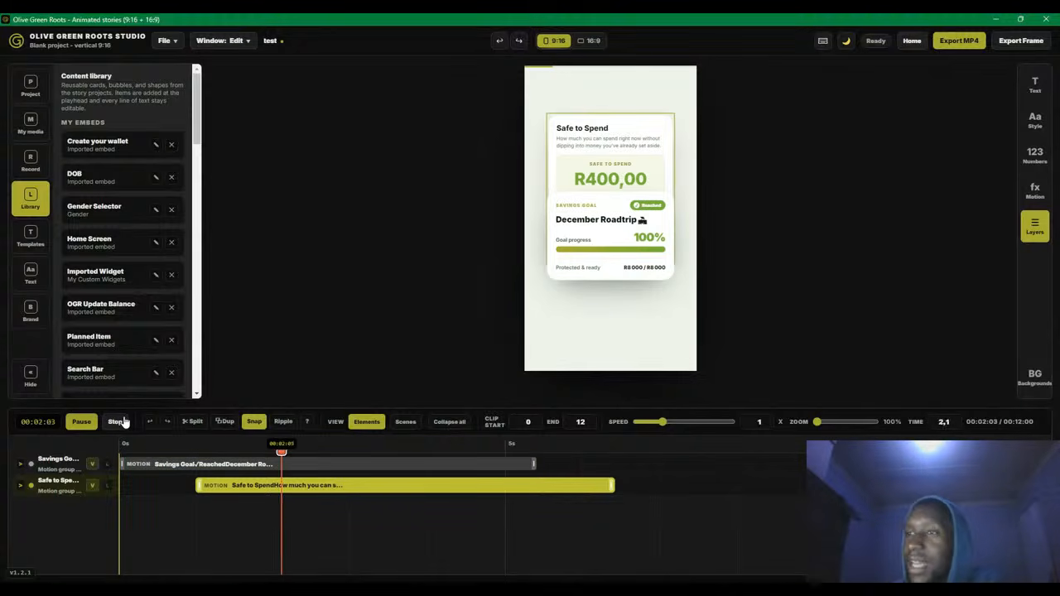
left_click(114, 422)
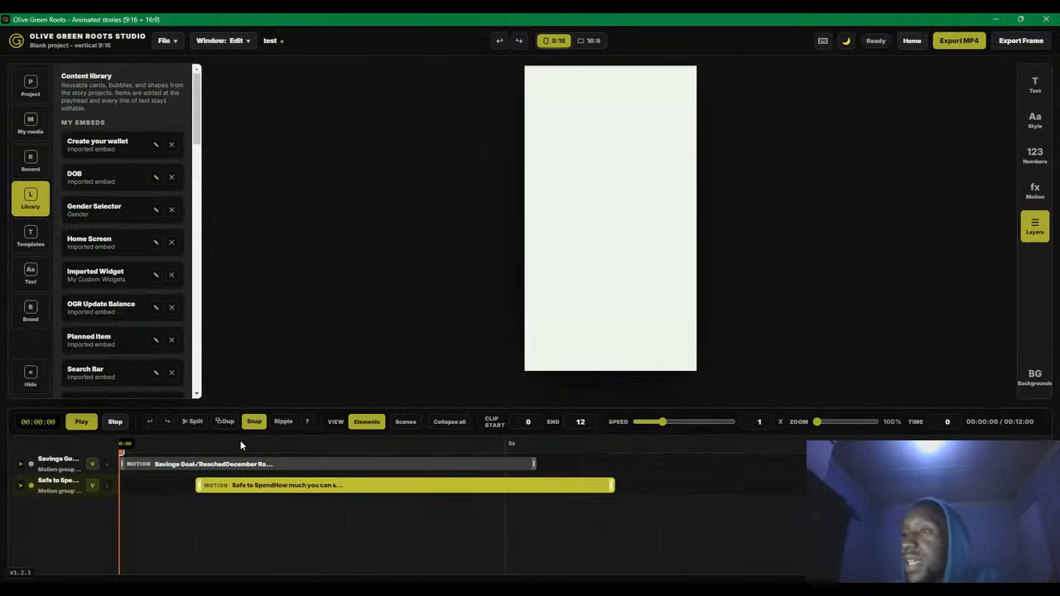
Stack the cards in the 9:16 layout at about 2.47 s, centring the goal reached card low and raising the summary card
left_click_drag(240, 445, 310, 446)
left_click(607, 329)
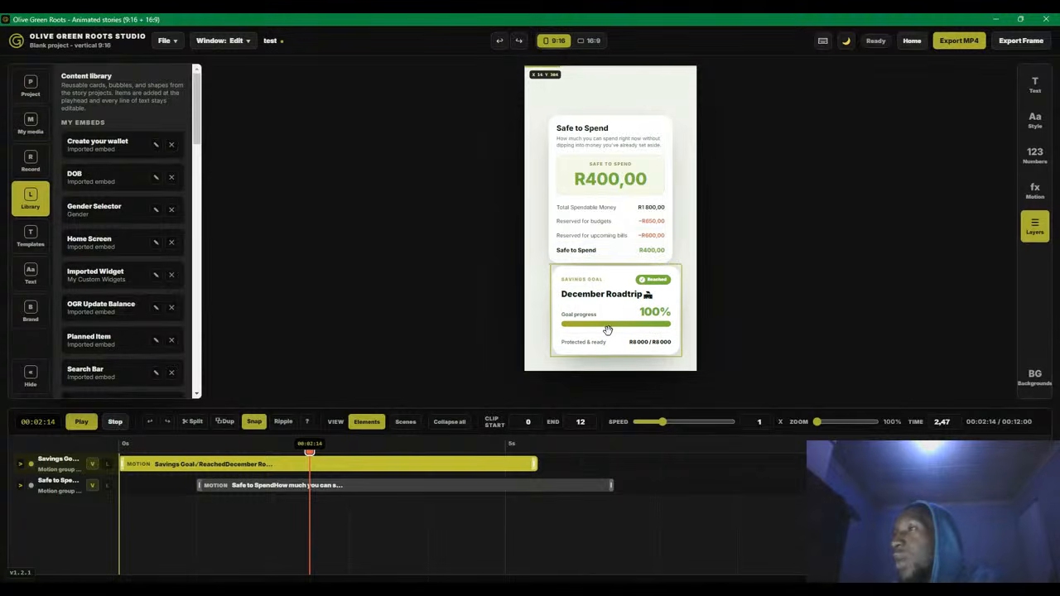
left_click_drag(620, 306, 614, 304)
left_click_drag(616, 181, 615, 159)
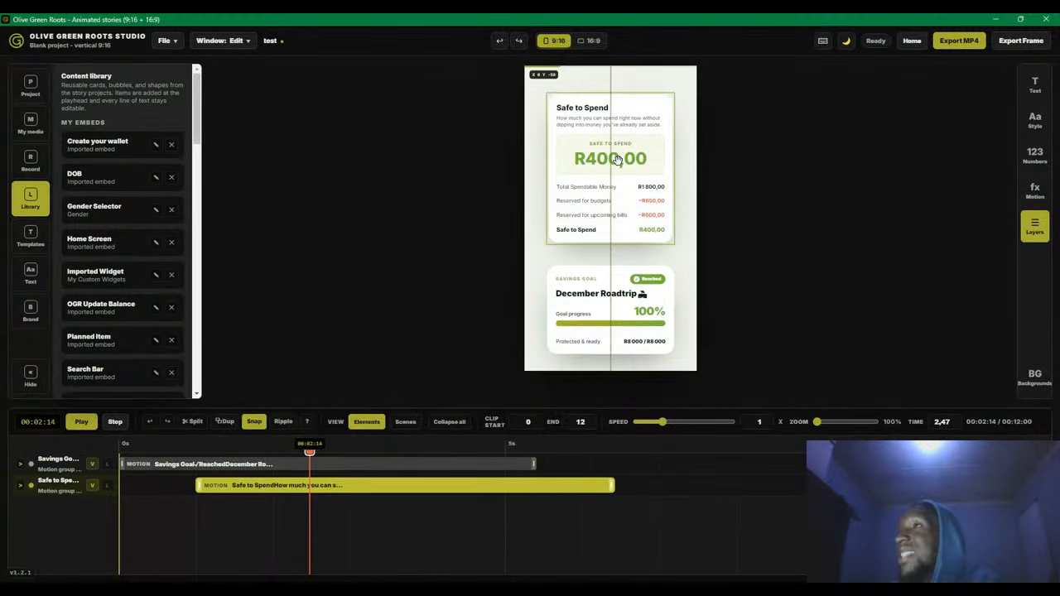
Reduce the summary card's element size and move it to the left side of the 9:16 frame
left_click(1036, 85)
left_click(1035, 120)
left_click_drag(860, 260, 827, 261)
left_click_drag(496, 178, 459, 185)
Set the goal reached card's element size to 65% and place it beside the summary card at X 94, Y -37
left_click(497, 294)
left_click_drag(851, 261, 834, 262)
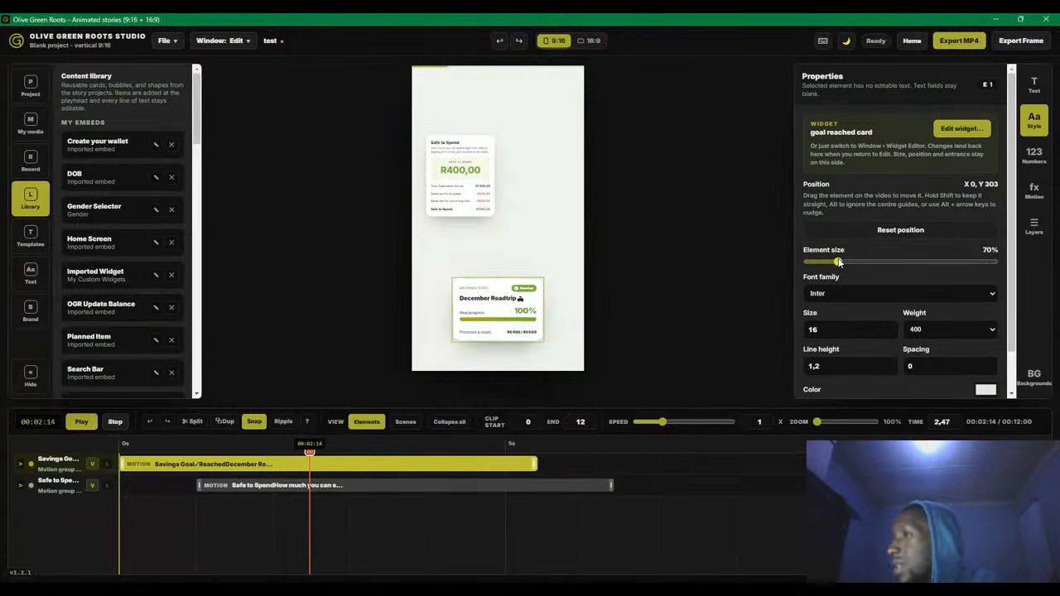
left_click_drag(503, 319, 522, 194)
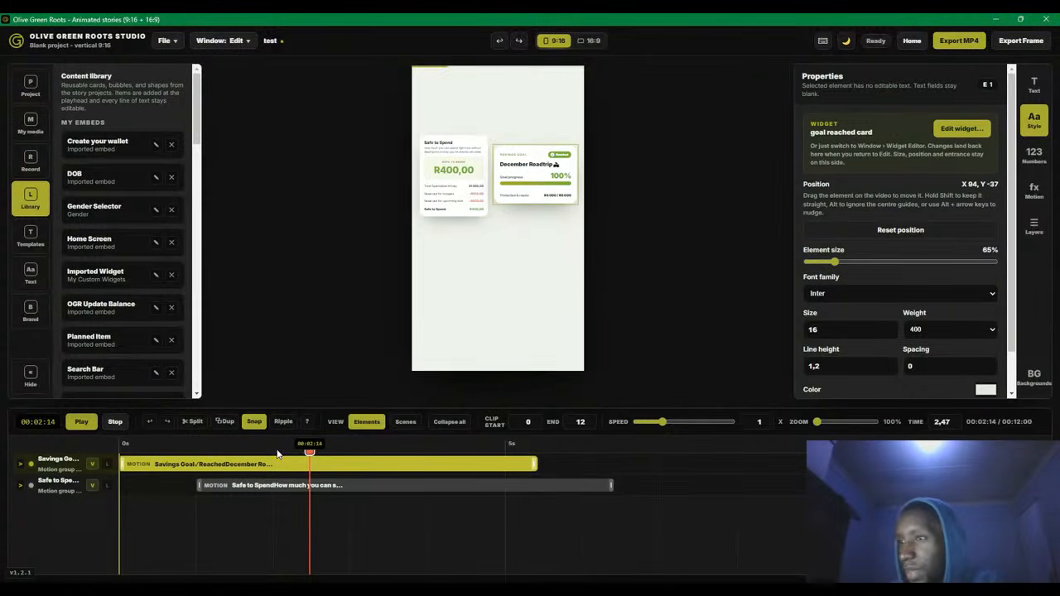
Scrub through the side-by-side cards in 9:16, switch to 16:9 and compare how both cards are placed there
left_click_drag(279, 454, 74, 450)
left_click(79, 422)
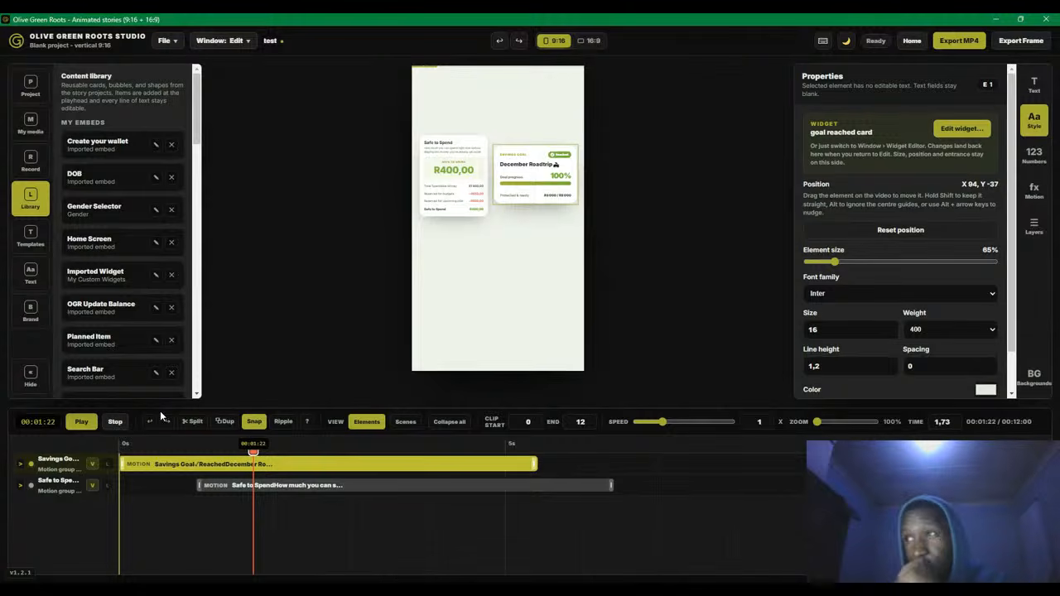
left_click(591, 41)
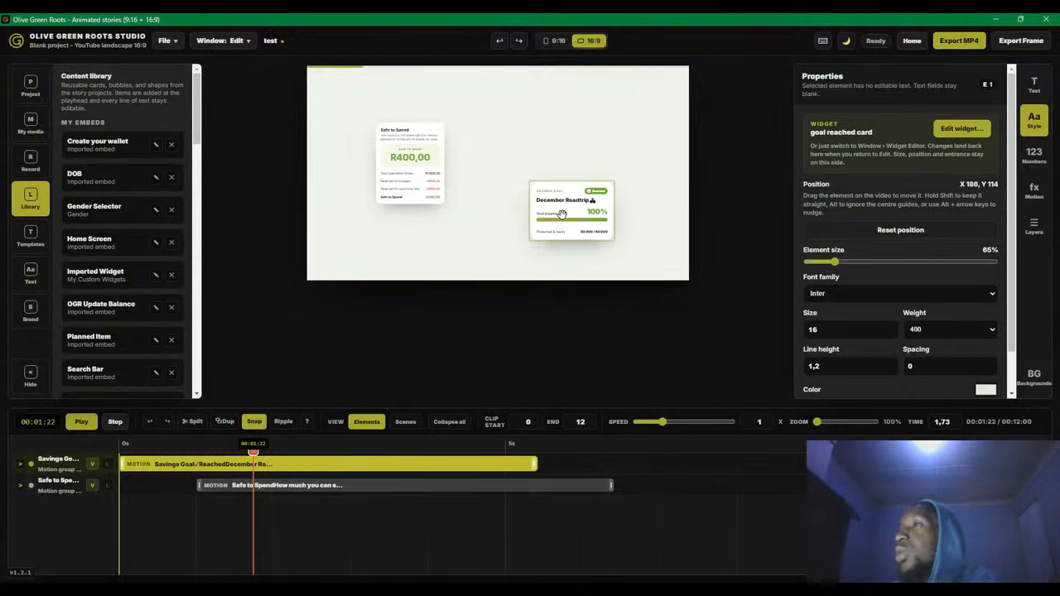
left_click(416, 196)
left_click(546, 217)
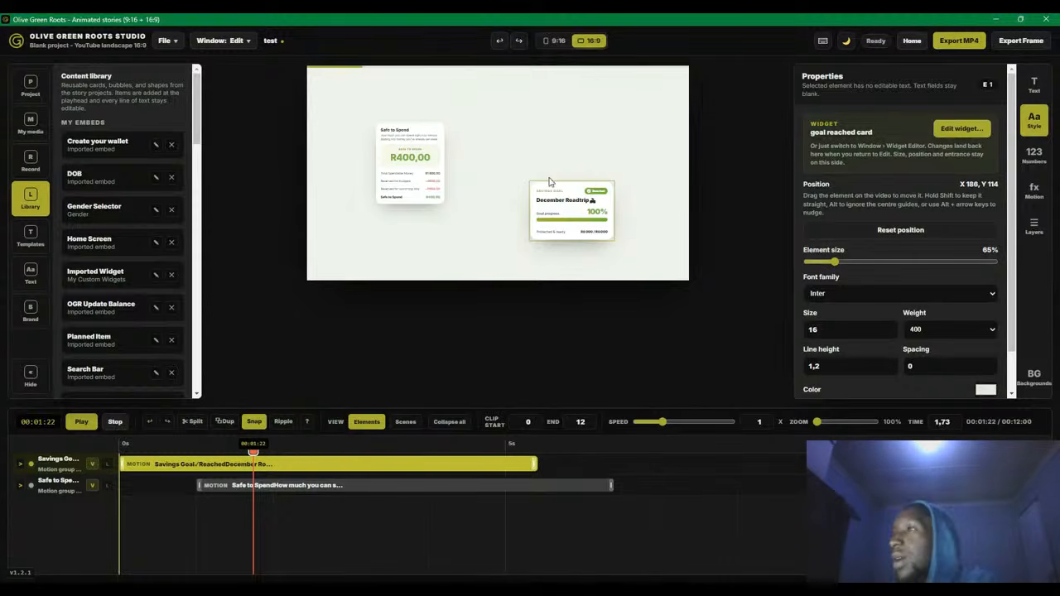
Scrub the 16:9 layout to about 2.33 s and inspect the position and text style of elements in both cards
left_click_drag(253, 454, 299, 426)
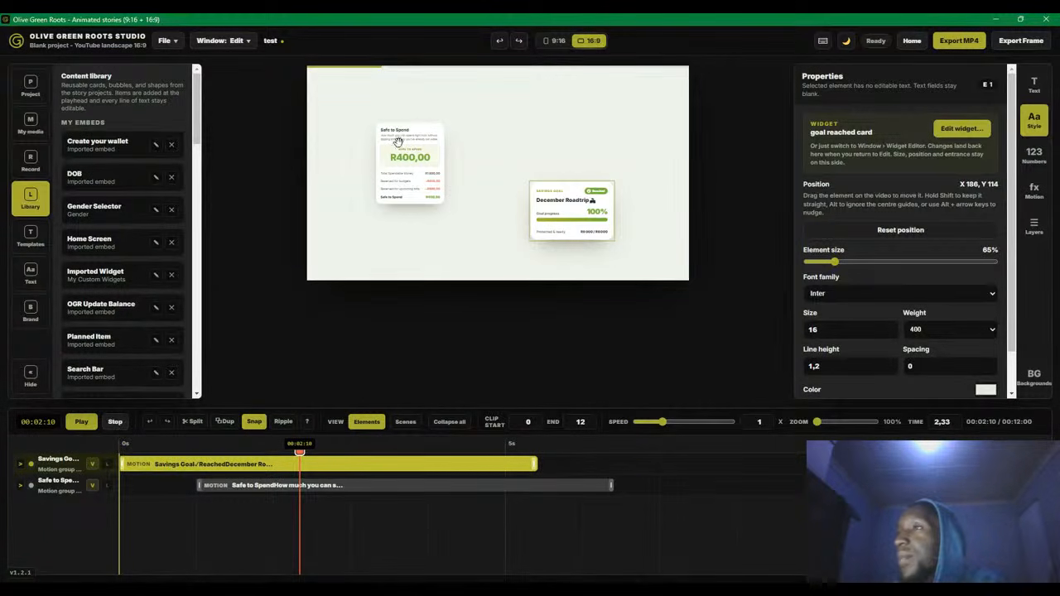
left_click(403, 146)
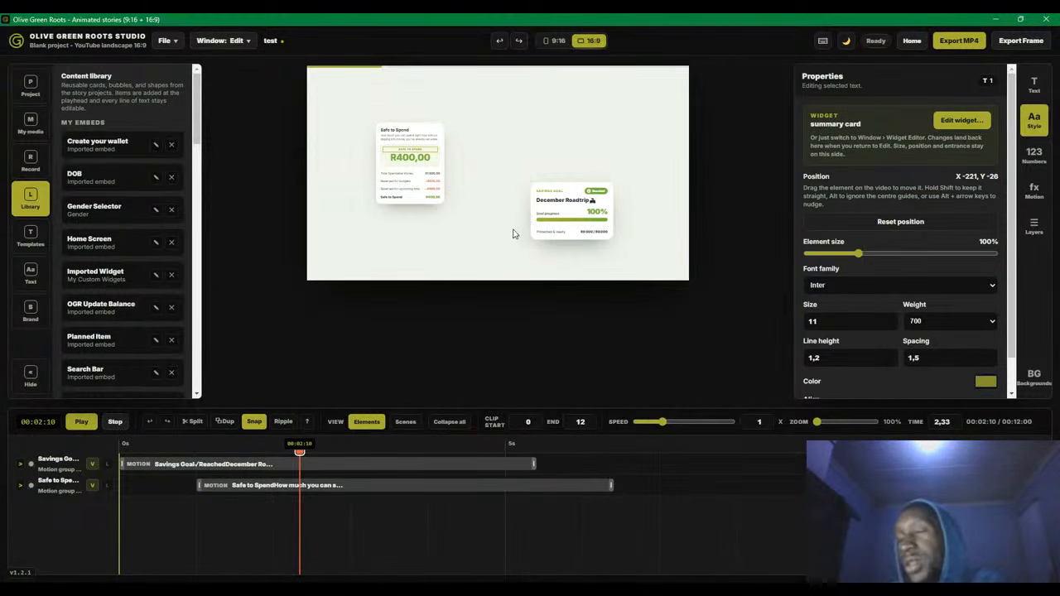
left_click(547, 230)
left_click(410, 159)
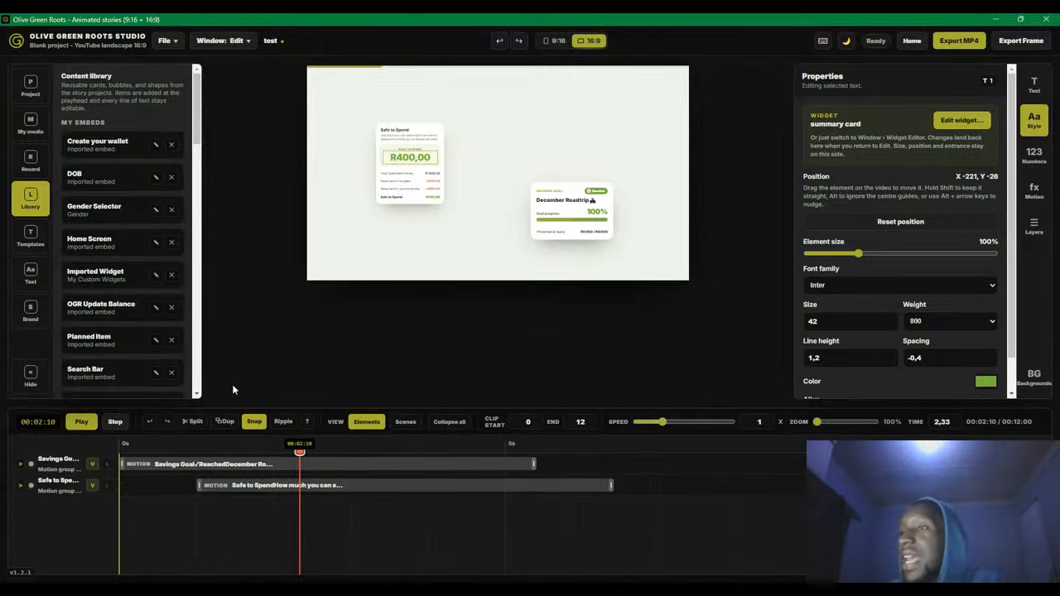
Return the playhead to the start, try the light interface theme and switch back to the dark theme
left_click_drag(205, 445, 120, 445)
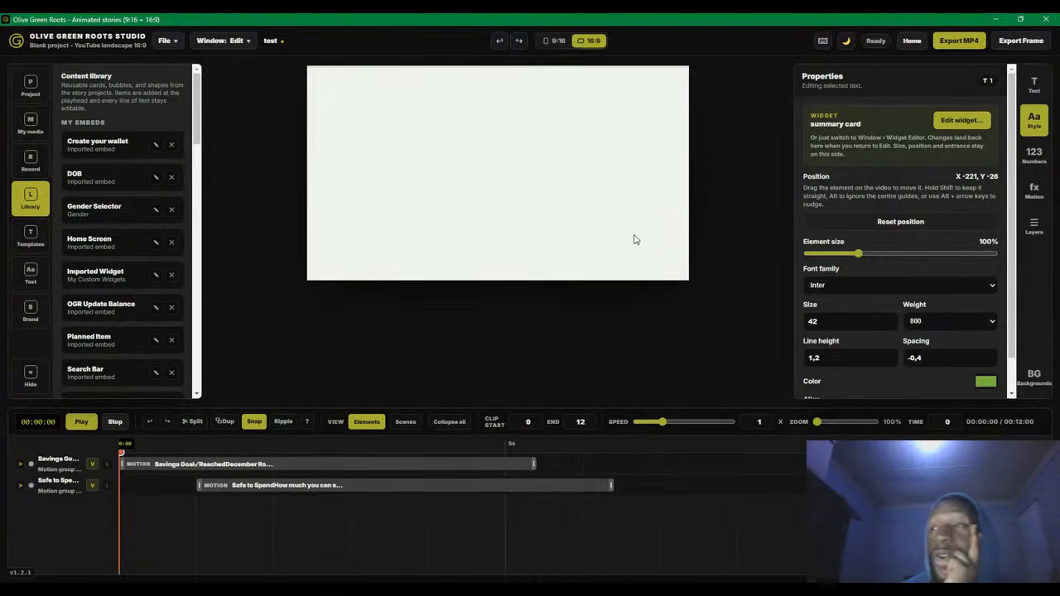
left_click(845, 41)
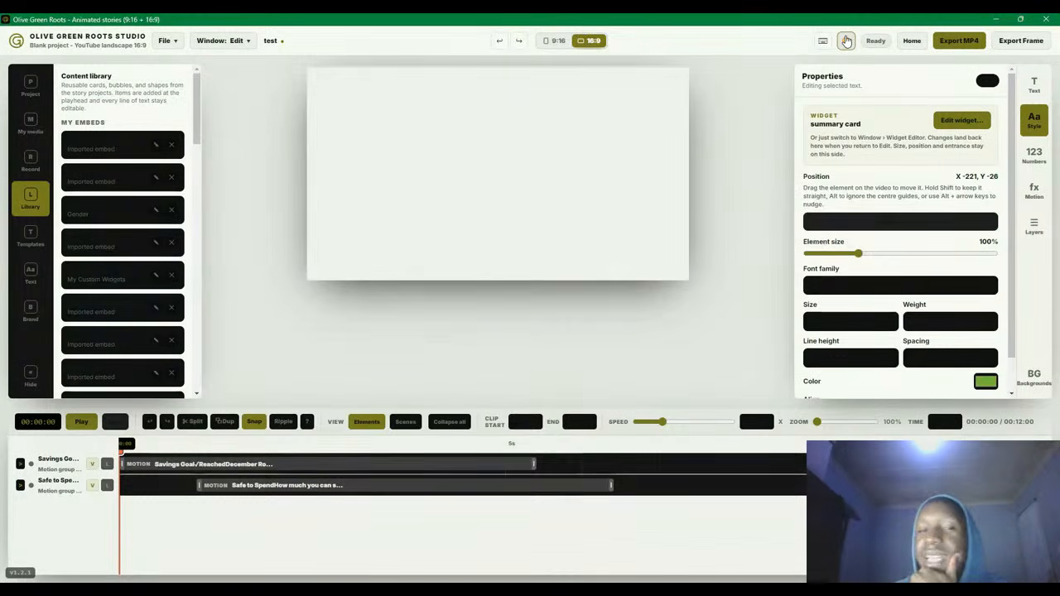
left_click(847, 41)
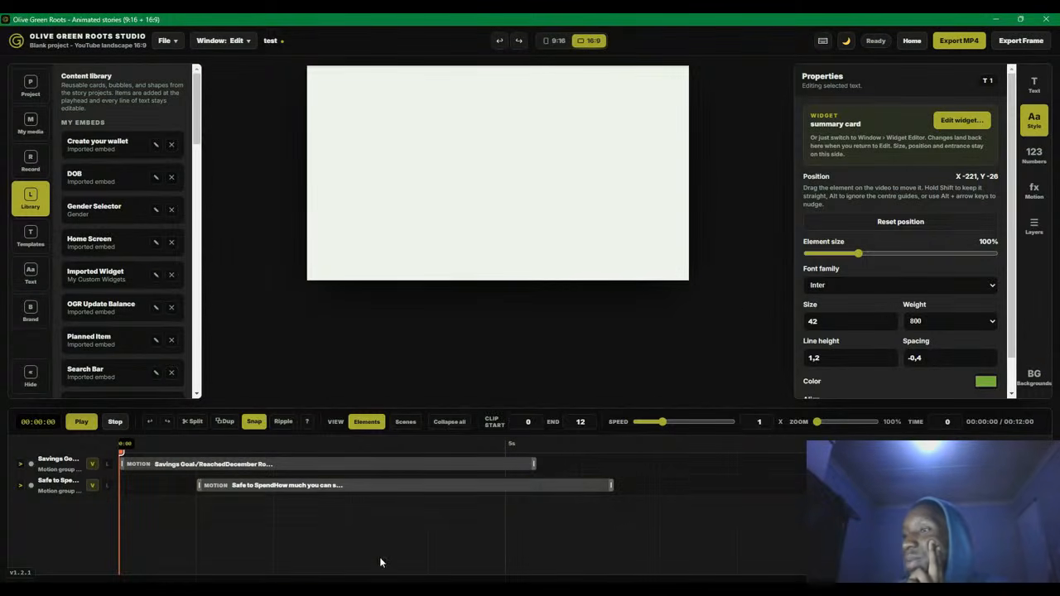
Delete the summary card and the savings goal card from the timeline
left_click(351, 445)
left_click(345, 485)
key("Delete")
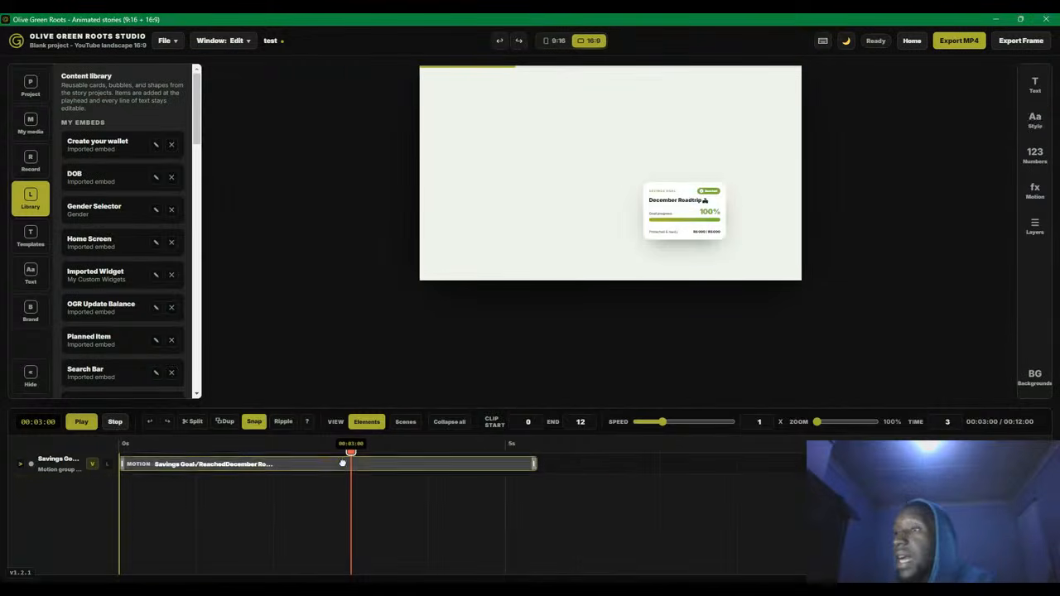
left_click(340, 464)
key("Delete")
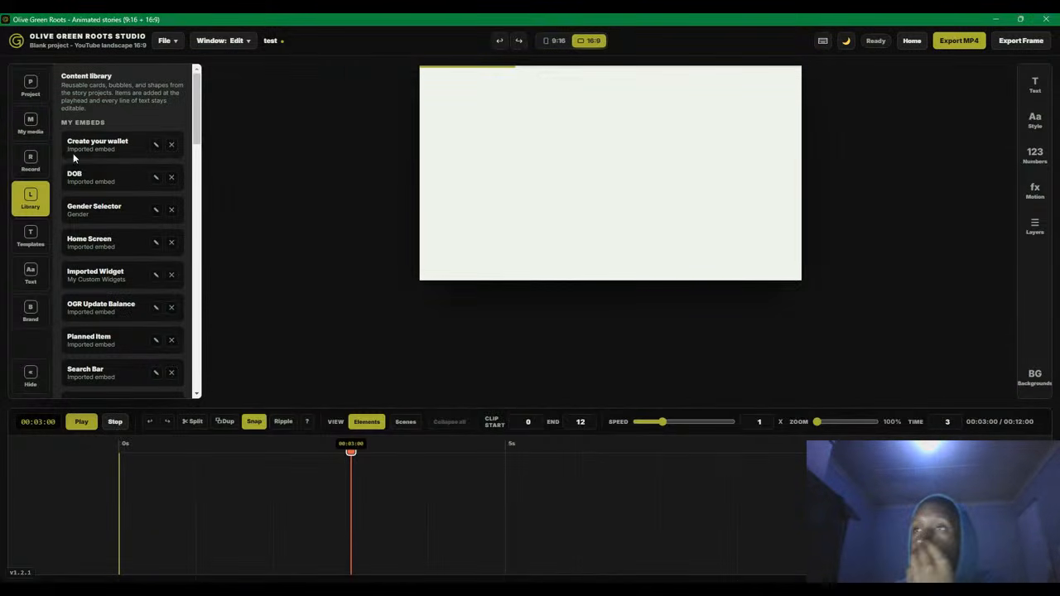
Add the Highlight box from the library's bubbles and chips and move its clip to start at 0 s
scroll(97, 320, "down", 10)
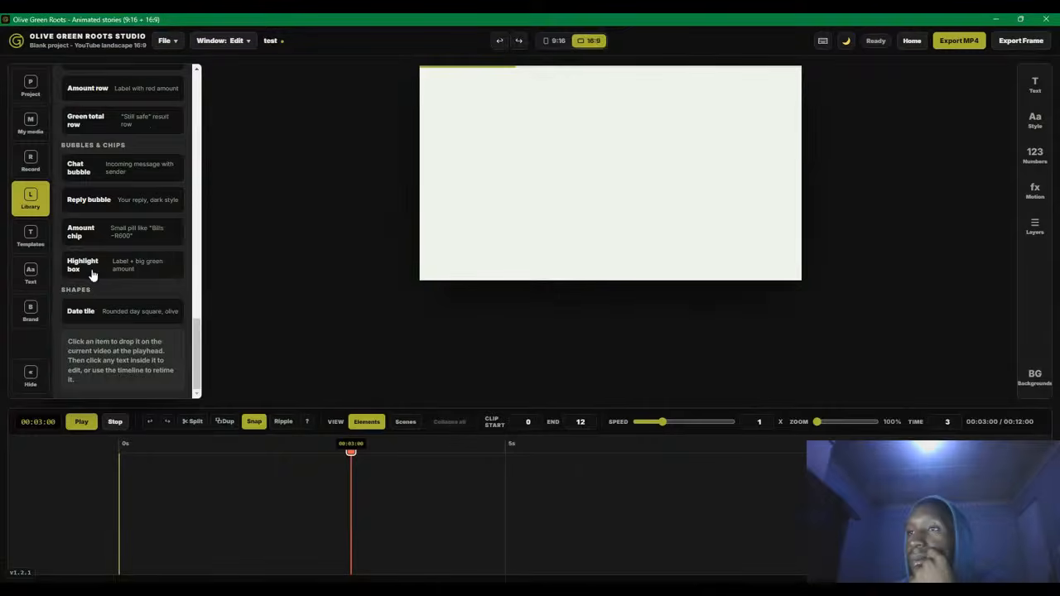
left_click(93, 275)
left_click_drag(377, 461, 124, 451)
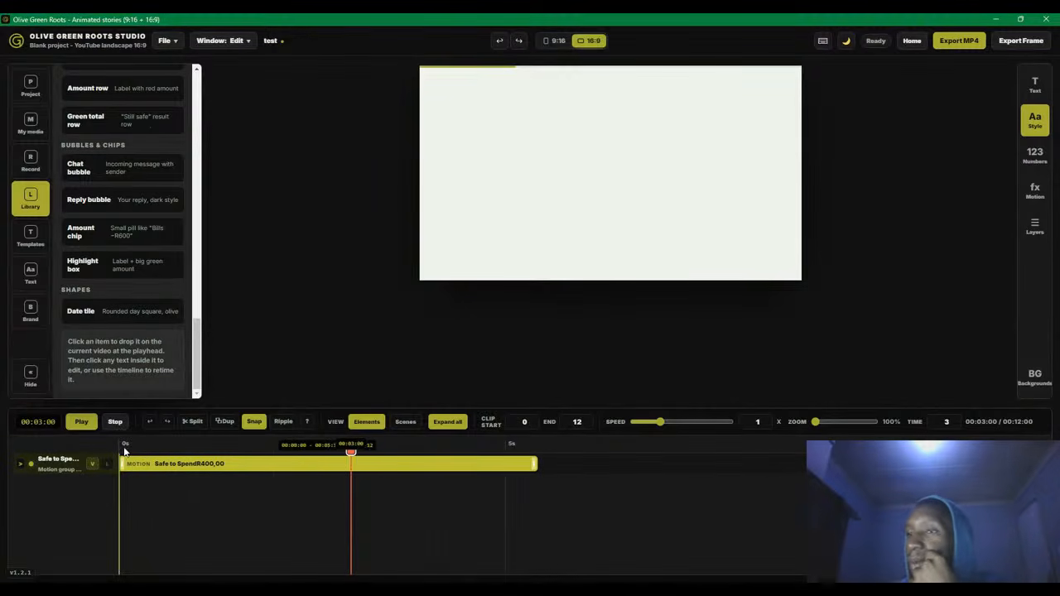
Play the highlight box from the start in 16:9, and switch to 9:16 with the playhead at about 2.2 s
left_click(124, 451)
left_click(86, 424)
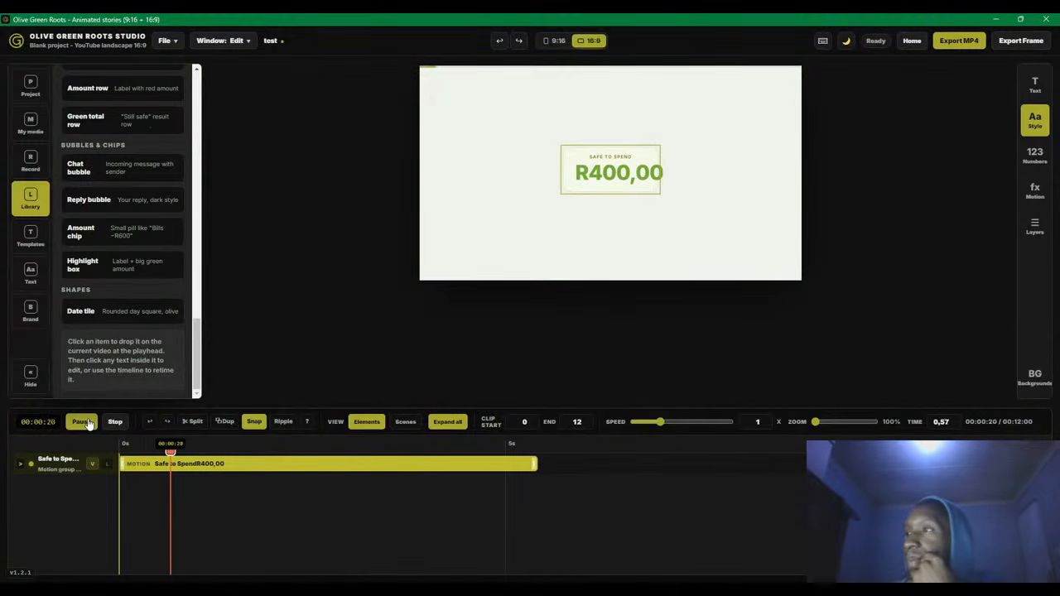
left_click(551, 40)
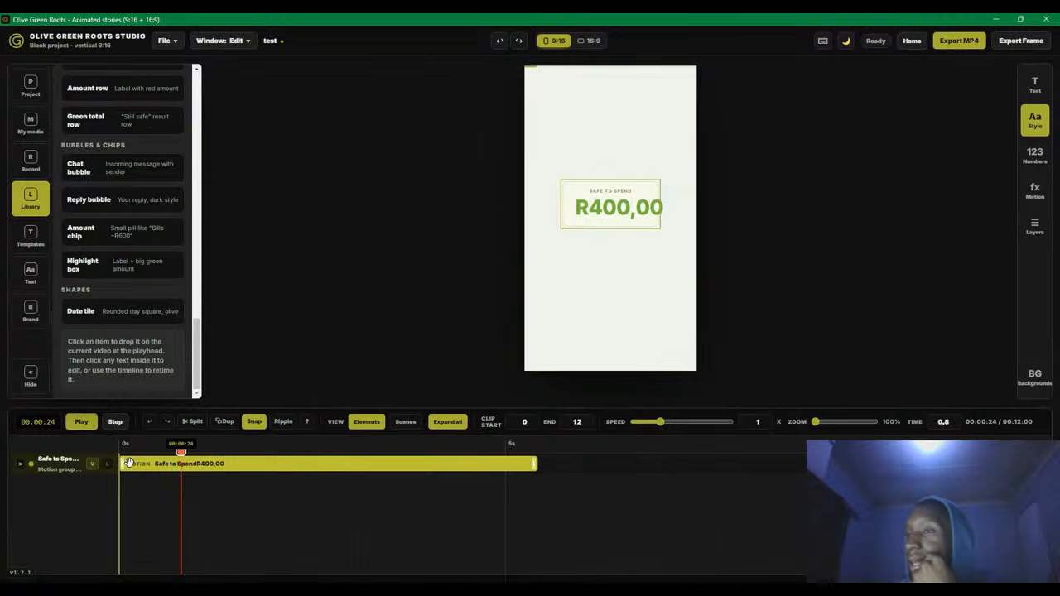
mouse_move(186, 463)
left_mouse_down()
mouse_move(262, 464)
mouse_move(186, 464)
left_mouse_up()
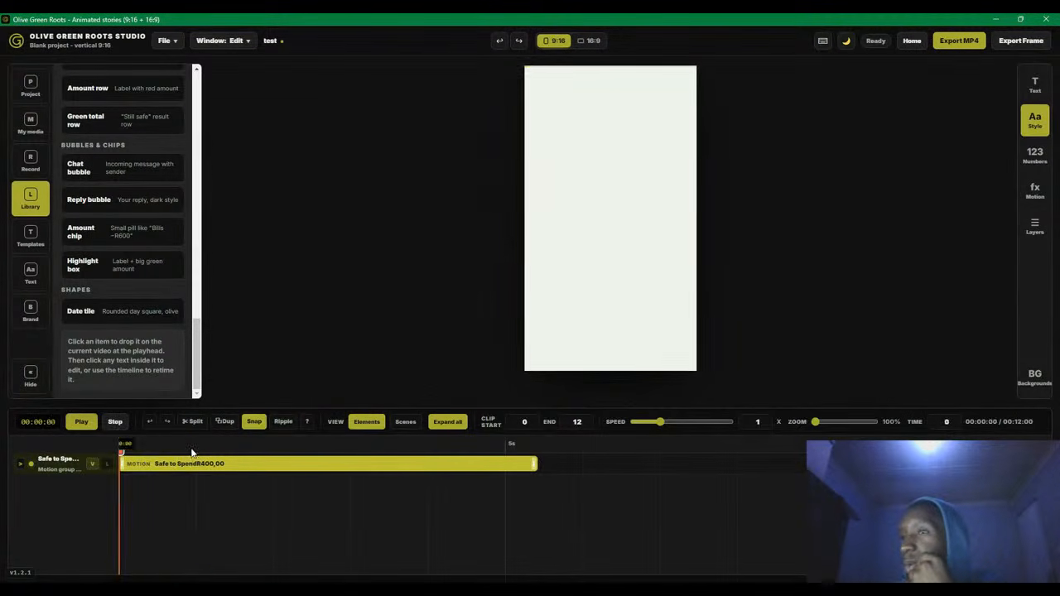
left_click(288, 450)
Reduce the font size of the R400,00 amount in the highlight box to 45
left_click(623, 214)
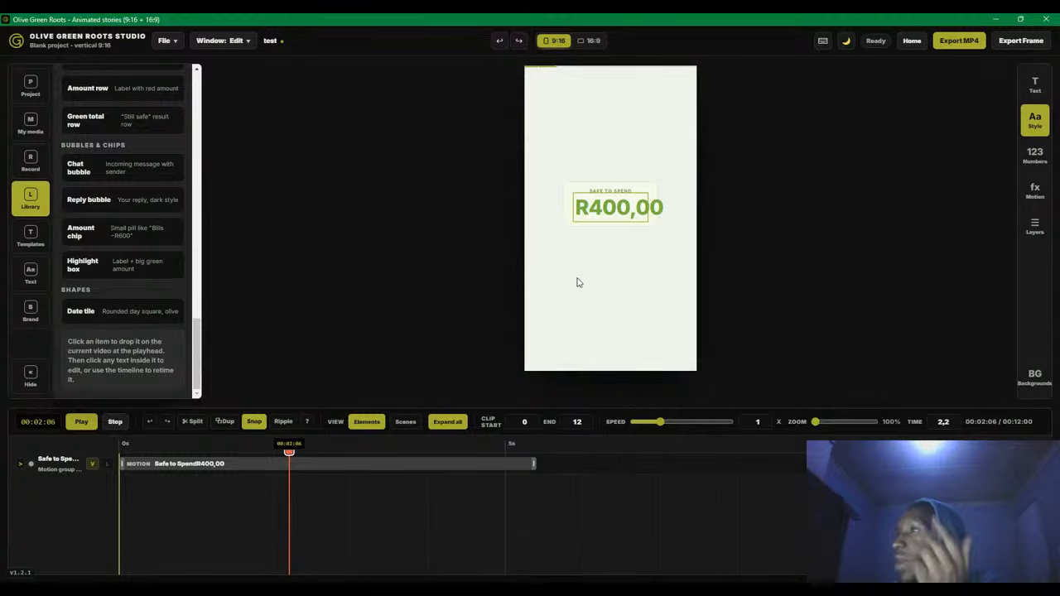
left_click(1037, 155)
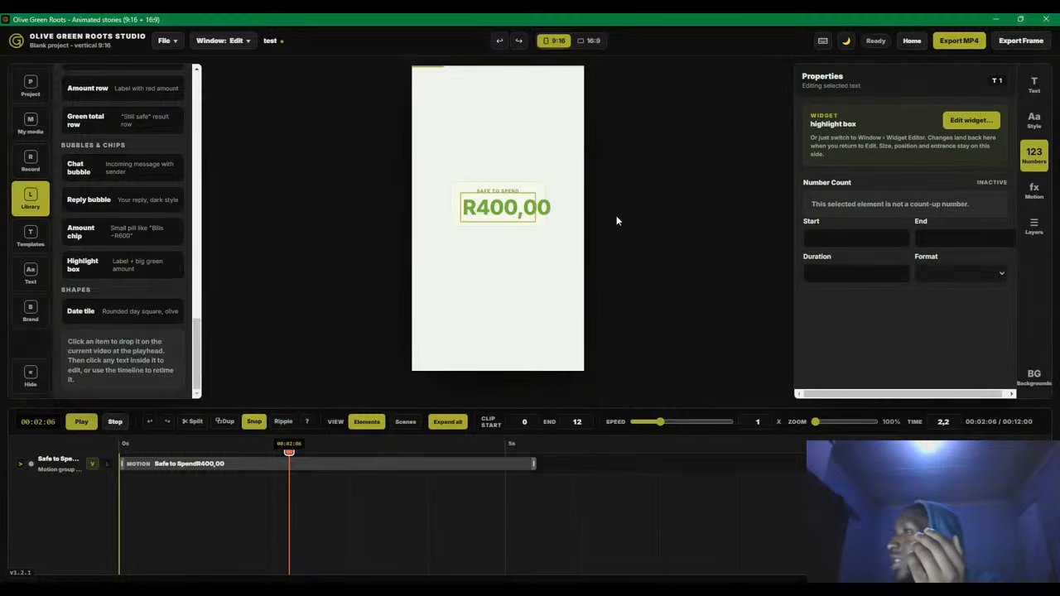
left_click(1033, 120)
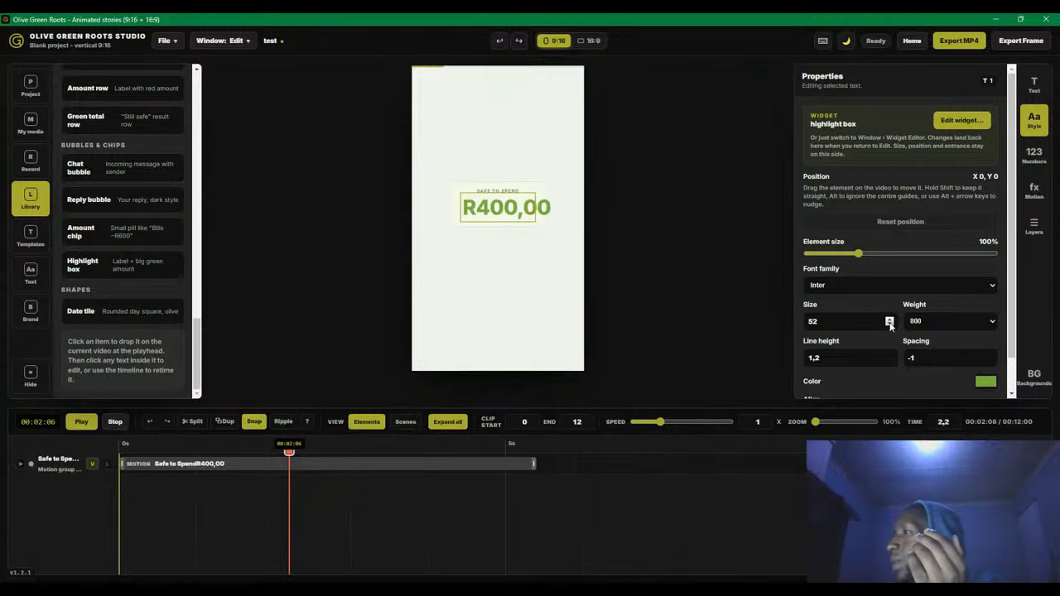
left_click(890, 323)
left_click(890, 324)
left_click(890, 324)
left_click(890, 323)
left_click(890, 323)
left_click(890, 324)
left_click(891, 324)
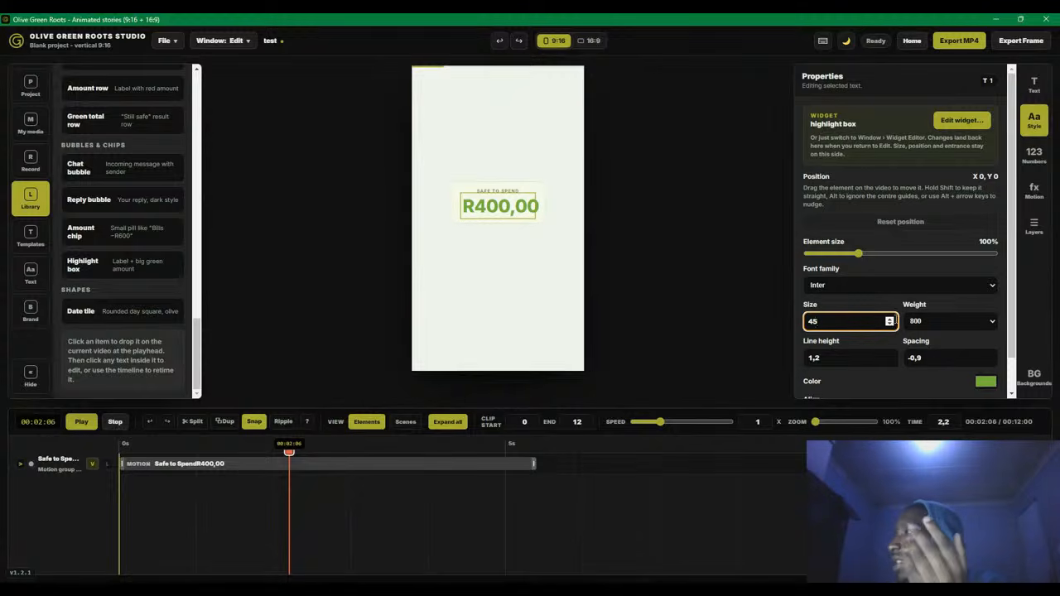
left_click(890, 319)
left_click(891, 323)
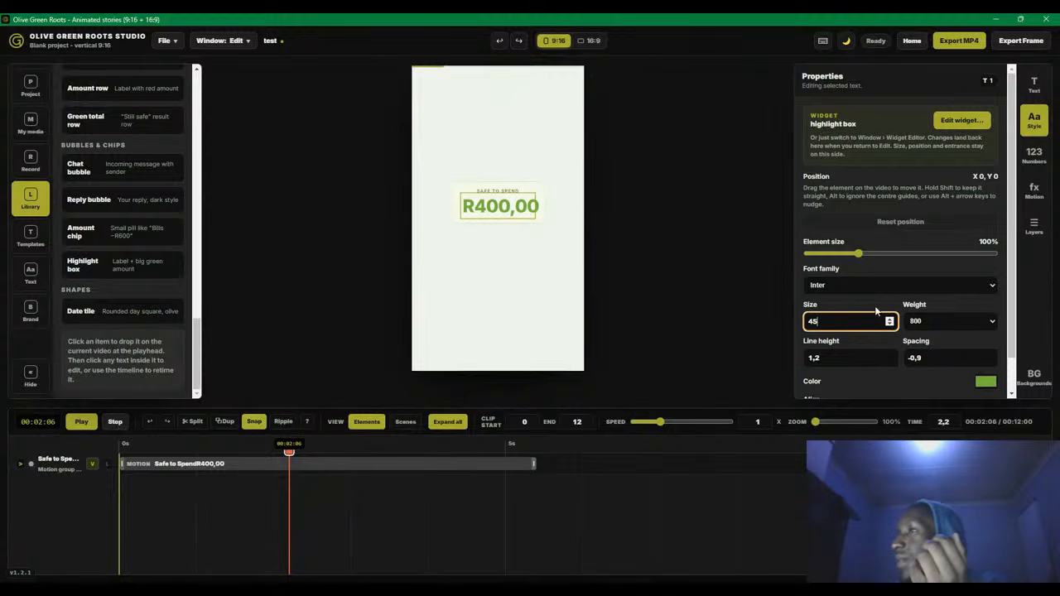
Check the Safe to Spend label's font size and set the highlight box's own colour to white
left_click(500, 190)
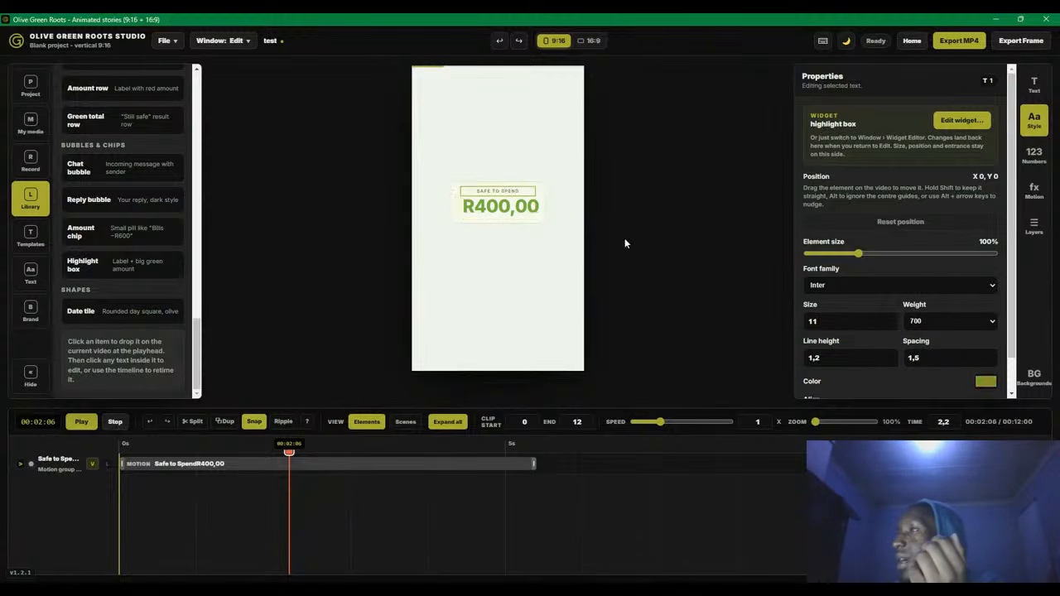
left_click(891, 324)
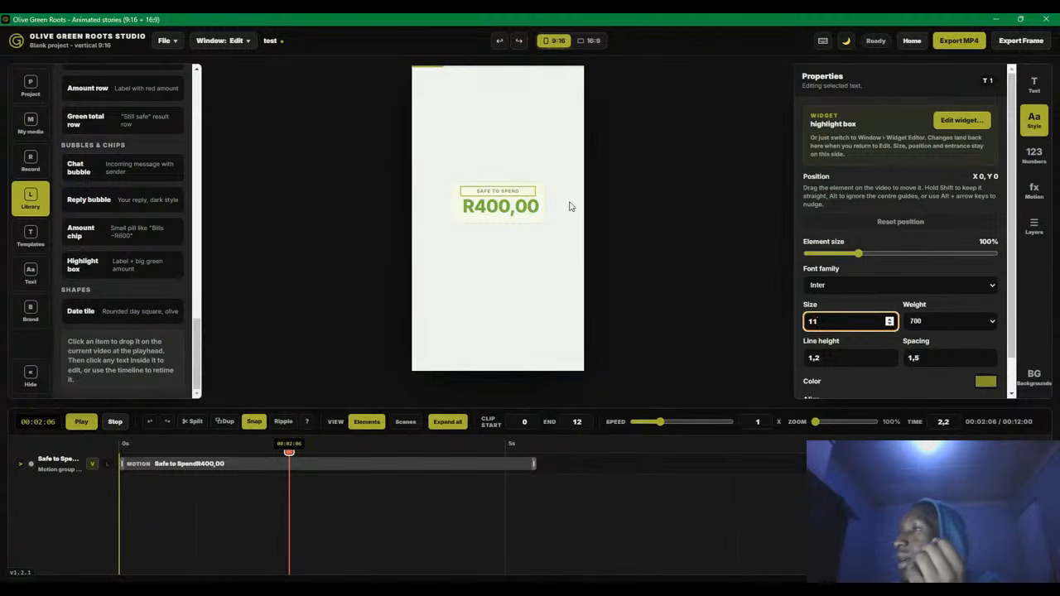
left_click(541, 192)
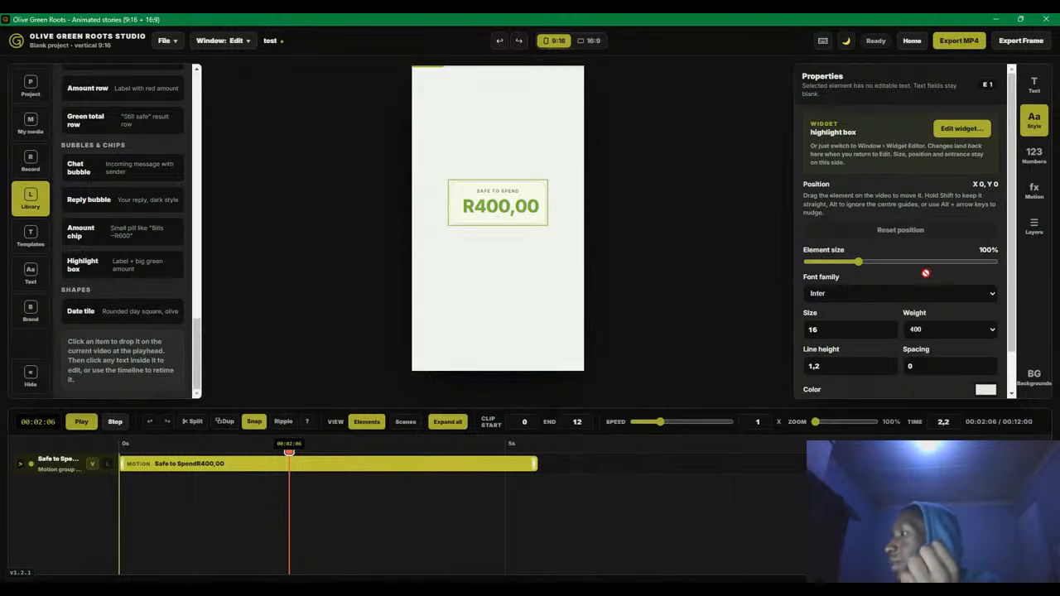
scroll(925, 273, "down", 1)
left_click(987, 344)
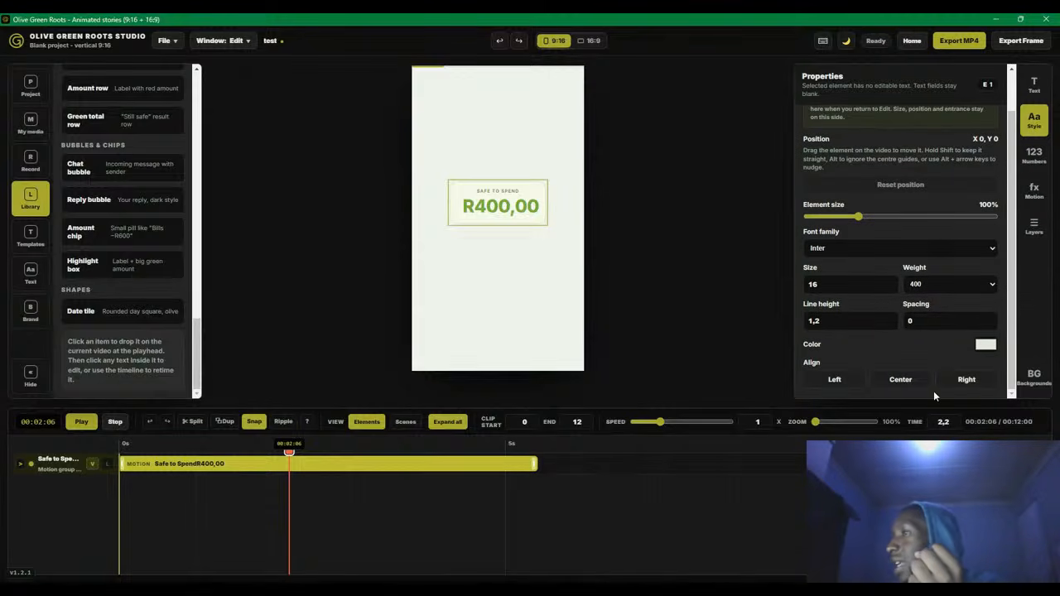
left_click_drag(933, 391, 815, 322)
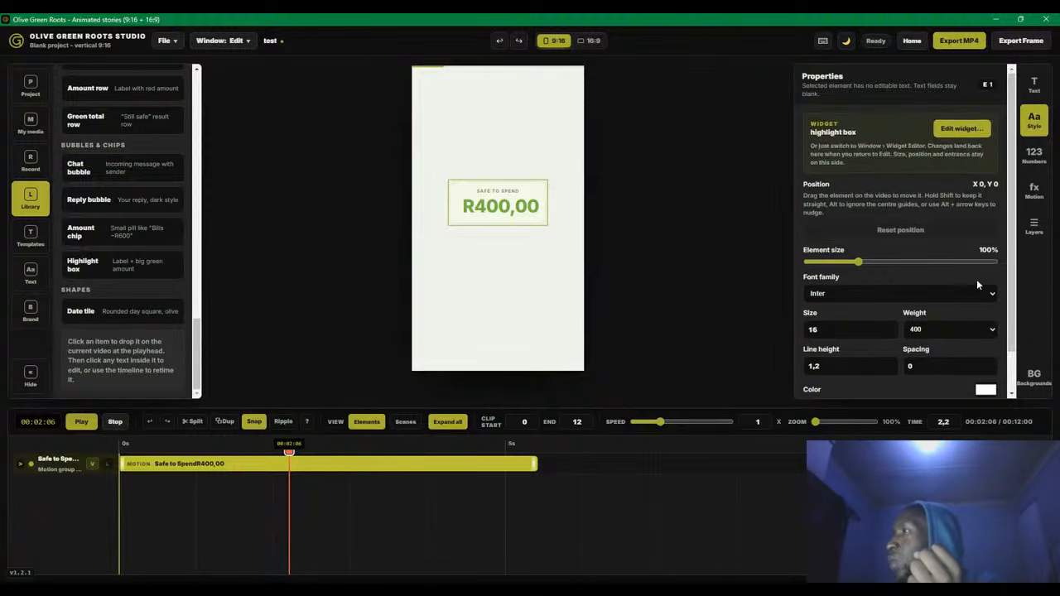
Examine the style properties of the amount text and the whole highlight box, with the playhead at about 3.33 s
left_click(524, 206)
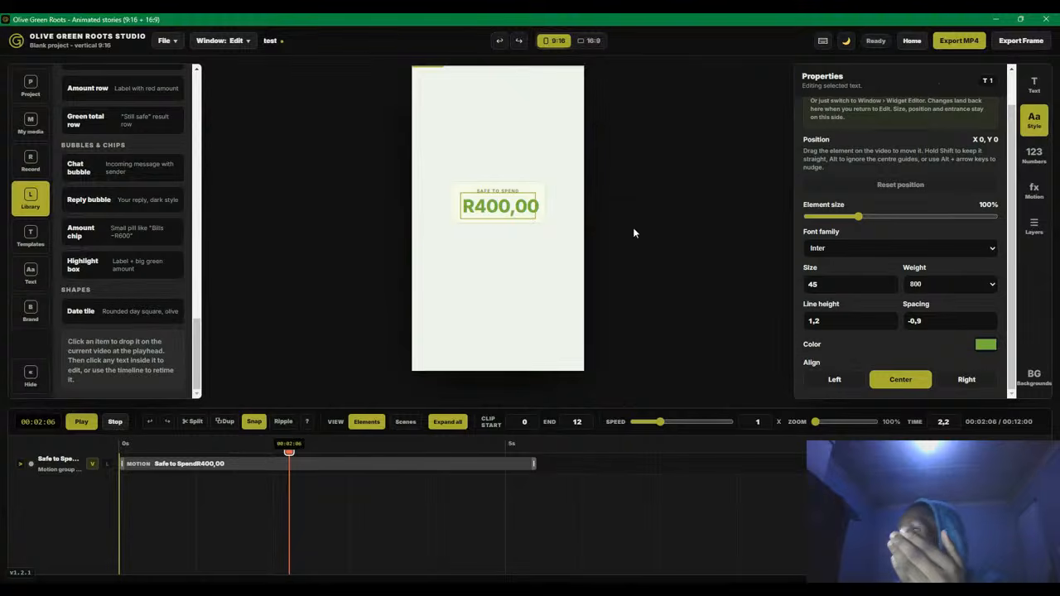
left_click(545, 201)
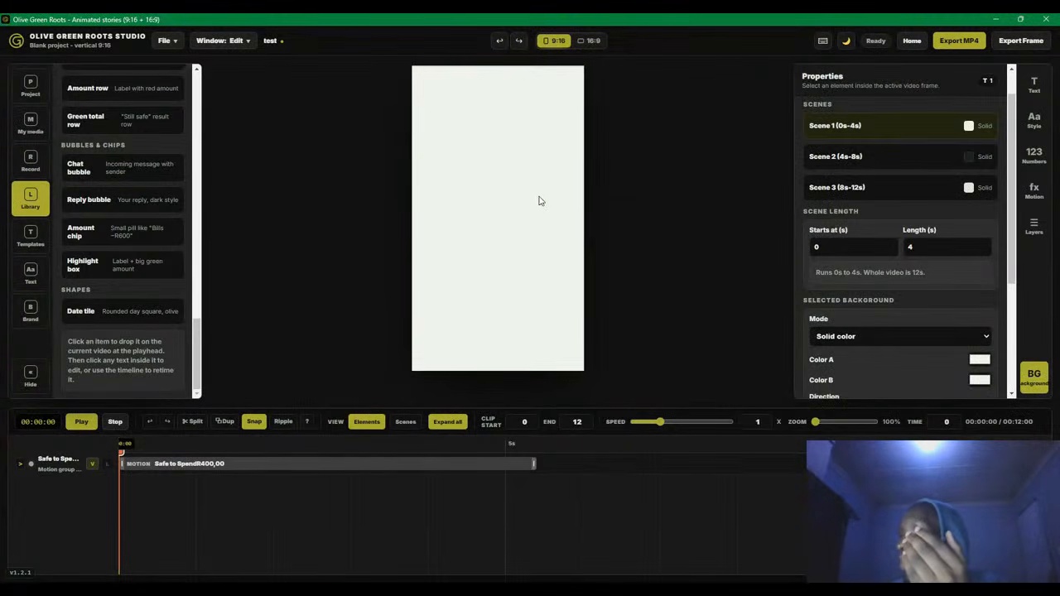
left_click(378, 449)
left_click(534, 184)
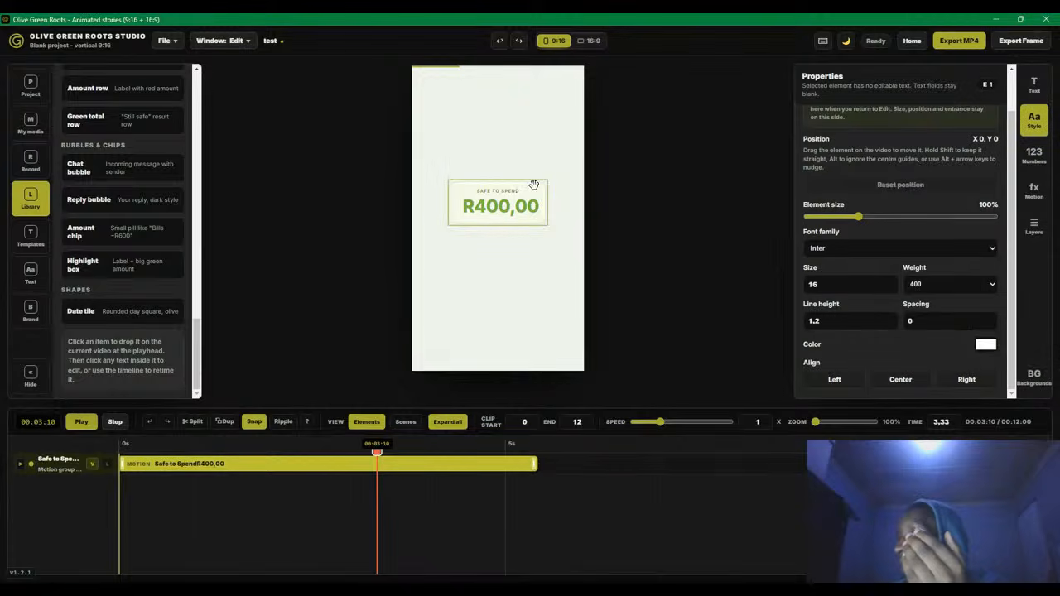
scroll(989, 321, "up", 2)
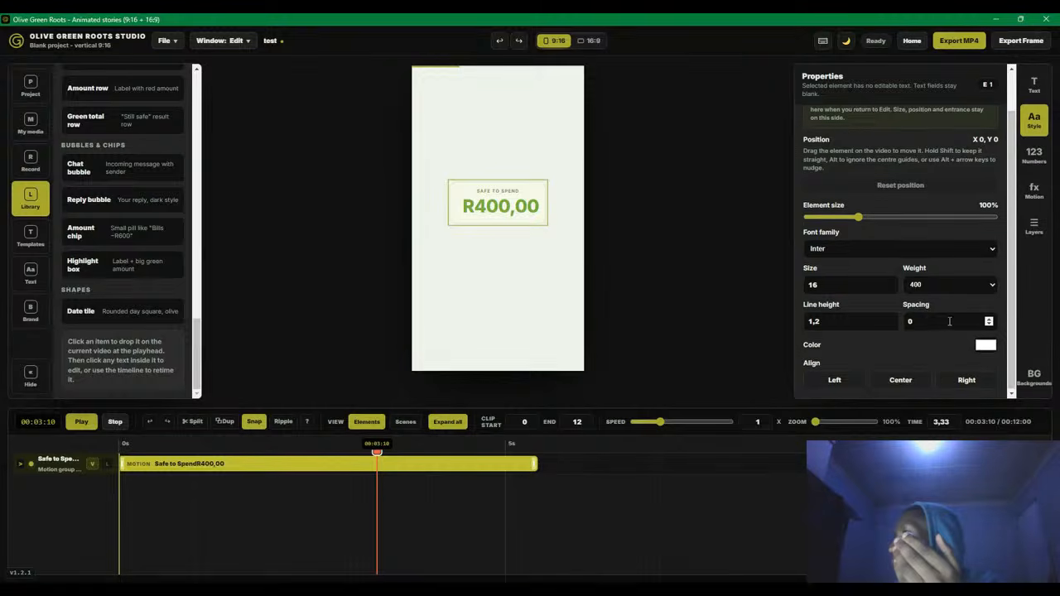
scroll(991, 313, "down", 2)
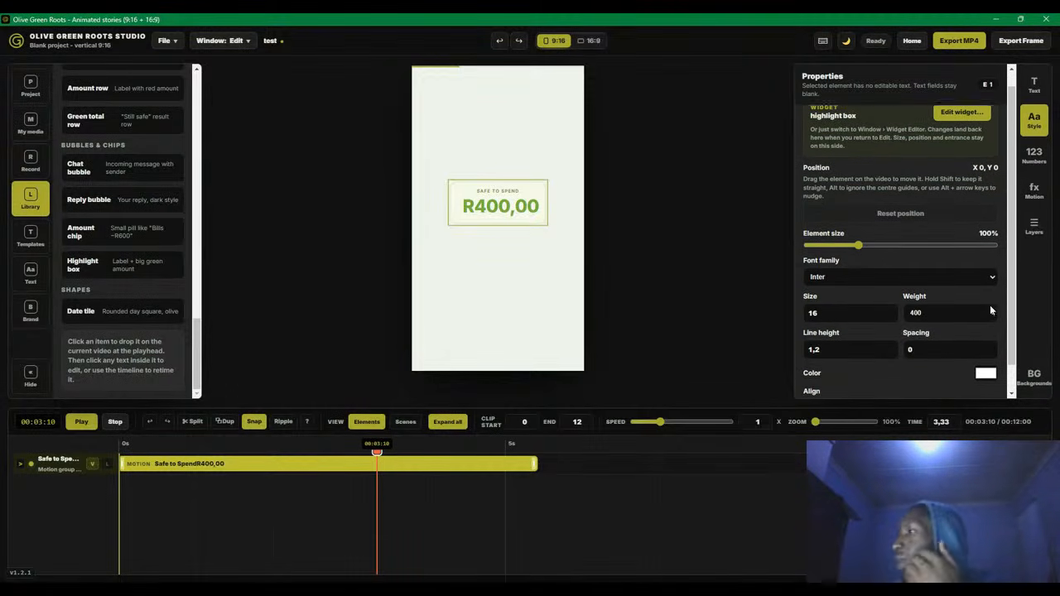
scroll(857, 390, "up", 2)
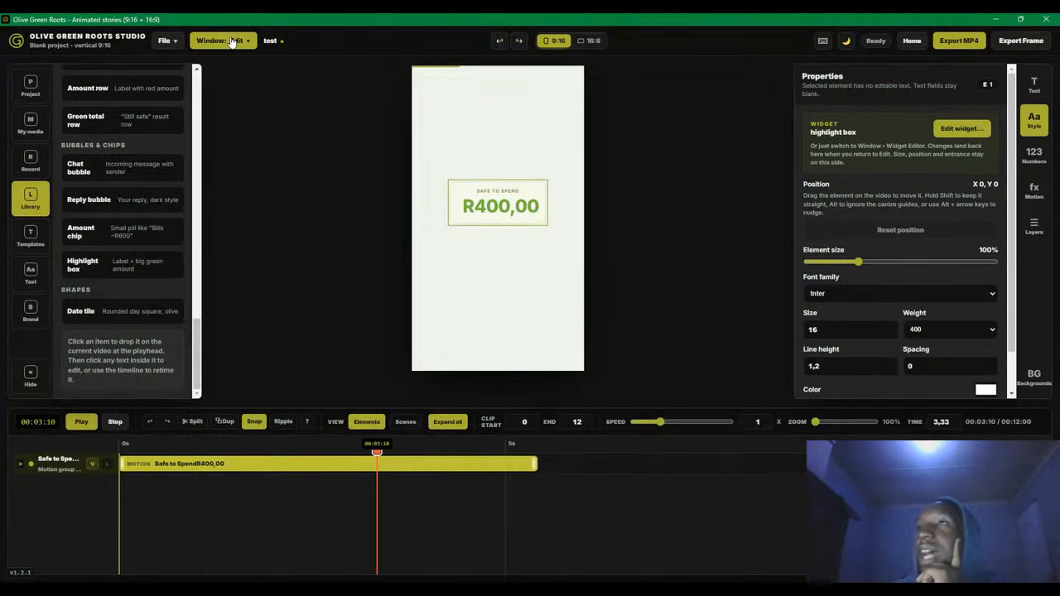
Open the highlight box in the Widget Editor and select its outer container
left_click(238, 48)
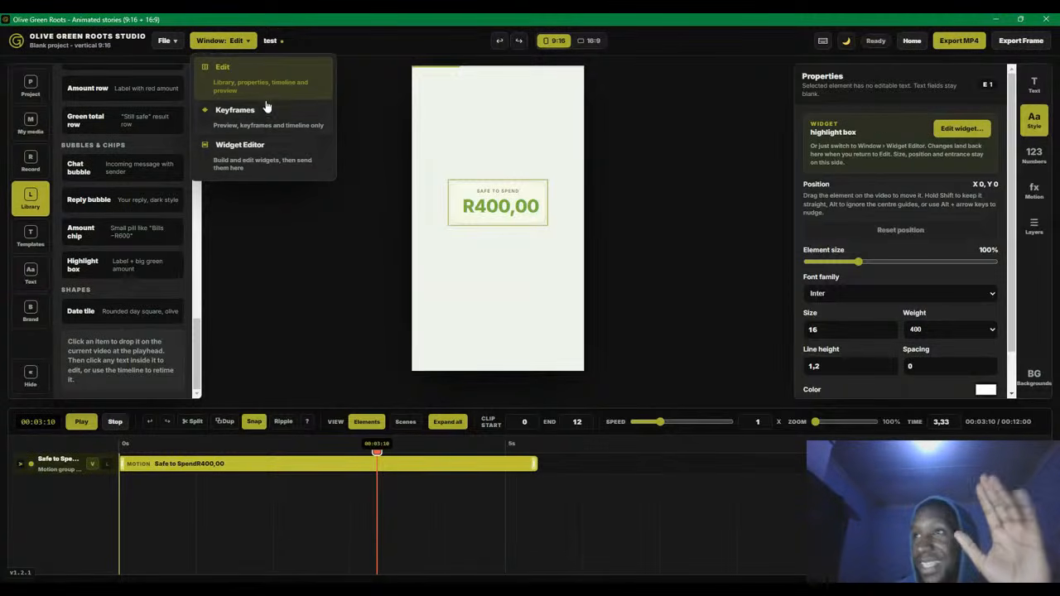
left_click(283, 160)
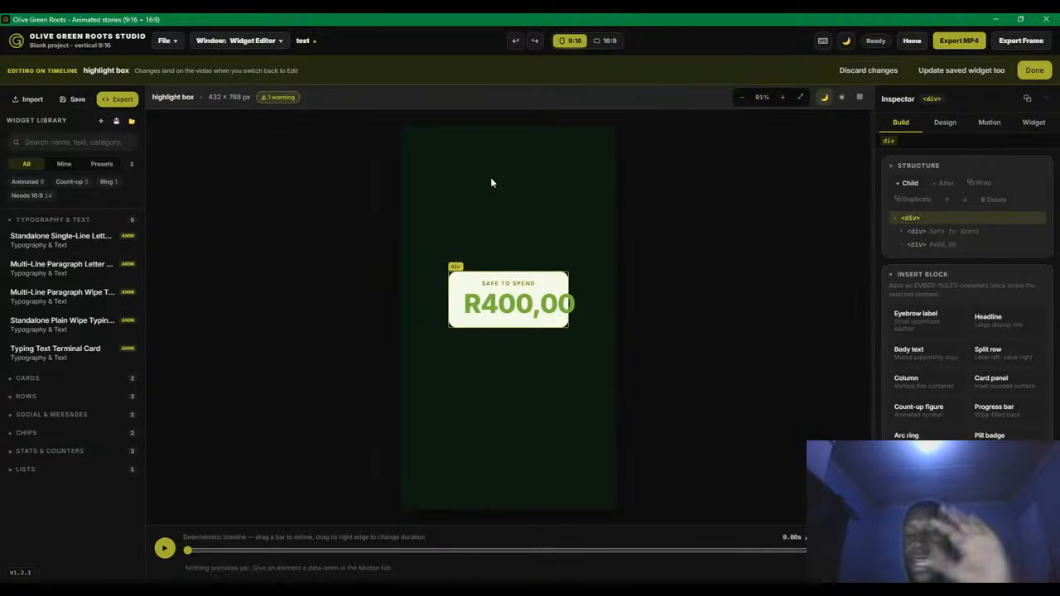
left_click(499, 305)
left_click(524, 305)
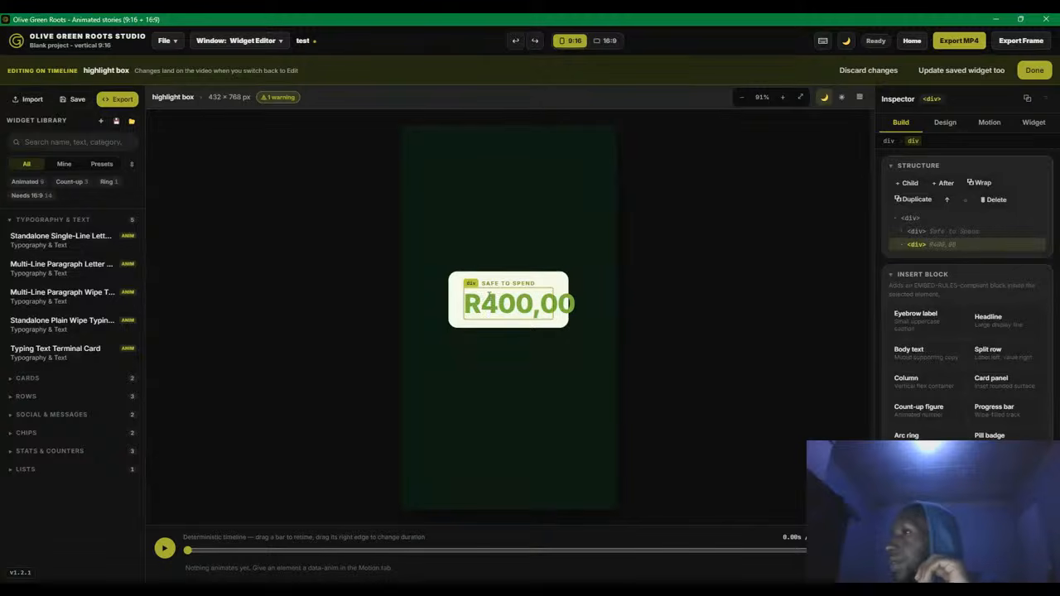
left_click(573, 288)
left_click(524, 310)
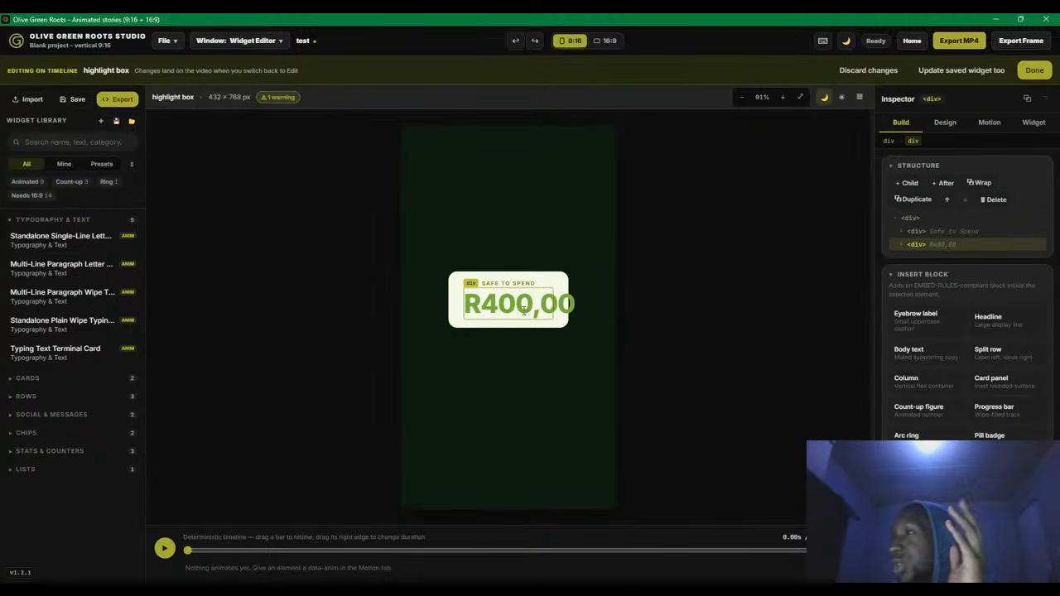
left_click(563, 287)
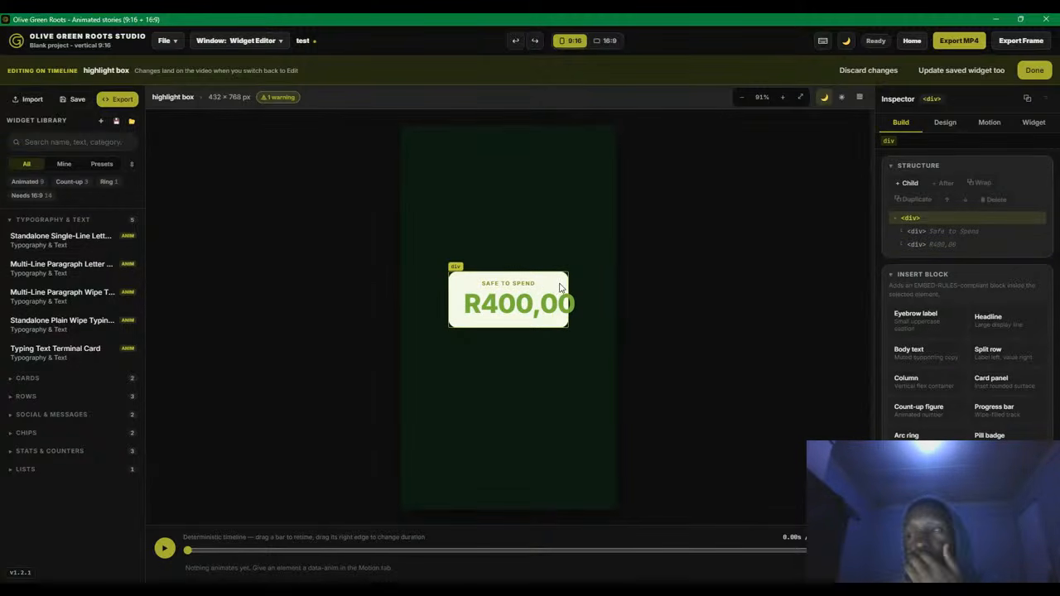
Try a red text colour on the highlight box's container and set its solid background to black
left_click(944, 123)
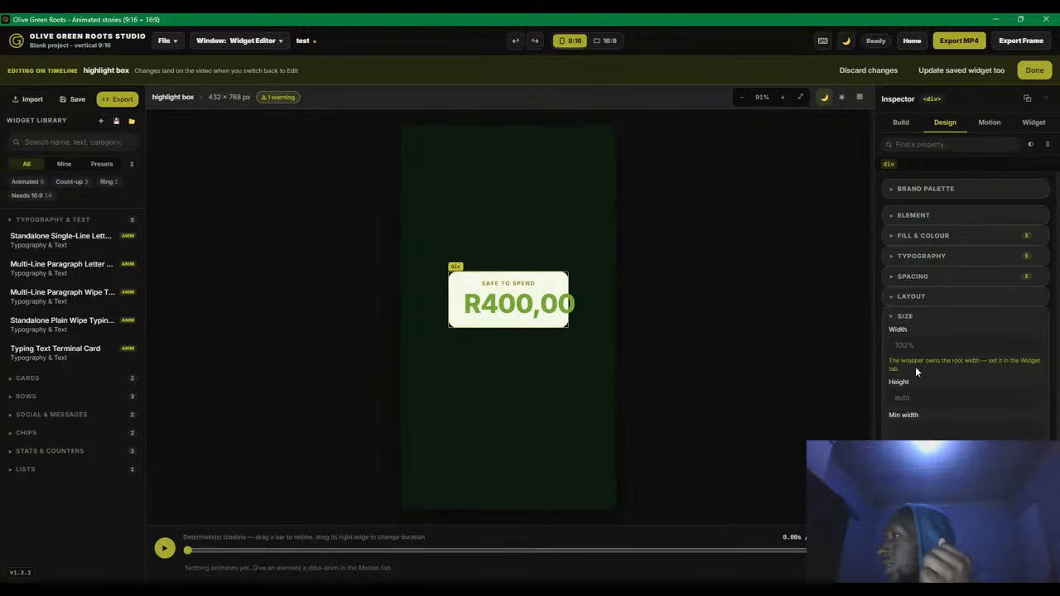
left_click(902, 323)
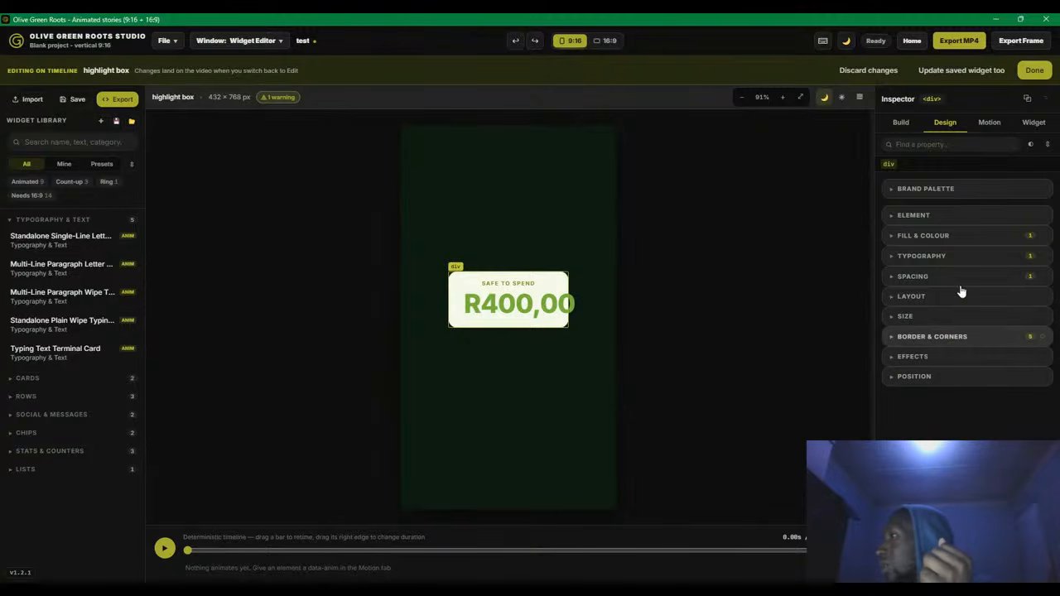
left_click(949, 239)
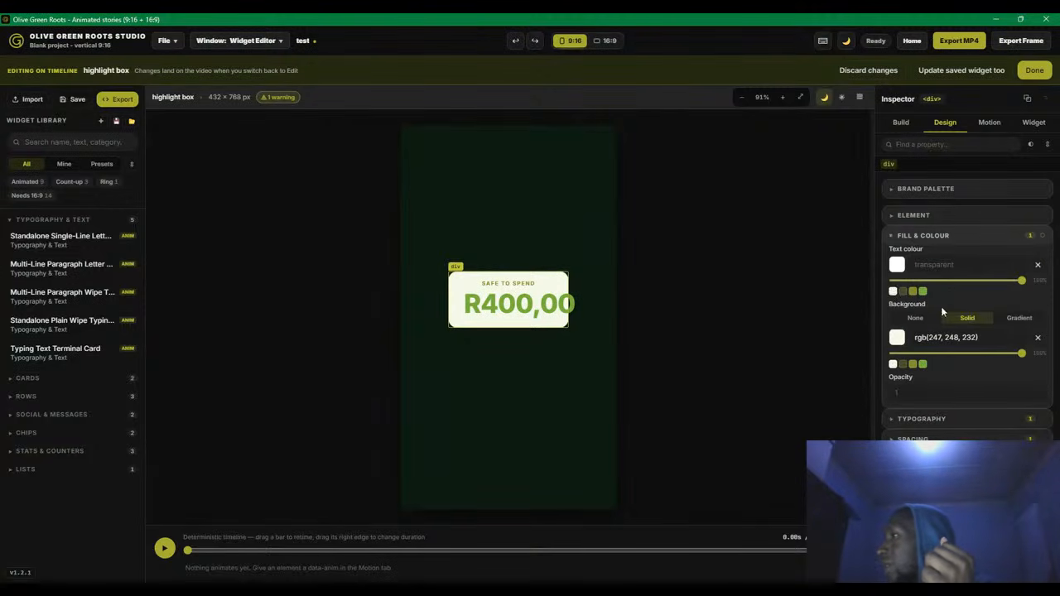
left_click(898, 265)
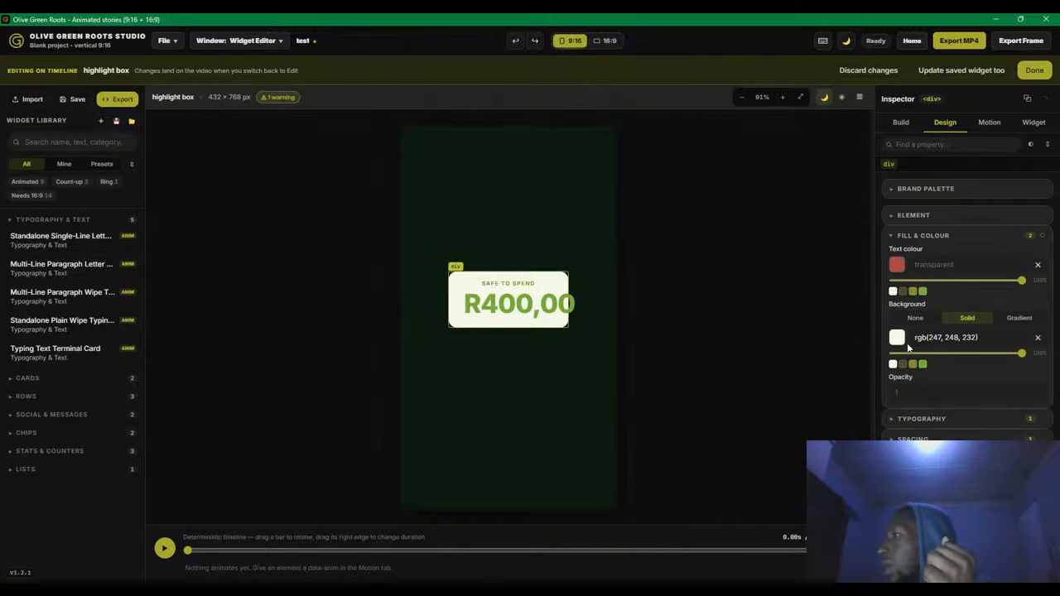
left_click(950, 374)
left_click_drag(961, 375, 992, 419)
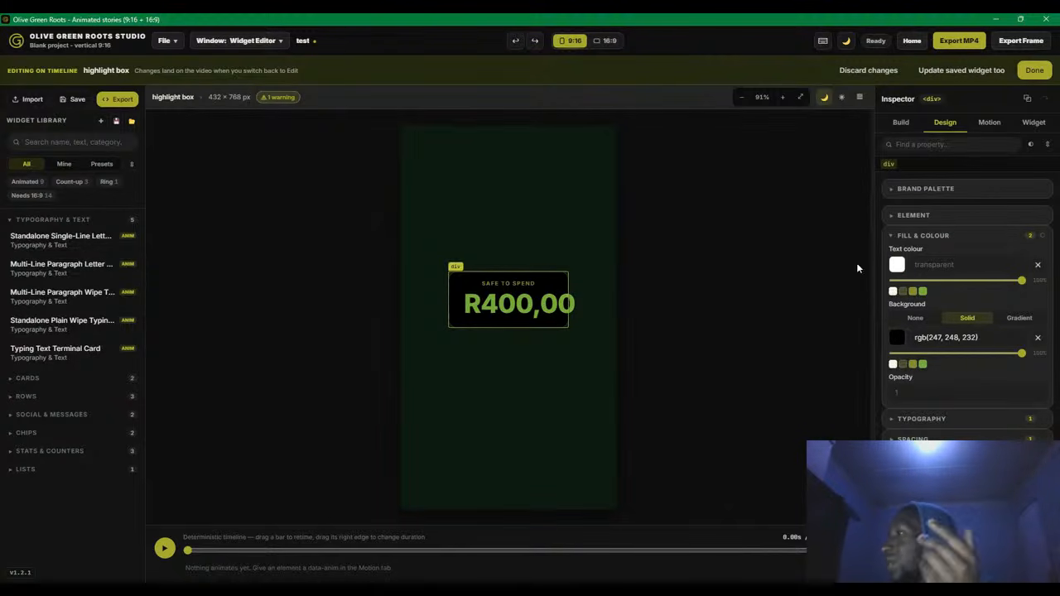
left_click(932, 238)
left_click(932, 238)
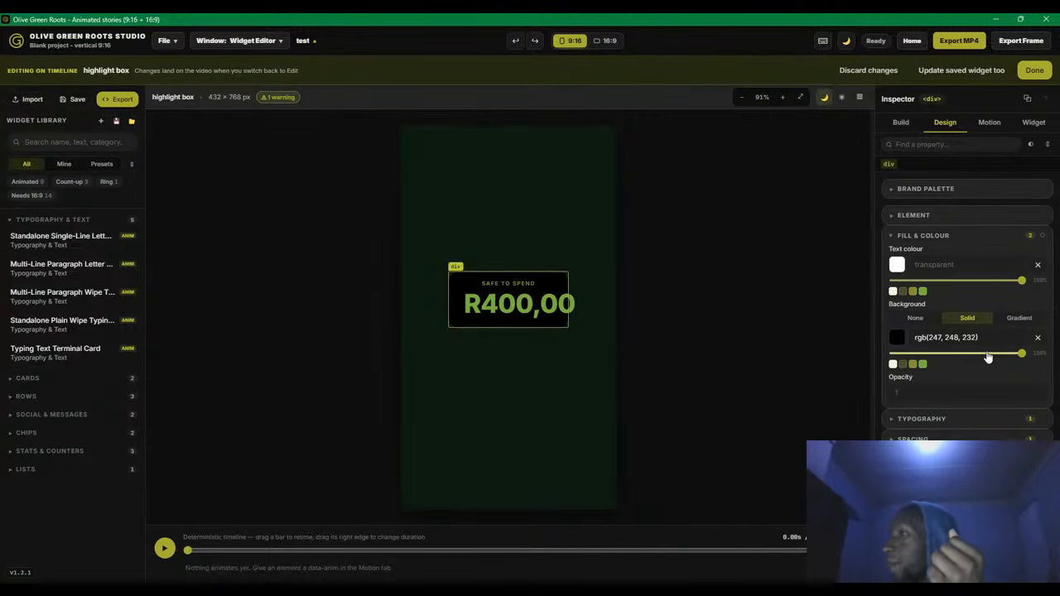
Return to the Edit window and set the R400,00 amount text's font size to 41
left_click(239, 40)
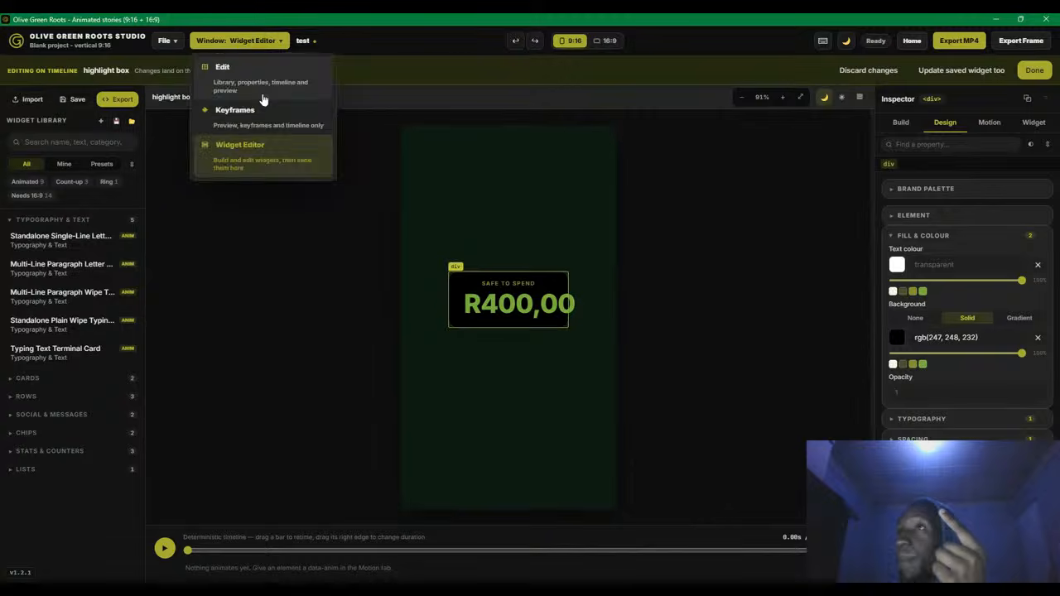
left_click(261, 98)
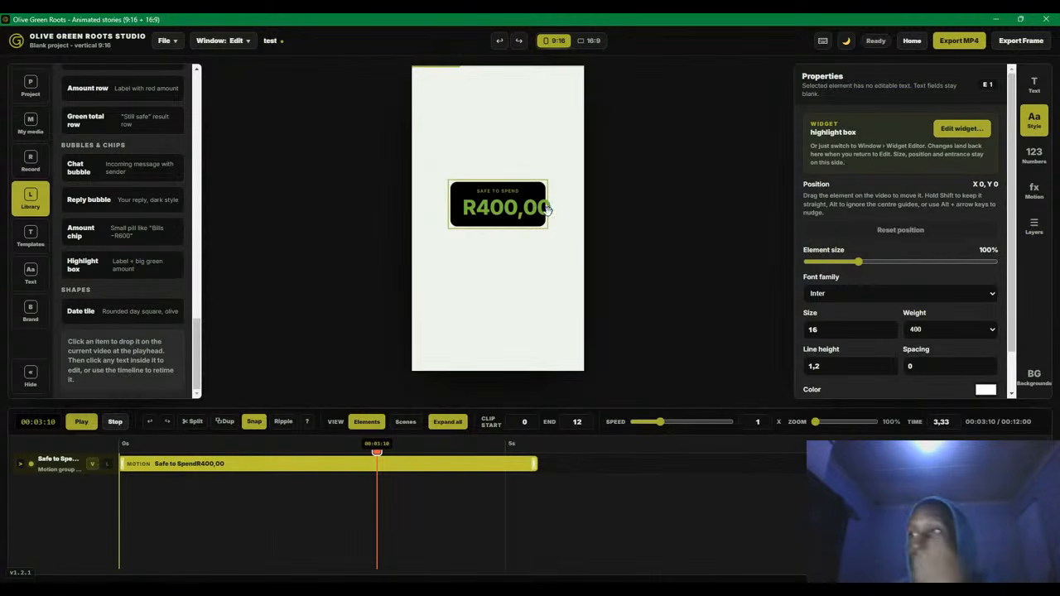
left_click(504, 214)
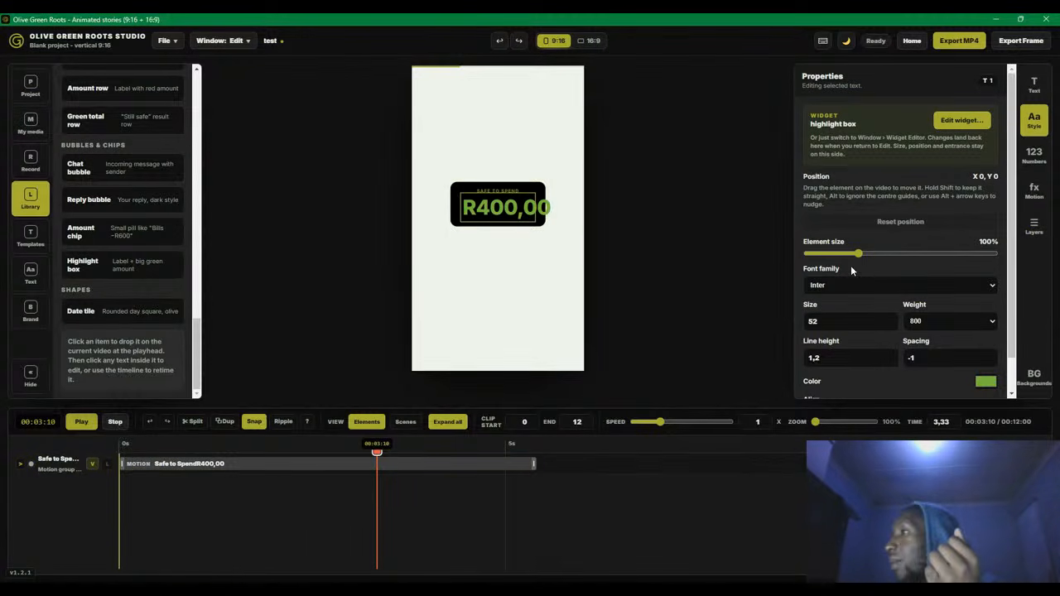
left_click(889, 325)
left_click(890, 325)
left_click(889, 324)
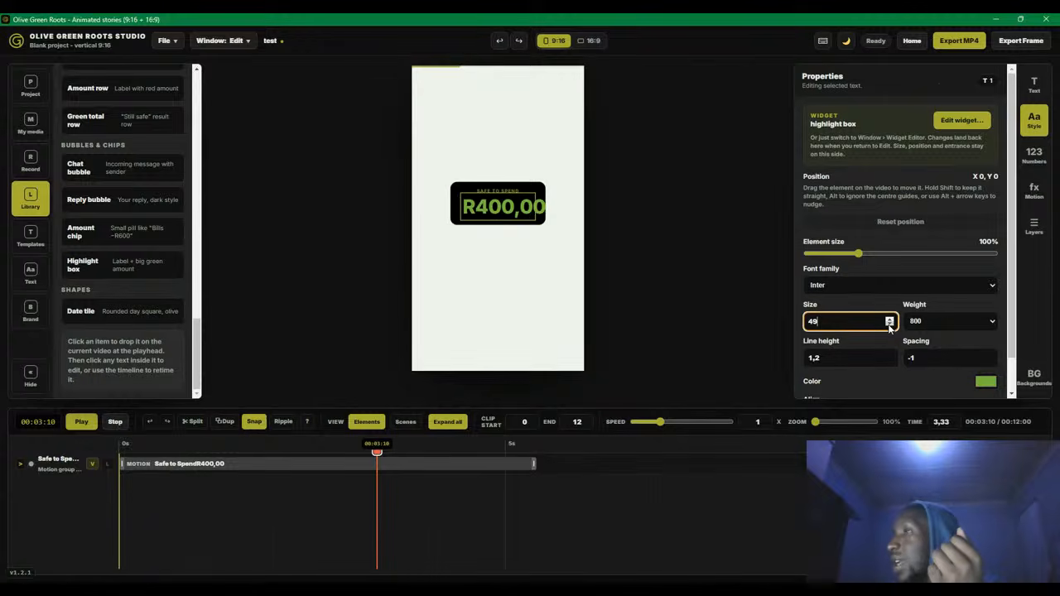
left_click(889, 325)
left_click(889, 325)
left_click(889, 324)
left_click(889, 325)
left_click(890, 325)
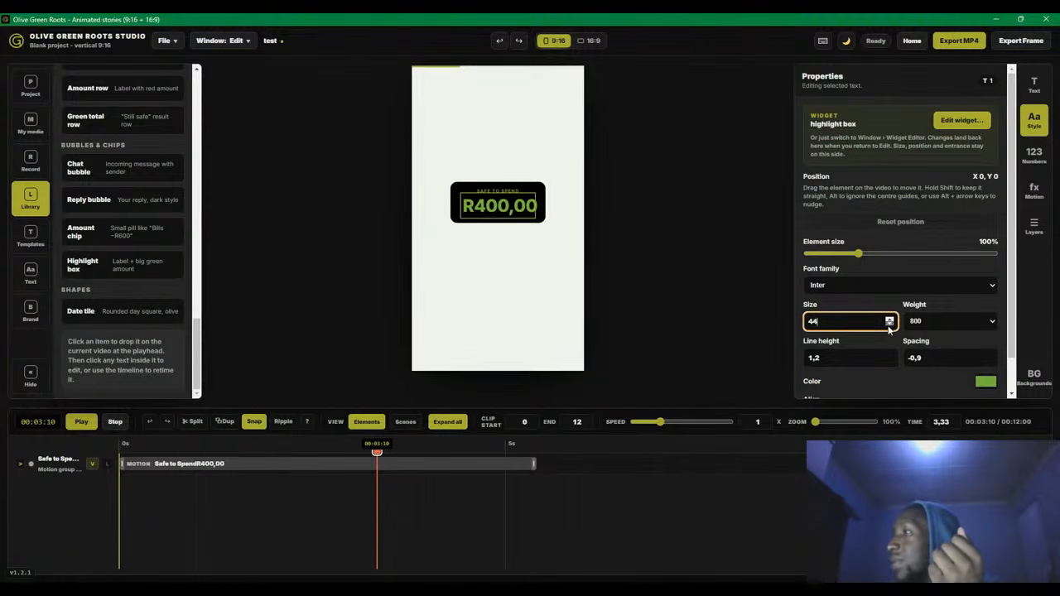
left_click(890, 325)
left_click(889, 324)
left_click(889, 324)
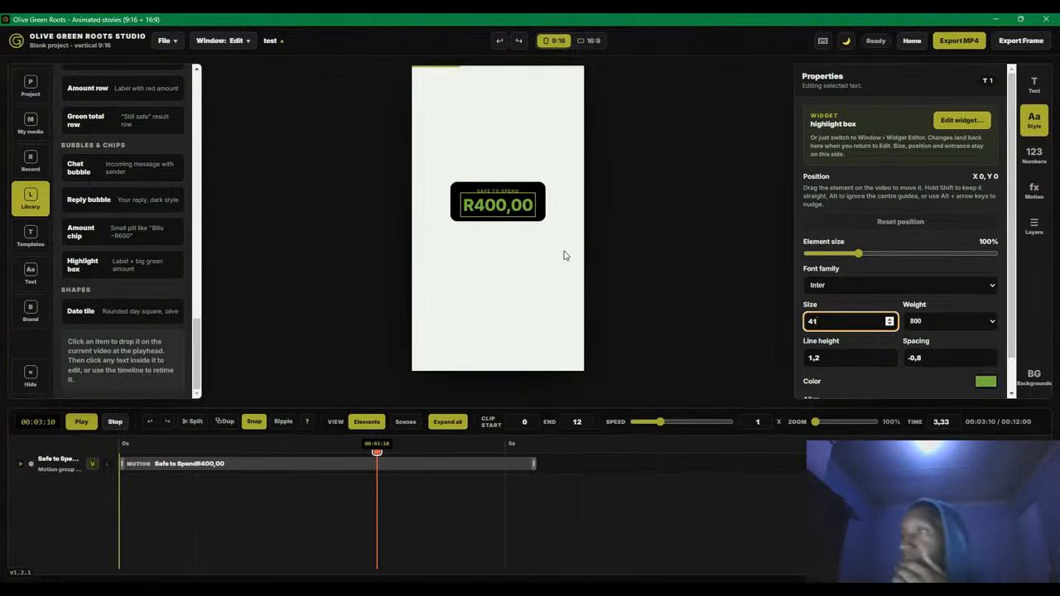
Try to set the R400,00 amount text's font size to 40 in the Widget Editor, and return to the Edit window
left_click(236, 41)
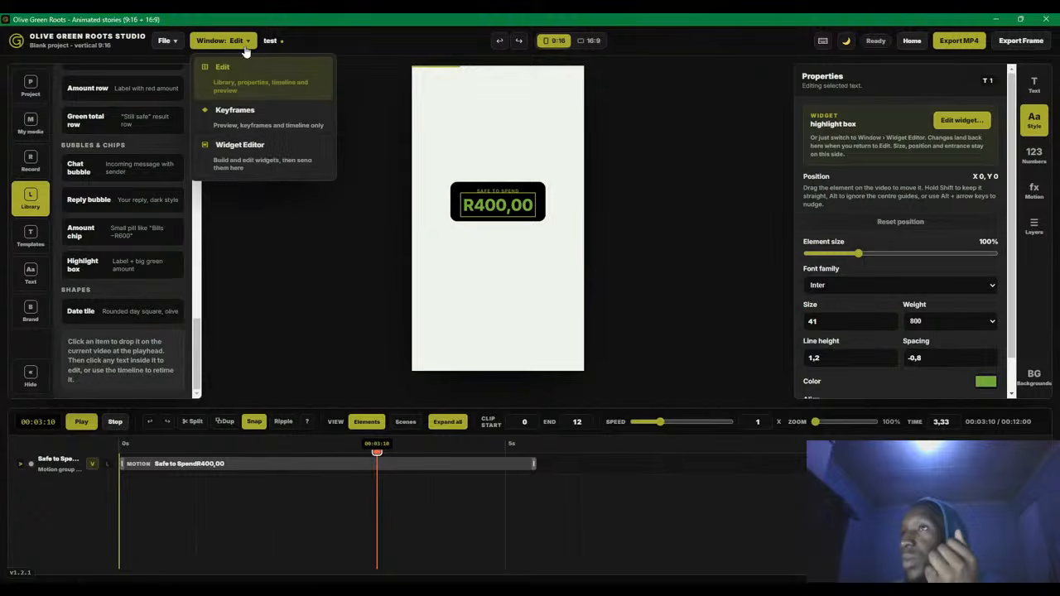
left_click(249, 145)
left_click(548, 304)
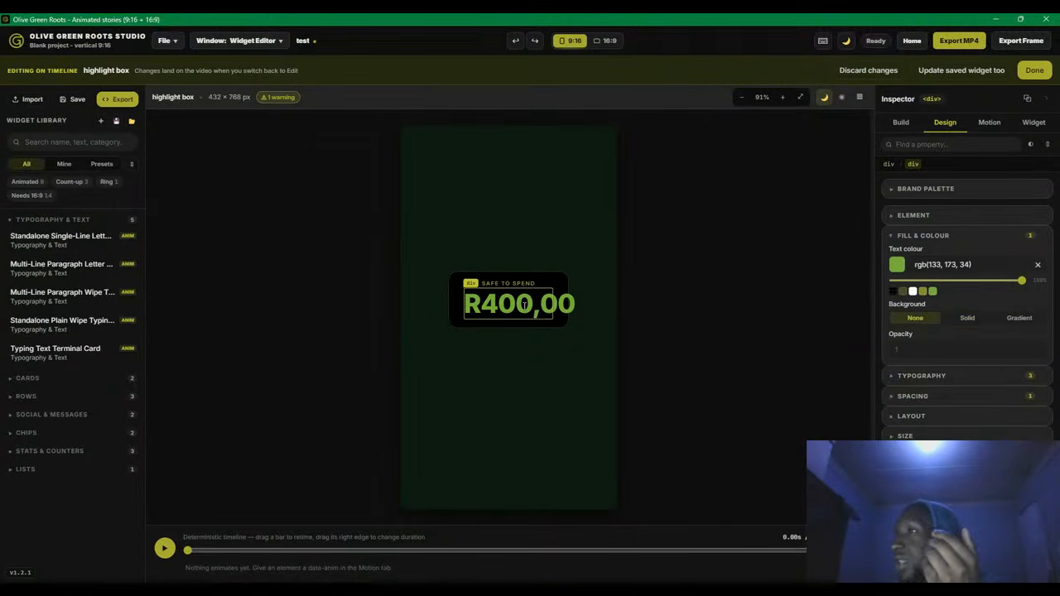
left_click(949, 375)
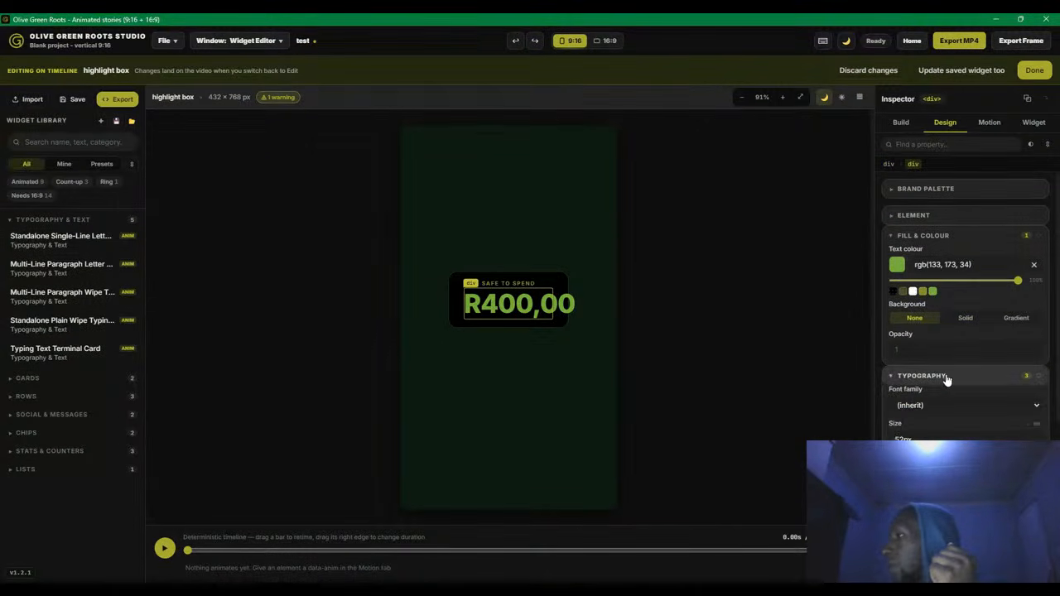
left_click_drag(923, 441, 863, 440)
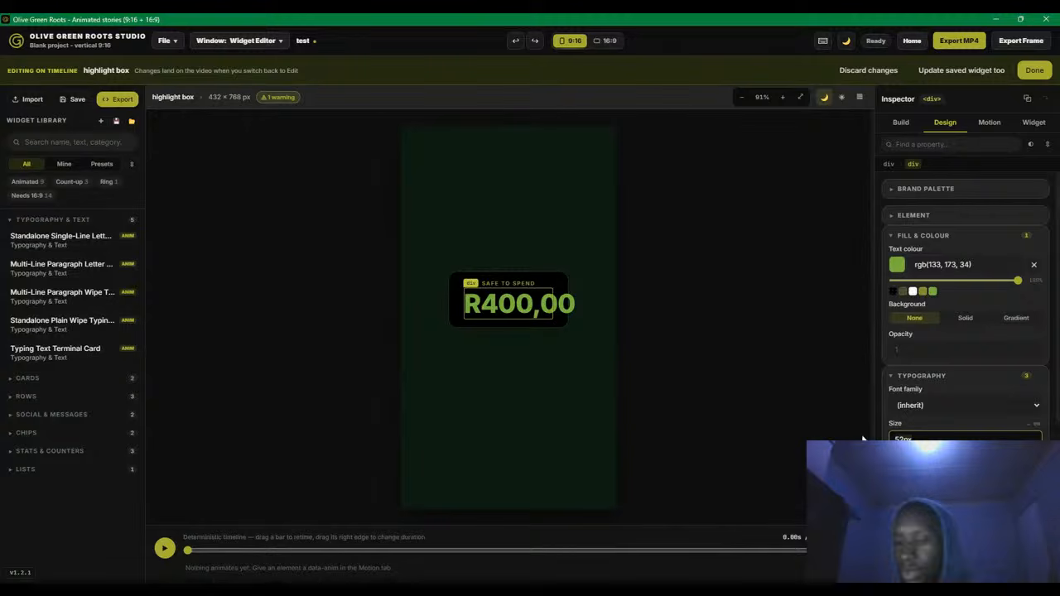
type("40")
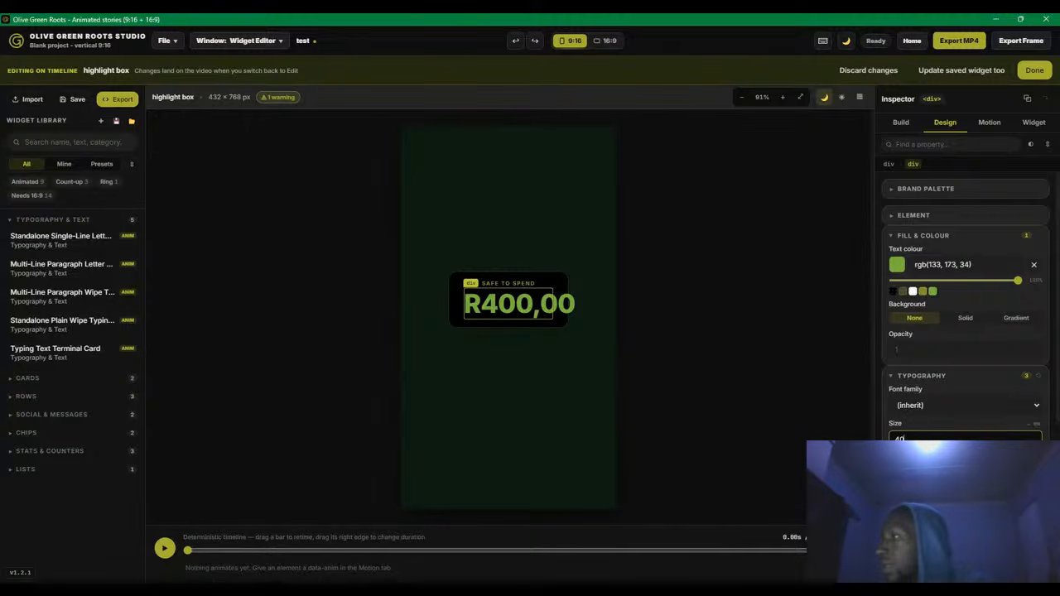
key("Return")
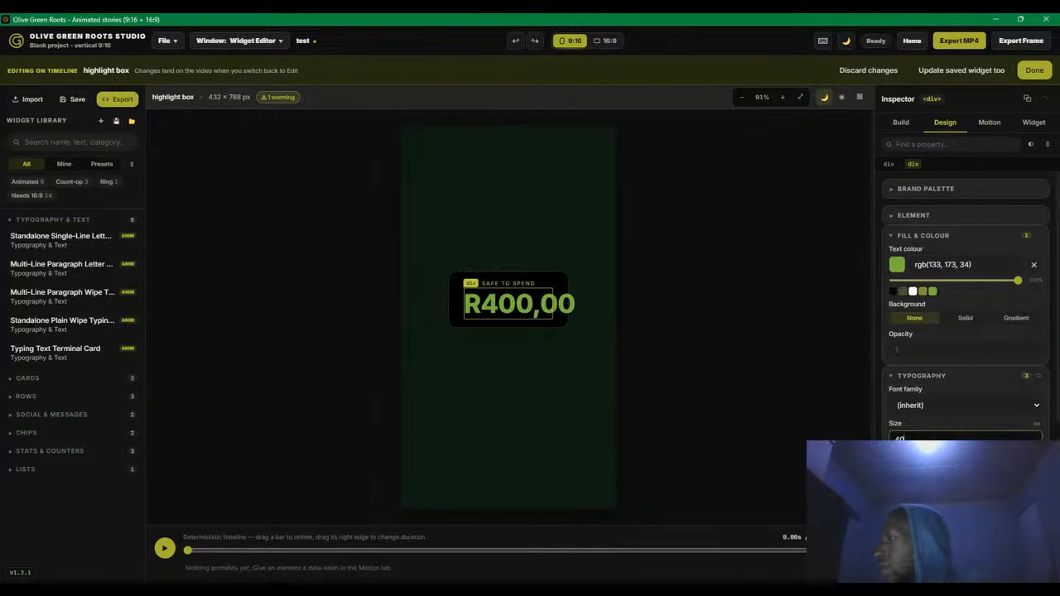
left_click(935, 377)
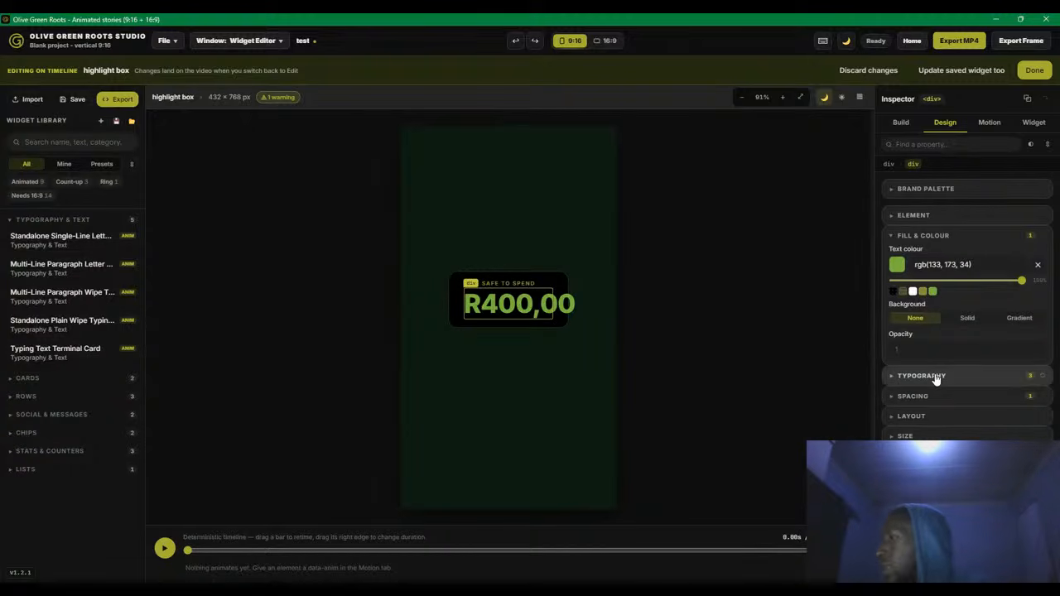
left_click(261, 47)
left_click(255, 65)
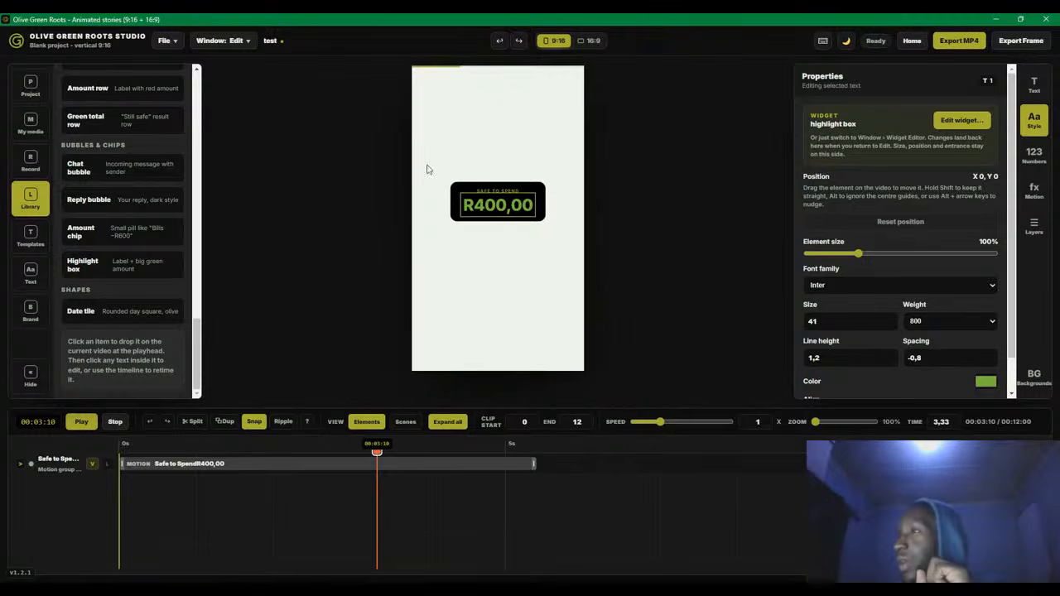
Select the highlight box with the playhead at 2.5 s and check the amount text's style properties
left_click(560, 266)
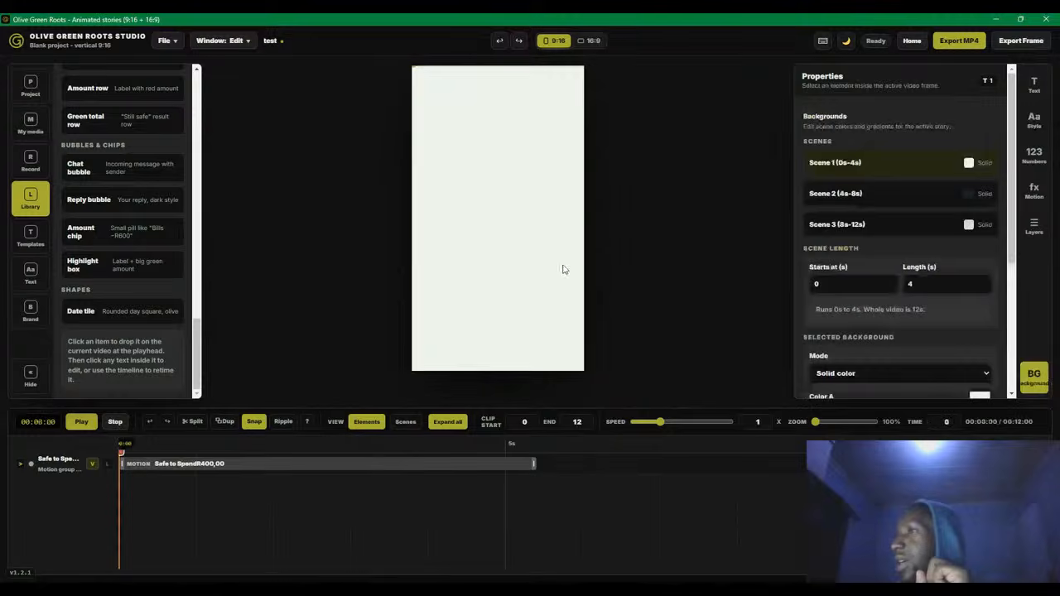
left_click(309, 461)
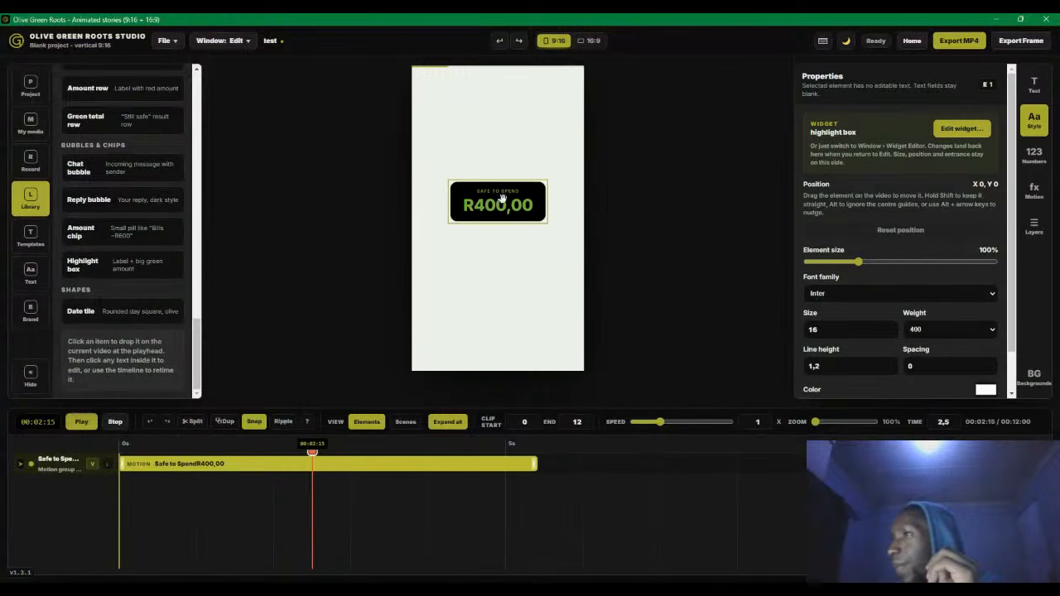
left_click(501, 199)
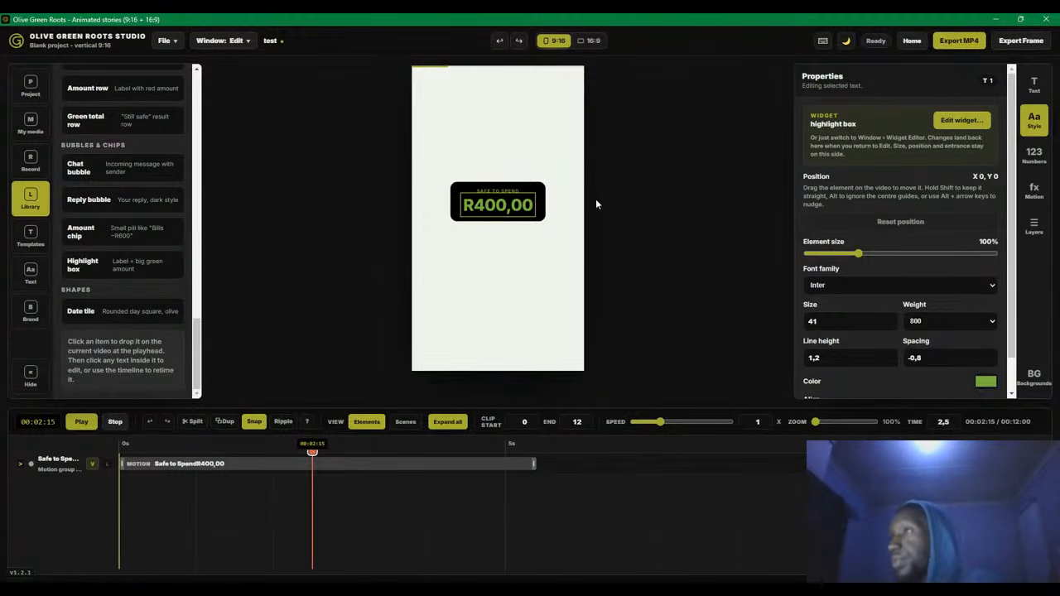
Examine the highlight box's text elements, container colours and build structure in the Widget Editor
left_click(222, 40)
left_click(275, 161)
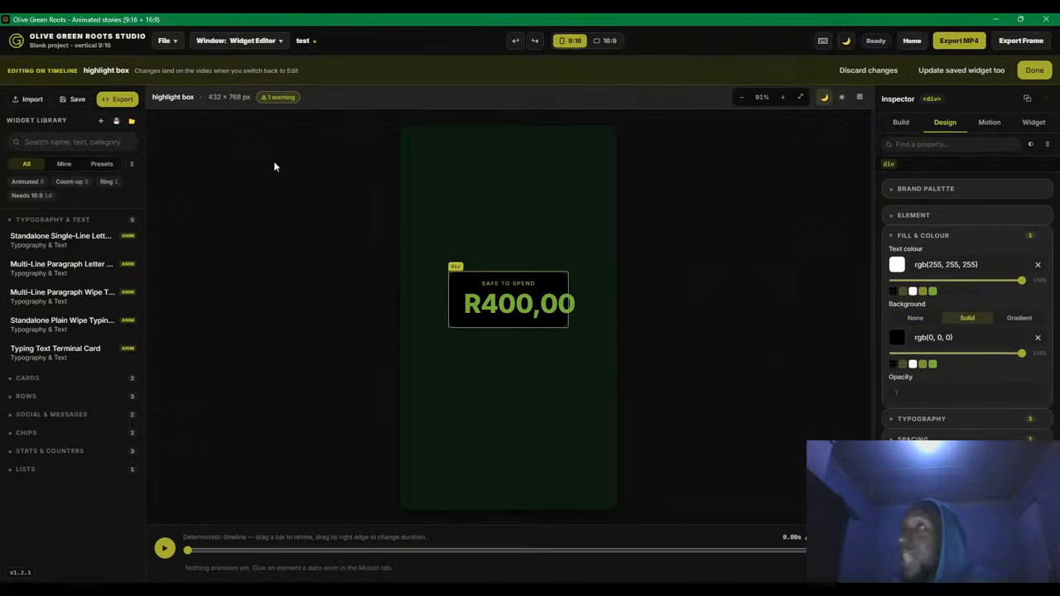
left_click(513, 312)
left_click(537, 283)
left_click(536, 311)
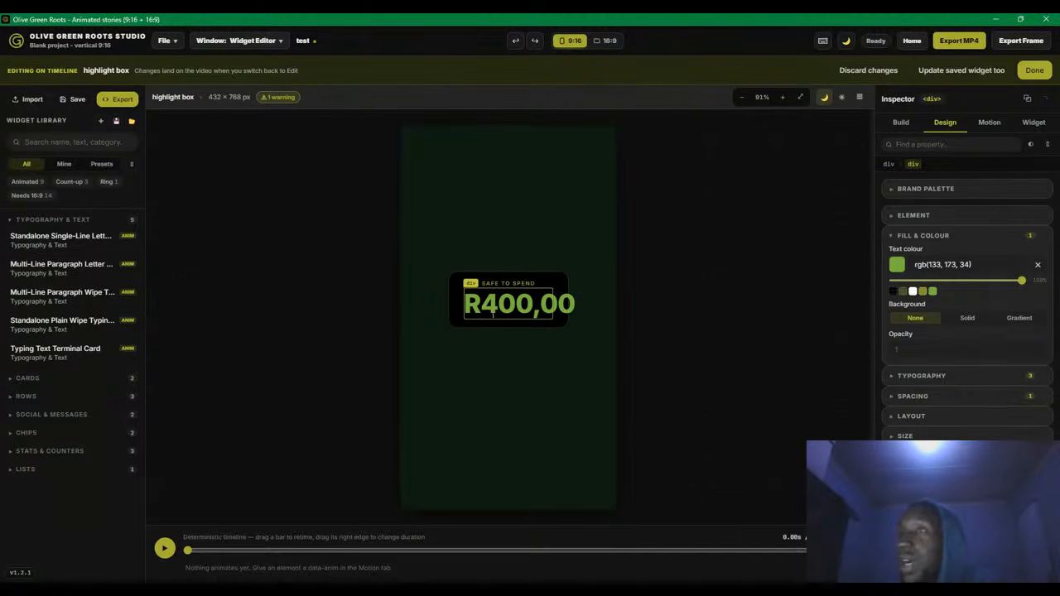
left_click(890, 165)
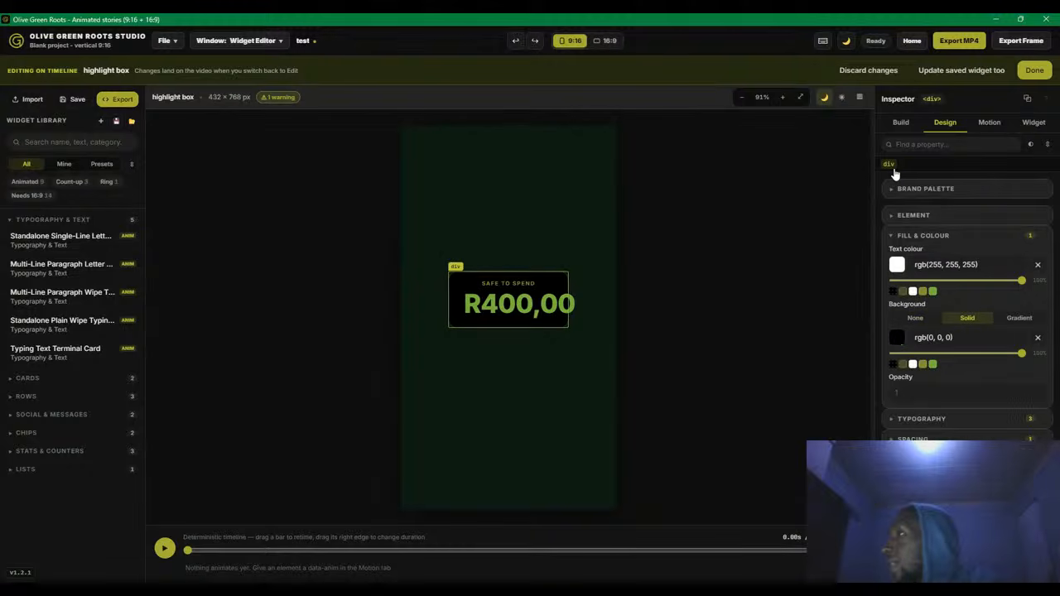
left_click(900, 121)
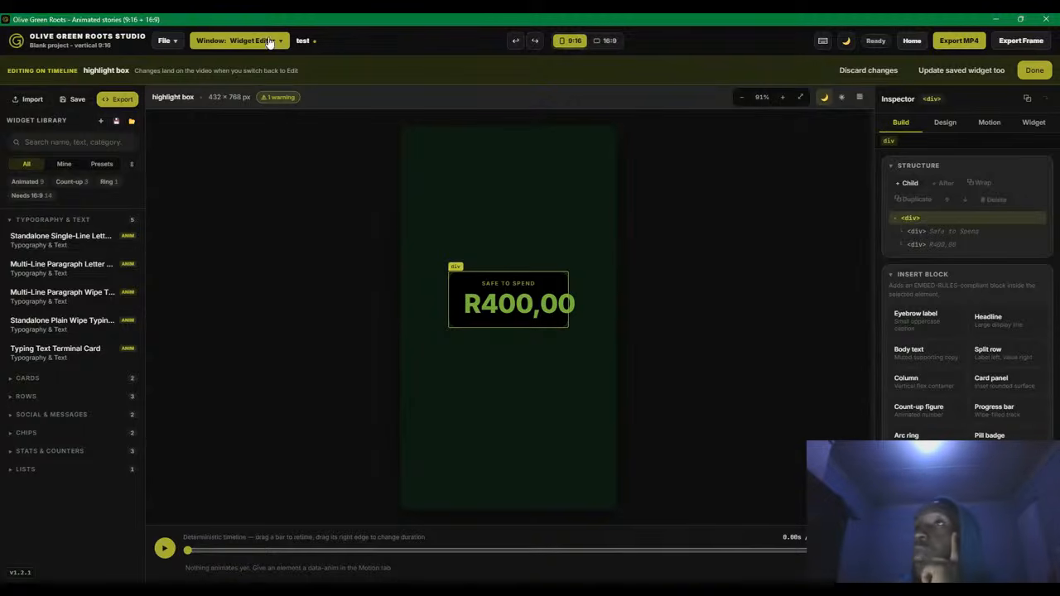
View the highlight box's position, scale and rotation in the Keyframes window and return to the Edit window
left_click(240, 40)
left_click(240, 114)
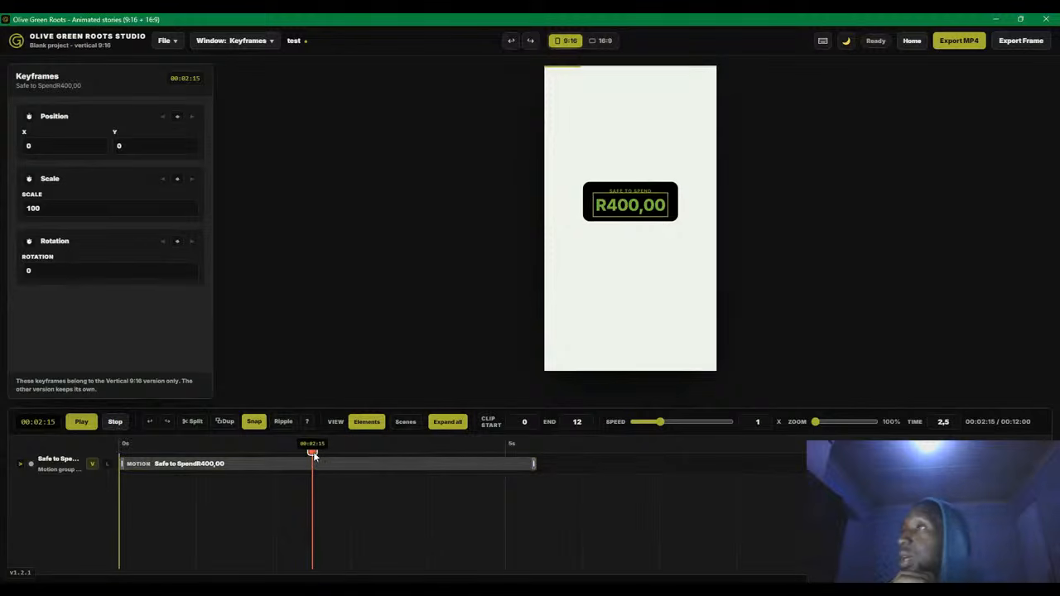
left_click(258, 42)
left_click(251, 87)
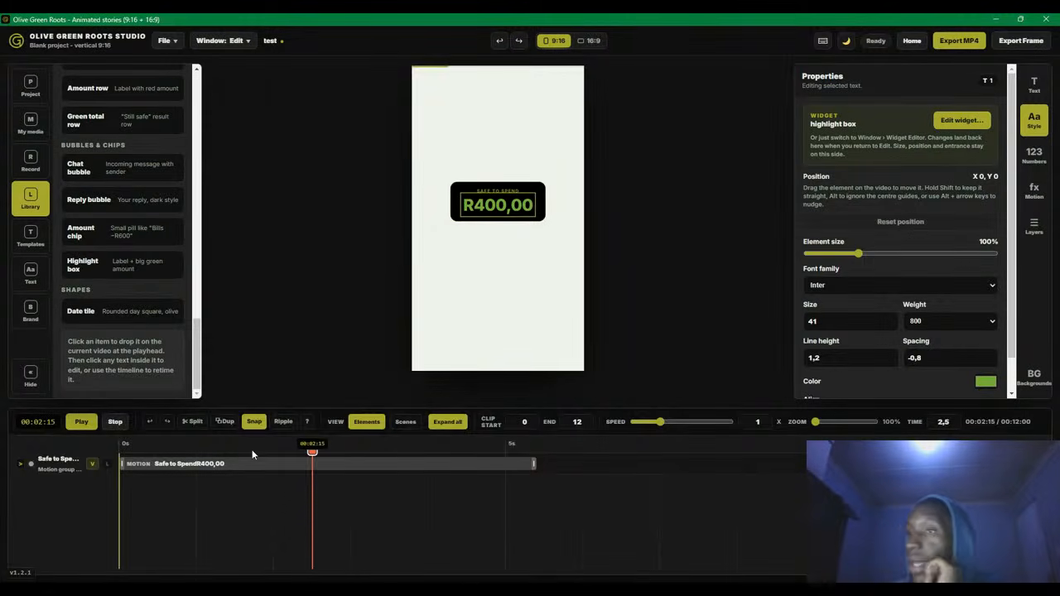
Scrub the timeline between the start and 5 s to preview the highlight box, and leave the playhead at 4.6 s
left_click_drag(252, 449, 32, 448)
left_click_drag(123, 451, 506, 567)
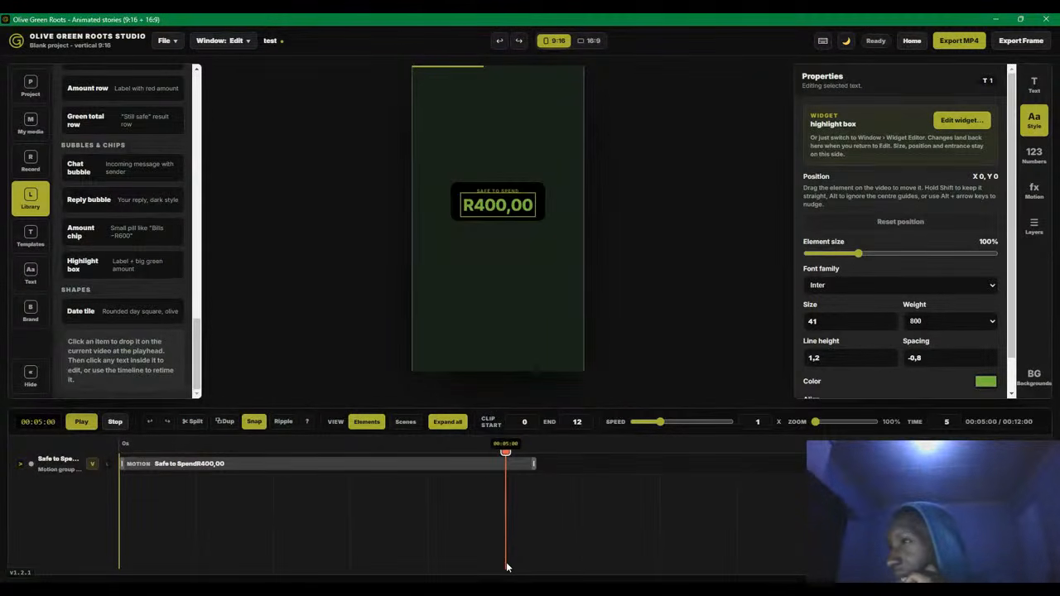
left_click(545, 184)
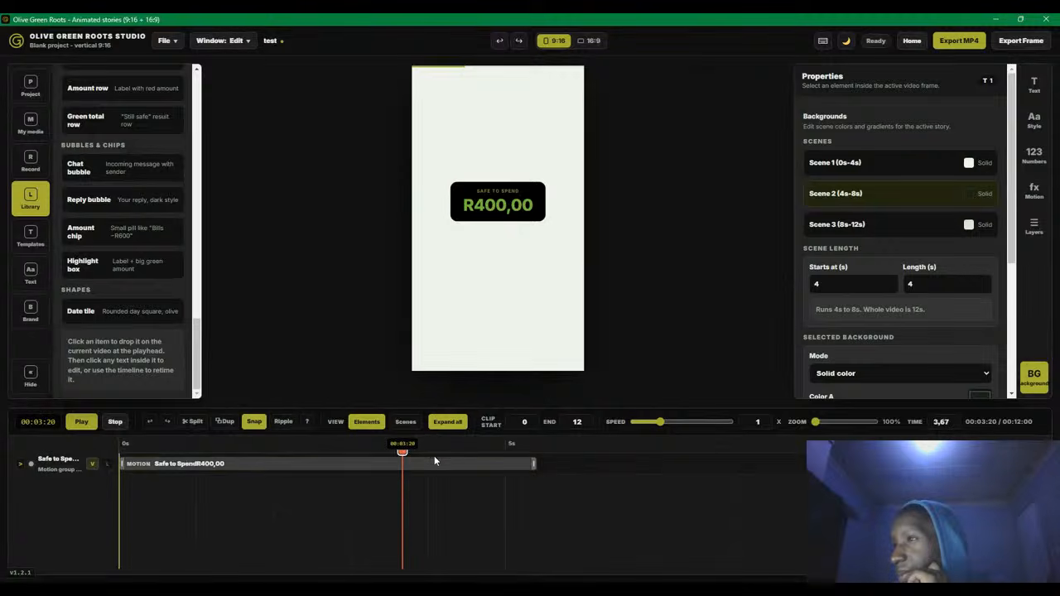
left_click(452, 450)
left_click(474, 449)
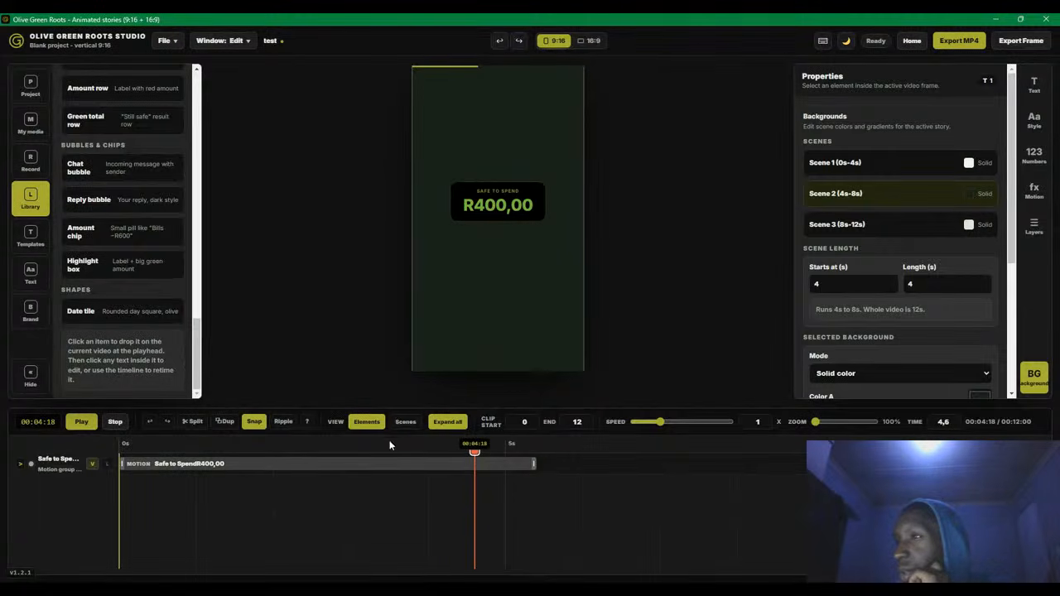
Show the scenes on the timeline, set Scene 1's background Color A and Color B to black, and preview it at 1.6 s
left_click(405, 422)
left_click(389, 468)
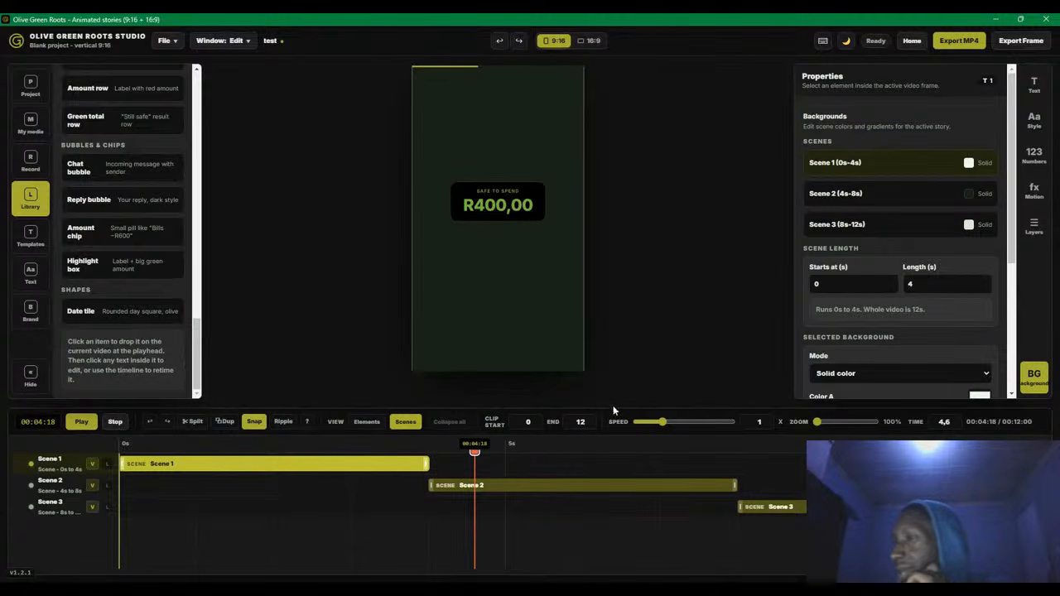
scroll(983, 286, "down", 1)
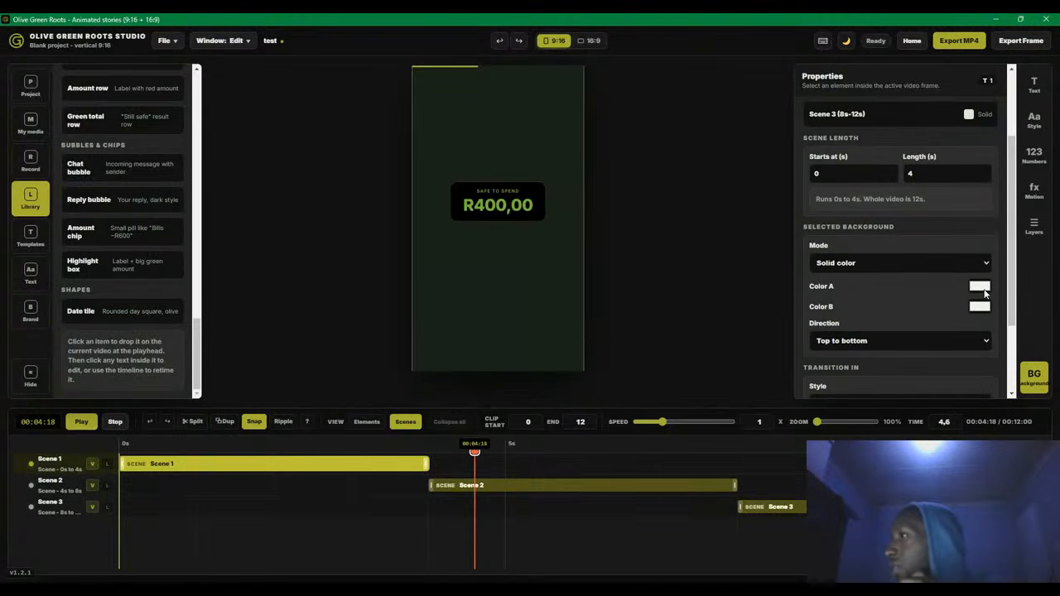
left_click_drag(953, 351, 953, 386)
left_click_drag(965, 363, 954, 428)
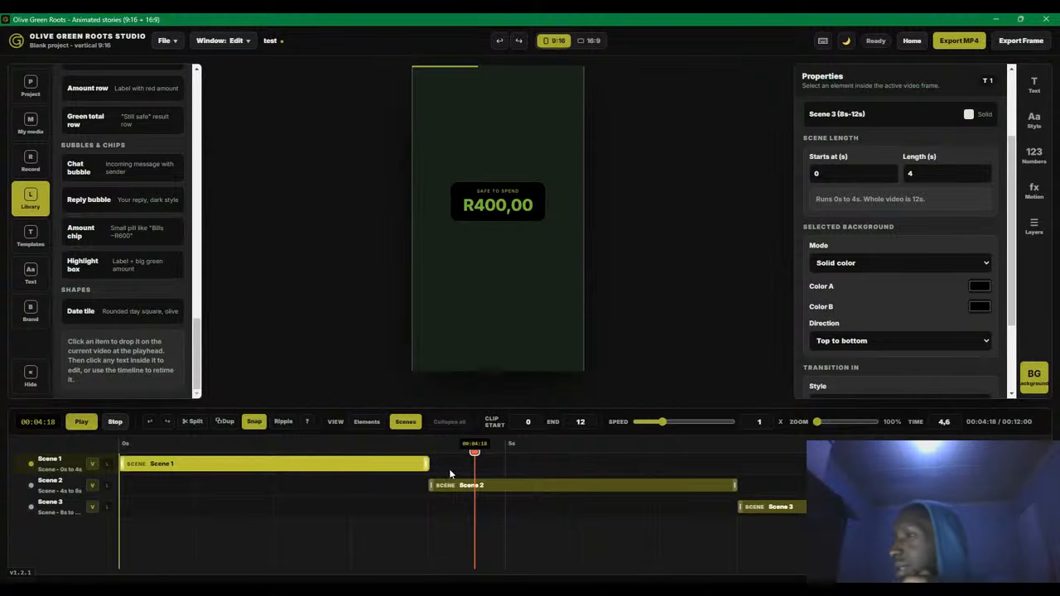
left_click_drag(450, 474, 241, 468)
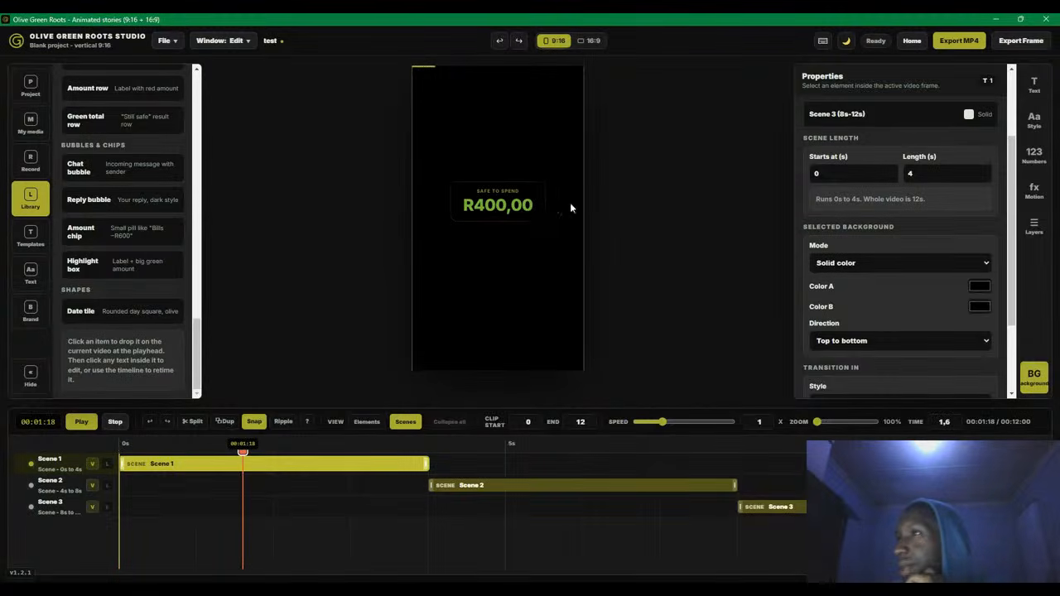
Examine the whole highlight box's style properties, view it in the Widget Editor, and return to the Edit window
left_click(531, 181)
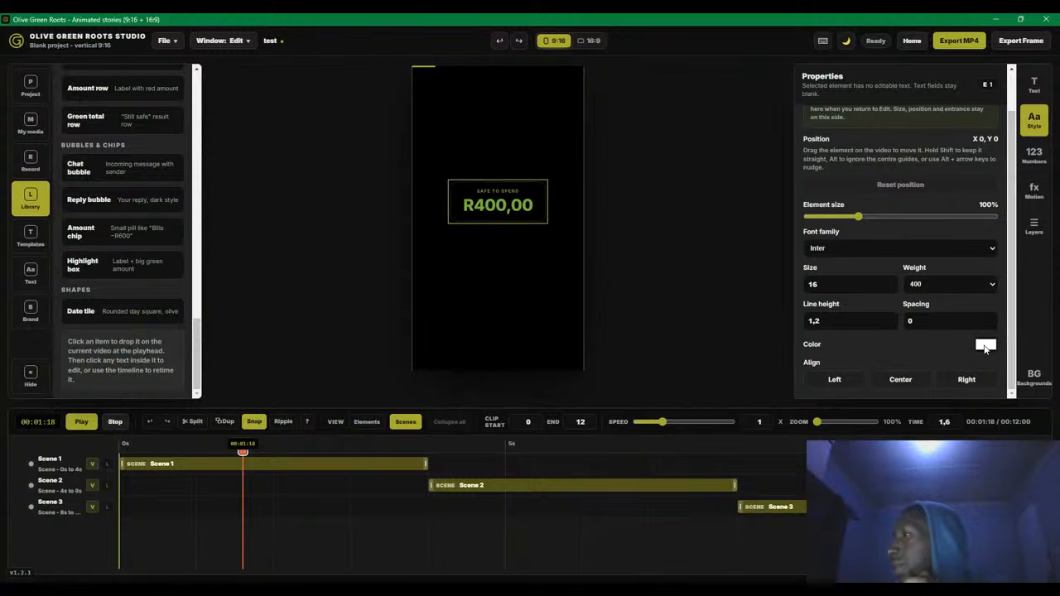
left_click_drag(974, 384, 833, 313)
scroll(980, 340, "up", 1)
scroll(979, 339, "down", 1)
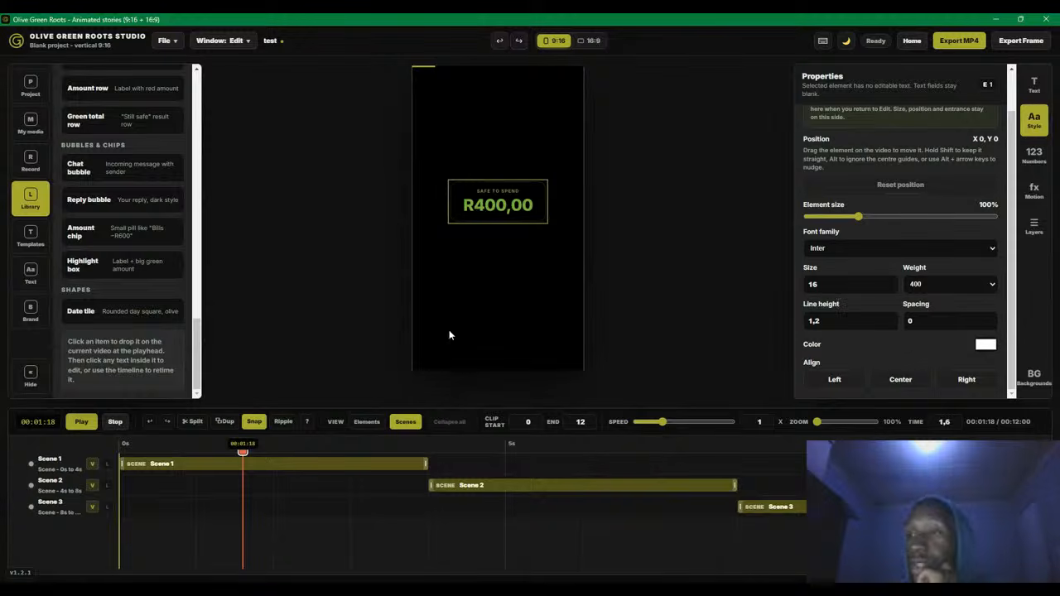
scroll(886, 170, "up", 1)
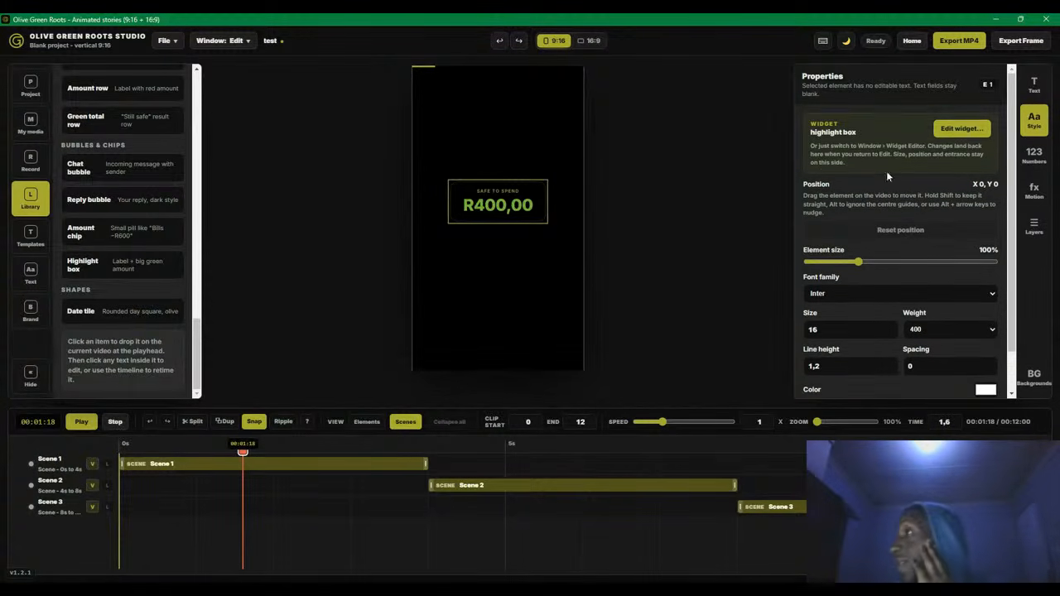
left_click(966, 130)
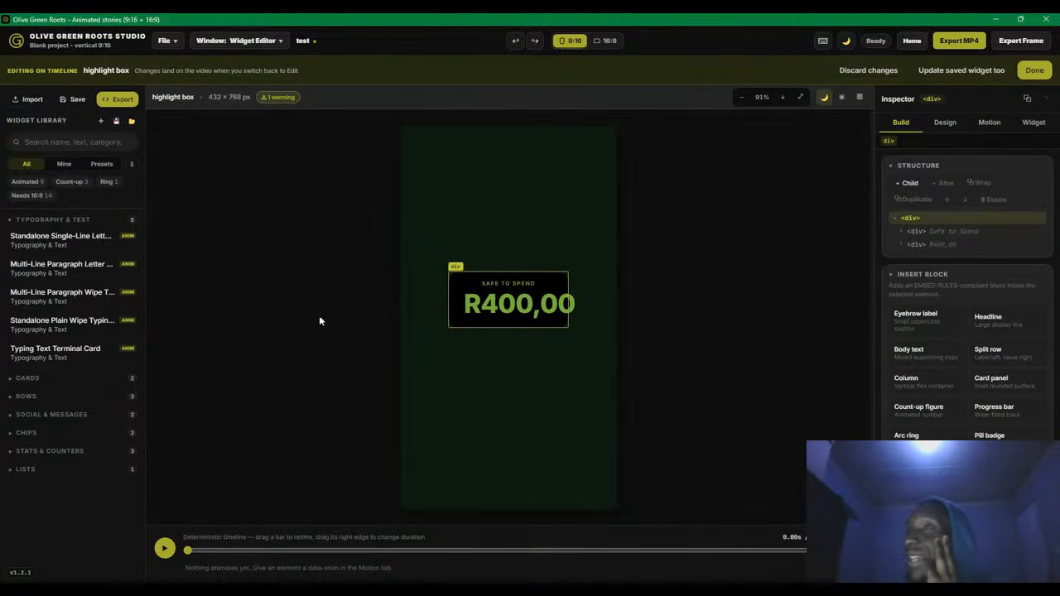
left_click(248, 41)
left_click(240, 68)
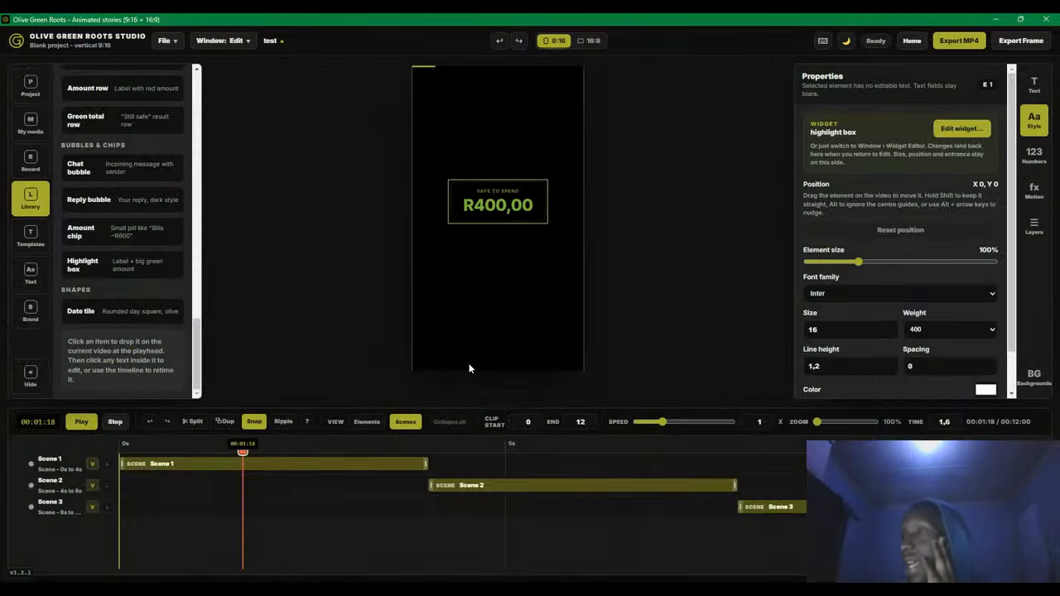
Show the elements on the timeline, move the playhead to 1 s and collapse the highlight box's motion group
left_click(373, 423)
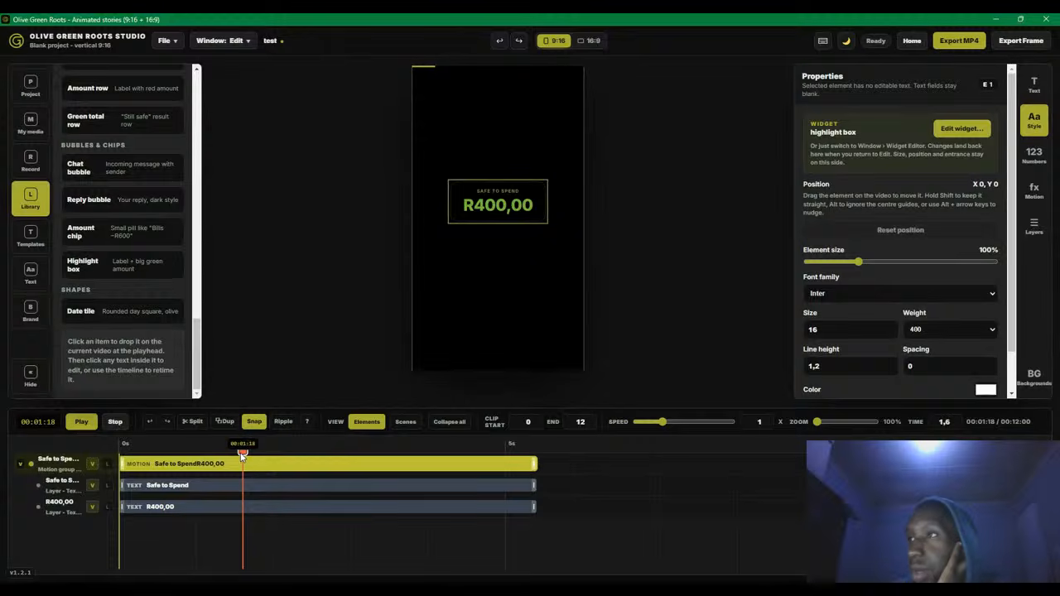
left_click_drag(243, 455, 196, 453)
left_click(20, 464)
Set the highlight box's motion animation to Wipe
left_click(1033, 190)
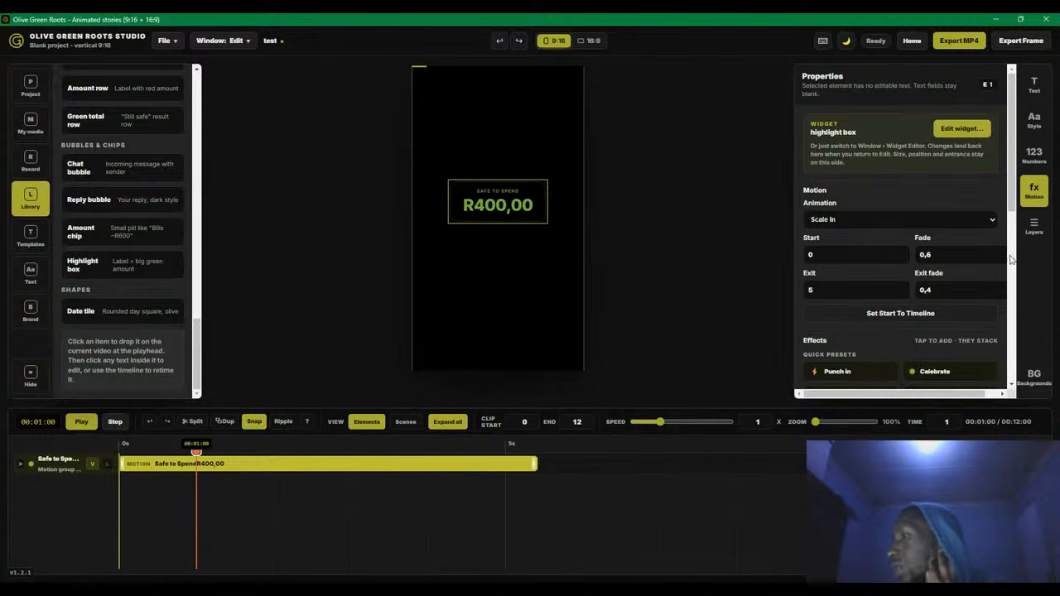
scroll(927, 254, "down", 3)
scroll(919, 258, "down", 2)
scroll(906, 264, "up", 2)
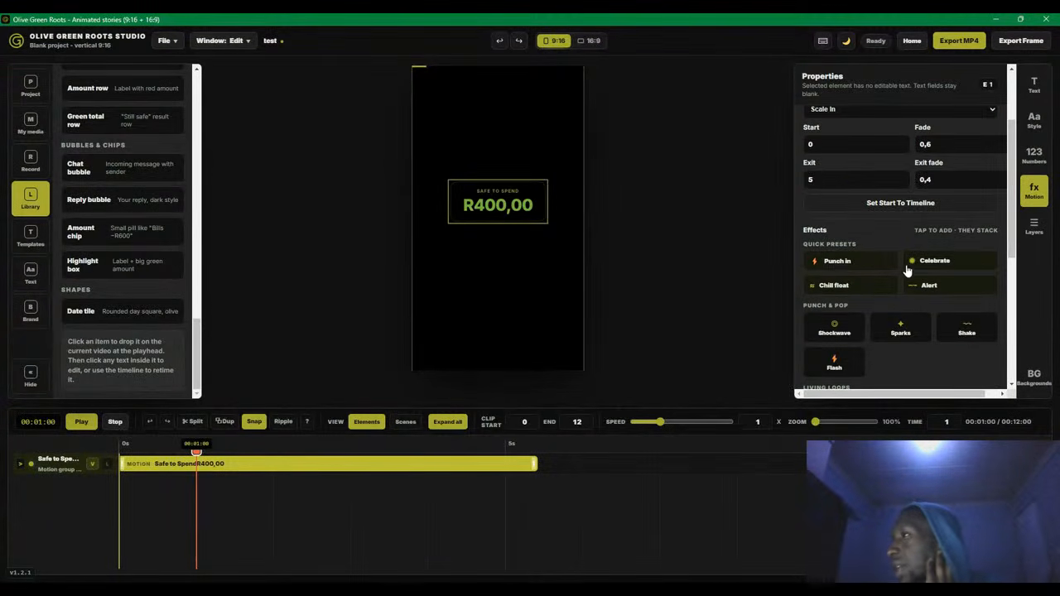
scroll(904, 272, "up", 2)
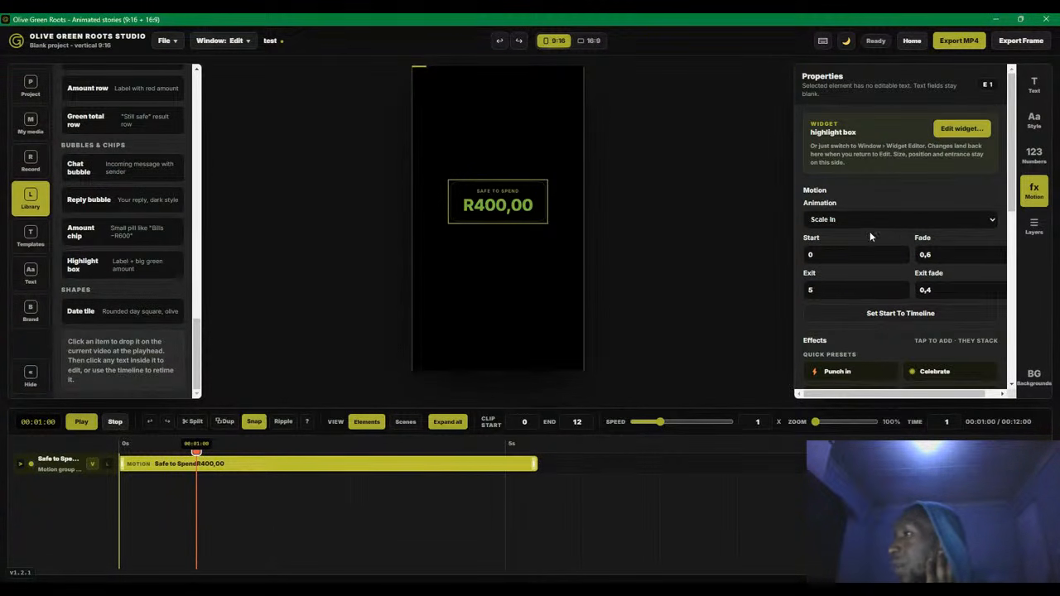
left_click(843, 325)
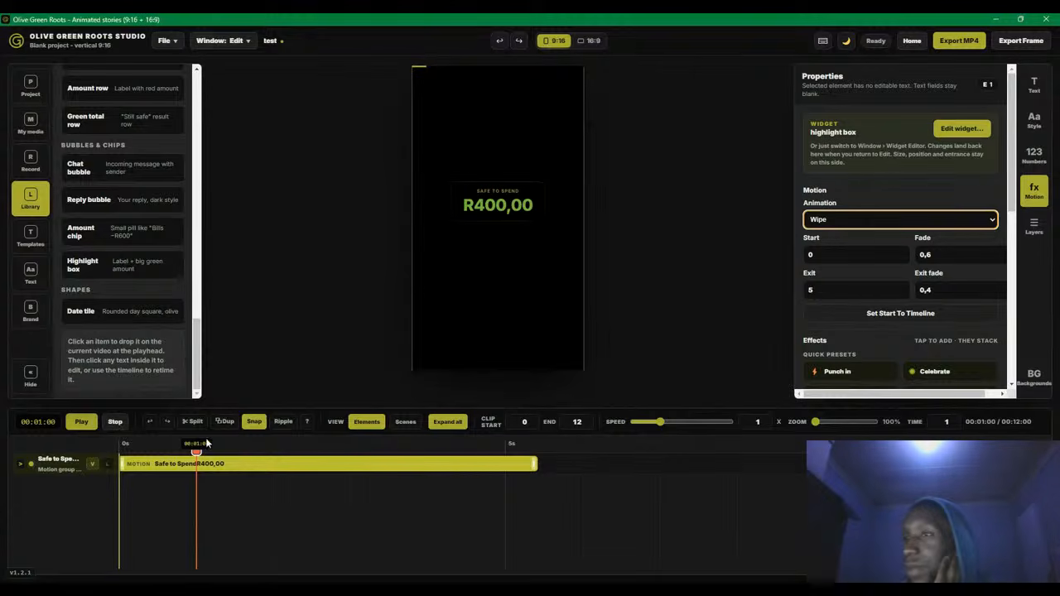
Play the video repeatedly from the start to preview the Wipe animation, and stop it with the playhead at 0 s
left_click(83, 424)
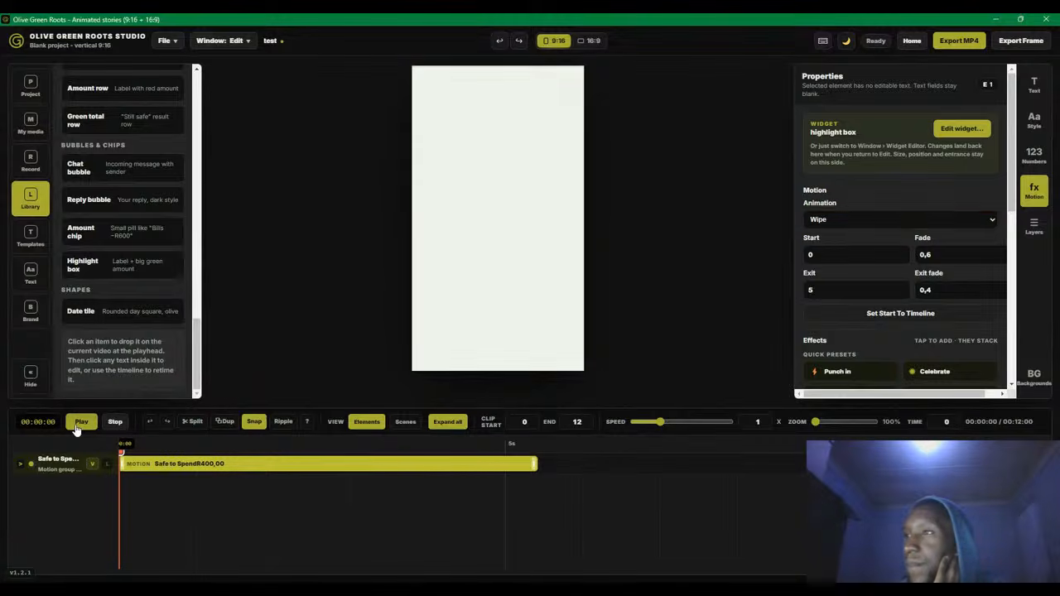
left_click(107, 427)
left_click(89, 426)
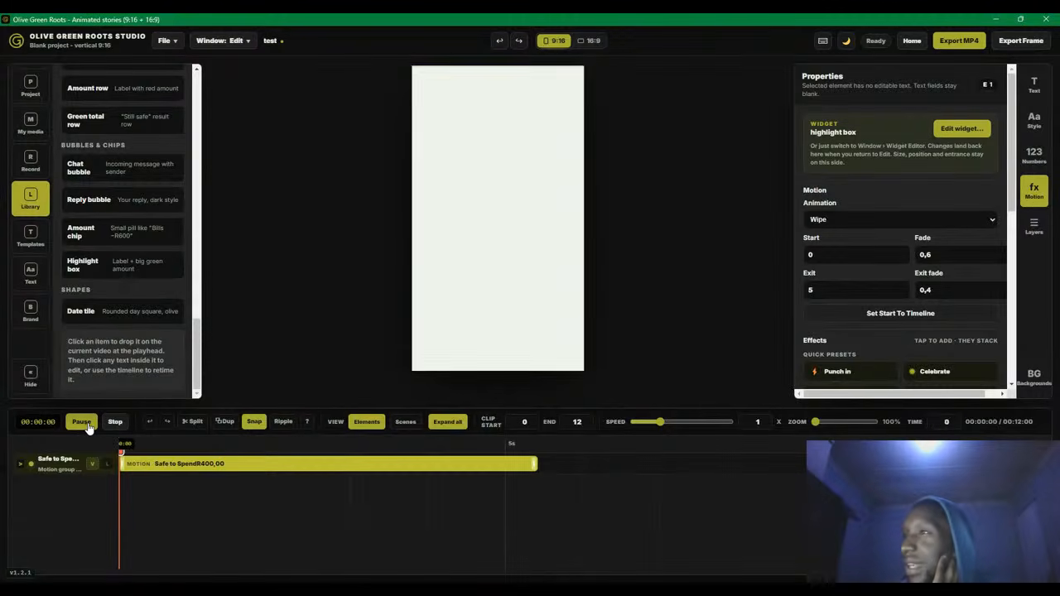
left_click(111, 427)
left_click(89, 427)
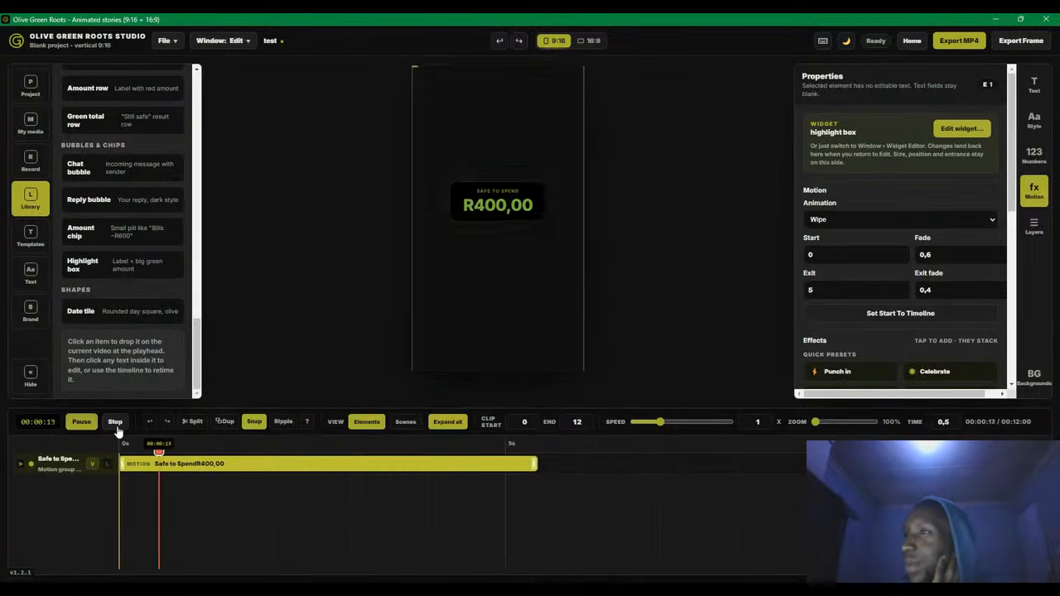
left_click(117, 427)
left_click(98, 421)
left_click(110, 424)
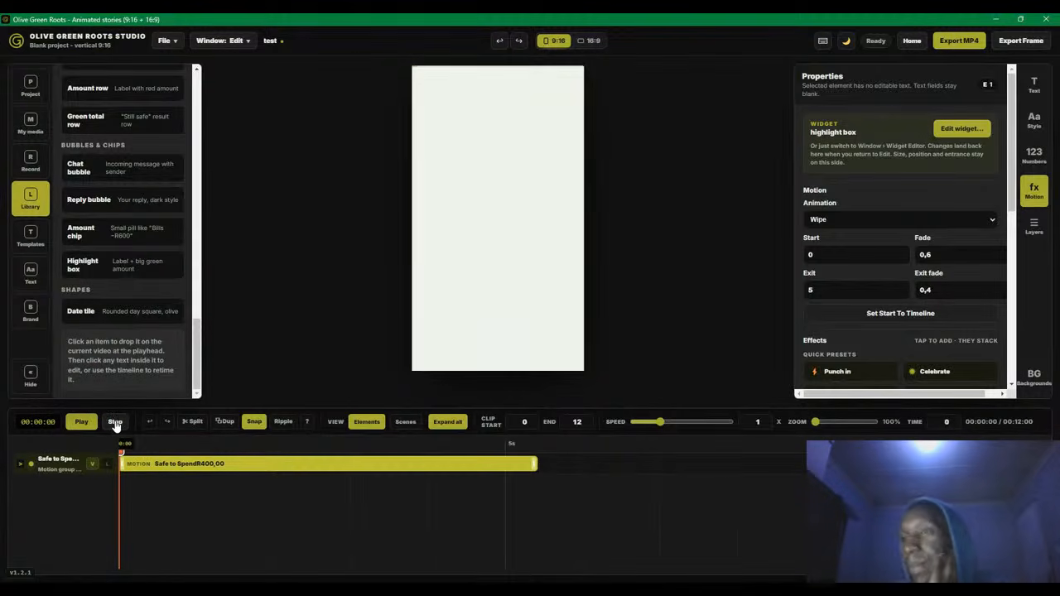
left_click(91, 426)
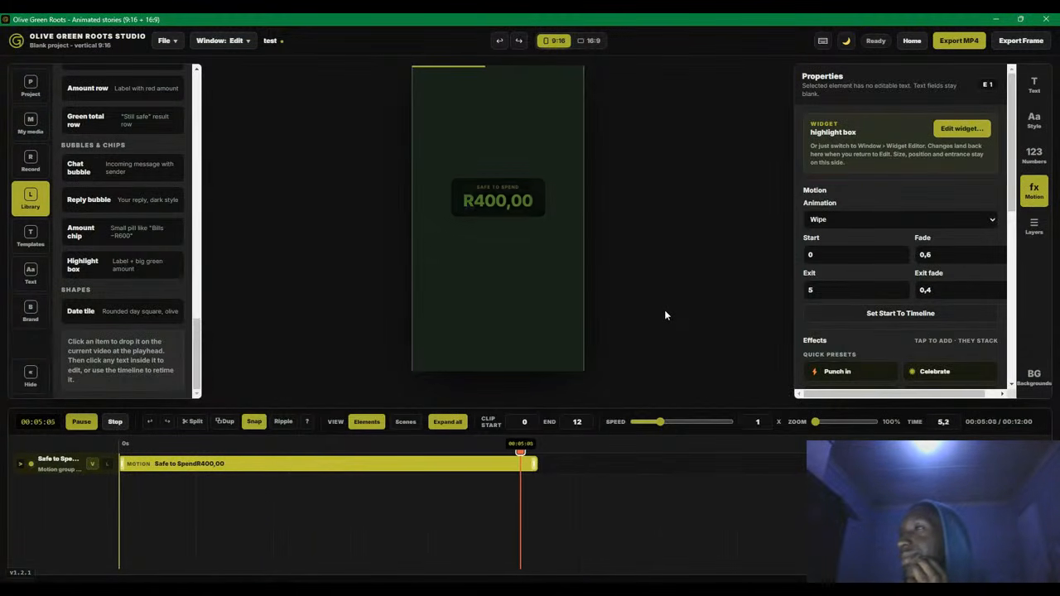
left_click(113, 423)
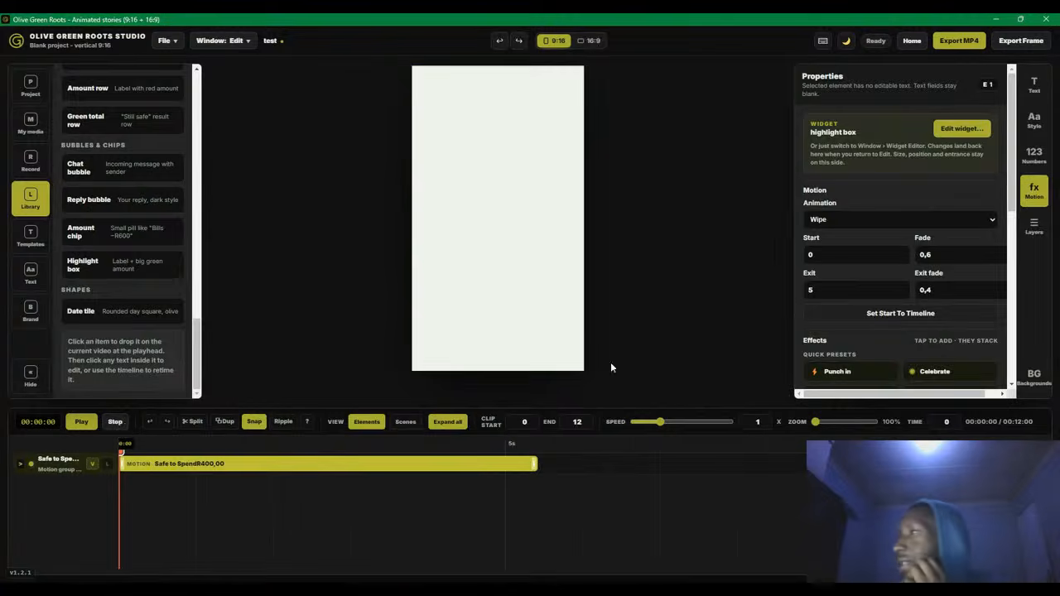
Examine the highlight box's motion timing, effect presets and the settings of the applied Wipe motion
scroll(924, 253, "down", 1)
scroll(923, 247, "down", 4)
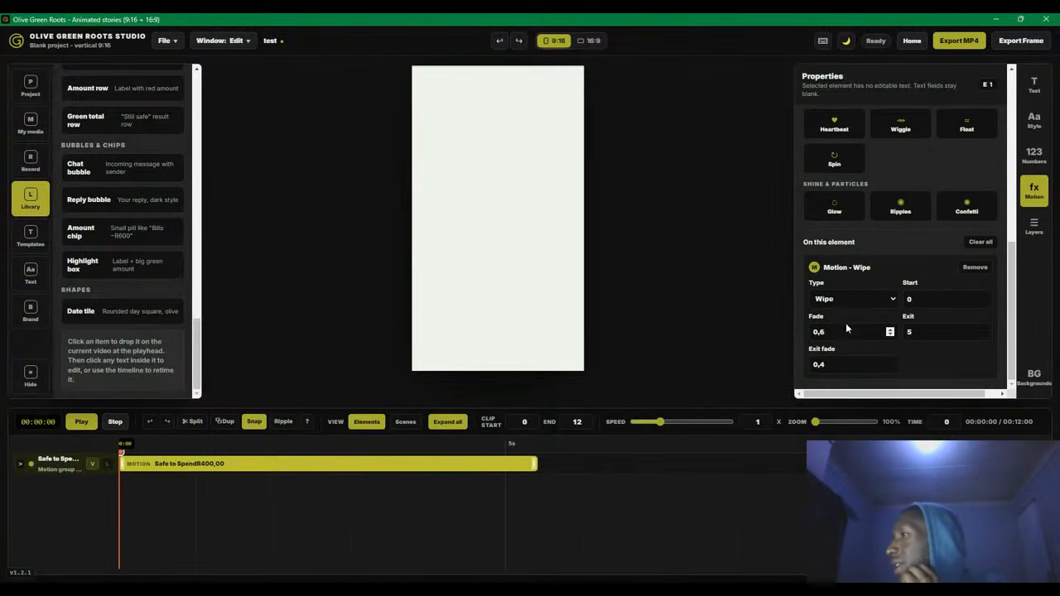
scroll(873, 322, "up", 5)
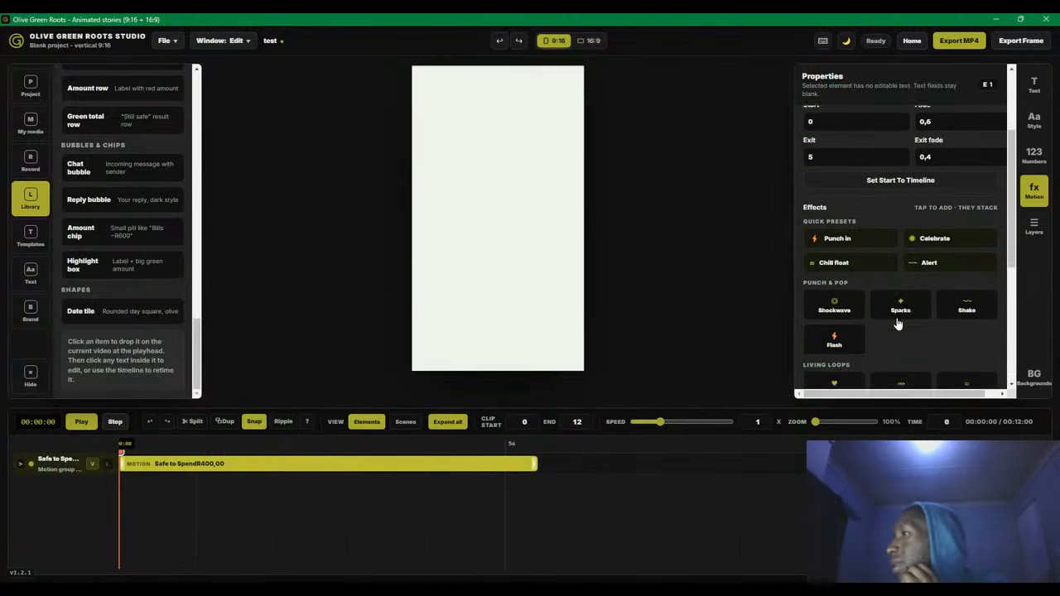
scroll(893, 331, "up", 1)
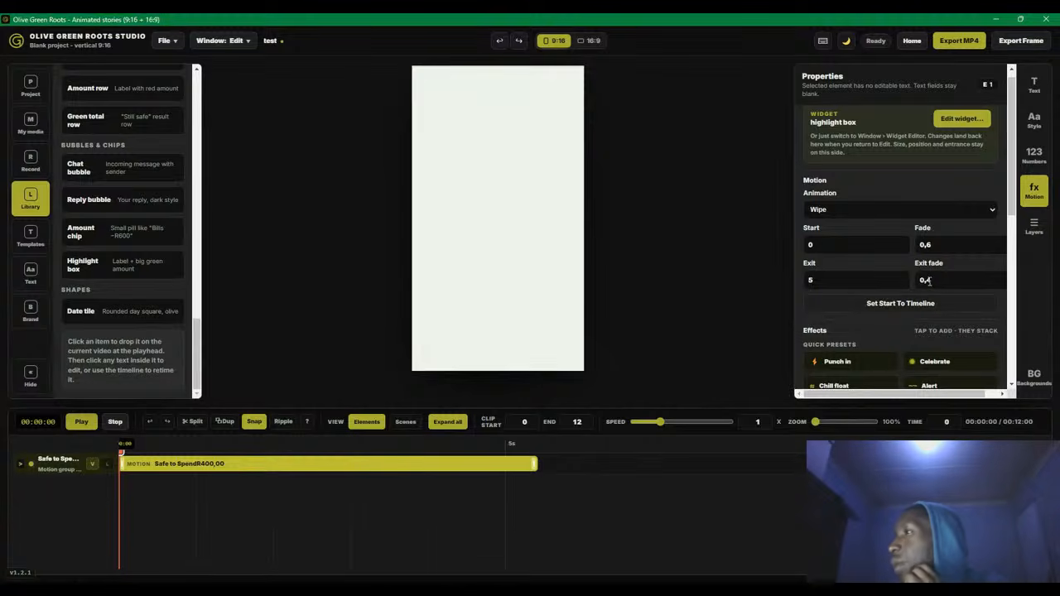
scroll(908, 283, "down", 5)
scroll(906, 212, "down", 3)
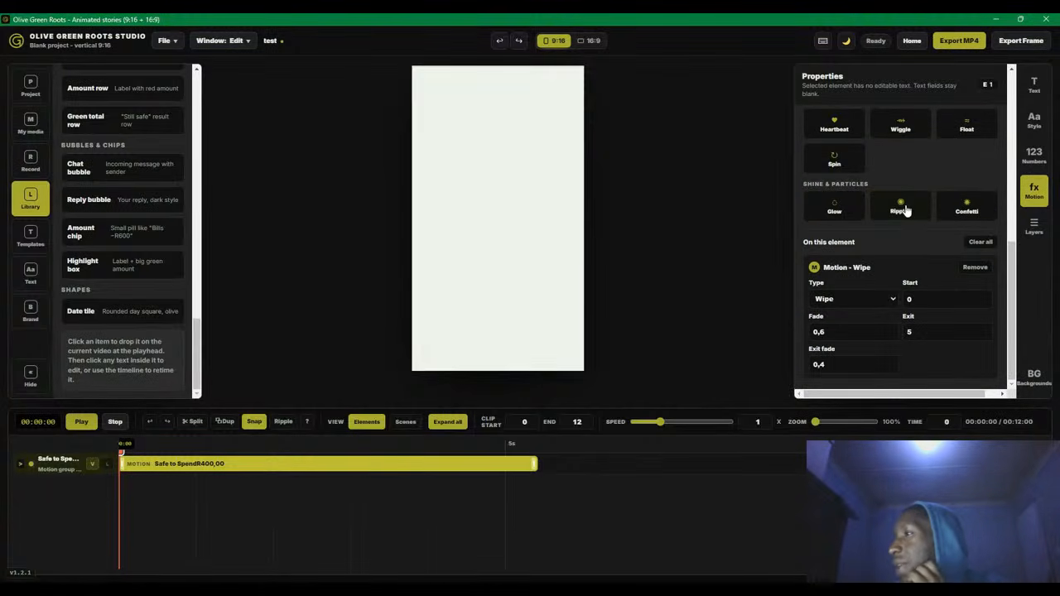
scroll(910, 291, "up", 6)
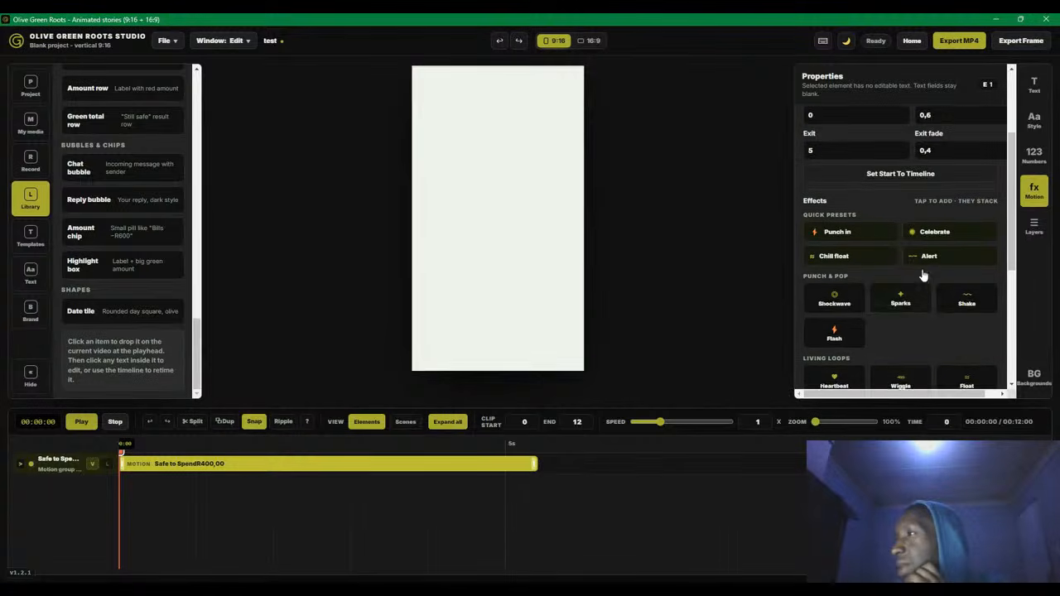
Select the amount text and then the whole highlight box at 0.7 s, and scrub the timeline back to the start
left_click_drag(224, 445, 174, 448)
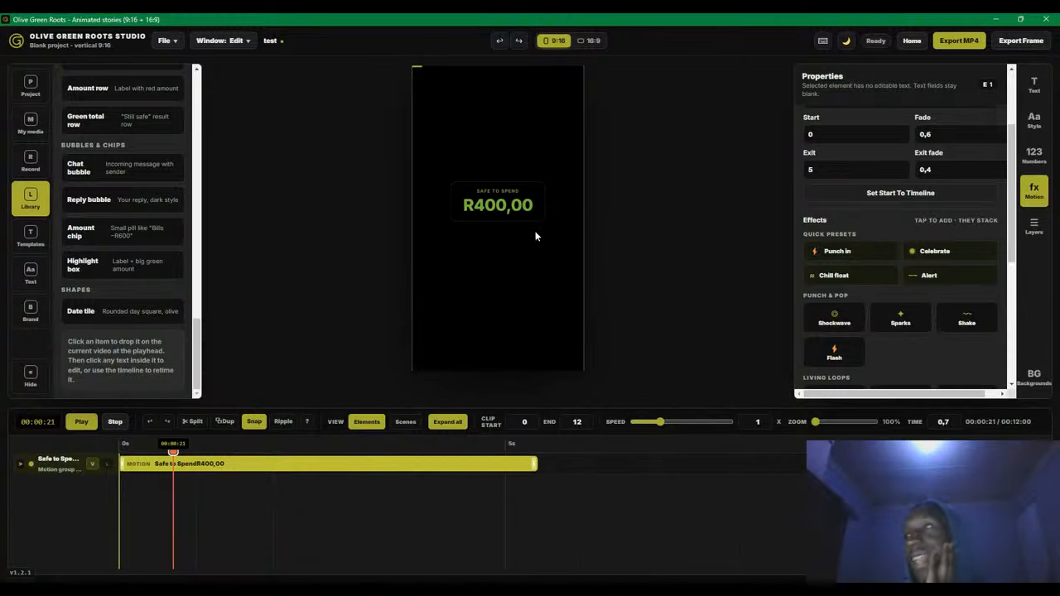
left_click(485, 199)
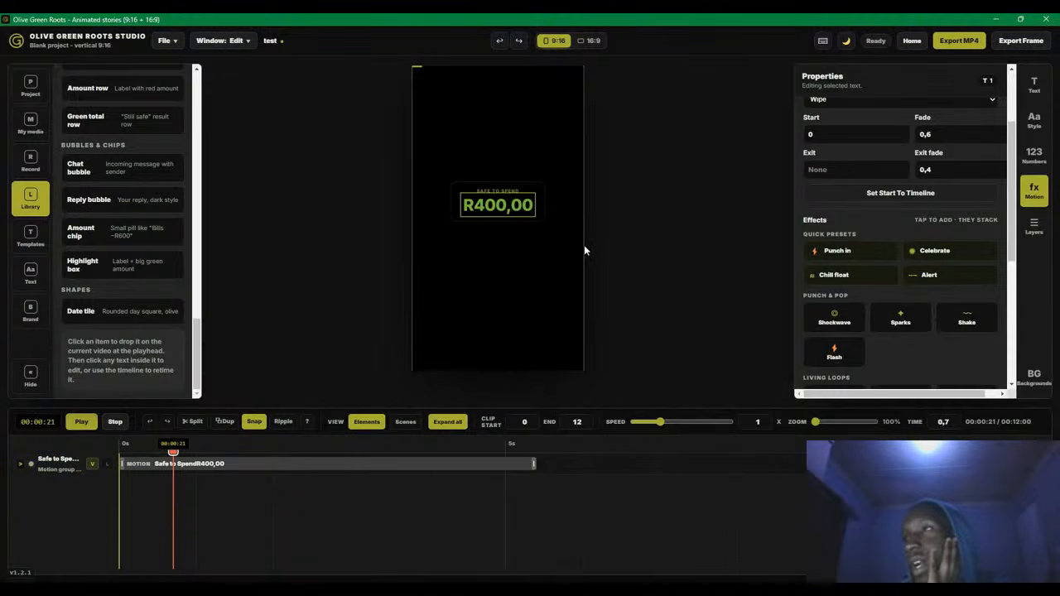
left_click(545, 187)
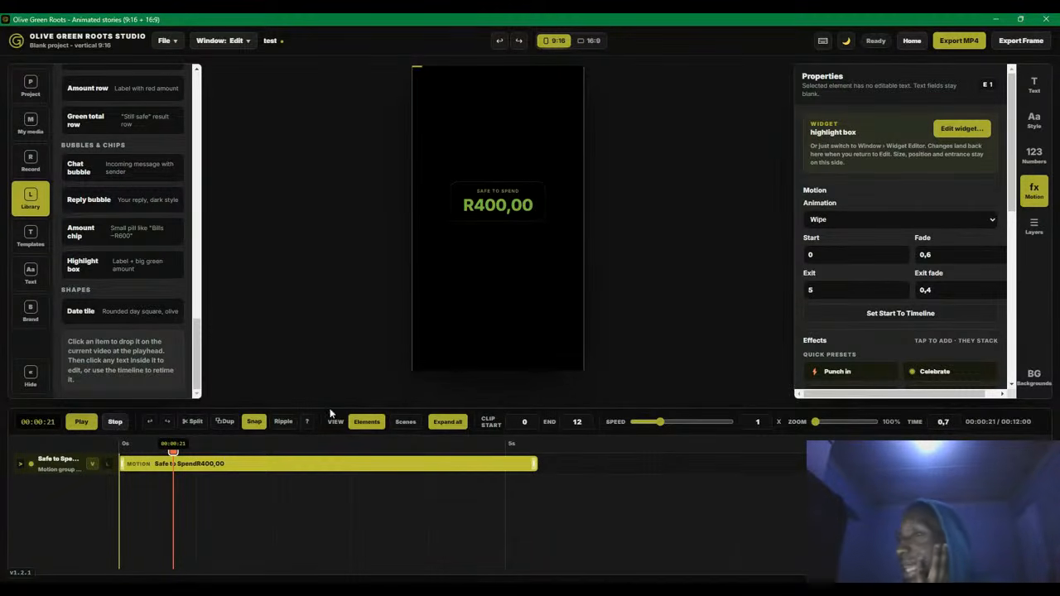
left_click_drag(215, 455, 325, 481)
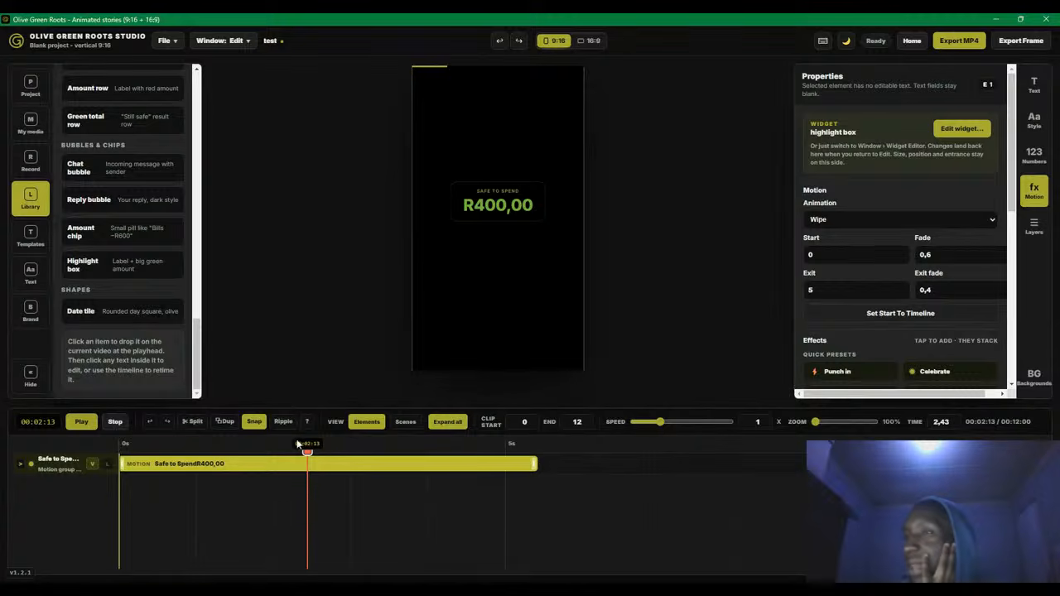
left_click_drag(248, 457, 100, 472)
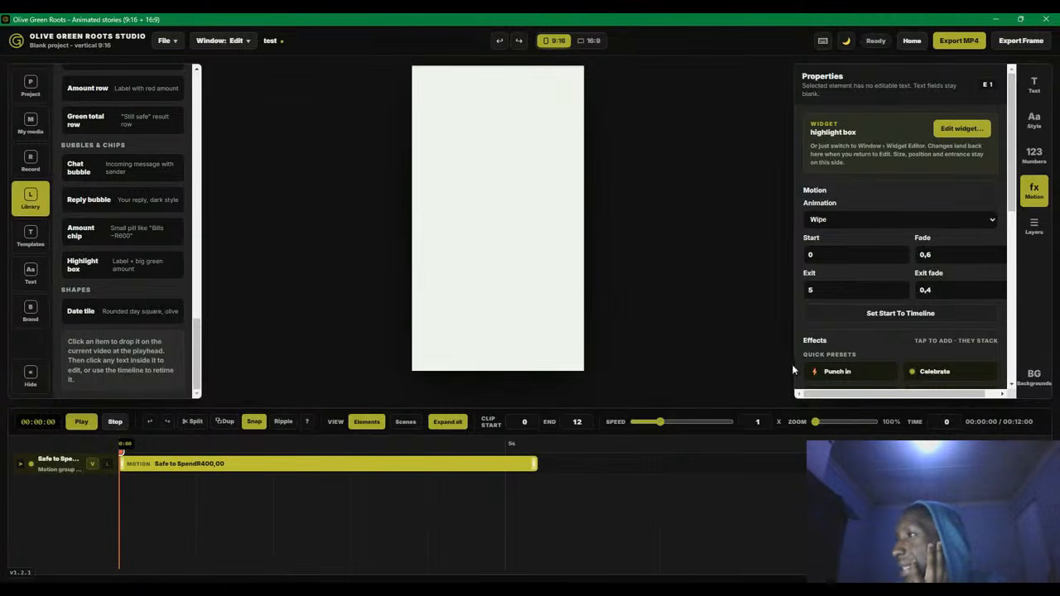
Review the available motion effects again and preview the highlight box at several times, leaving the playhead at 1 s
scroll(901, 270, "down", 5)
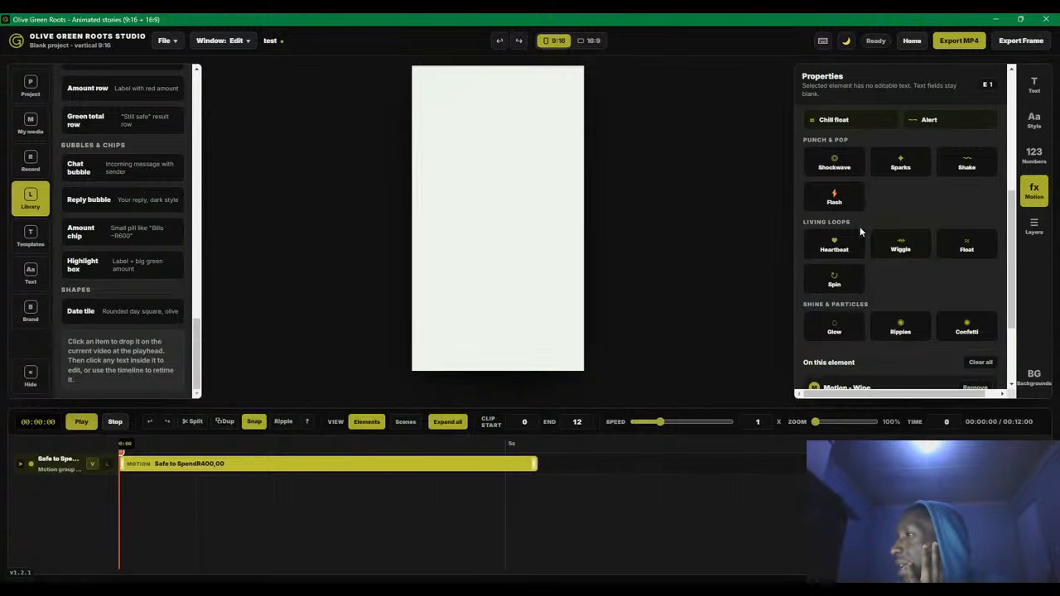
scroll(858, 257, "down", 2)
scroll(858, 351, "up", 8)
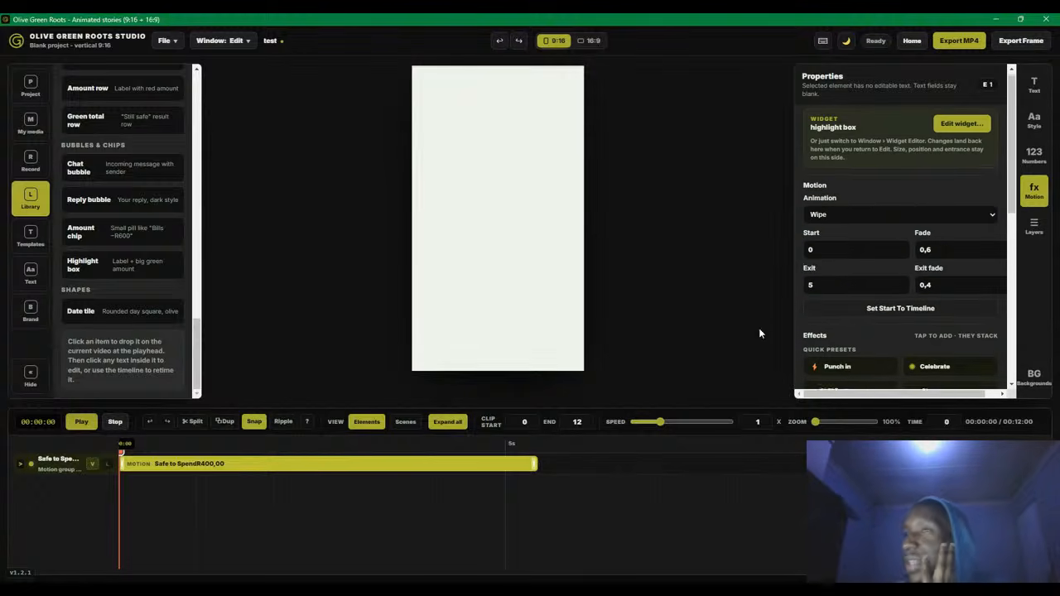
left_click(165, 448)
left_click(209, 445)
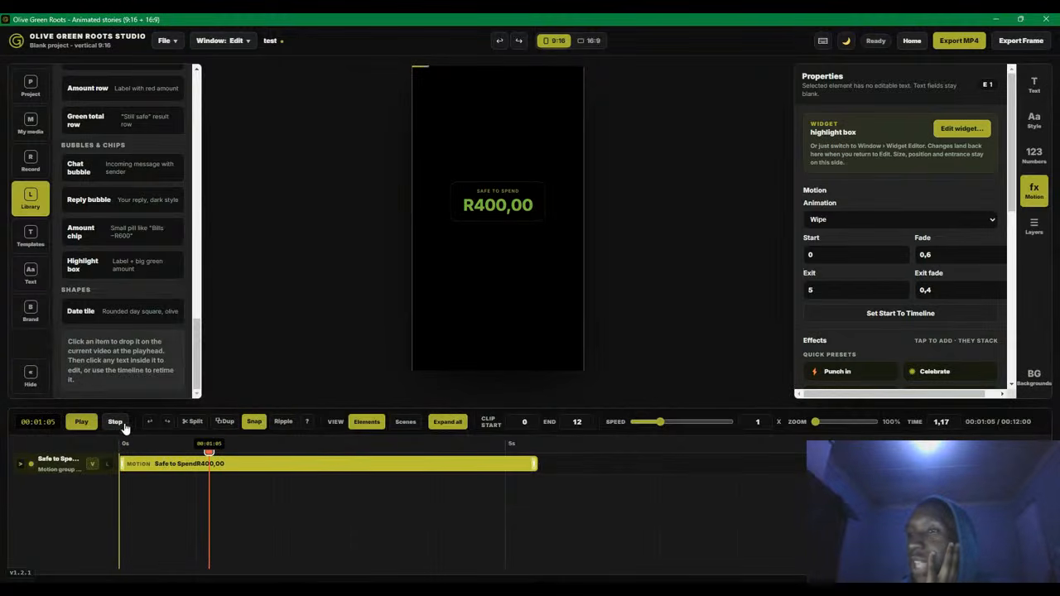
left_click(122, 423)
left_click(196, 448)
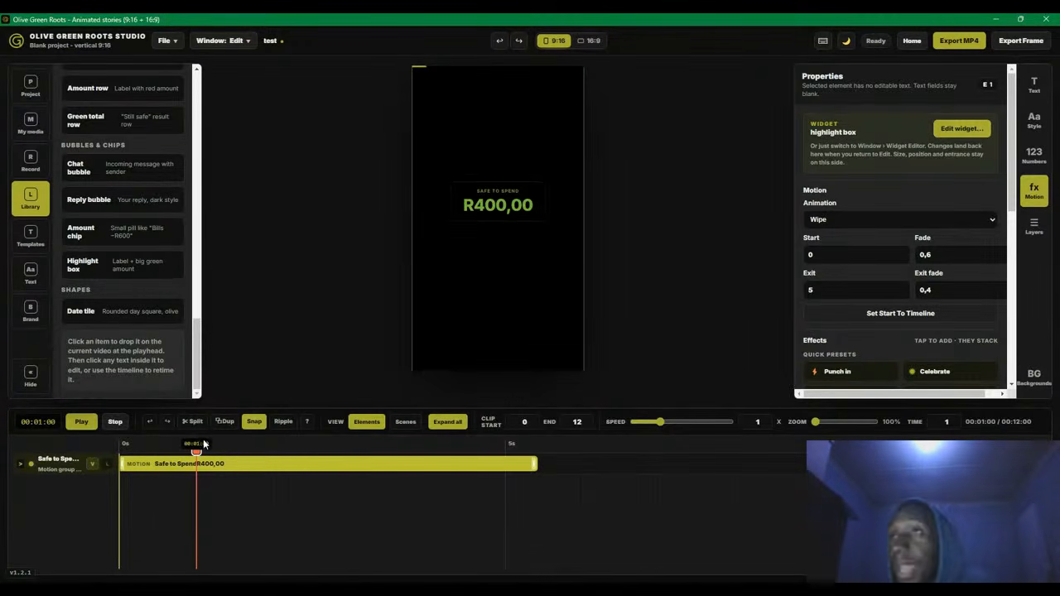
Switch to the Keyframes window for the highlight box and move the playhead to 1.17 s
left_click(238, 42)
left_click(245, 121)
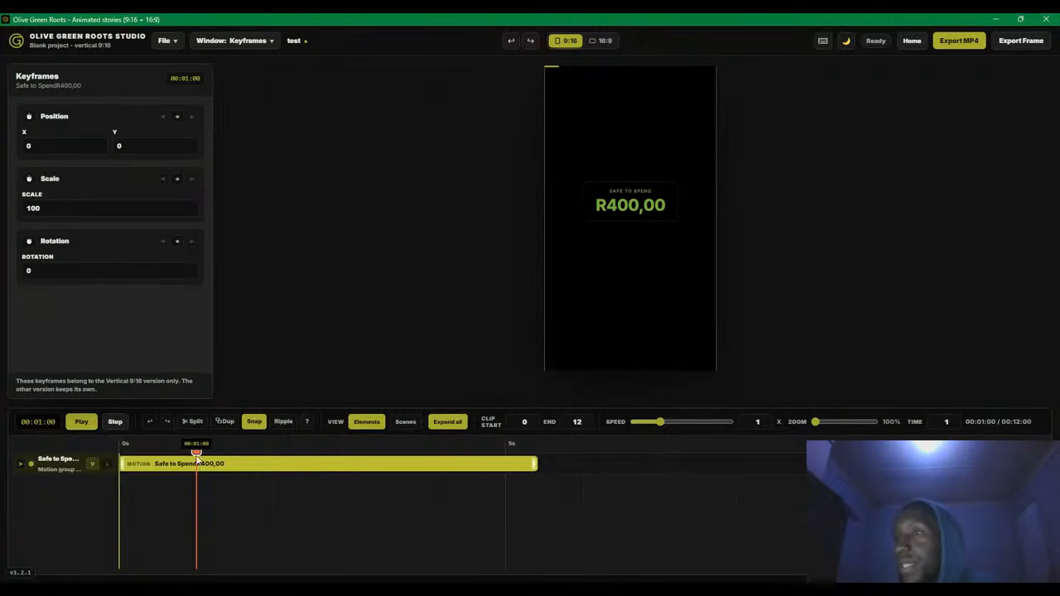
left_click_drag(197, 453, 89, 449)
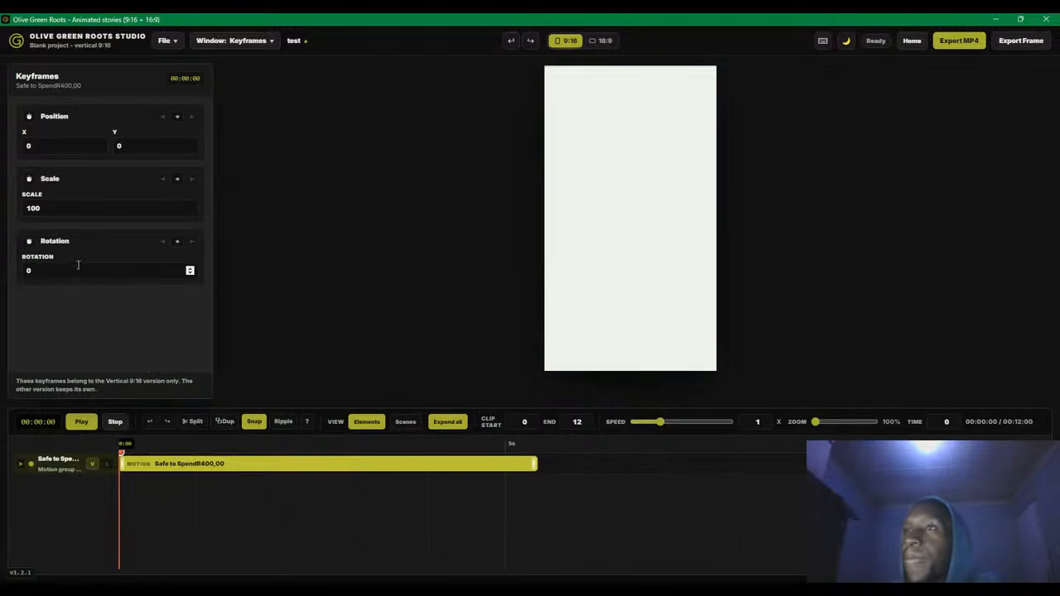
left_click(134, 146)
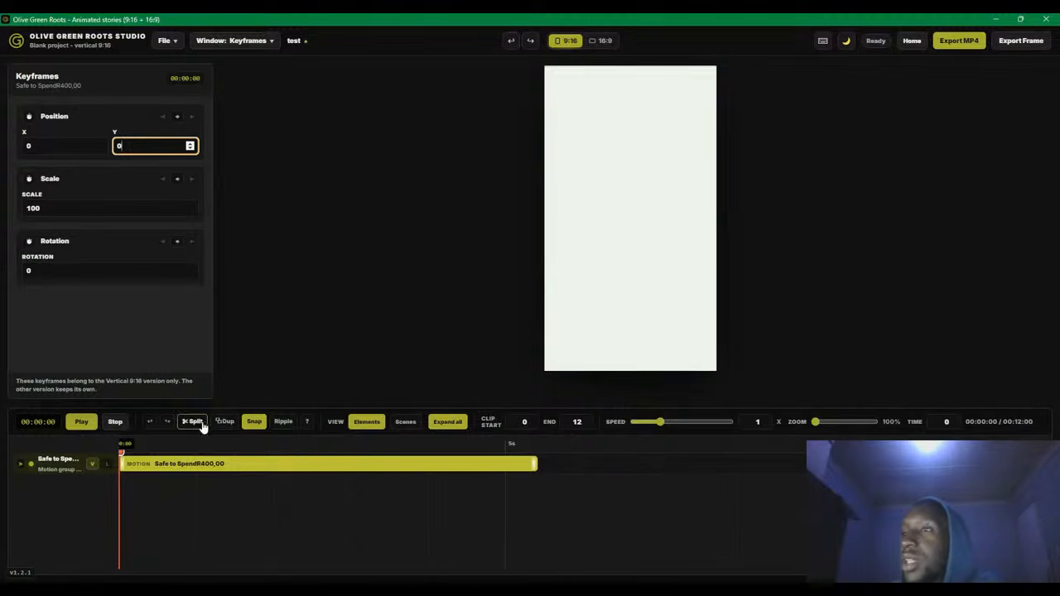
left_click(209, 448)
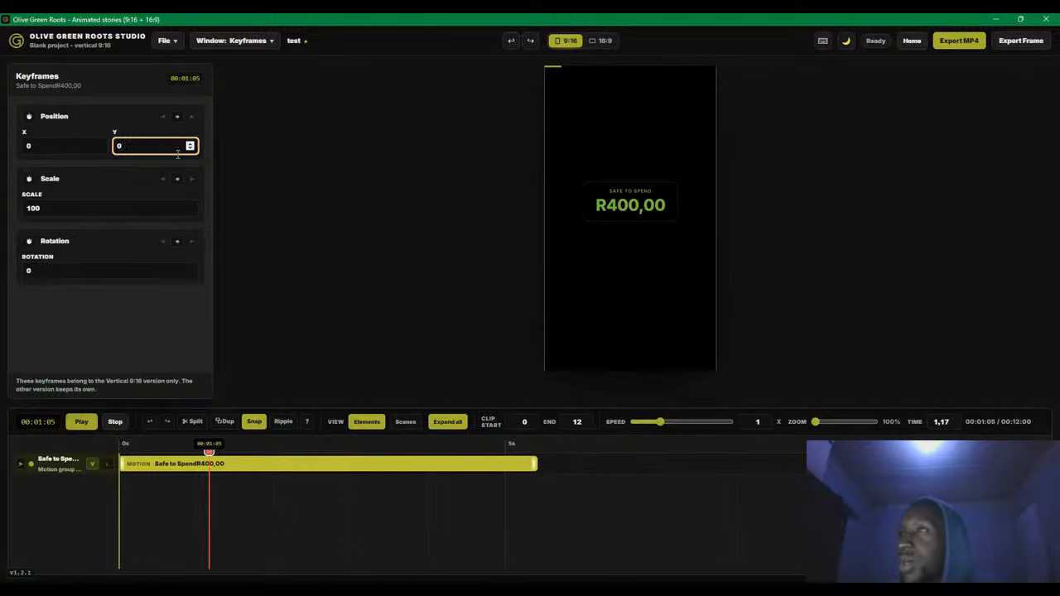
Move the highlight box freehand to X 20.8, Y -44.4, and reset its X and Y position to 0
mouse_move(663, 193)
left_mouse_down()
mouse_move(571, 204)
mouse_move(464, 194)
mouse_move(650, 193)
mouse_move(480, 182)
mouse_move(659, 186)
left_mouse_up()
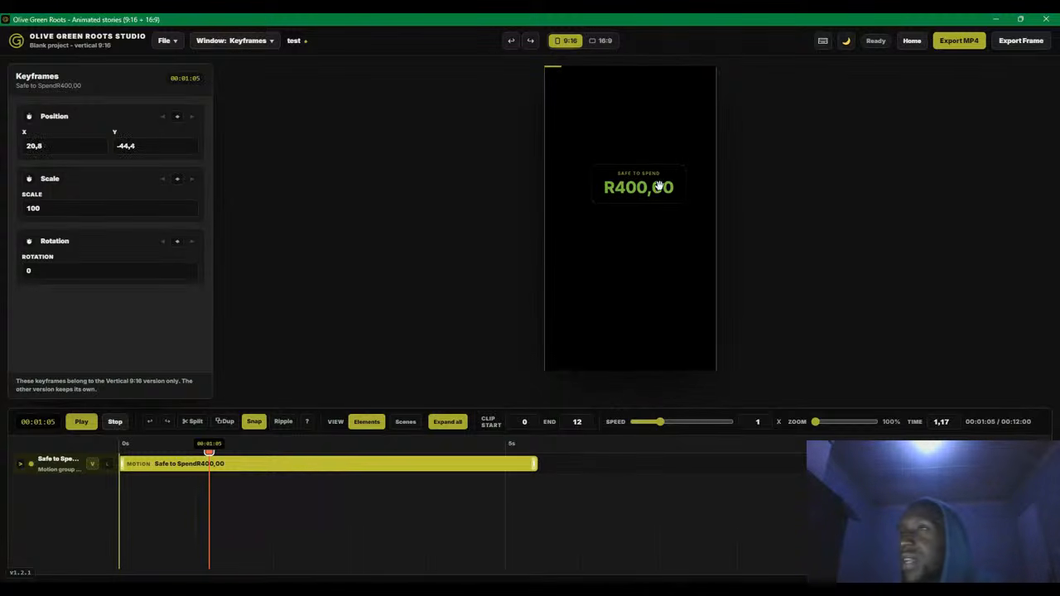
left_click(145, 151)
type("0")
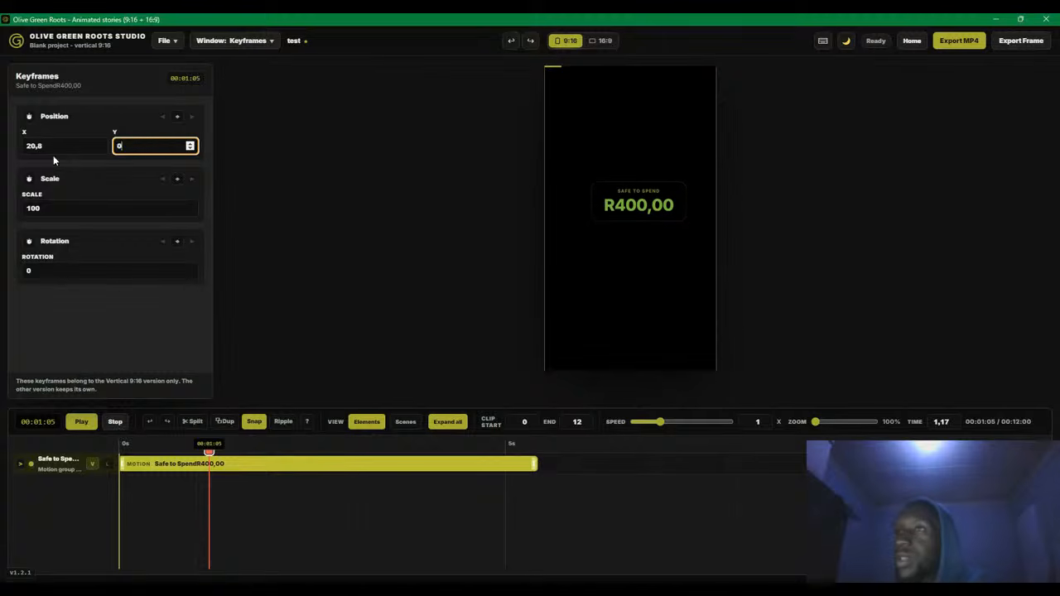
left_click(53, 153)
type("0")
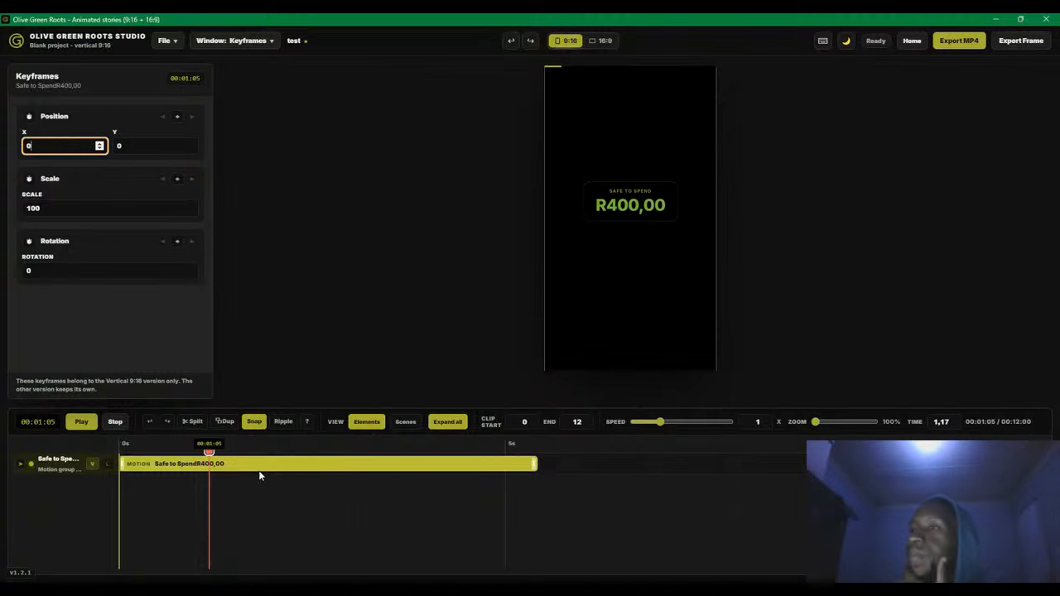
Set the highlight box's X position to -100 at 0 s and enable Position keyframing there
left_click_drag(214, 453, 118, 450)
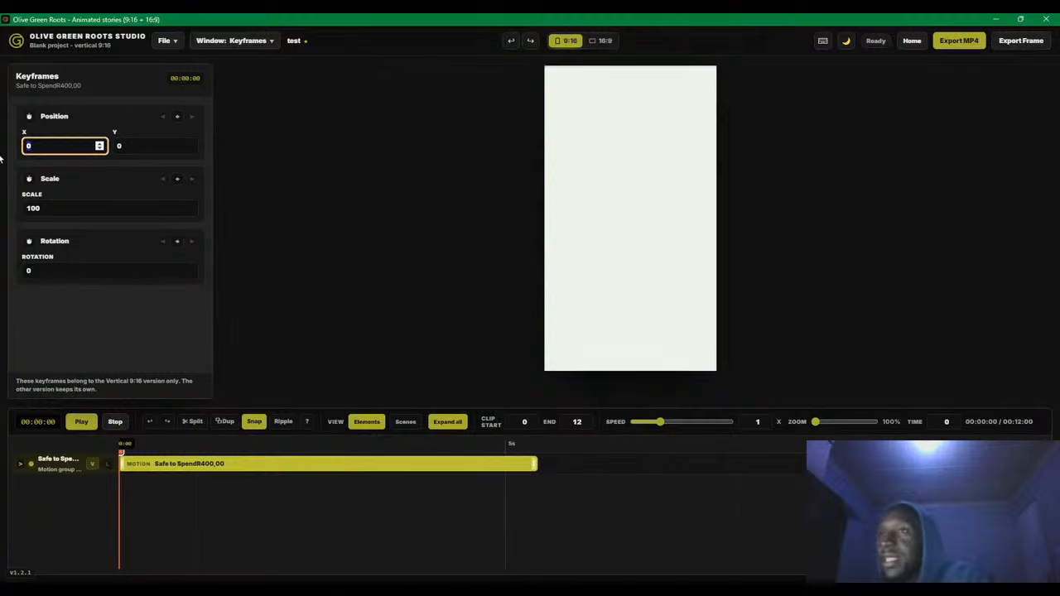
type("-100")
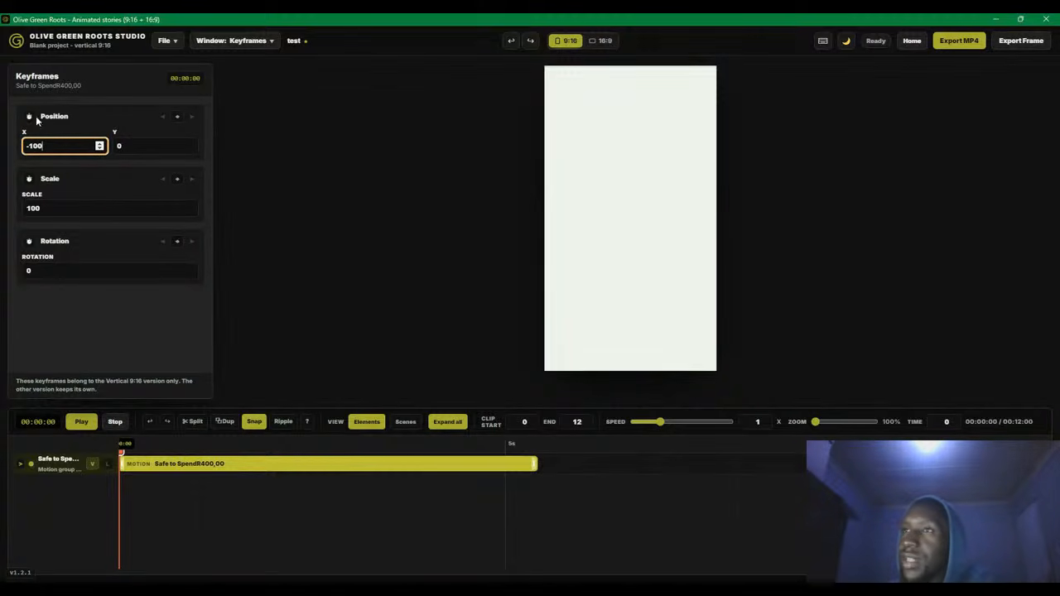
left_click(30, 118)
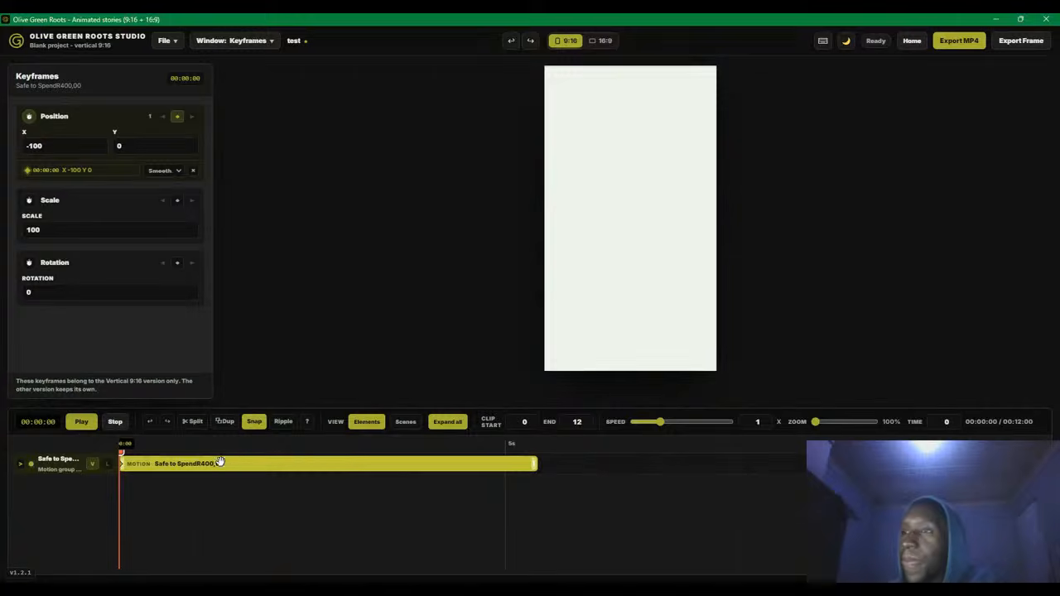
Add a Position keyframe for the highlight box at 4 s with X set to 0
left_click_drag(198, 450, 379, 452)
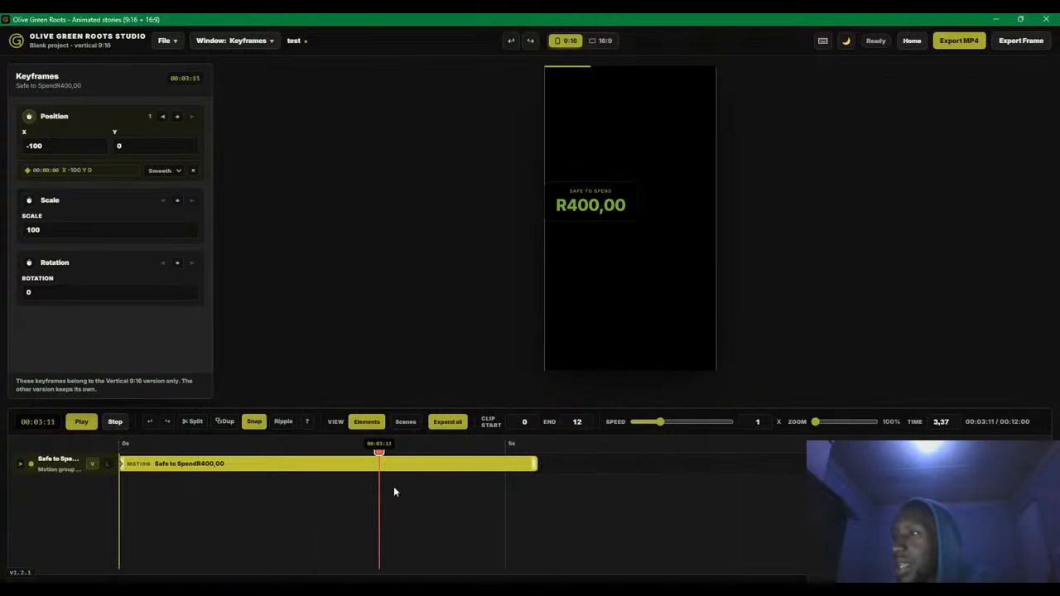
left_click_drag(394, 492, 429, 510)
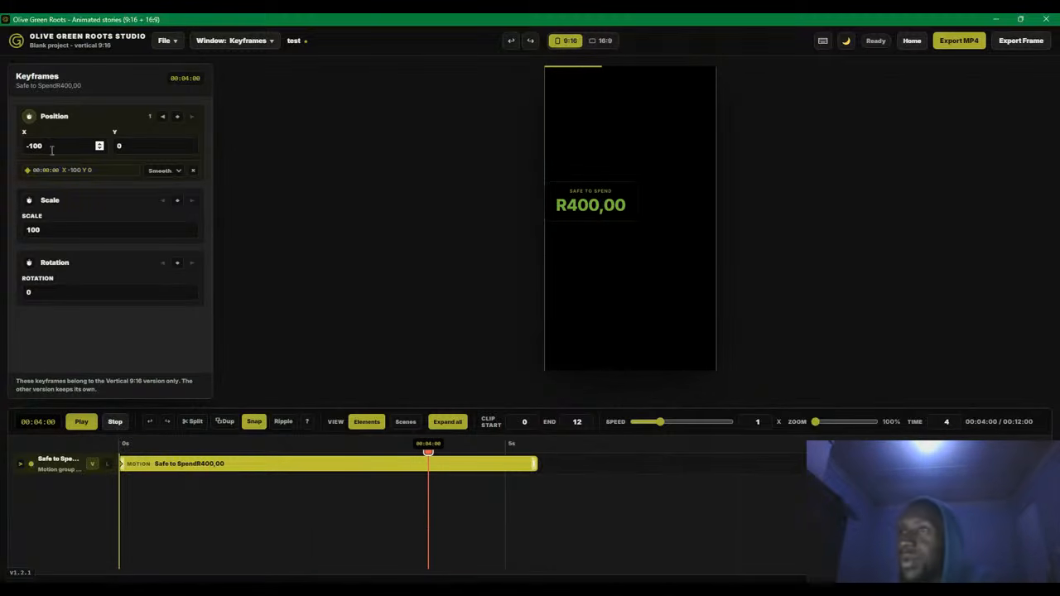
left_click_drag(68, 148, 3, 150)
type("0")
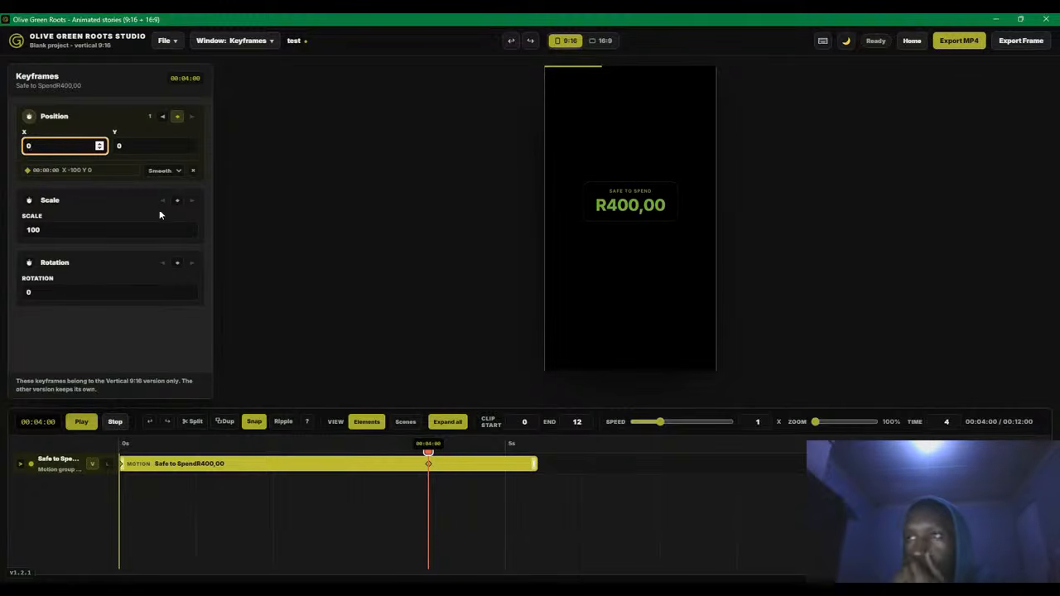
left_click(162, 365)
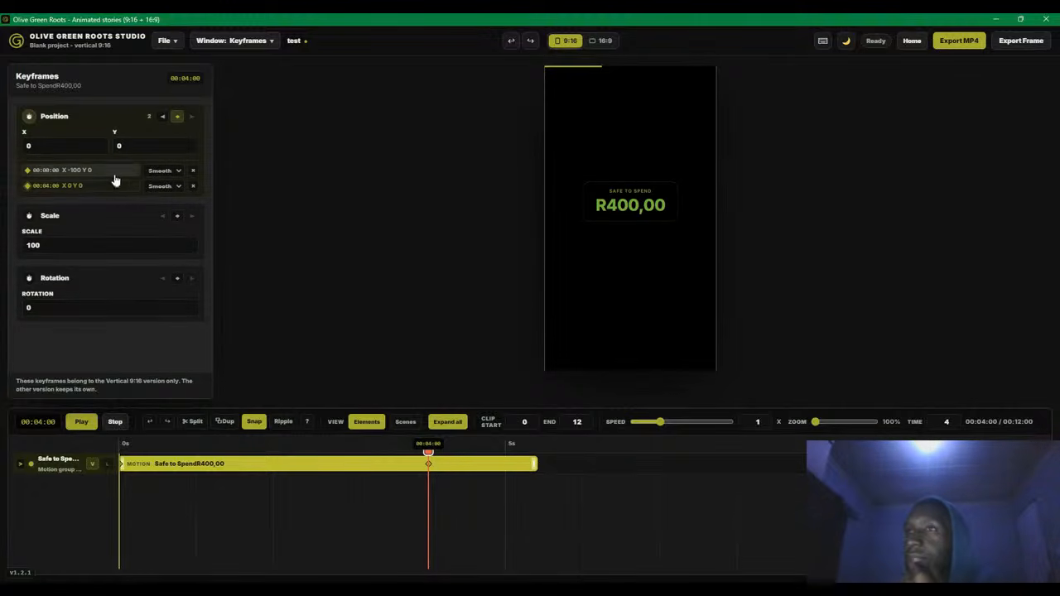
Set the X position of the highlight box's keyframe at 0 s to -500
left_click(94, 171)
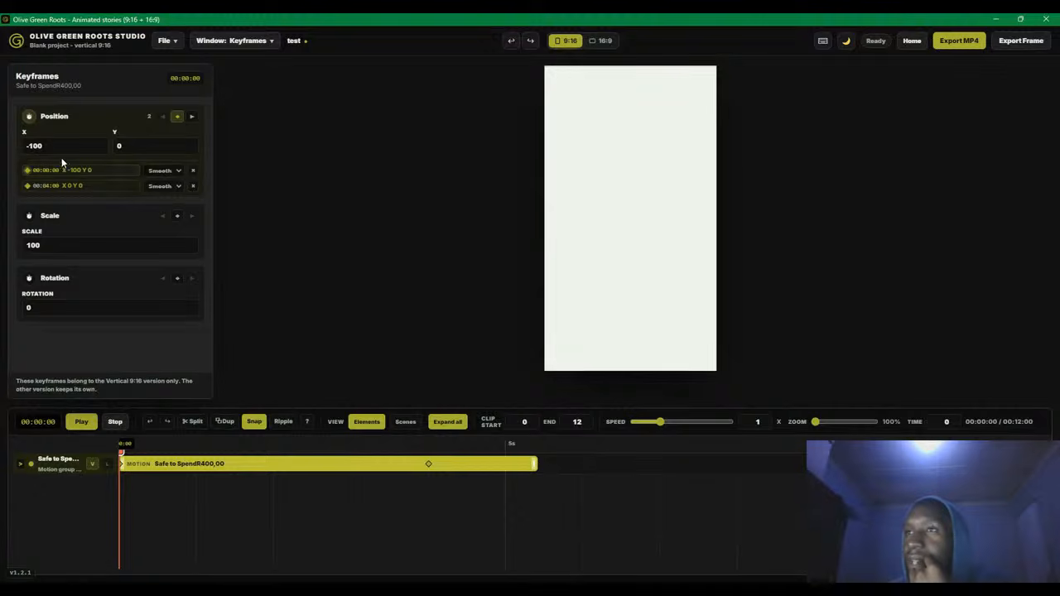
left_click_drag(45, 147, 27, 146)
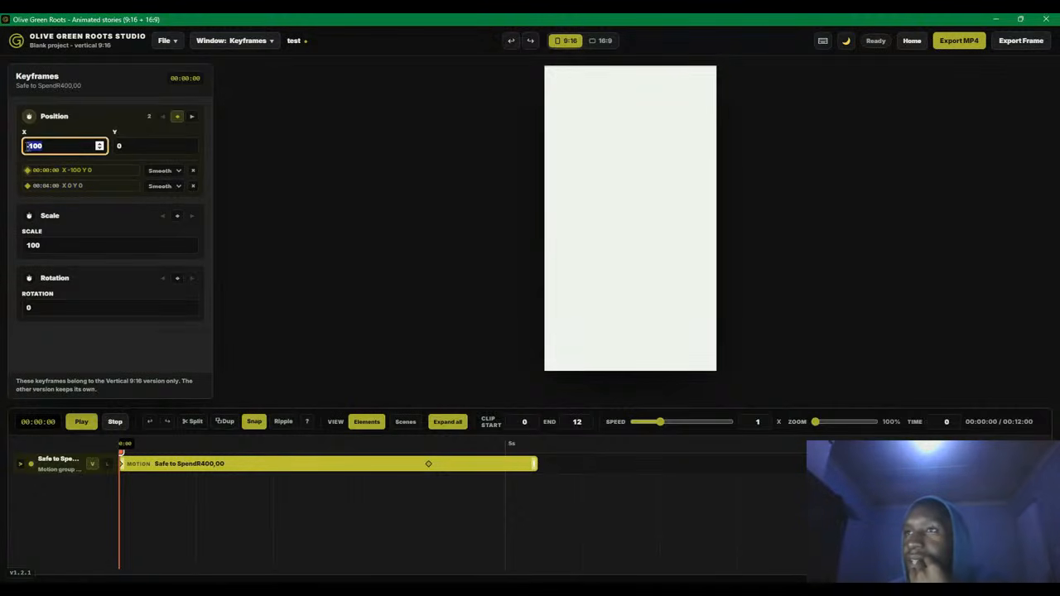
type("-500")
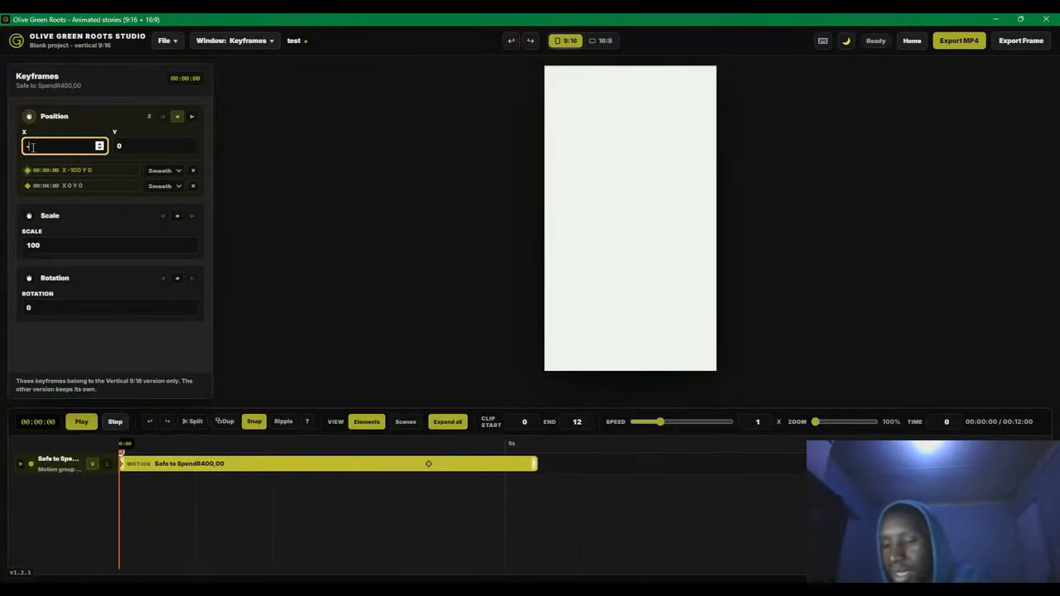
left_click(135, 149)
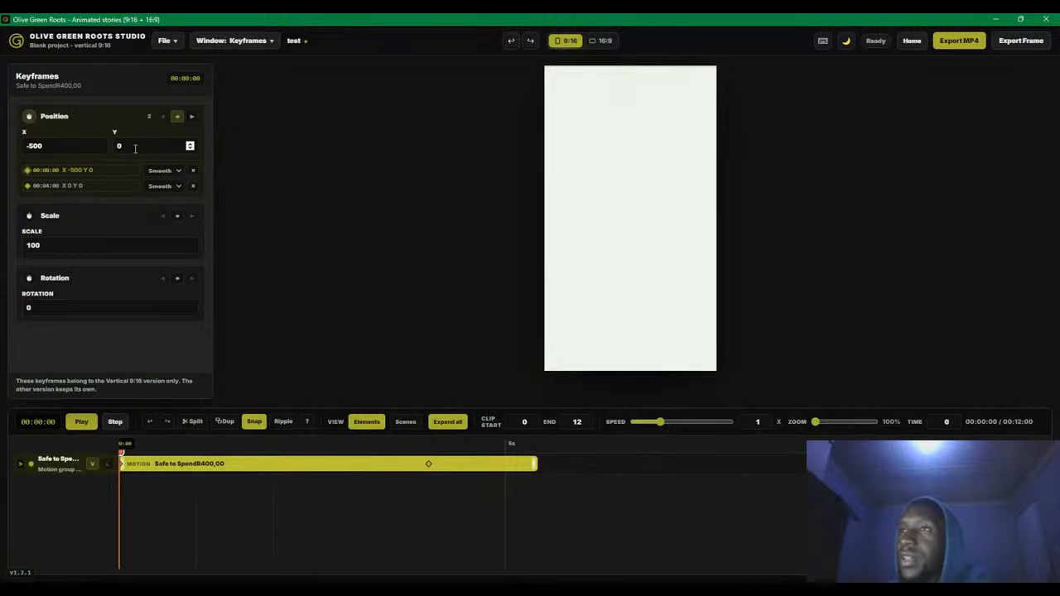
left_click(78, 145)
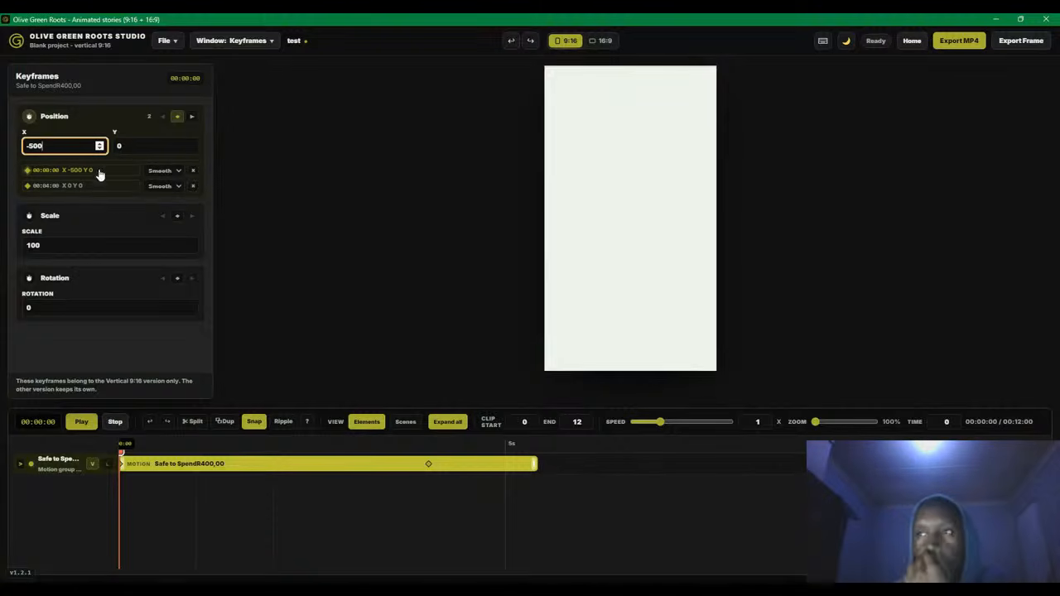
Play back the highlight box's position animation from the start twice, and scrub through it, ending at 3.67 s
left_click(323, 447)
left_click_drag(324, 448, 118, 448)
left_click(83, 422)
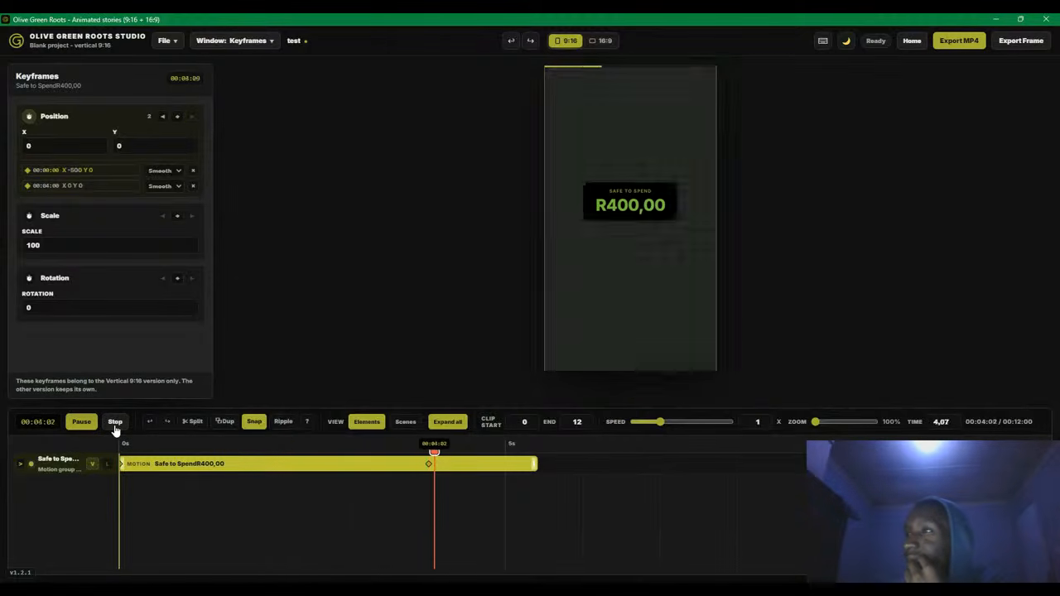
left_click(115, 424)
left_click(86, 424)
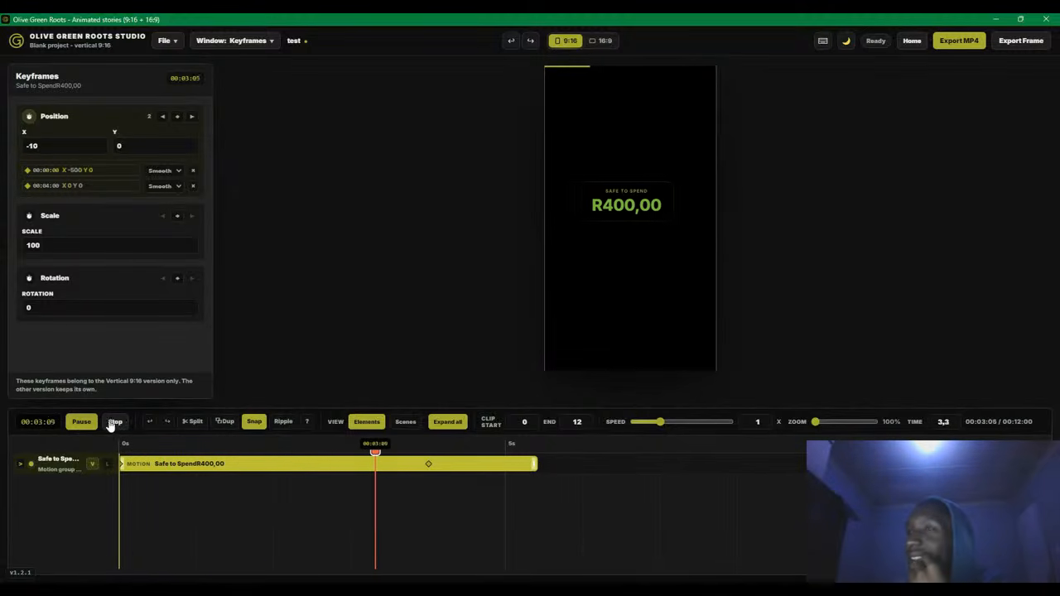
left_click(96, 424)
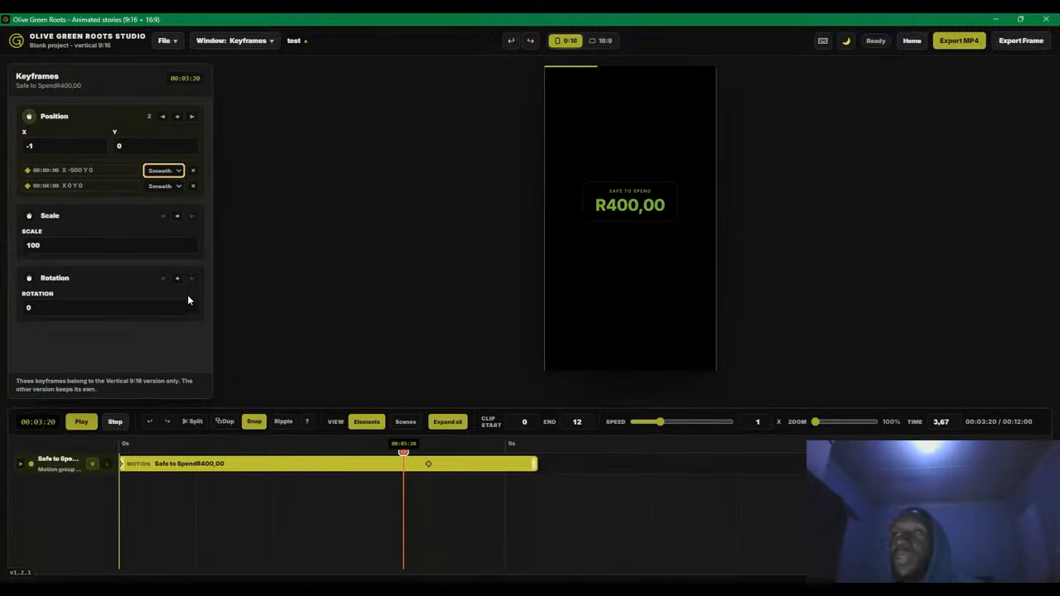
left_click_drag(311, 460, 213, 465)
mouse_move(418, 461)
left_mouse_down()
mouse_move(123, 469)
mouse_move(402, 473)
left_mouse_up()
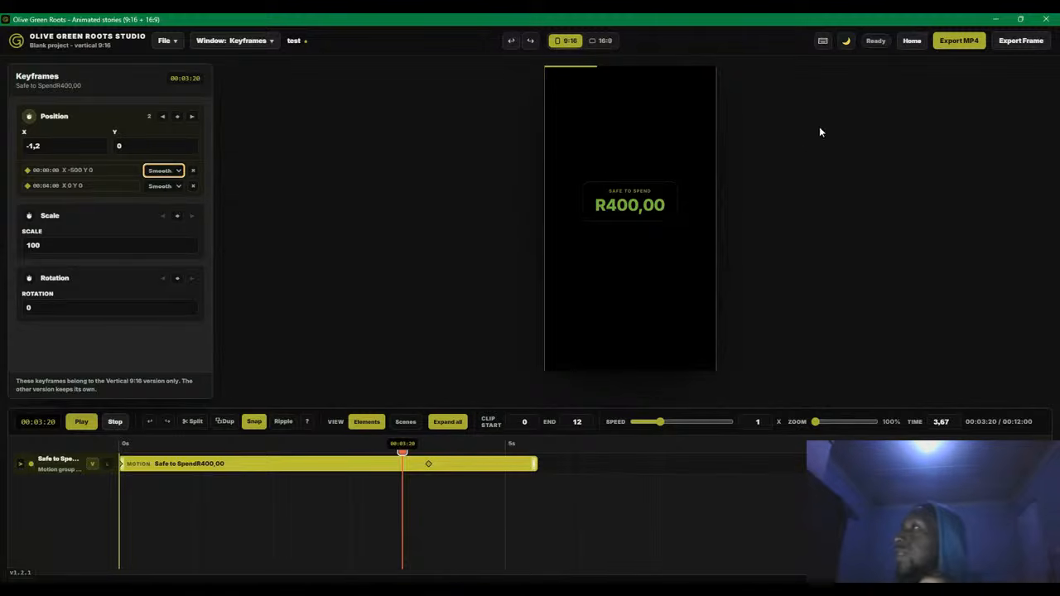
Return to the project overview, reopen the test workspace, and stop its playback at 0 s
left_click(912, 46)
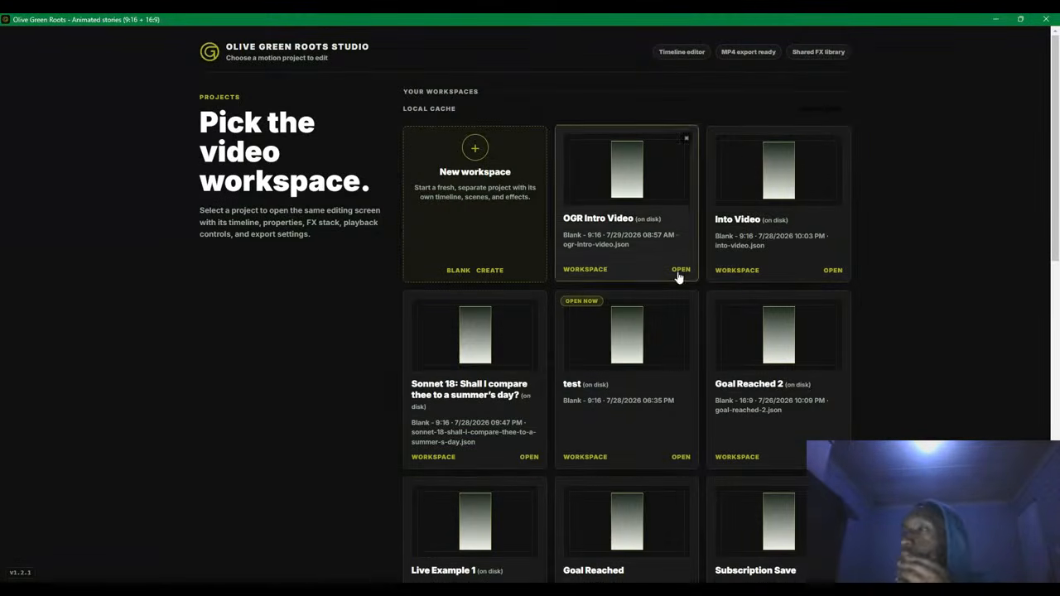
left_click(574, 300)
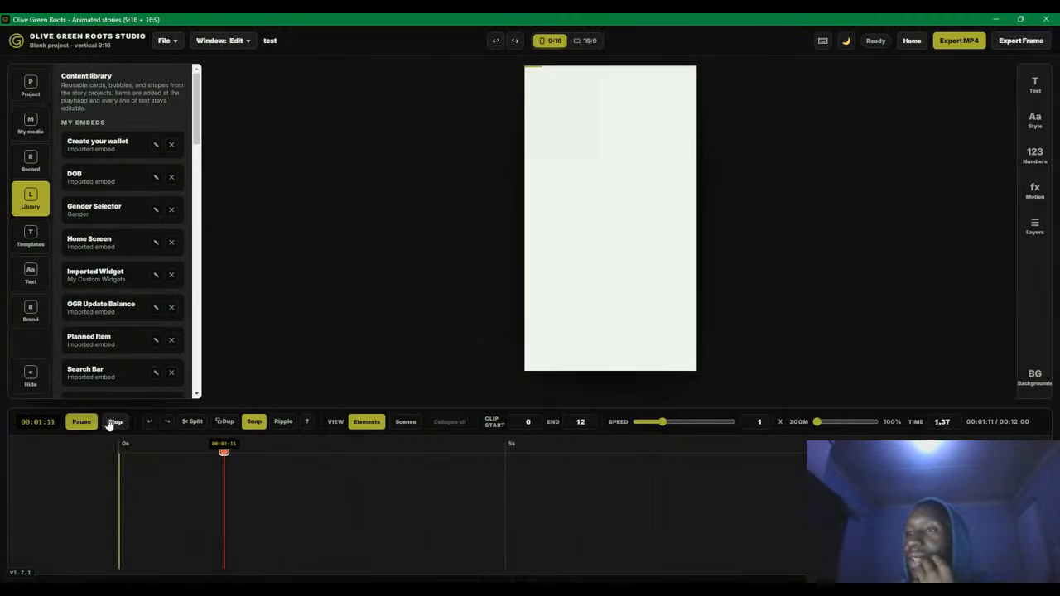
left_click(118, 422)
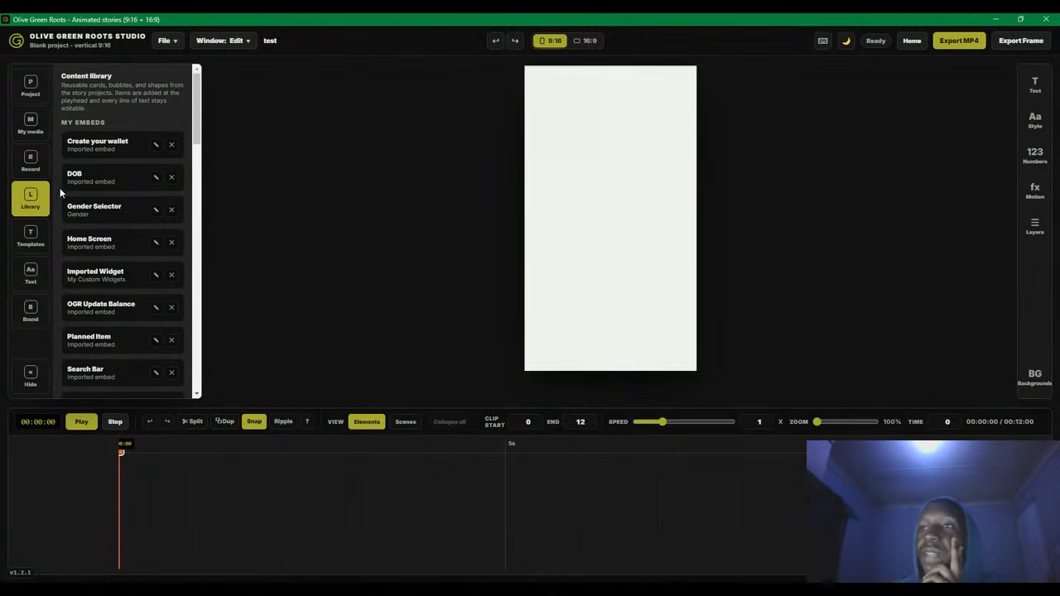
Upload the Whisk image to My media, place it on the video at 0 s, and move the playhead to 1.2 s
left_click(31, 126)
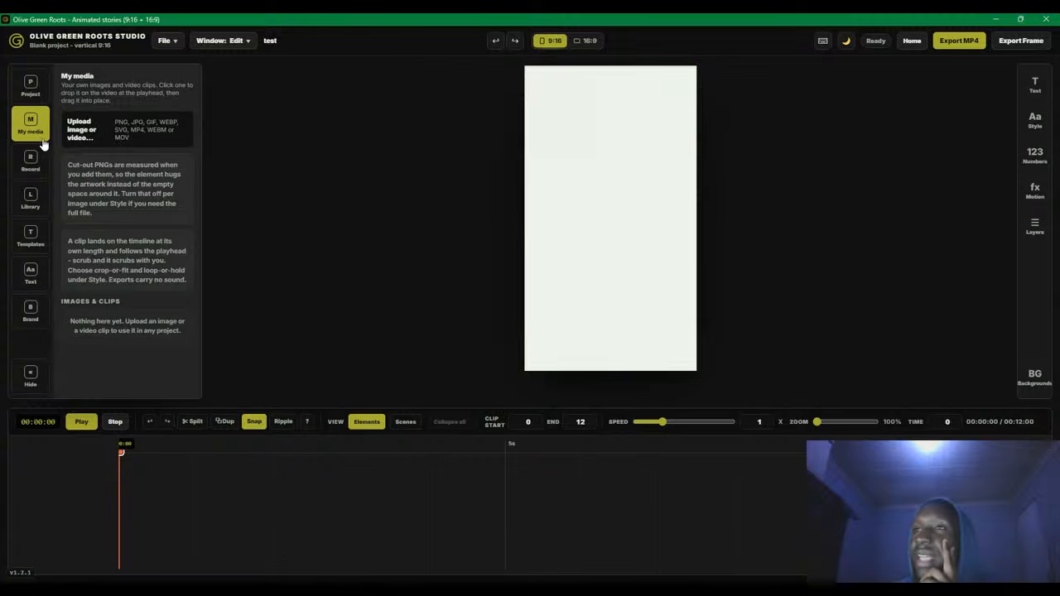
left_click(98, 133)
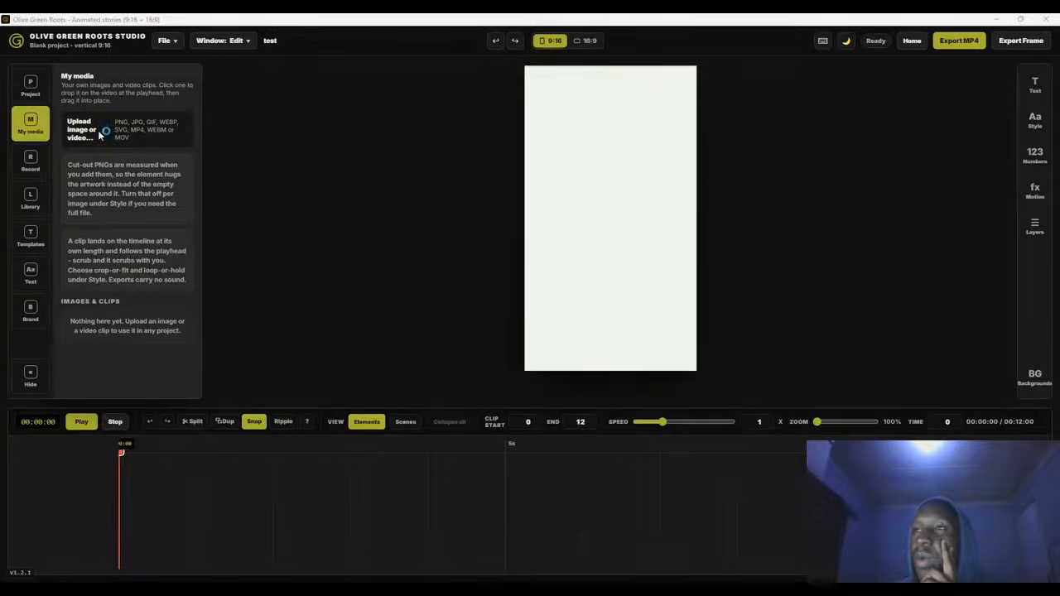
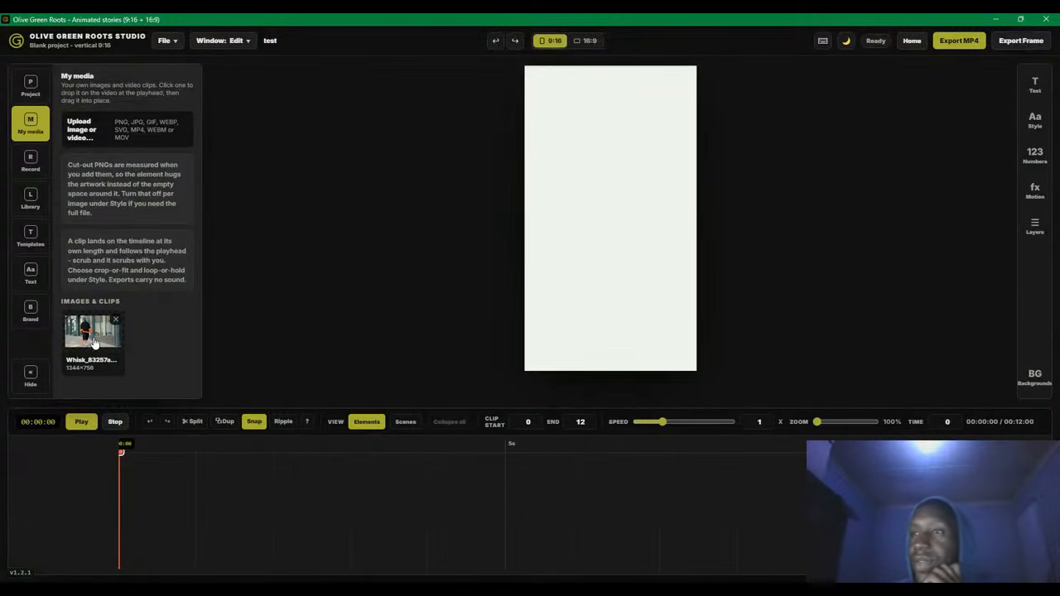
left_click(94, 344)
left_click_drag(187, 443, 212, 445)
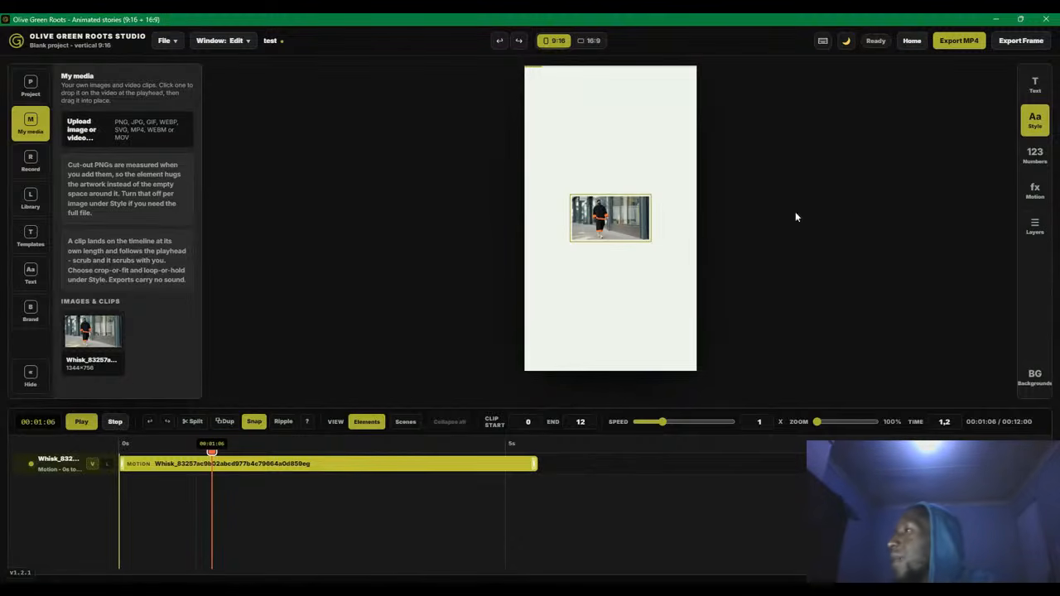
Enlarge the Whisk image to 300% and position it freehand at about X 0, Y 1
left_click(1035, 126)
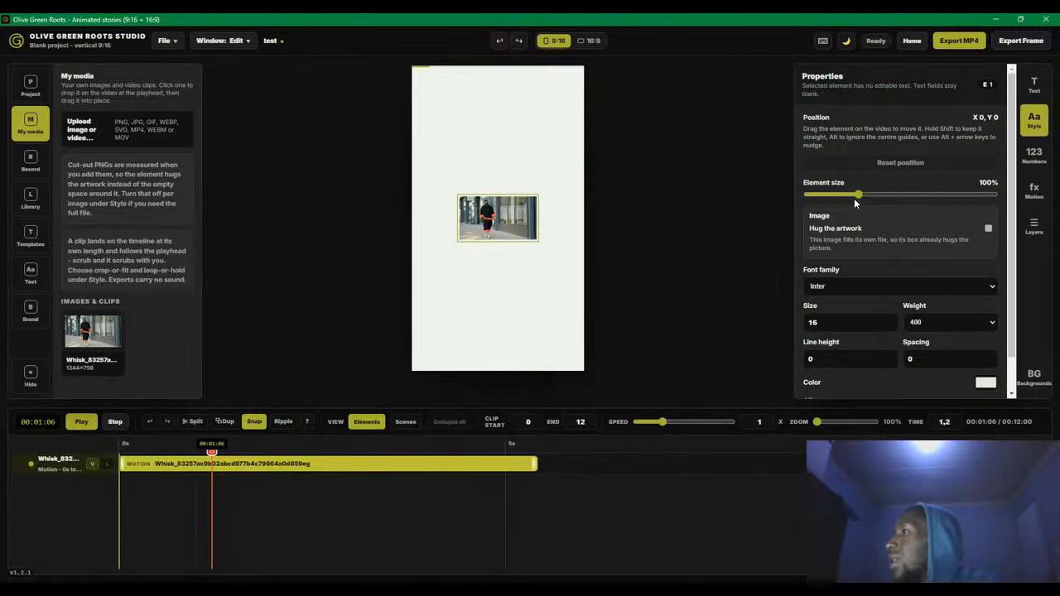
left_click_drag(855, 203, 1039, 207)
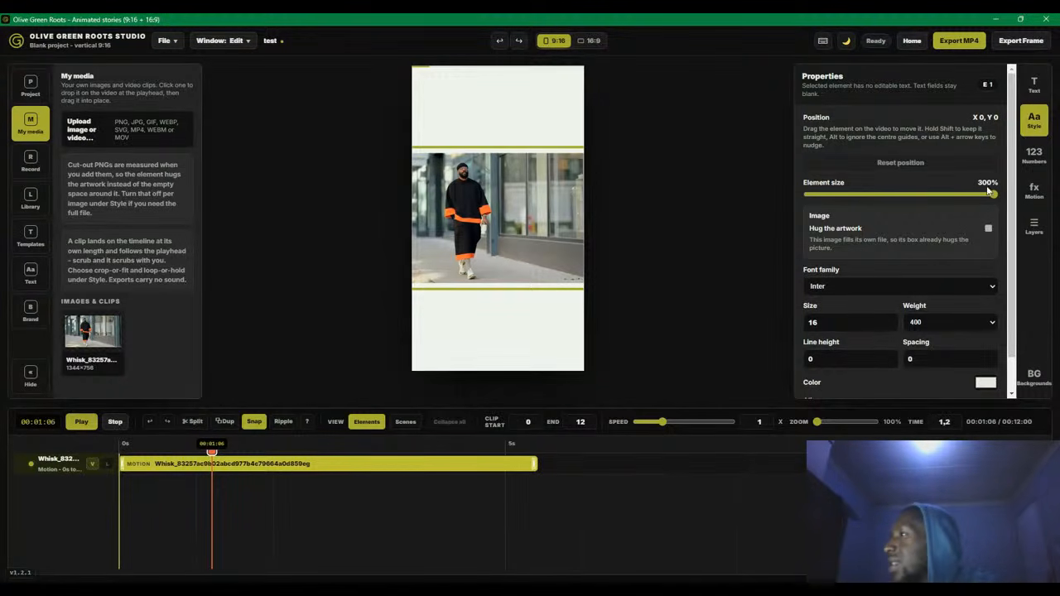
left_click_drag(534, 231, 516, 255)
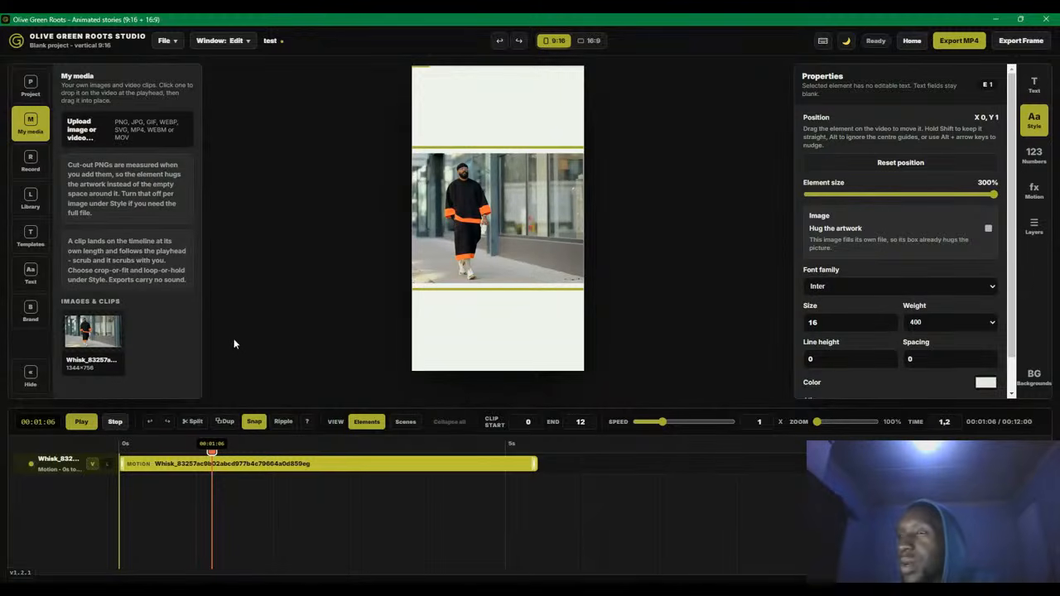
Add the Milestone rail card from the Goal story set at 1.2 s
left_click(18, 201)
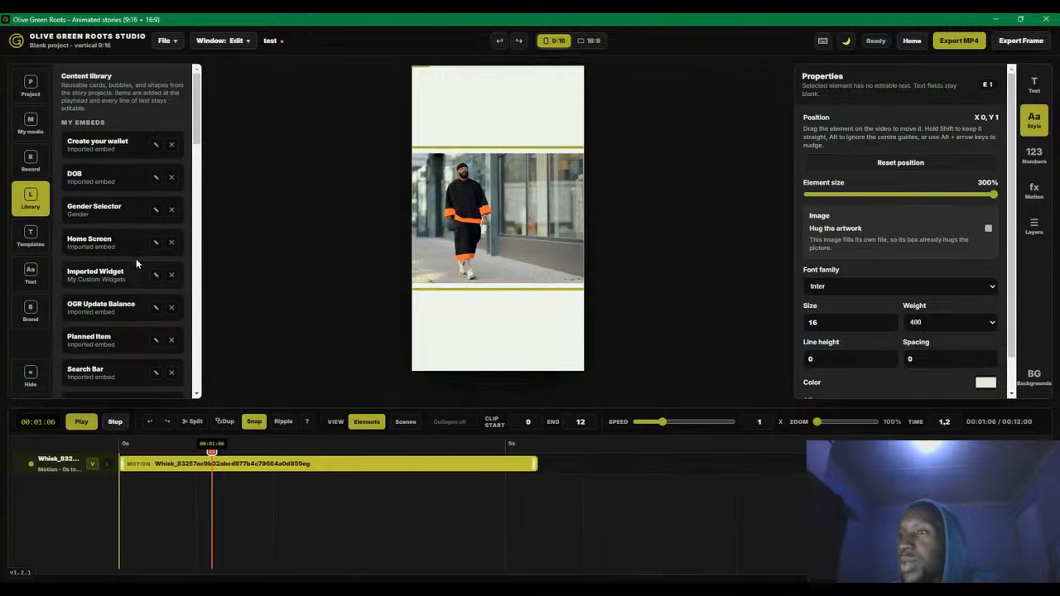
scroll(107, 257, "down", 10)
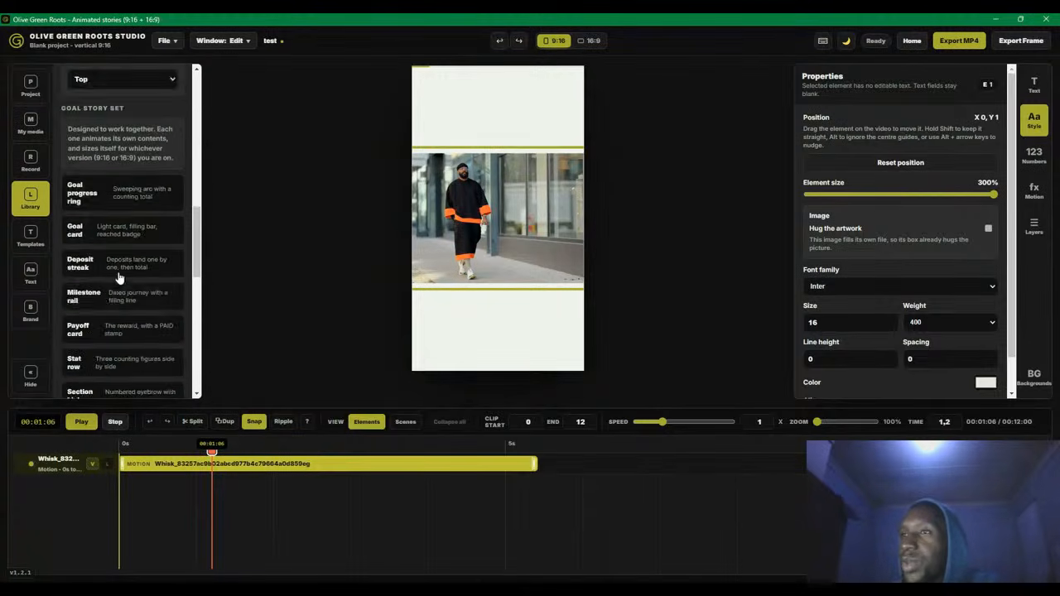
left_click(103, 267)
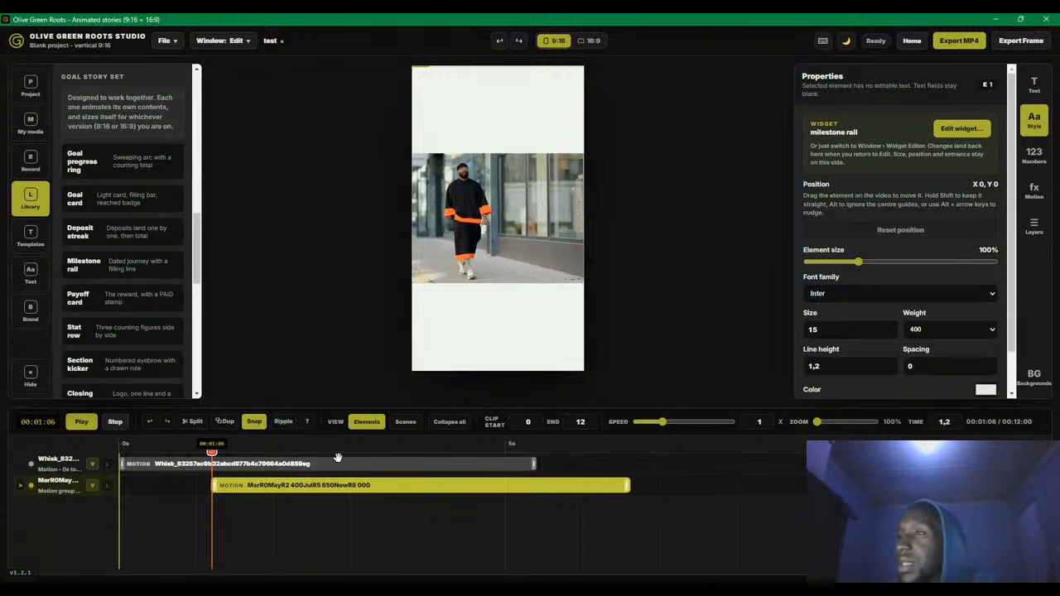
Scrub through the milestone rail, shift its clip to start at 0 s, and play back the video
left_click(291, 452)
left_click_drag(291, 454, 515, 451)
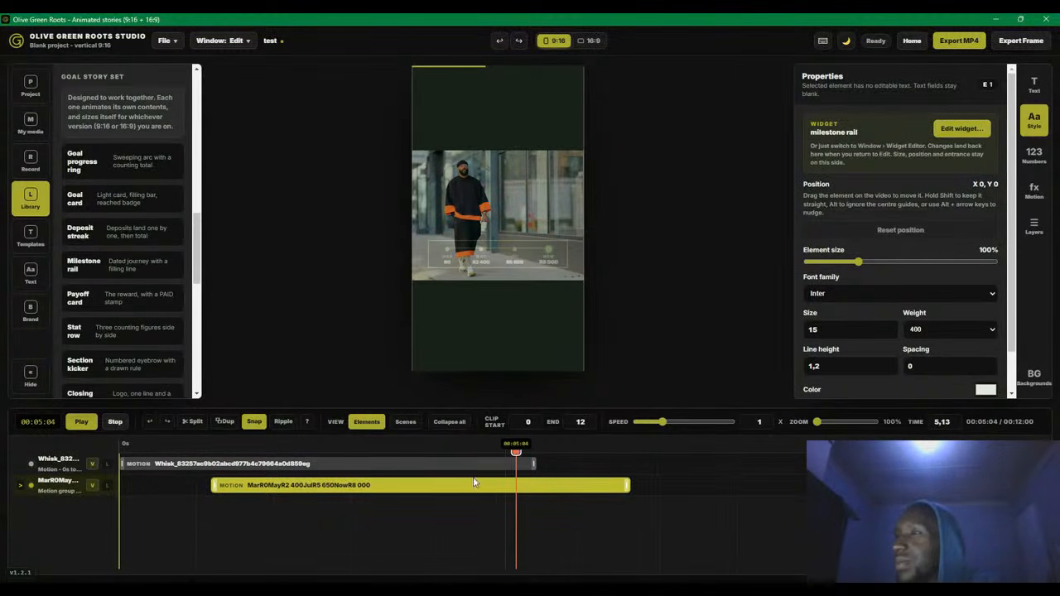
left_click_drag(442, 452, 505, 453)
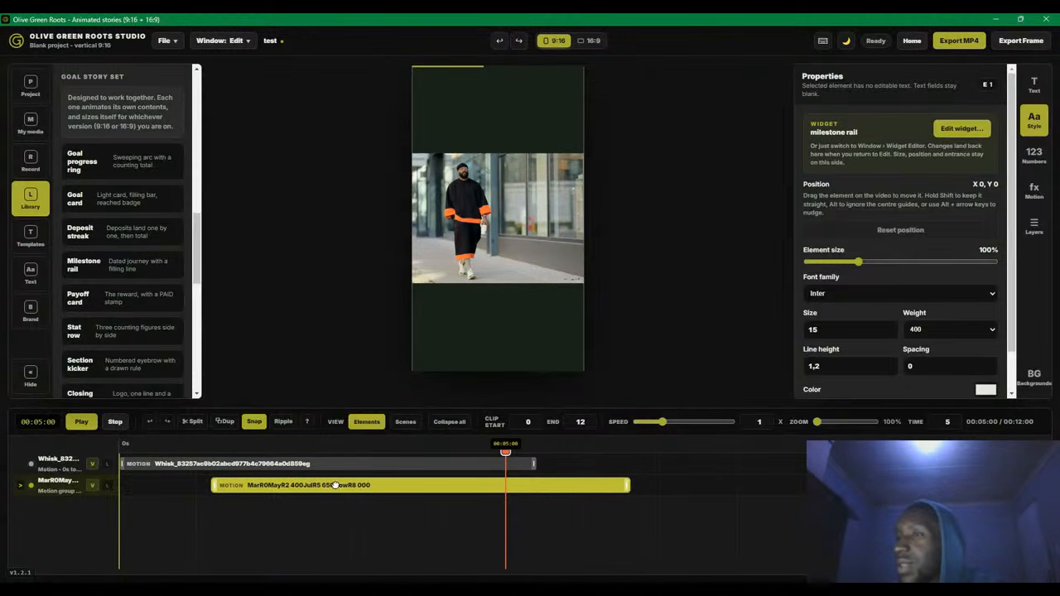
left_click_drag(334, 485, 243, 486)
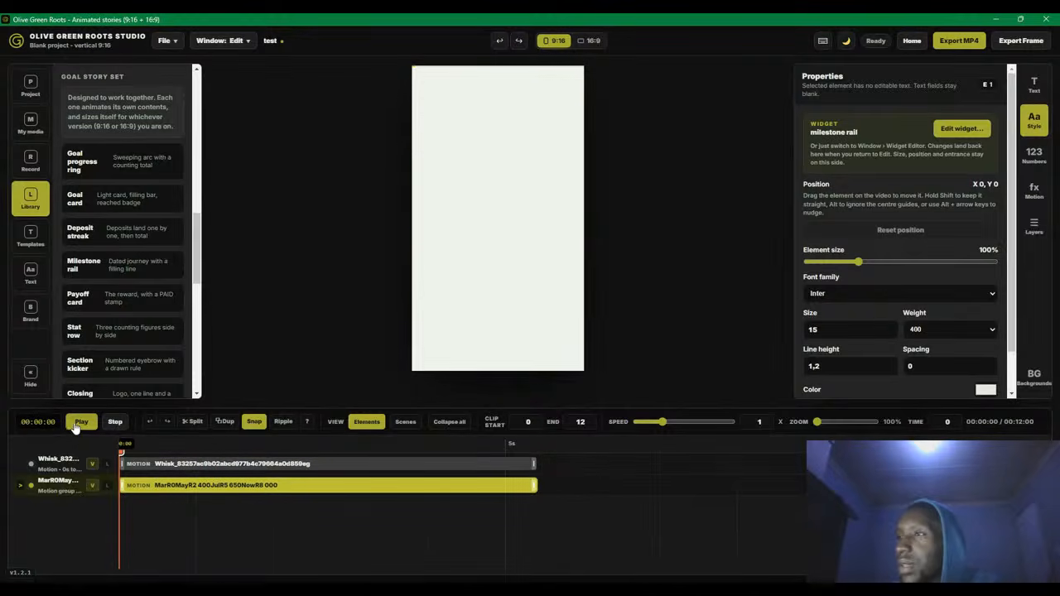
left_click(77, 423)
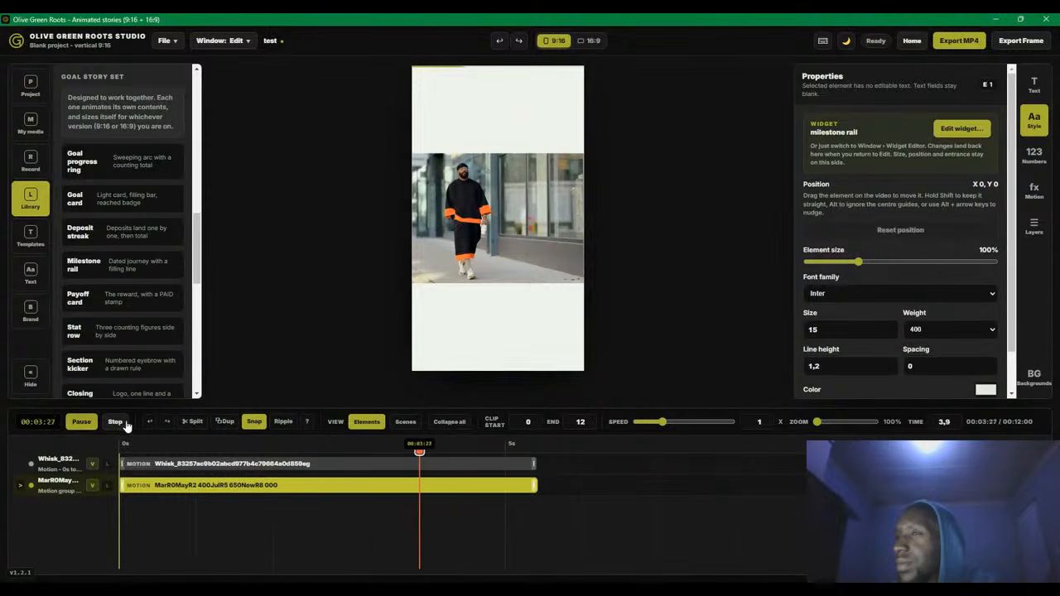
left_click(117, 423)
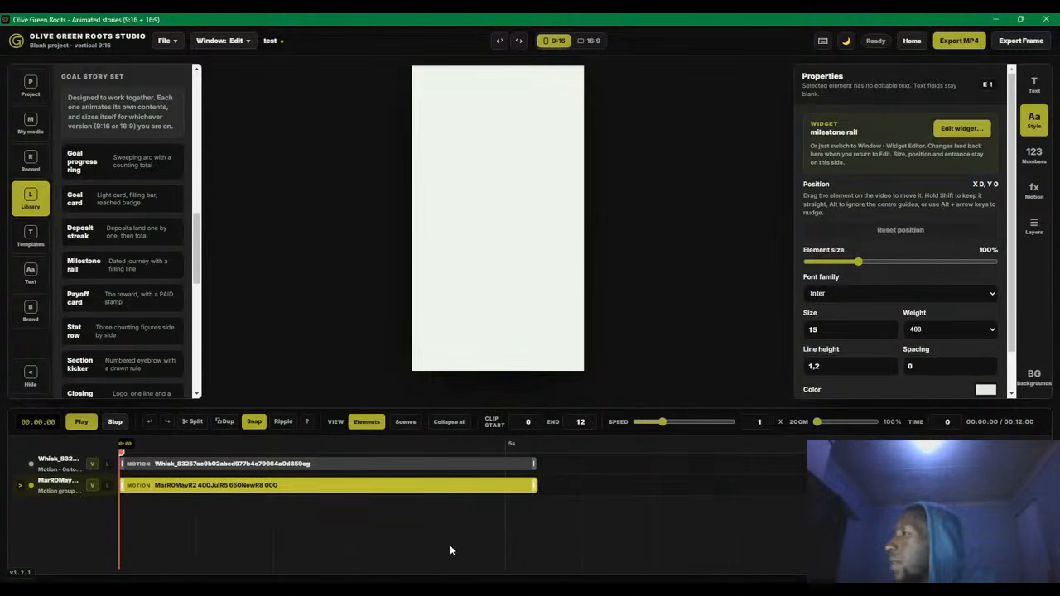
Scrub to 2.97 s and examine the Whisk image and milestone rail in the layer stack, leaving the milestone rail selected
left_click(272, 464)
left_click(222, 447)
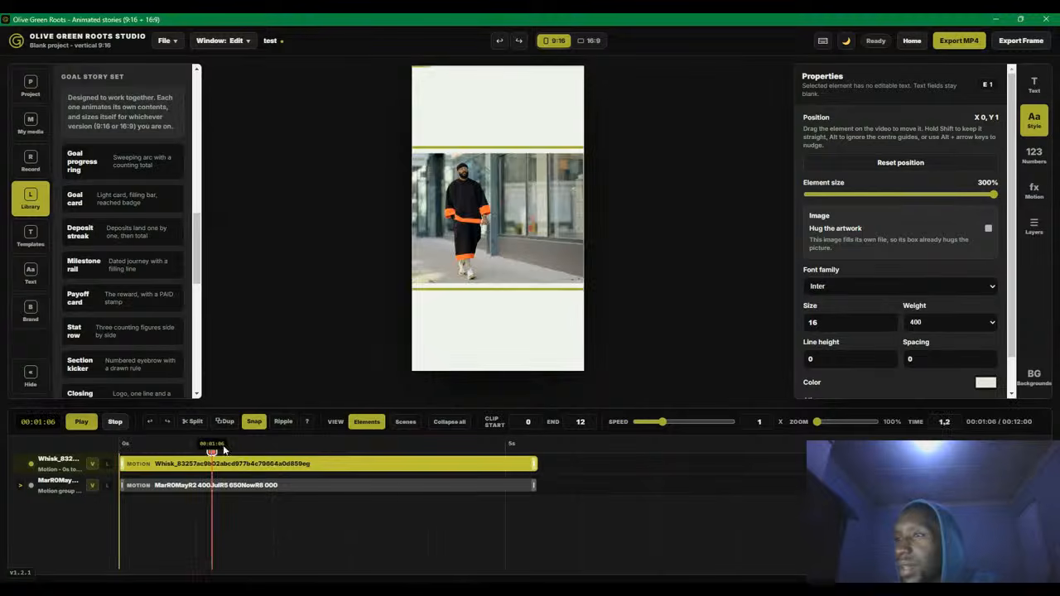
left_click_drag(222, 448, 347, 462)
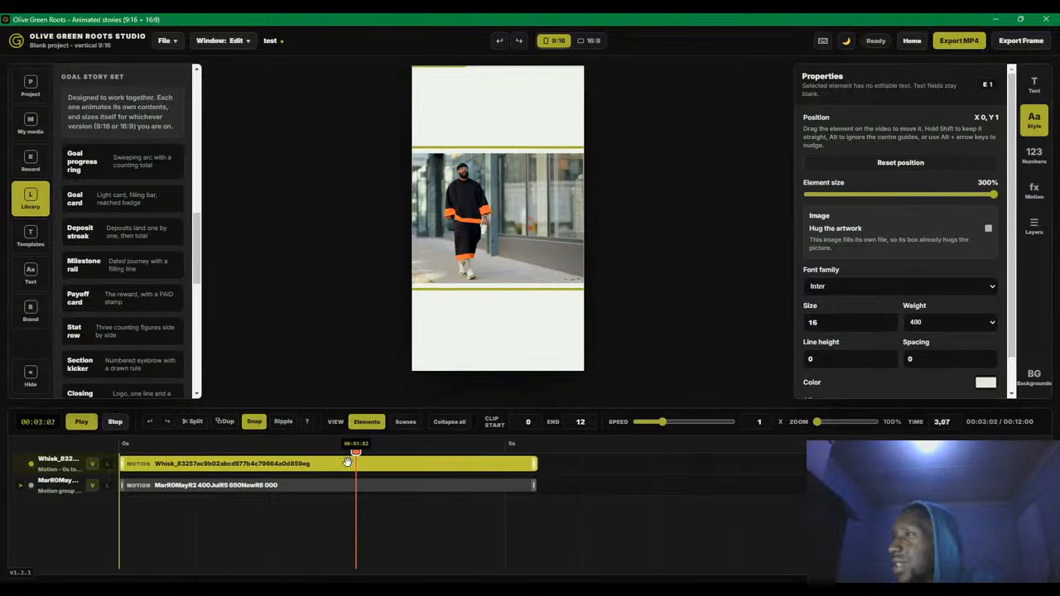
left_click(1033, 225)
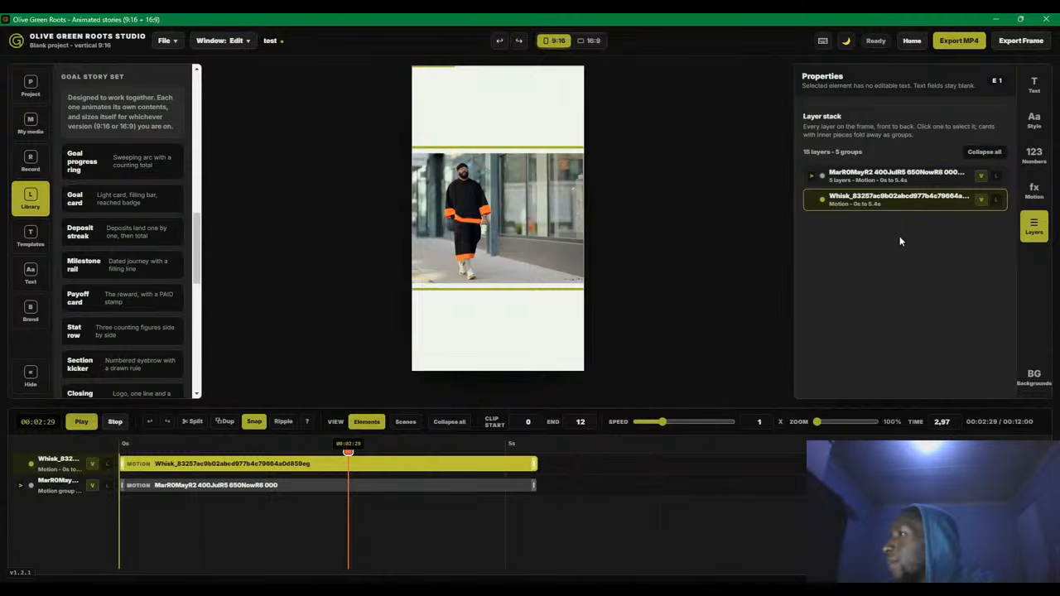
left_click(250, 485)
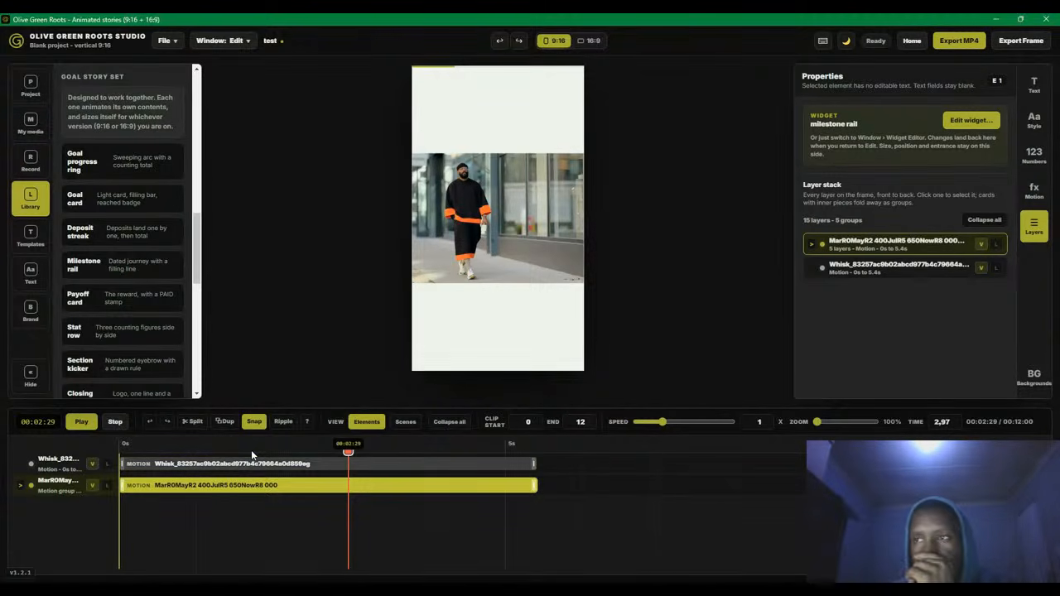
Delete the milestone rail from the timeline and scrub the Whisk image to 0.7 s
key("Delete")
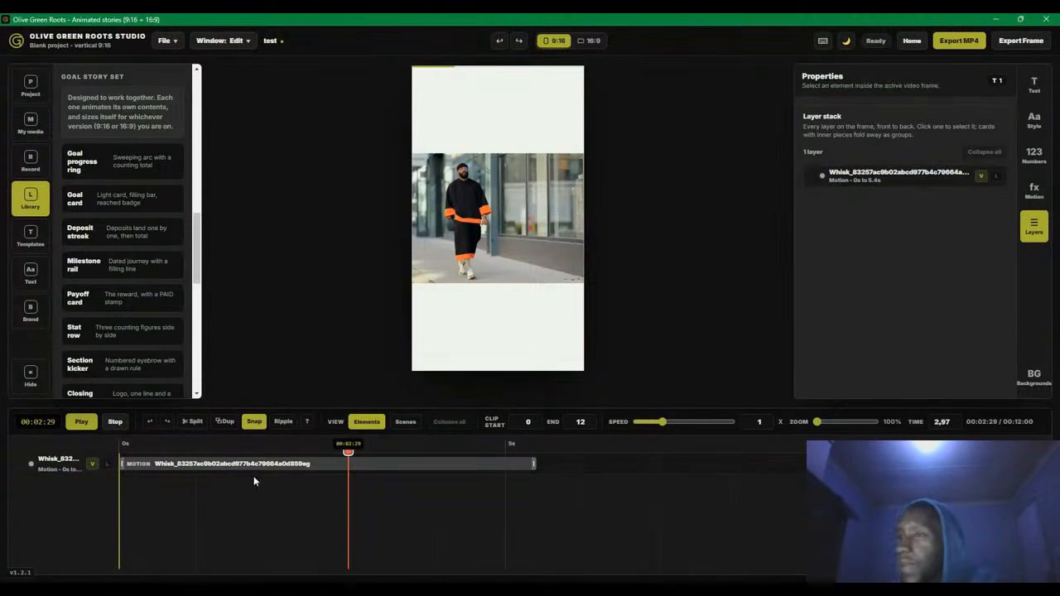
left_click(212, 460)
left_click(222, 538)
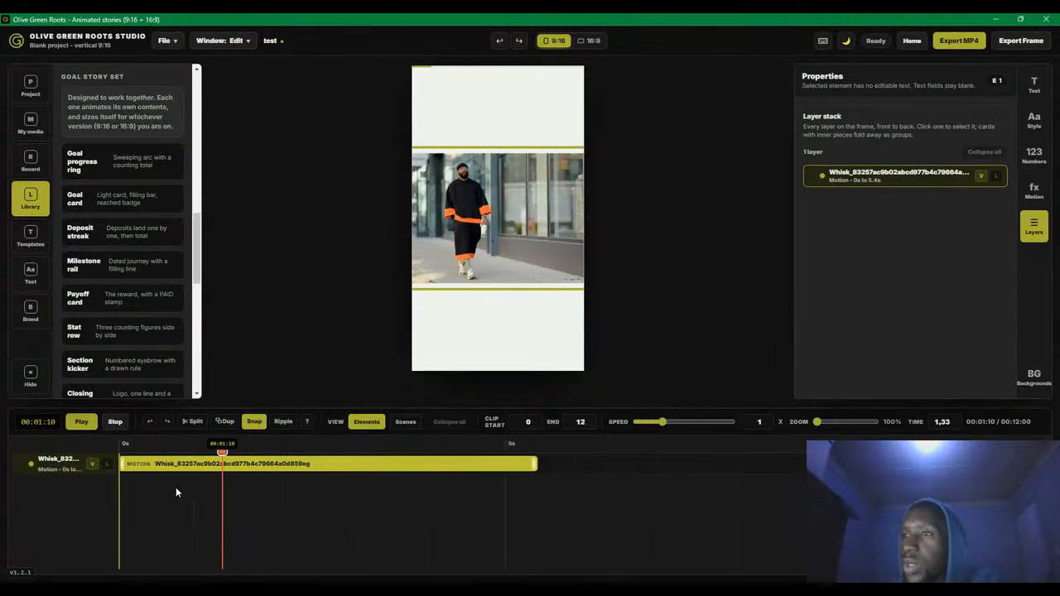
left_click(151, 487)
left_click(174, 452)
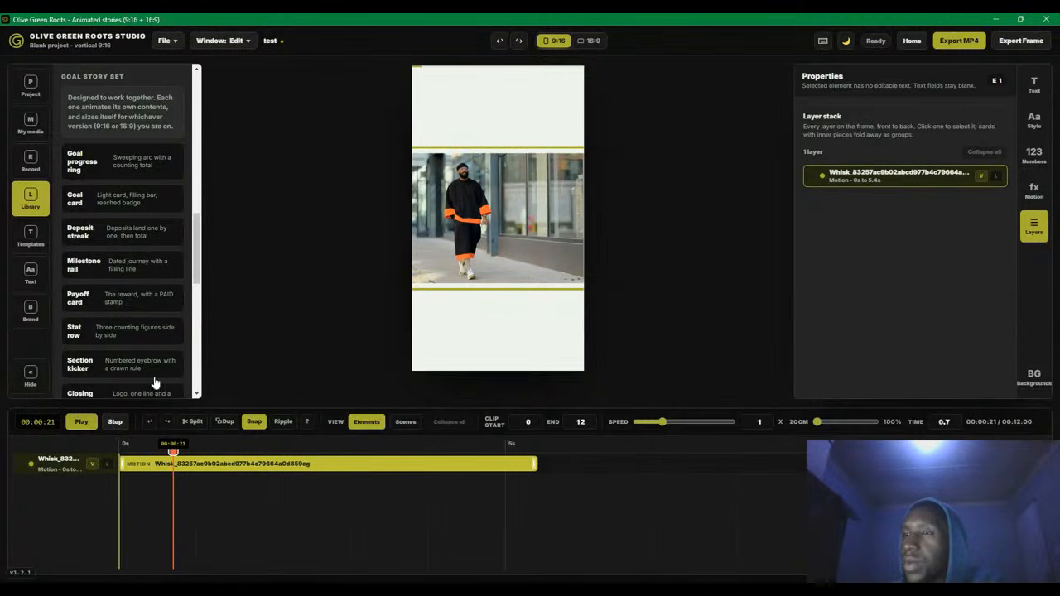
Add the Closing lockup card from the Goal story set at 0.7 s and scrub through it
scroll(113, 284, "down", 3)
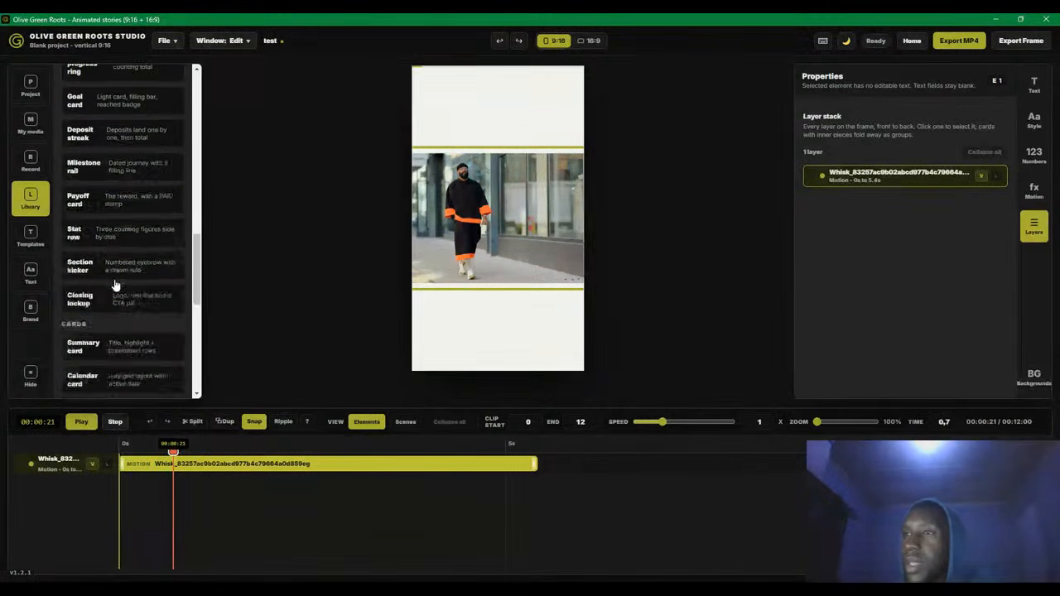
left_click(114, 288)
left_click_drag(173, 451, 498, 475)
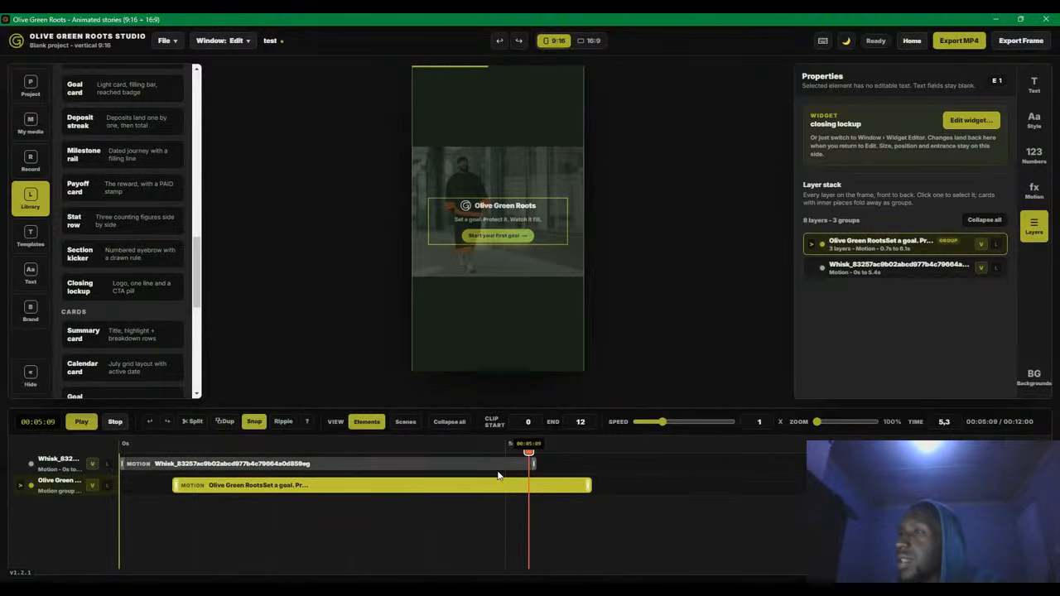
Delete the closing lockup and the Whisk image, emptying the frame
left_click(419, 495)
key("Delete")
scroll(87, 254, "down", 3)
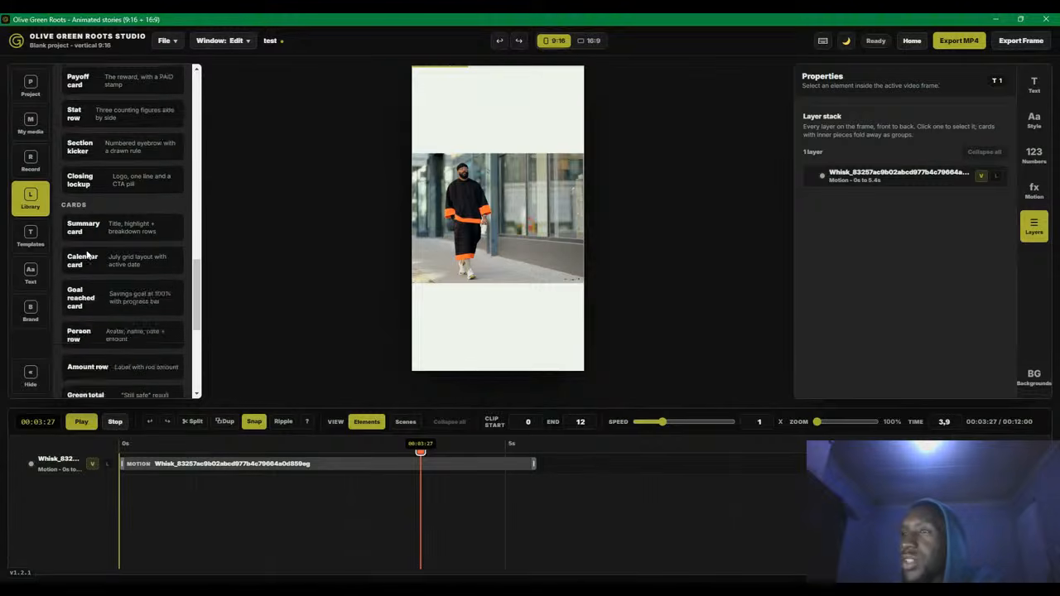
scroll(87, 254, "down", 3)
left_click(166, 464)
key("Delete")
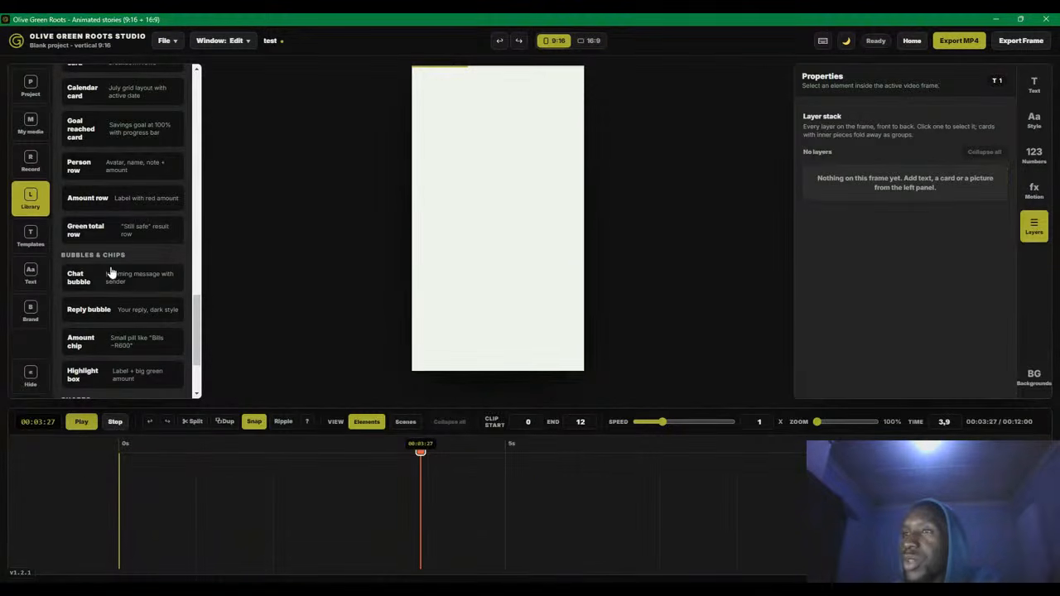
Add a Reply bubble with its clip starting at 0 s, insert the Whisk image at about 1 s, and scrub to 3 s
left_click(124, 320)
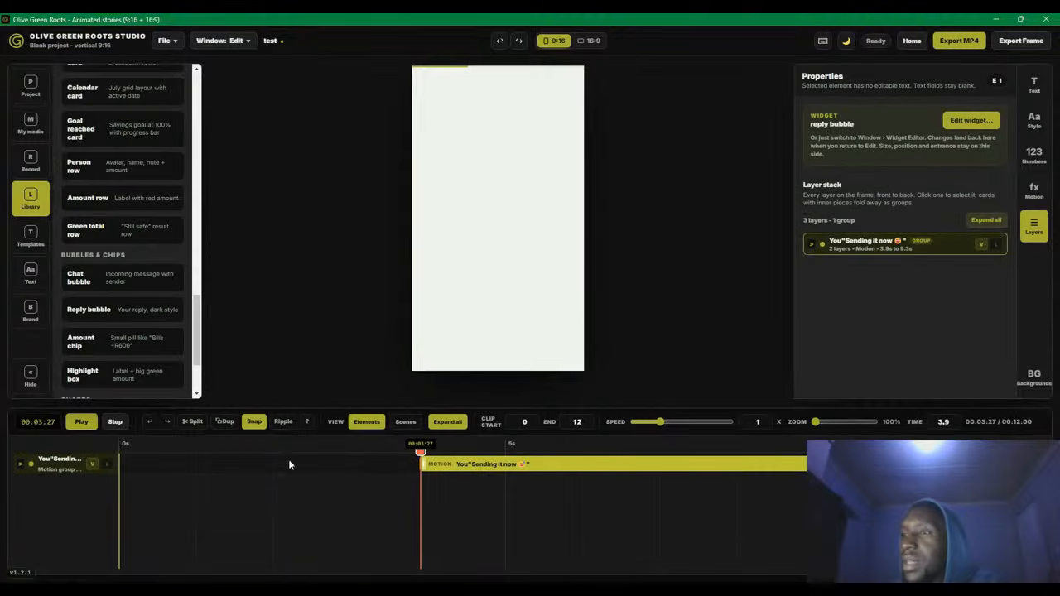
left_click_drag(455, 464, 192, 450)
left_click(33, 131)
left_click(111, 318)
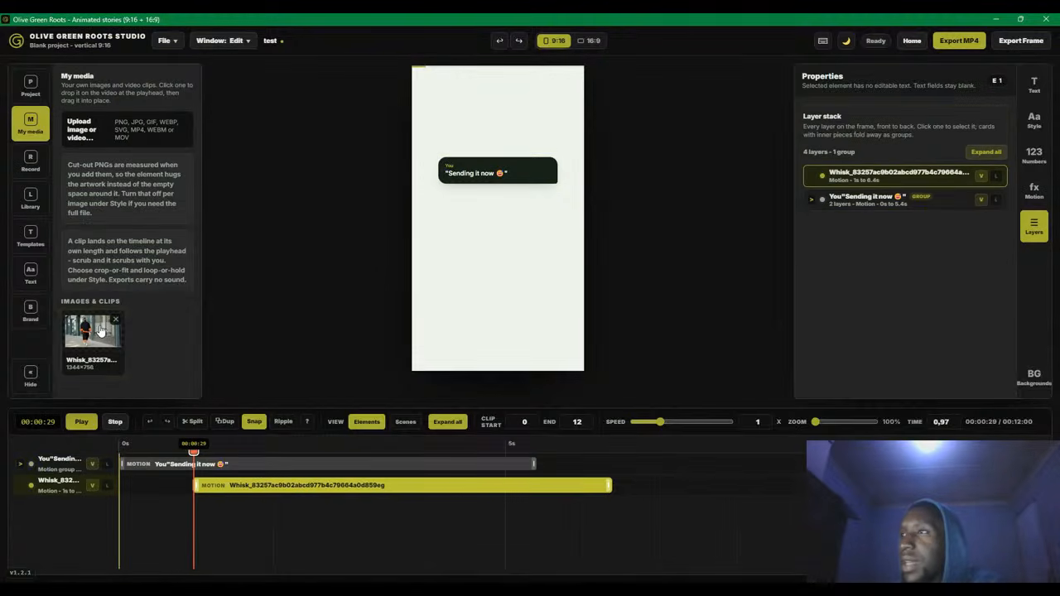
left_click_drag(262, 450, 351, 453)
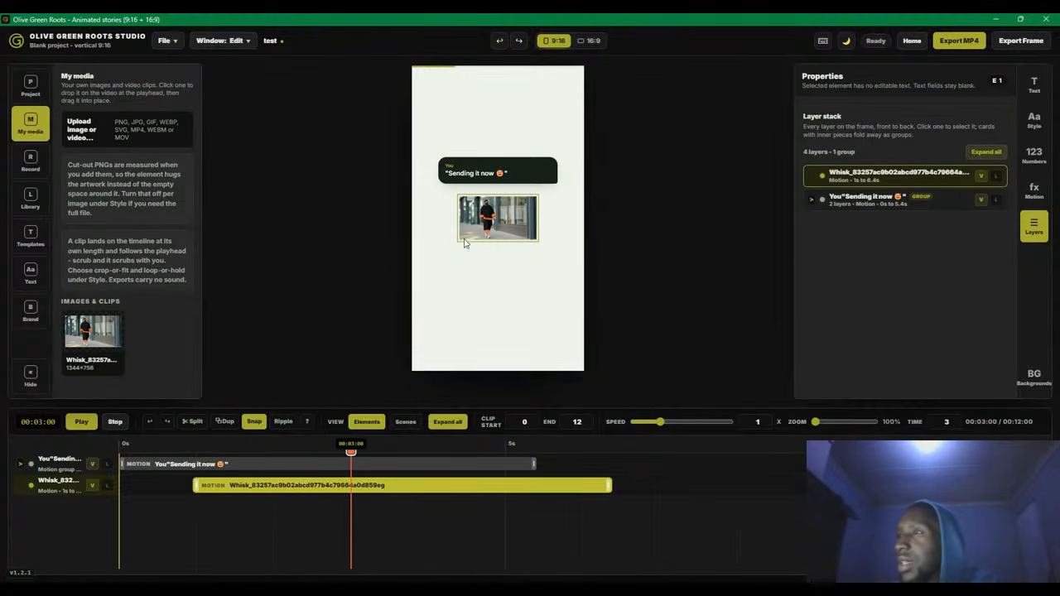
Arrange the reply bubble at about X 0, Y -60 above the Whisk image, leaving the bubble selected
left_click_drag(465, 243, 465, 216)
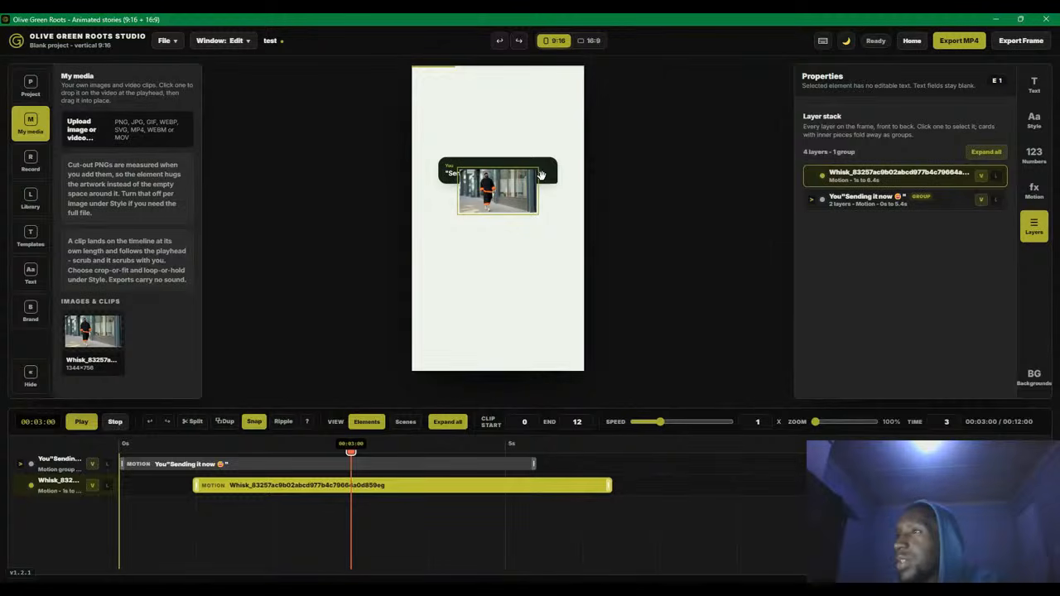
left_click_drag(541, 174, 549, 154)
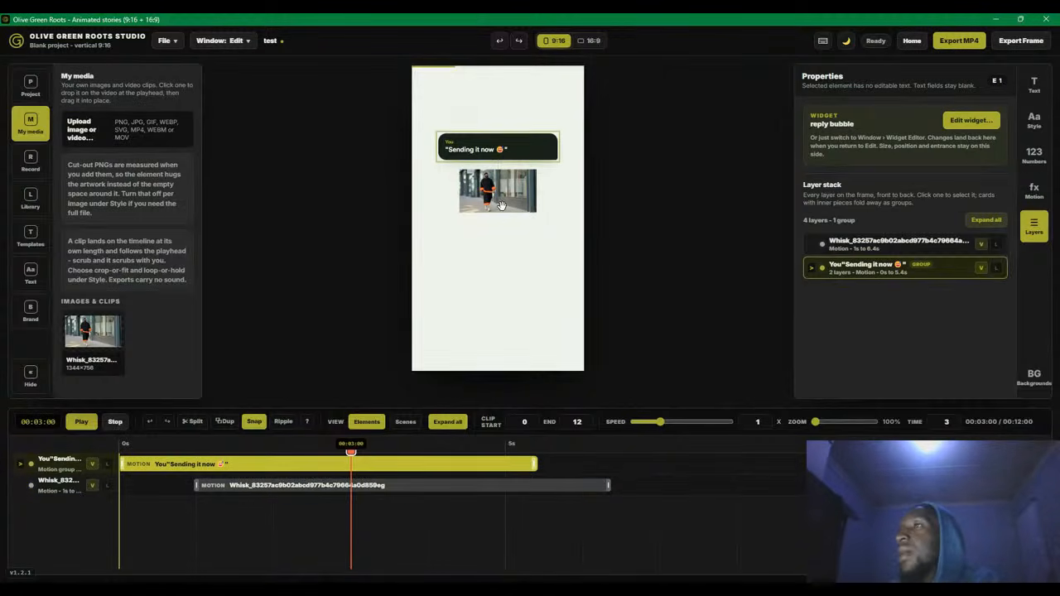
left_click_drag(501, 206, 501, 213)
left_click(481, 149)
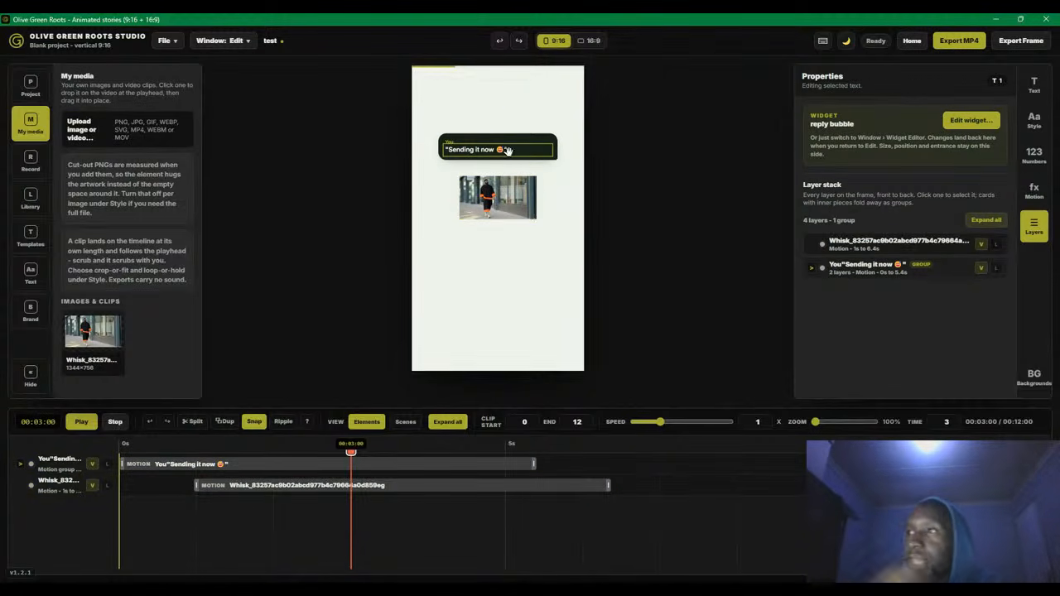
left_click(496, 136)
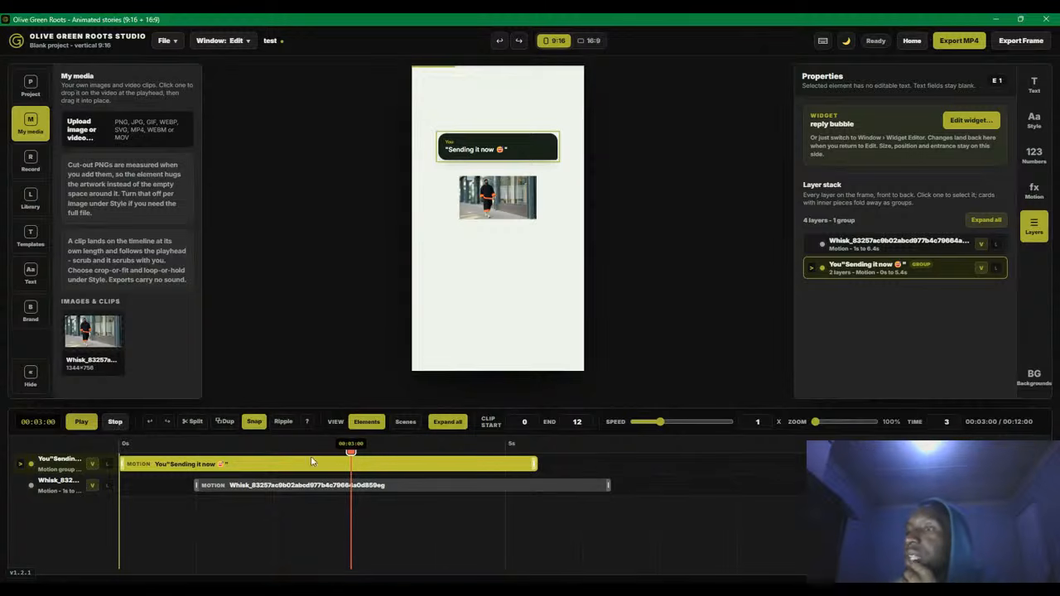
Switch to the Keyframes window, try rotating the reply bubble to about 14, and return its rotation to 0
left_click(222, 41)
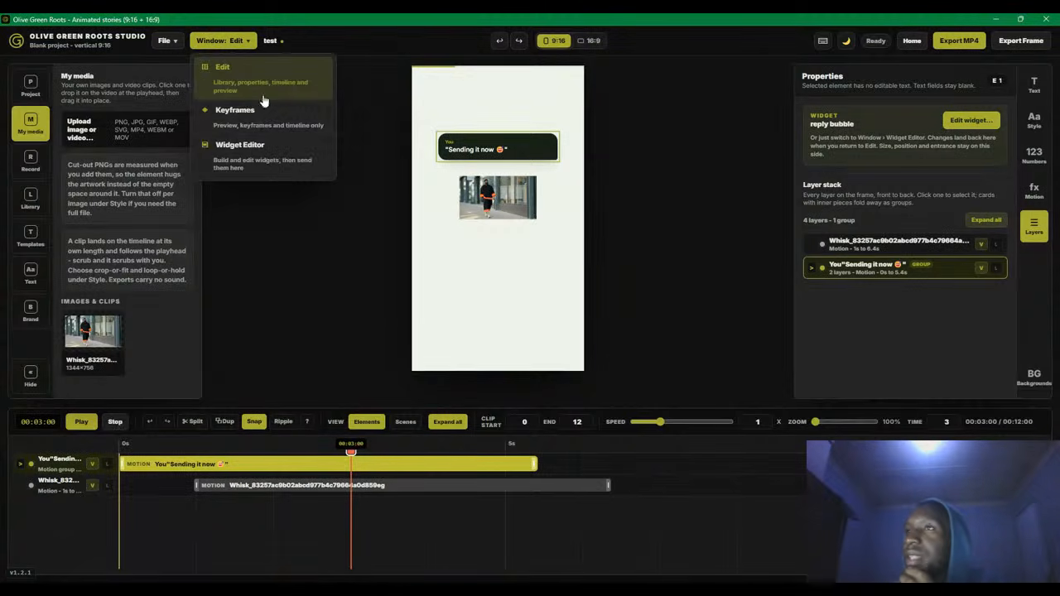
left_click(232, 112)
left_click(159, 268)
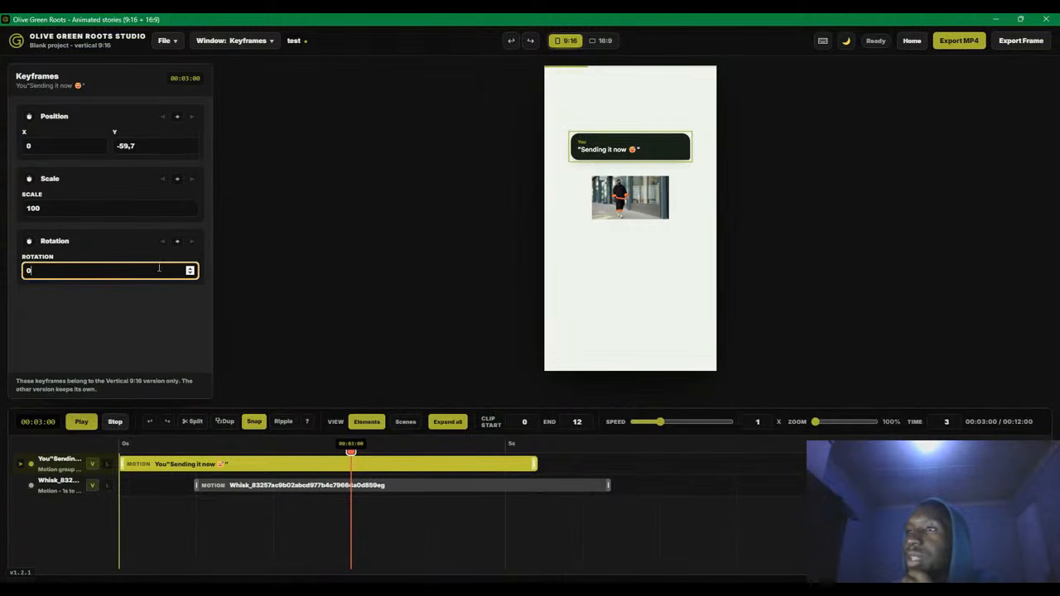
left_click(192, 269)
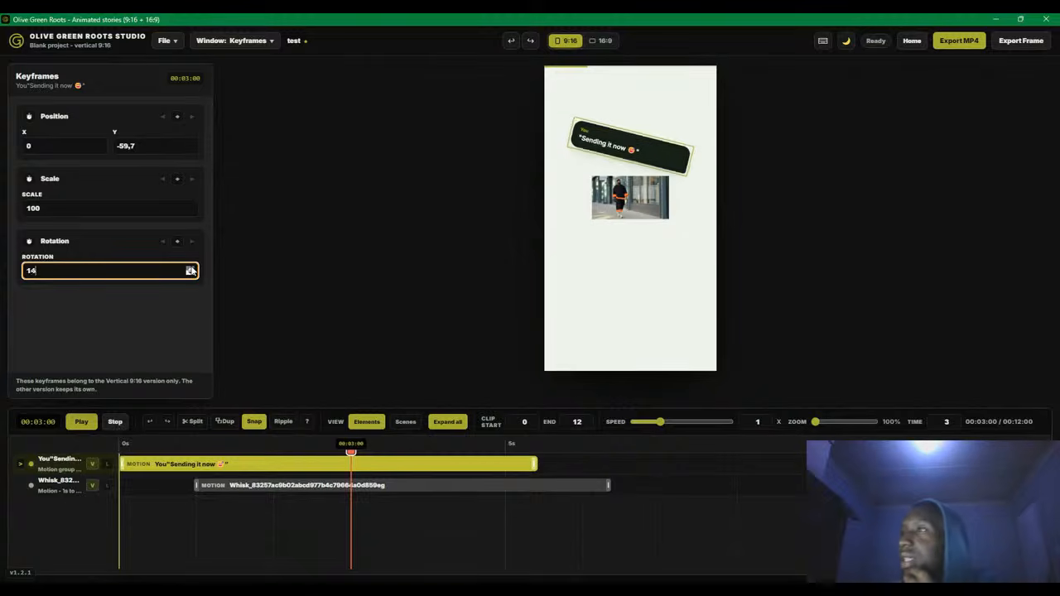
left_click_drag(191, 271, 191, 276)
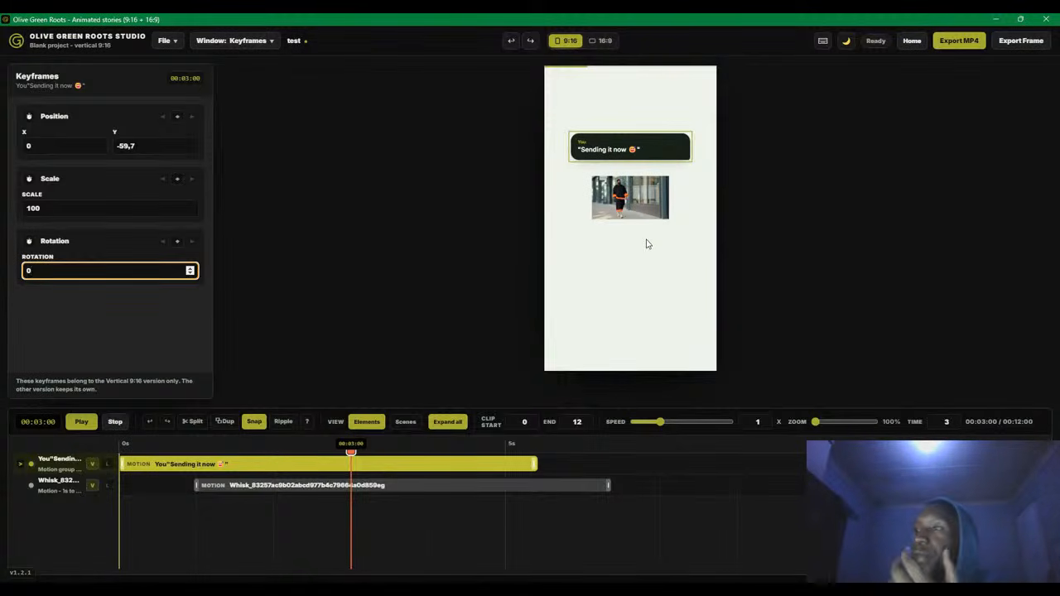
Move the reply bubble and the Whisk image lower on the frame, with the image at about X 0, Y 40
left_click(620, 195)
left_click_drag(646, 146, 625, 239)
left_click(645, 201)
left_click(628, 204)
left_click(631, 162)
left_click(630, 195)
left_click(636, 178)
left_click(642, 180)
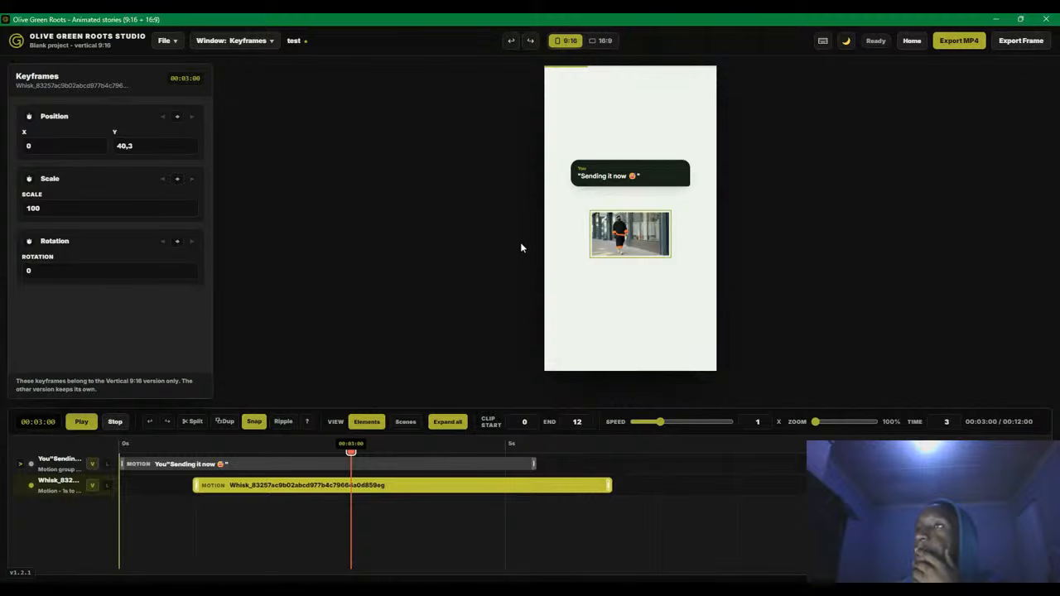
Open the Widget Editor and collapse the Typography & Text category in the widget library
left_click(240, 40)
left_click(272, 158)
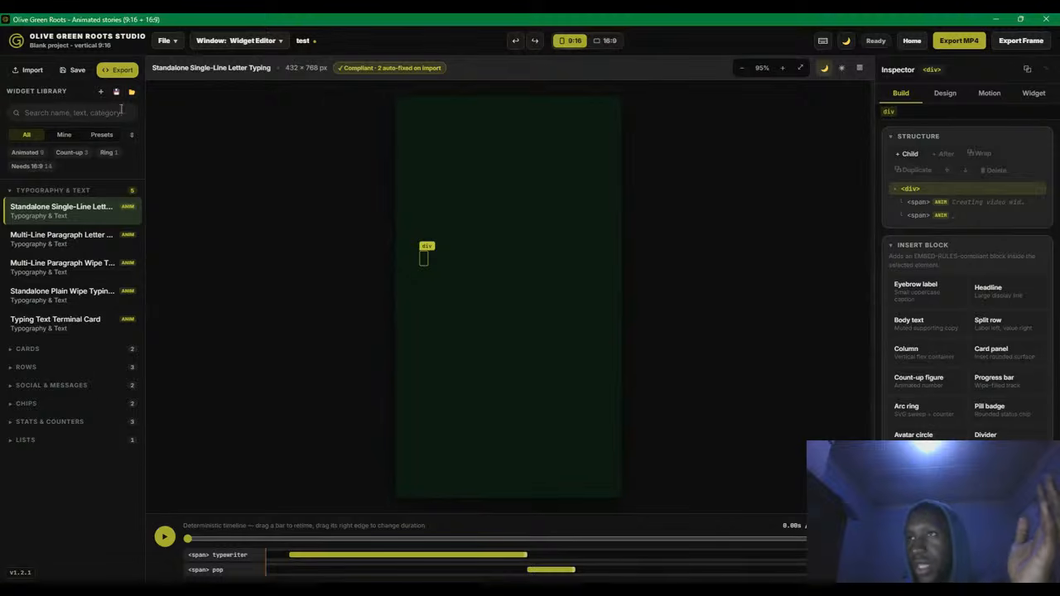
left_click(50, 195)
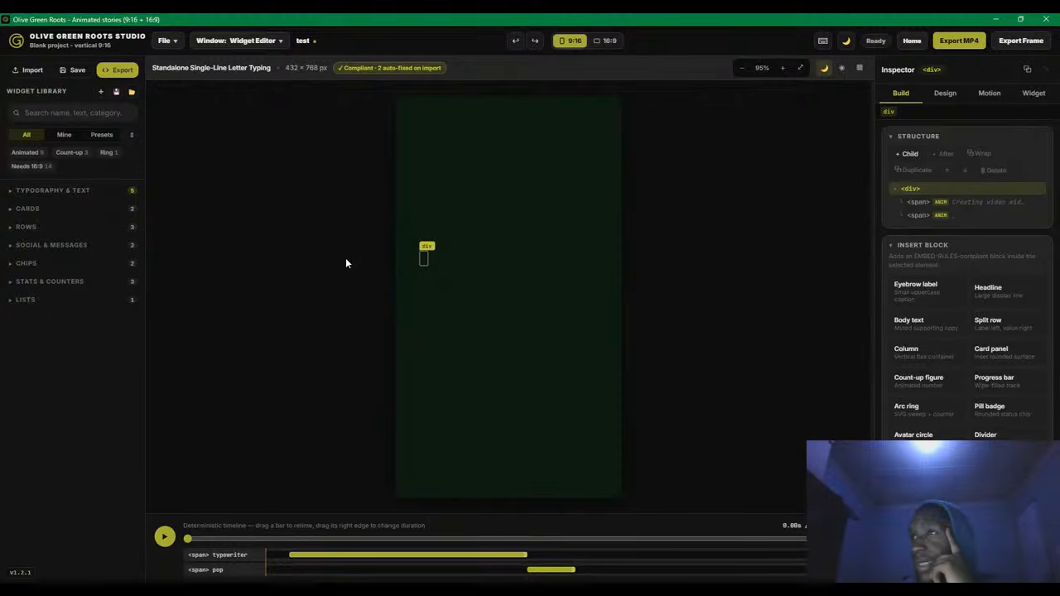
Compare the widget preview in 9:16 and 16:9, leaving it in 16:9
left_click(599, 41)
left_click(573, 42)
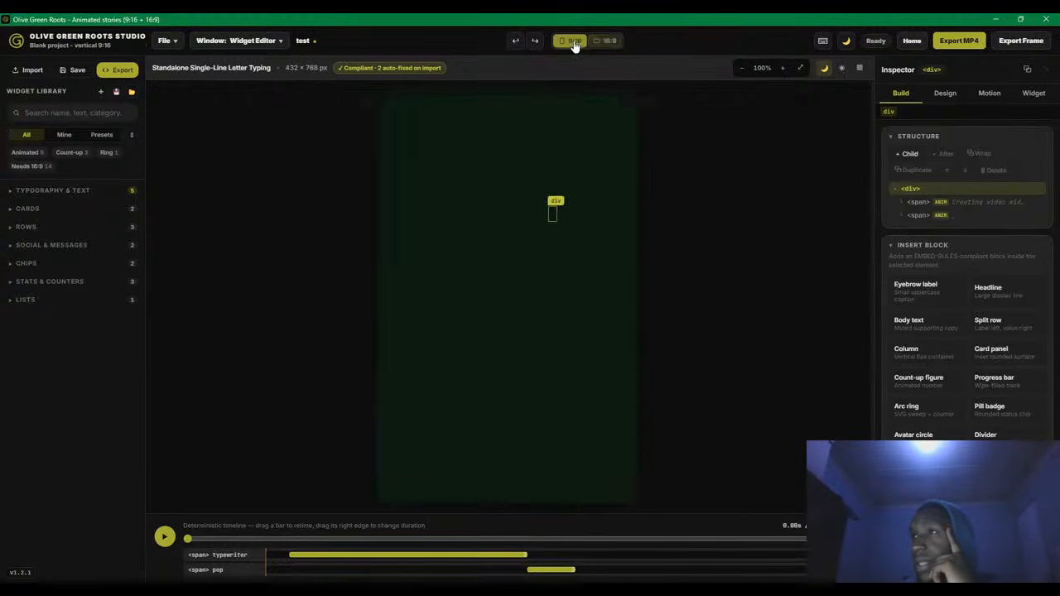
left_click(607, 41)
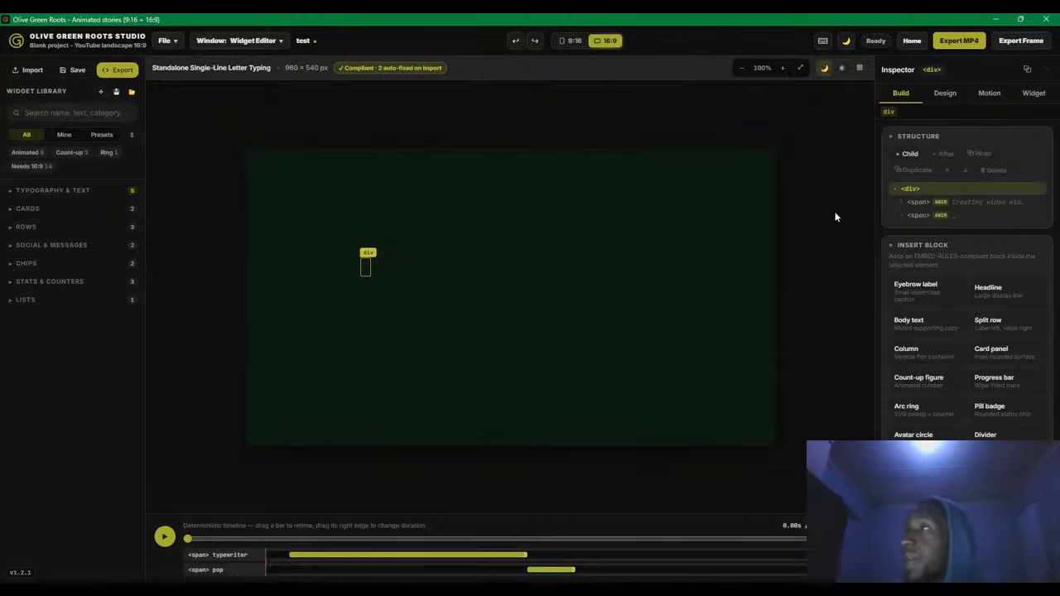
Return to the Home page and open the test workspace
left_click(902, 41)
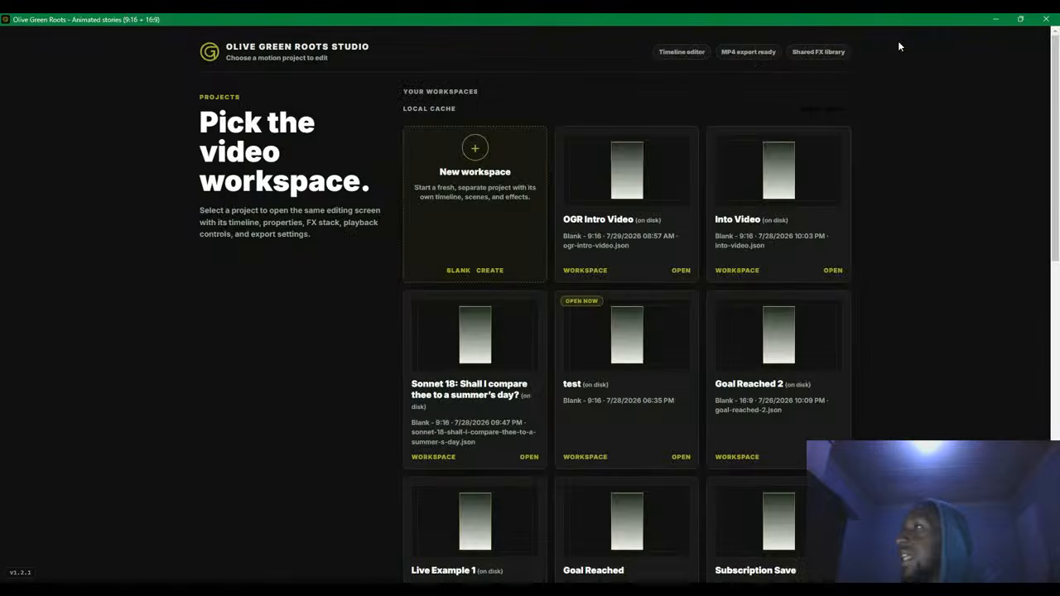
left_click(639, 342)
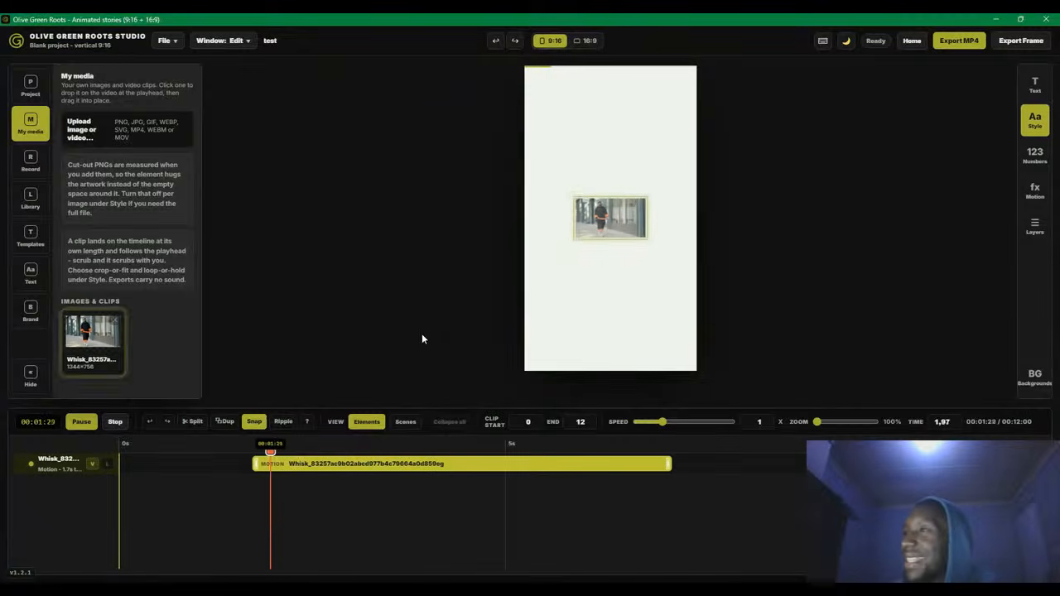
Pause playback, shift the Whisk clip to start at 0 s, and scrub to 1 s
left_click(89, 424)
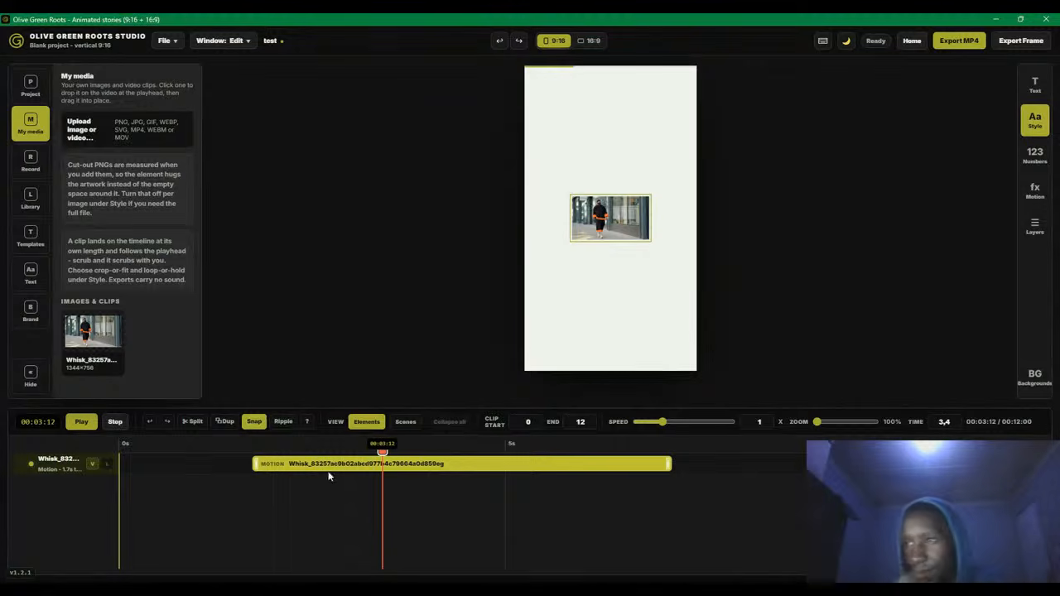
left_click_drag(327, 473, 153, 458)
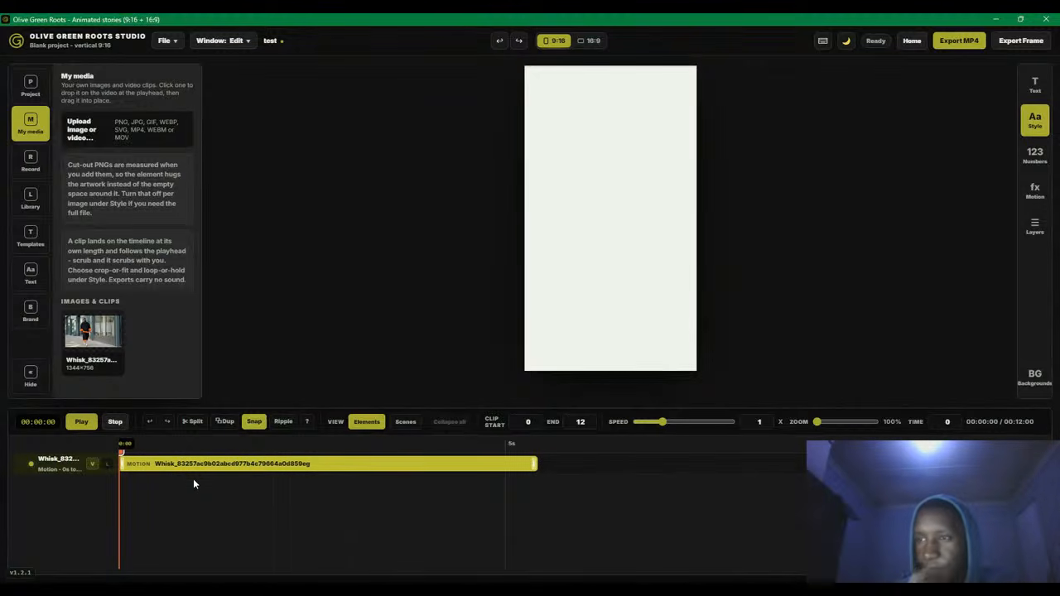
left_click(196, 446)
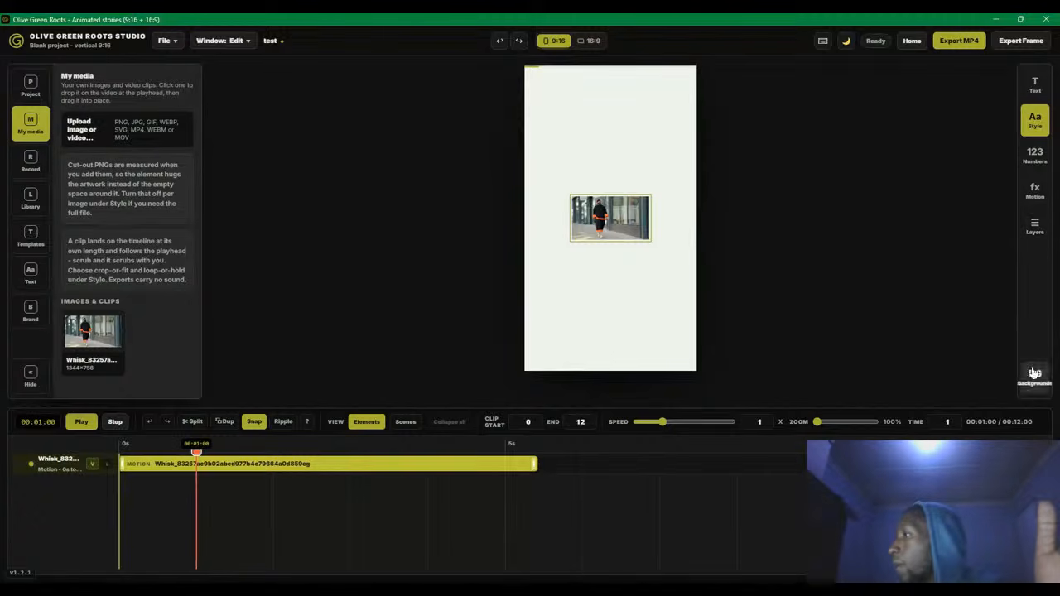
Delete the Whisk clip and switch the timeline to the Scenes view
left_click(1034, 376)
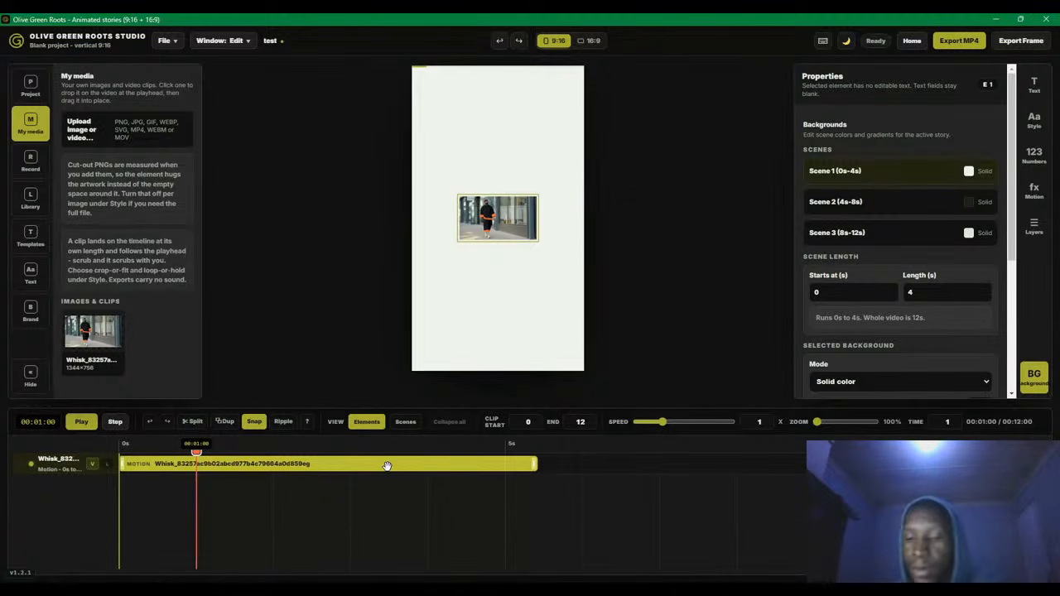
key("Delete")
left_click(394, 422)
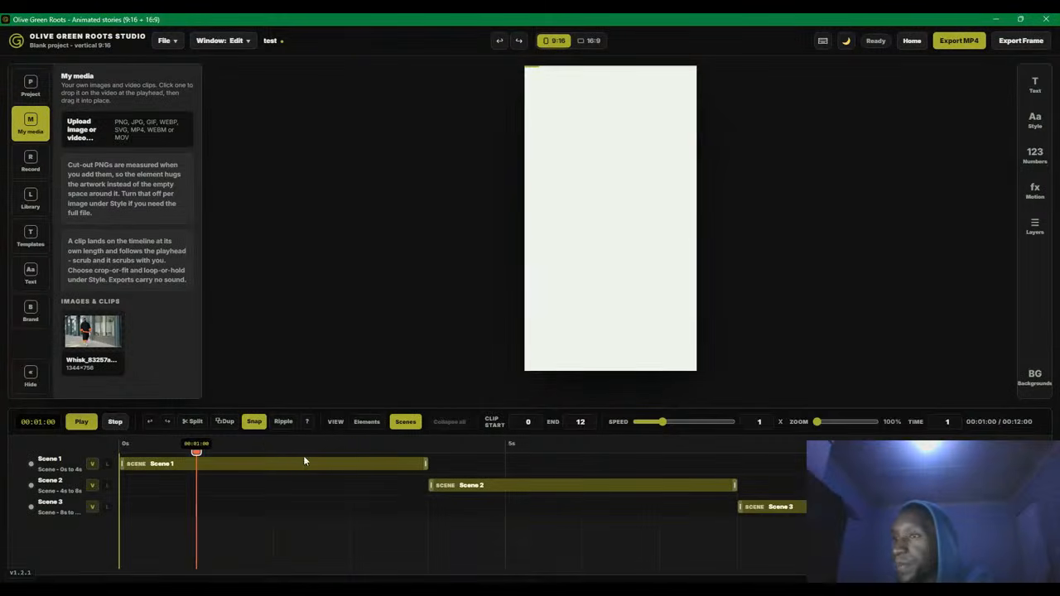
Delete the second and third scenes, keeping only Scene 1, and scrub to 1.83 s
left_click(279, 462)
left_click(717, 487)
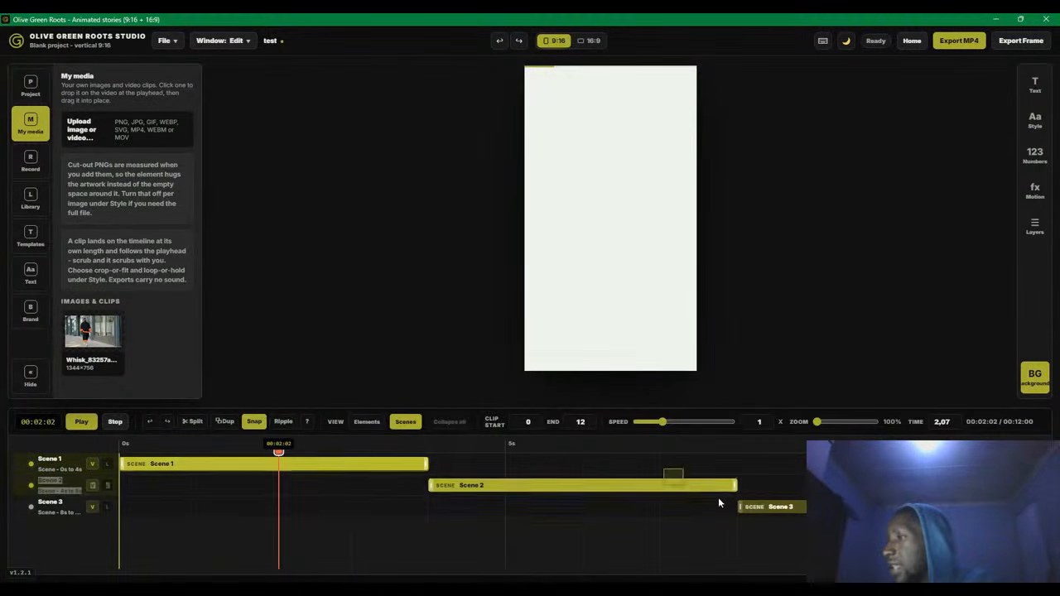
key("Delete")
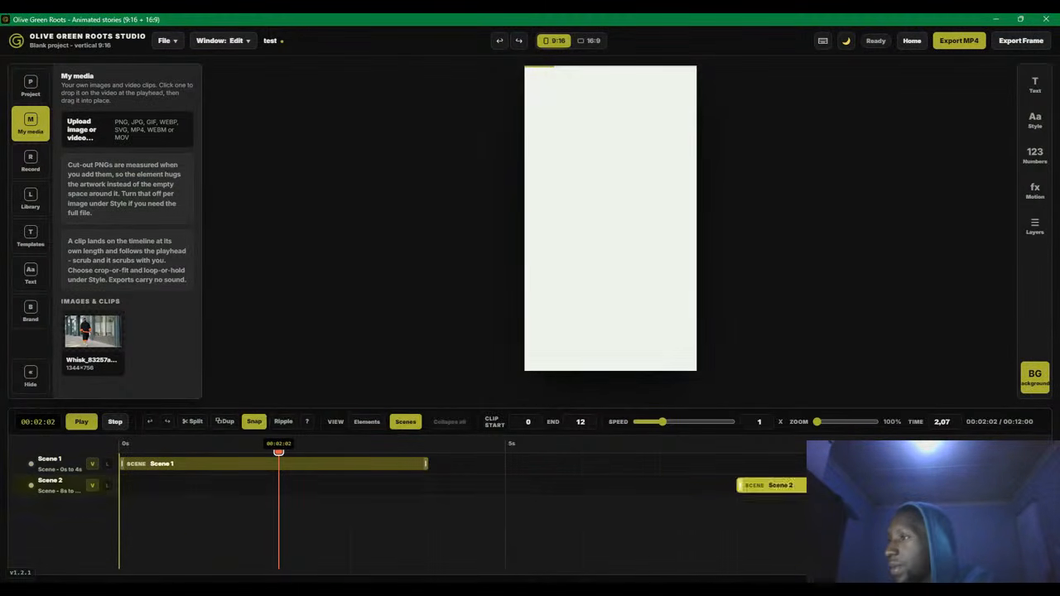
key("Delete")
left_click(542, 449)
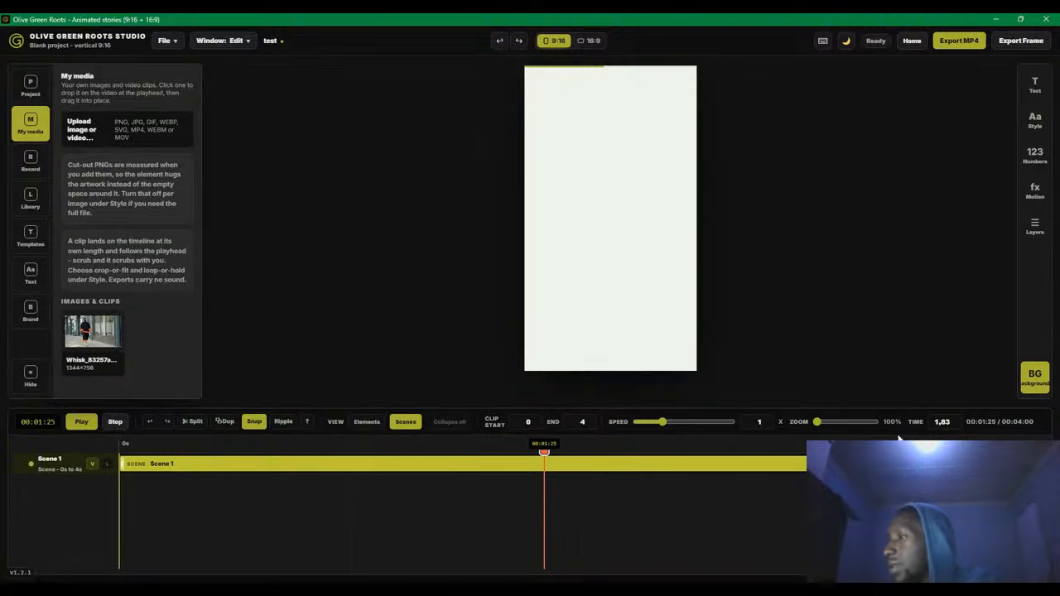
Set Scene 1's background mode to Image and bring up its media settings
left_click(1043, 381)
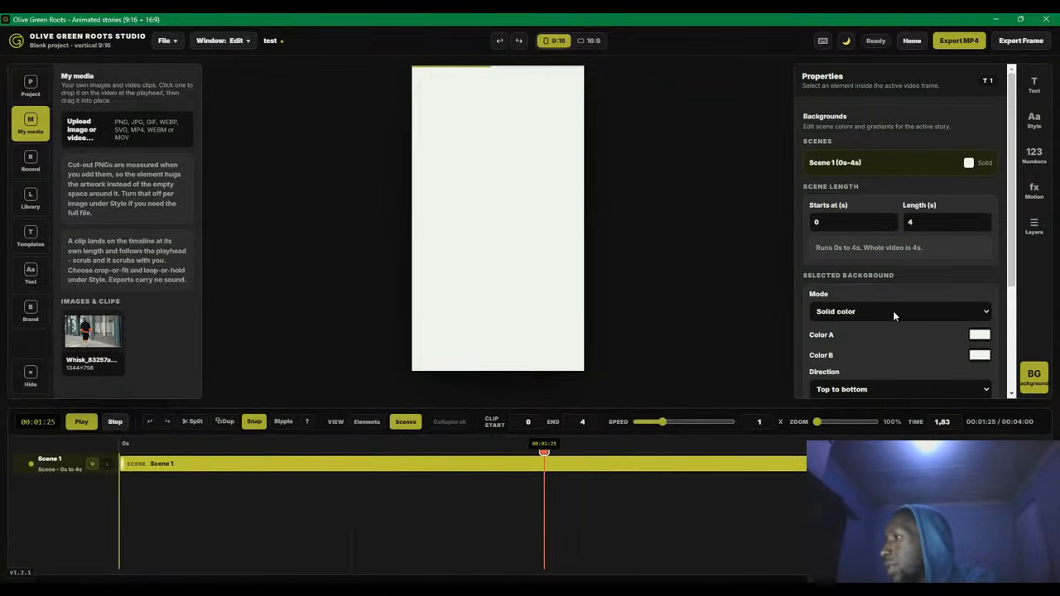
left_click(857, 343)
scroll(877, 298, "down", 2)
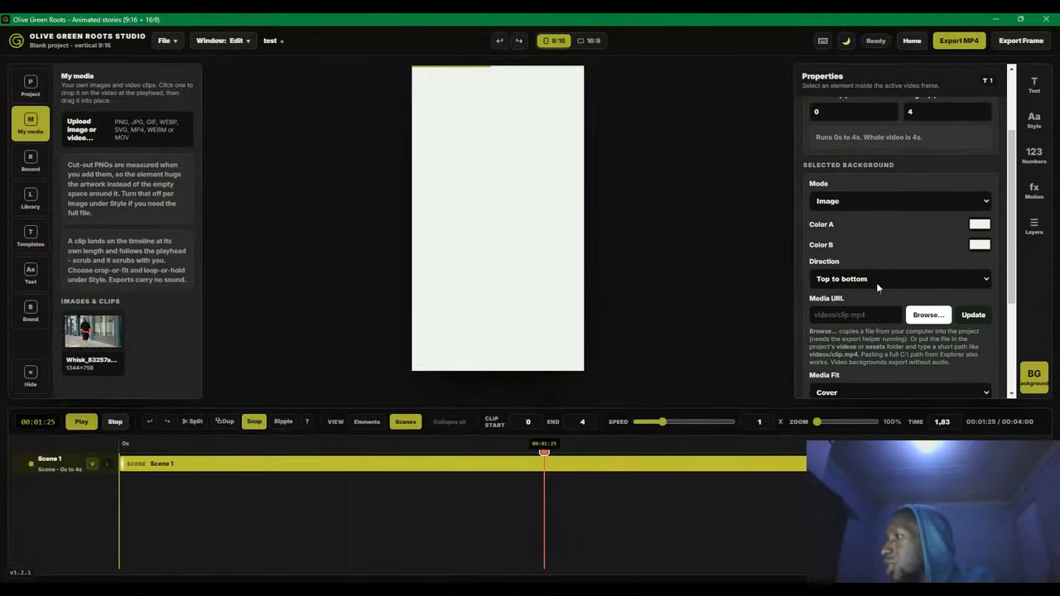
Load the pexels-mart-prod image as Scene 1's background and shorten its fade-in transition to 0.10 s
left_click(934, 319)
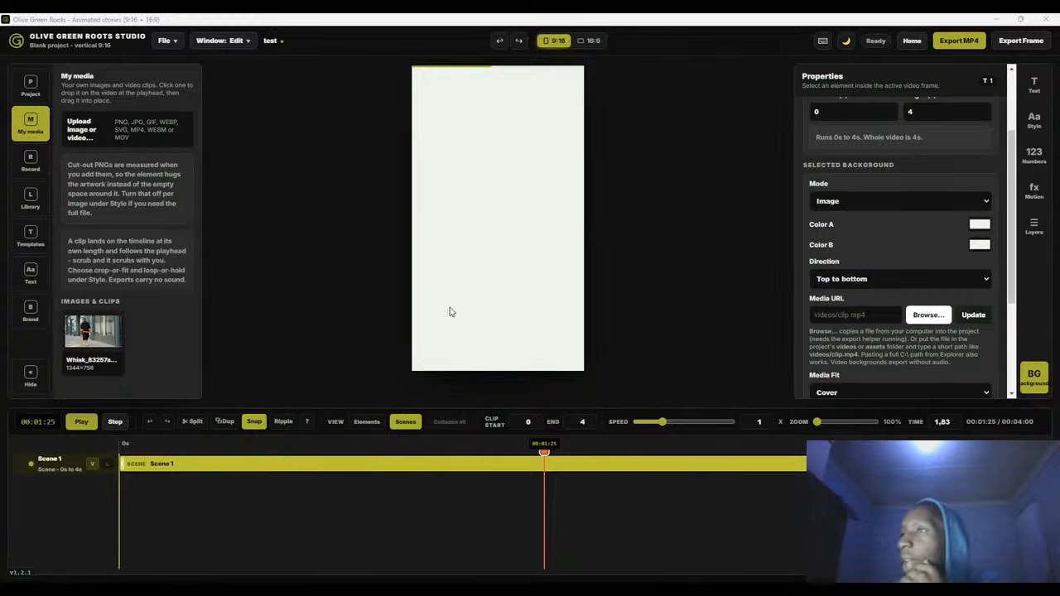
left_click(491, 321)
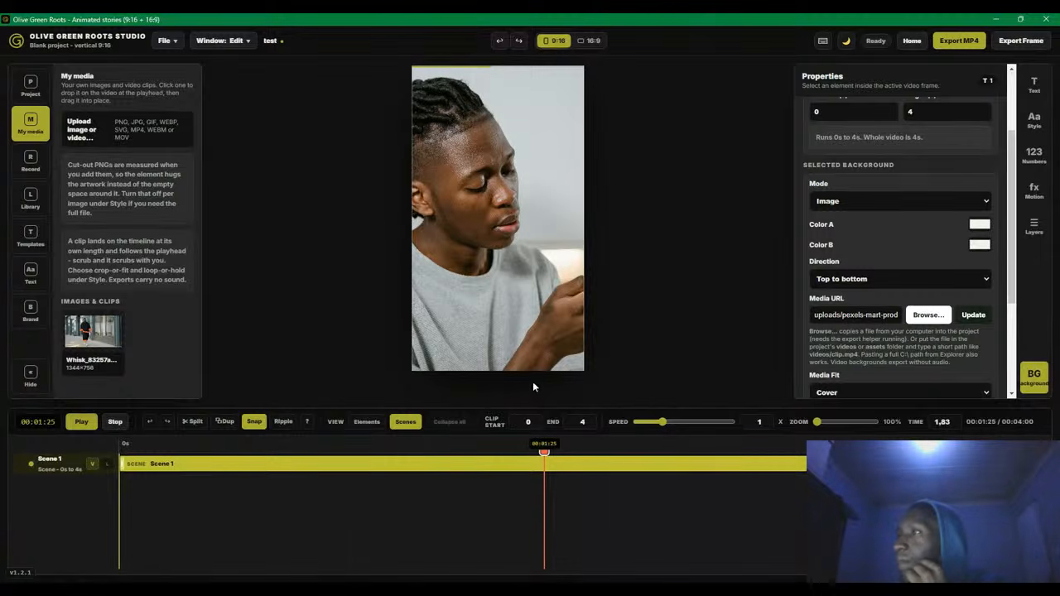
scroll(891, 342, "down", 2)
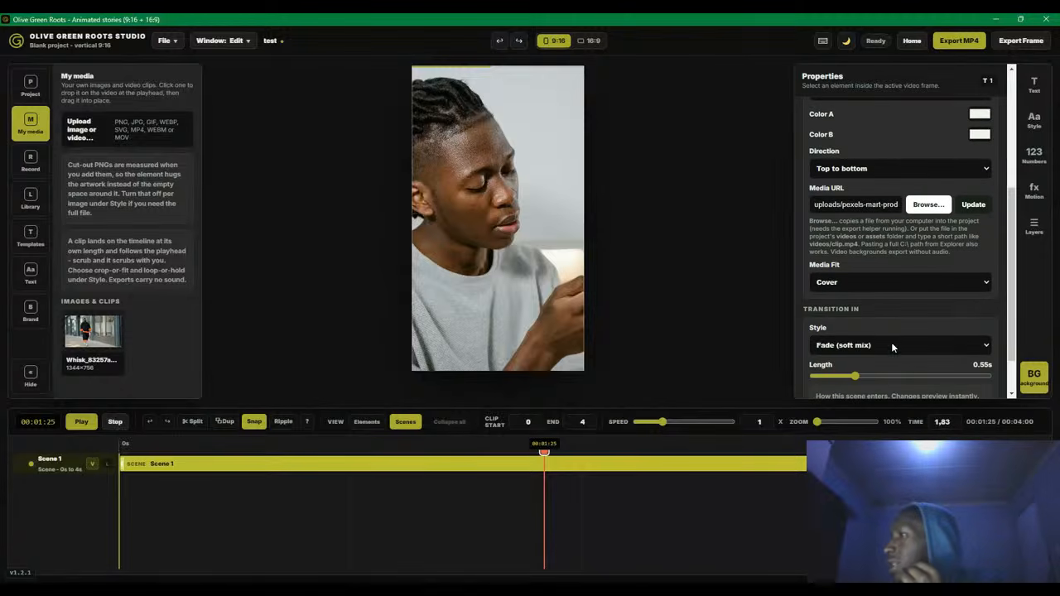
scroll(886, 348, "down", 1)
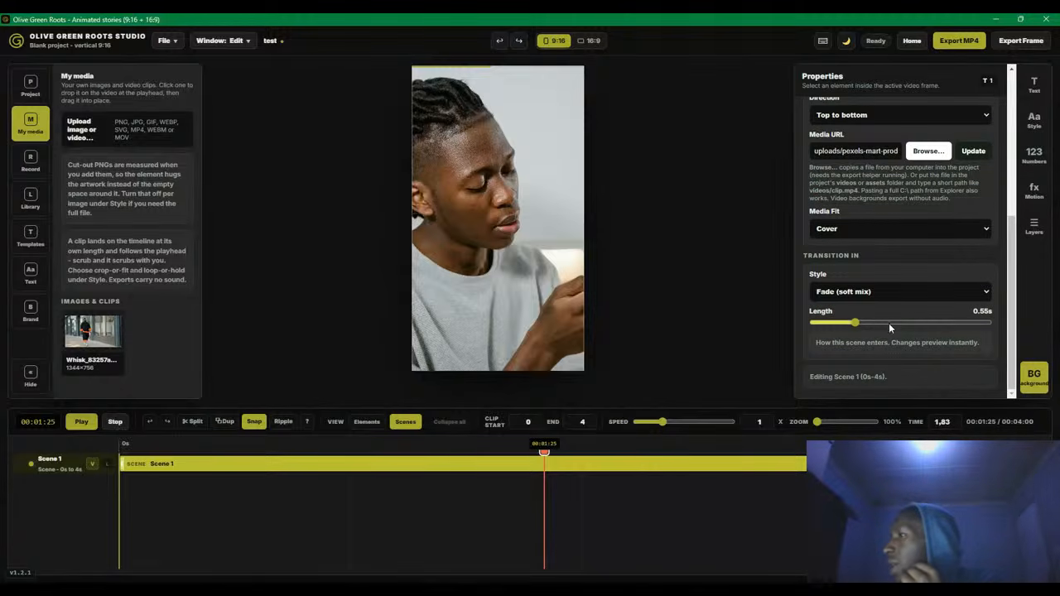
left_click_drag(855, 323, 687, 346)
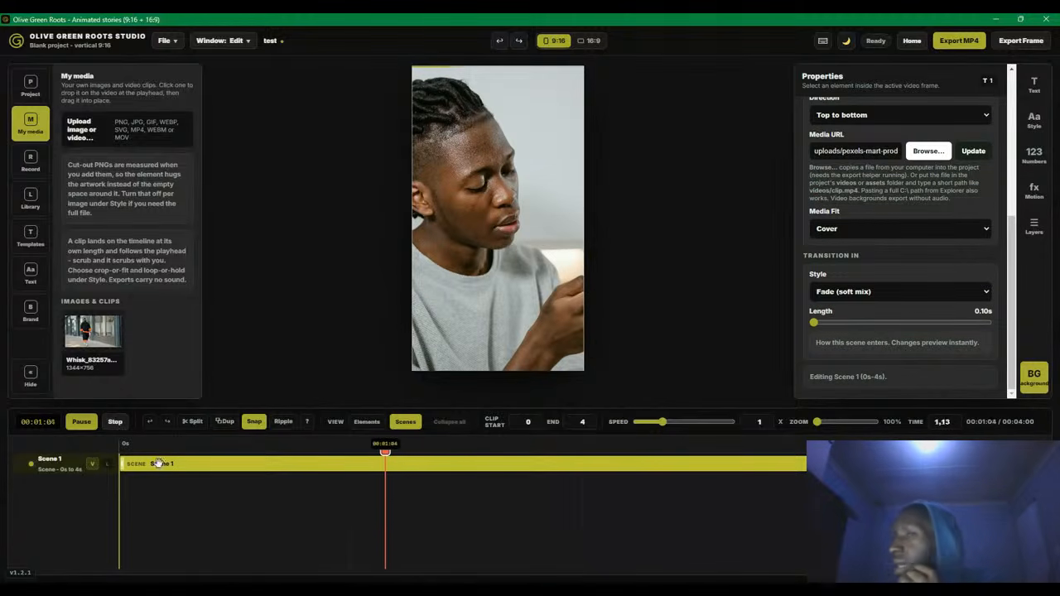
left_click(88, 423)
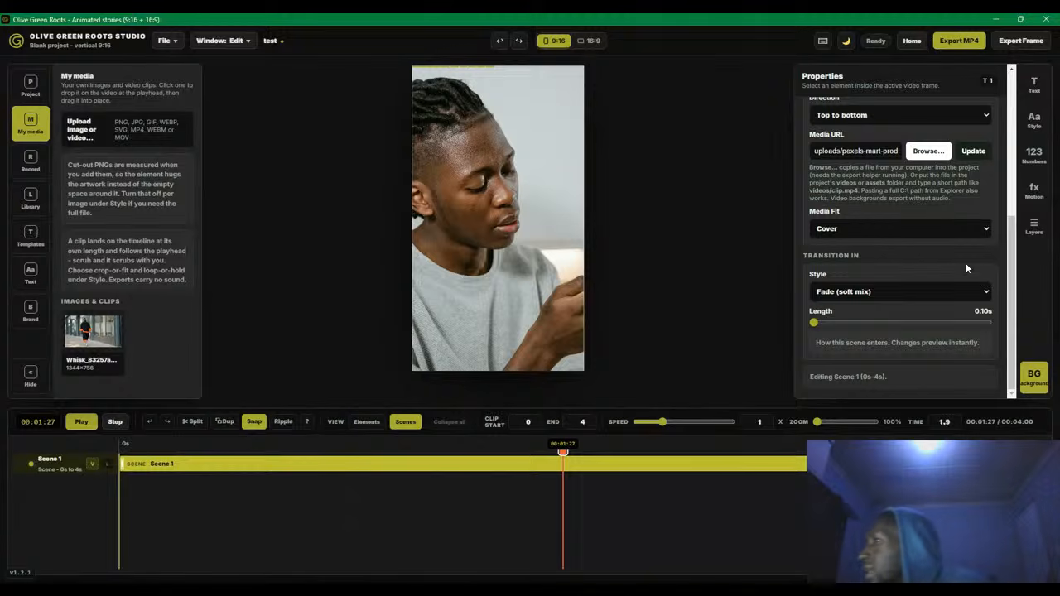
Set the media fit of Scene 1's background image to Contain
scroll(965, 262, "up", 5)
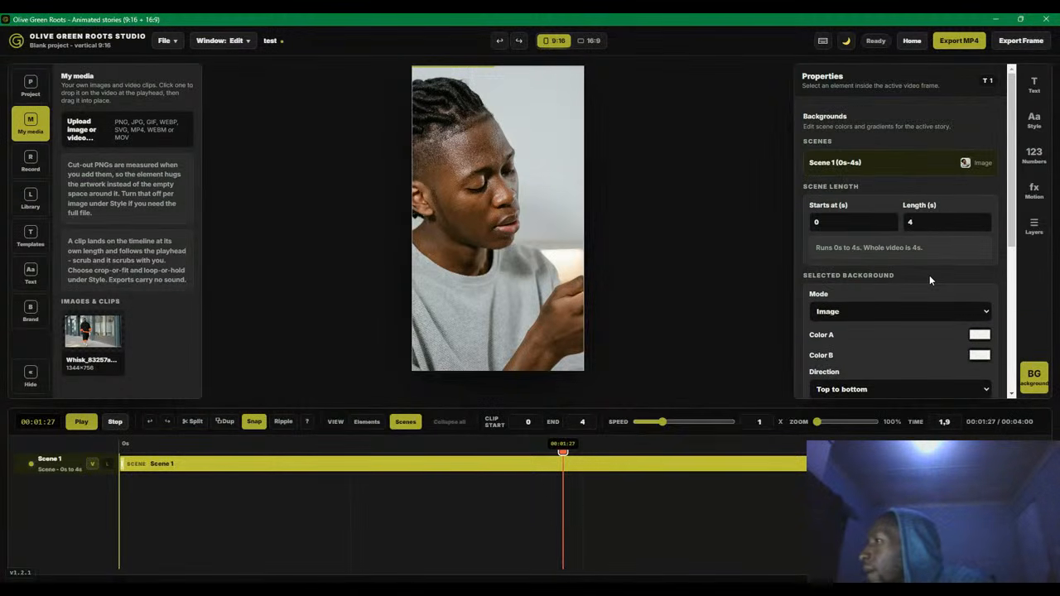
scroll(926, 274, "down", 3)
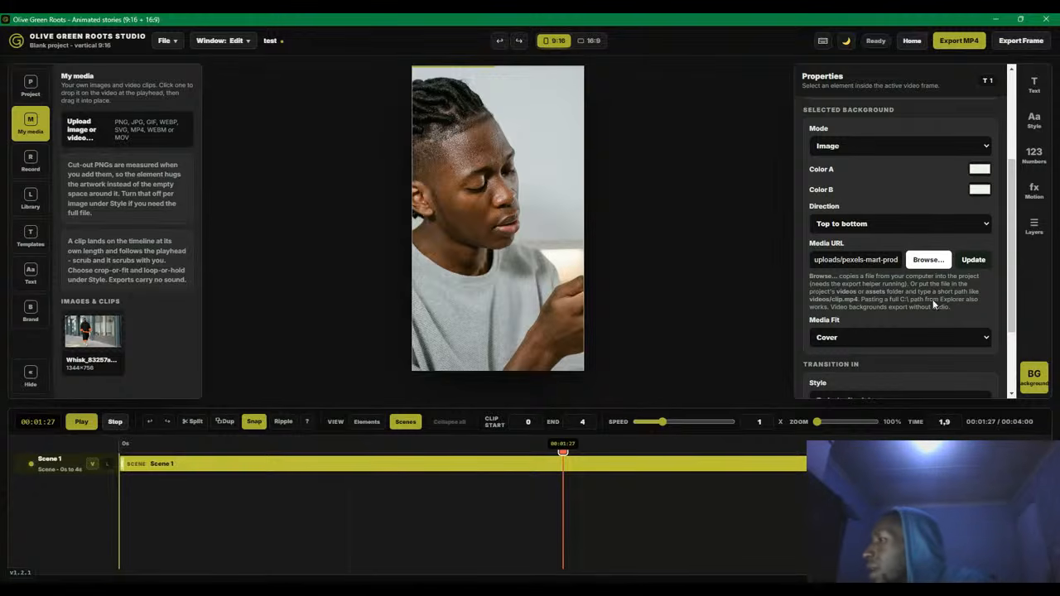
scroll(939, 290, "down", 1)
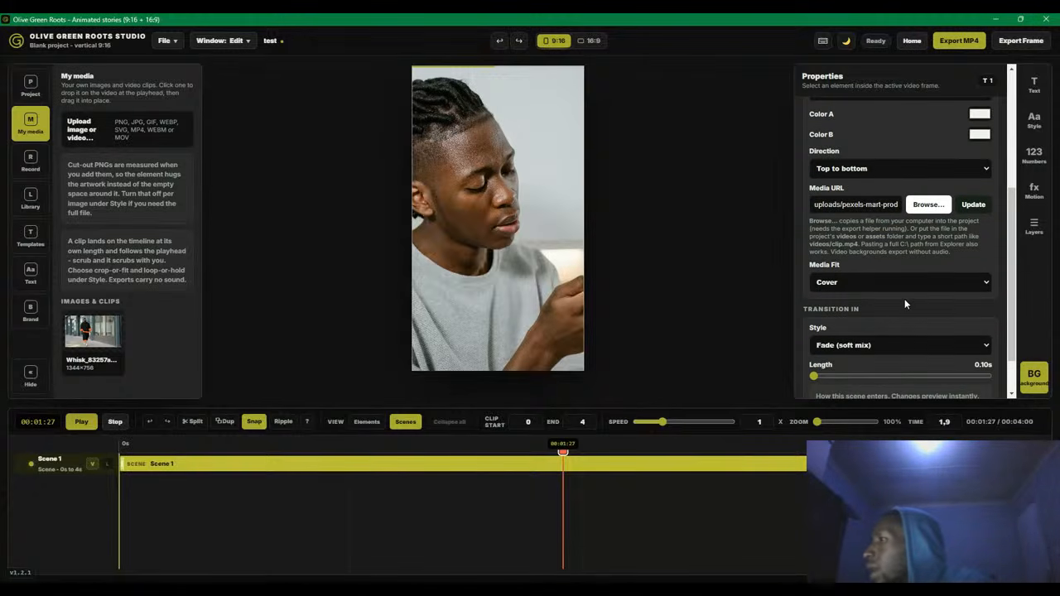
left_click(904, 306)
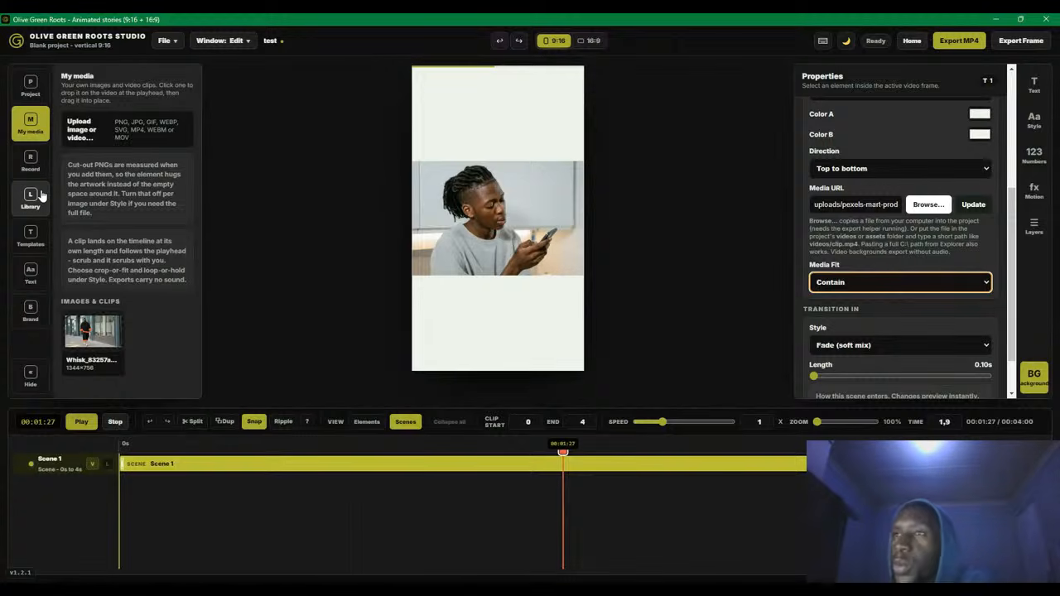
Play Scene 1 from the start to preview the fitted background, and pause at 0.47 s
left_click(82, 422)
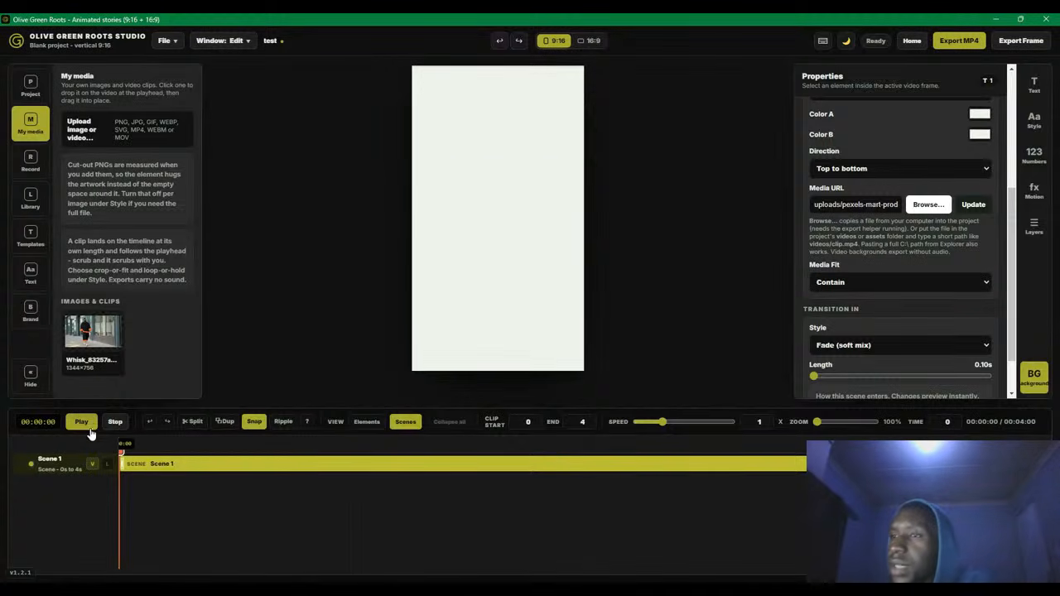
left_click(93, 423)
left_click(108, 424)
left_click(90, 423)
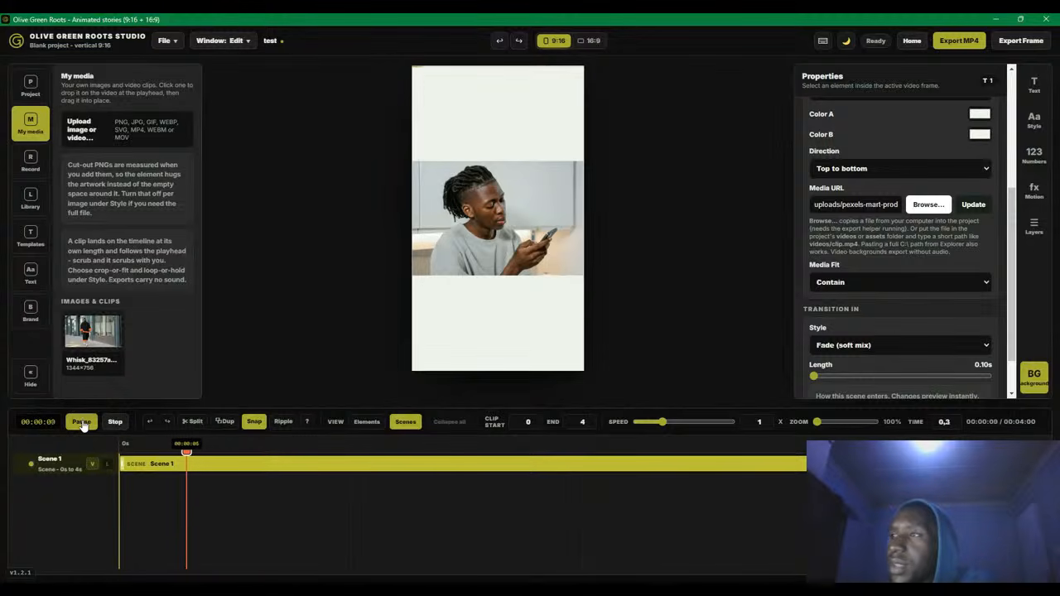
left_click(84, 422)
Switch the timeline to the Elements view and try out the Planned Item embed from the library, deleting it at 0.67 s
left_click(22, 200)
scroll(110, 310, "down", 1)
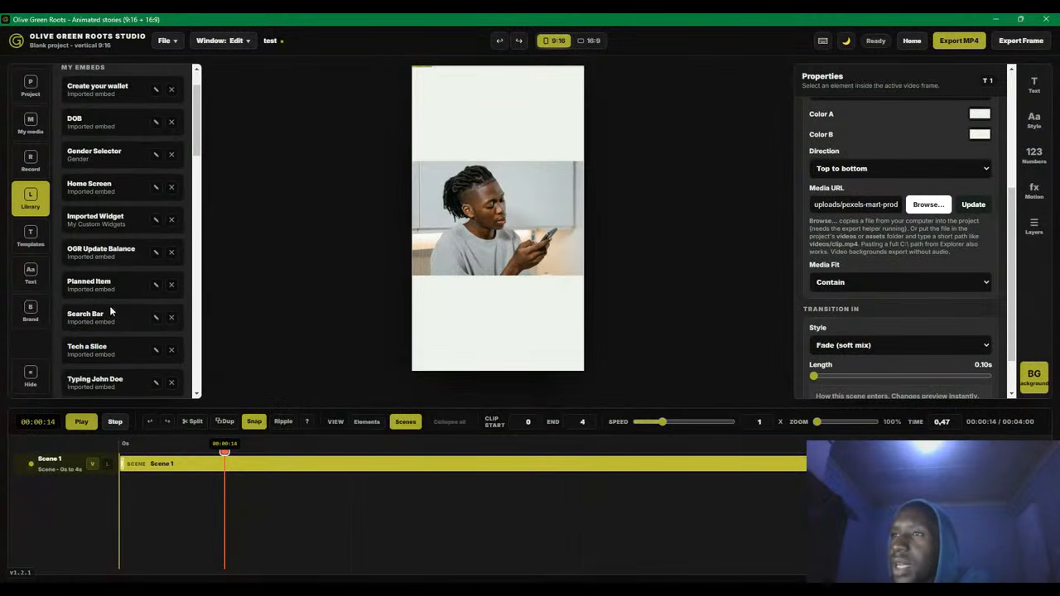
left_click(102, 287)
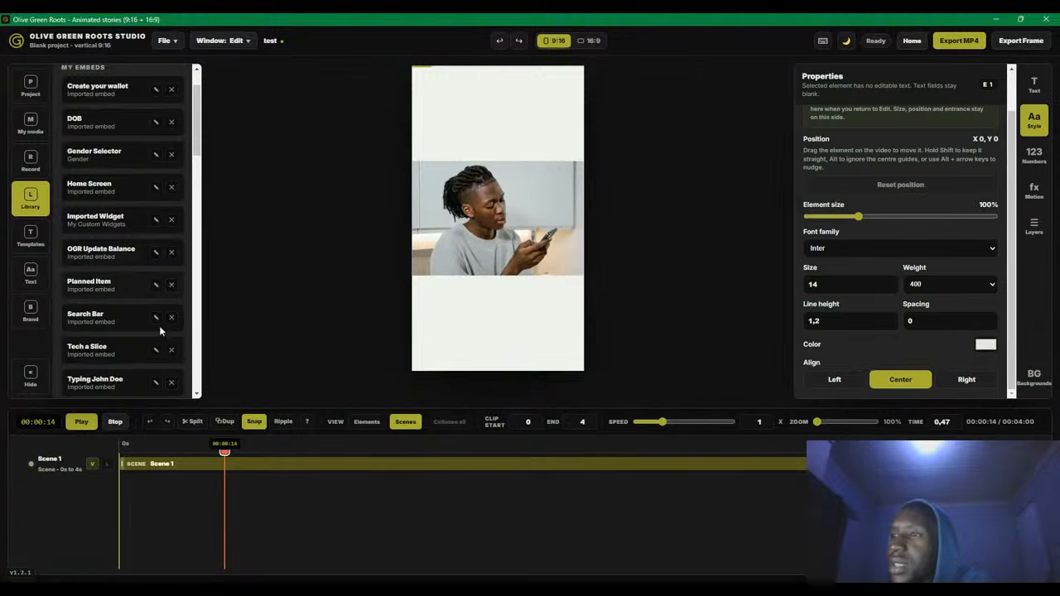
left_click(367, 421)
left_click_drag(225, 451, 273, 451)
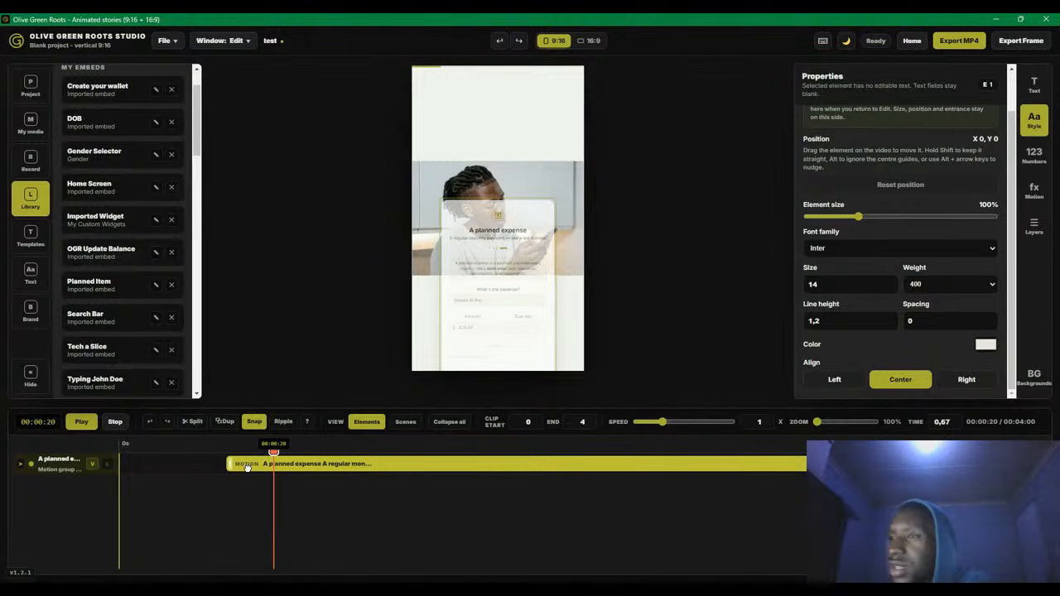
key("Delete")
Try out the Summary card from the library, scrub to 1.03 s to preview it, and delete it
scroll(97, 319, "down", 6)
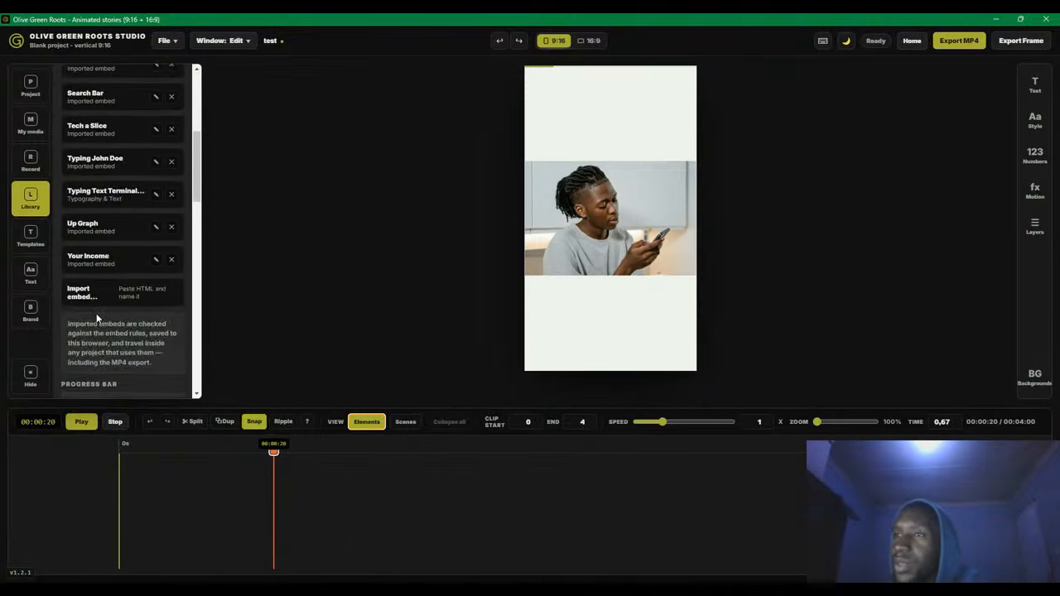
scroll(97, 312, "down", 5)
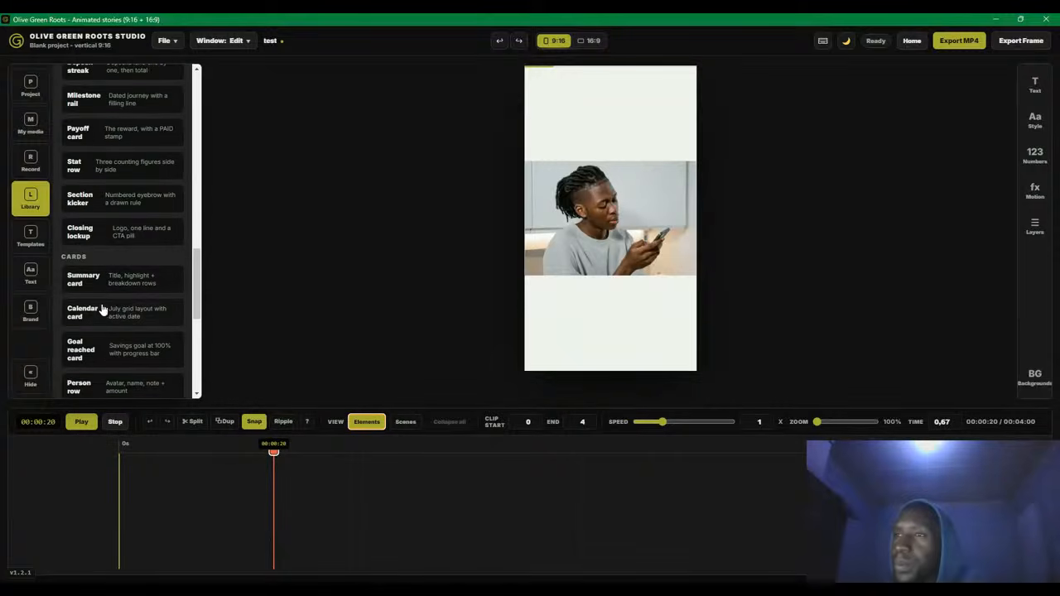
left_click(101, 297)
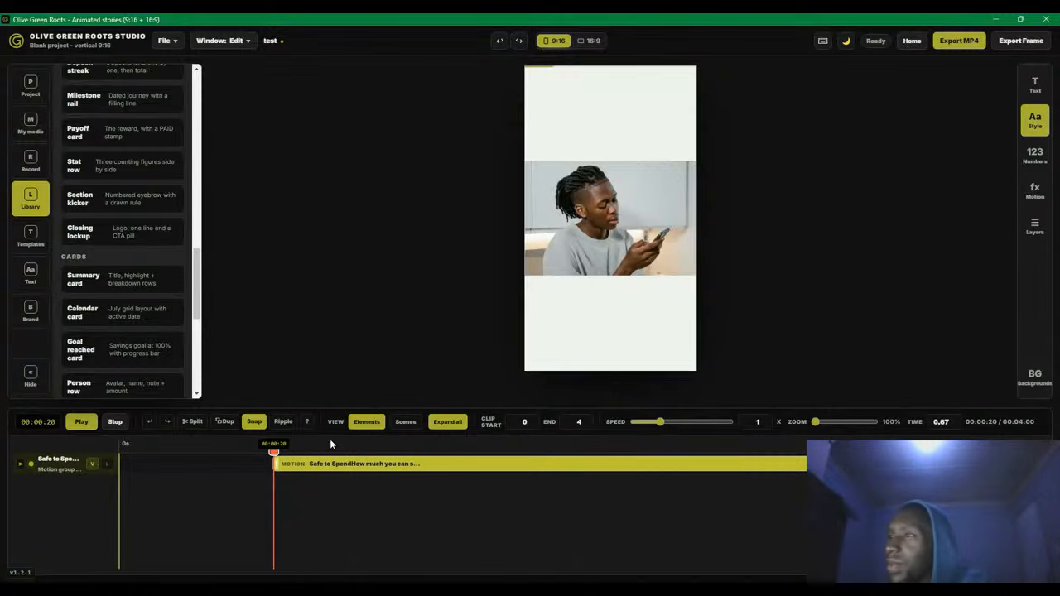
left_click_drag(396, 450, 356, 451)
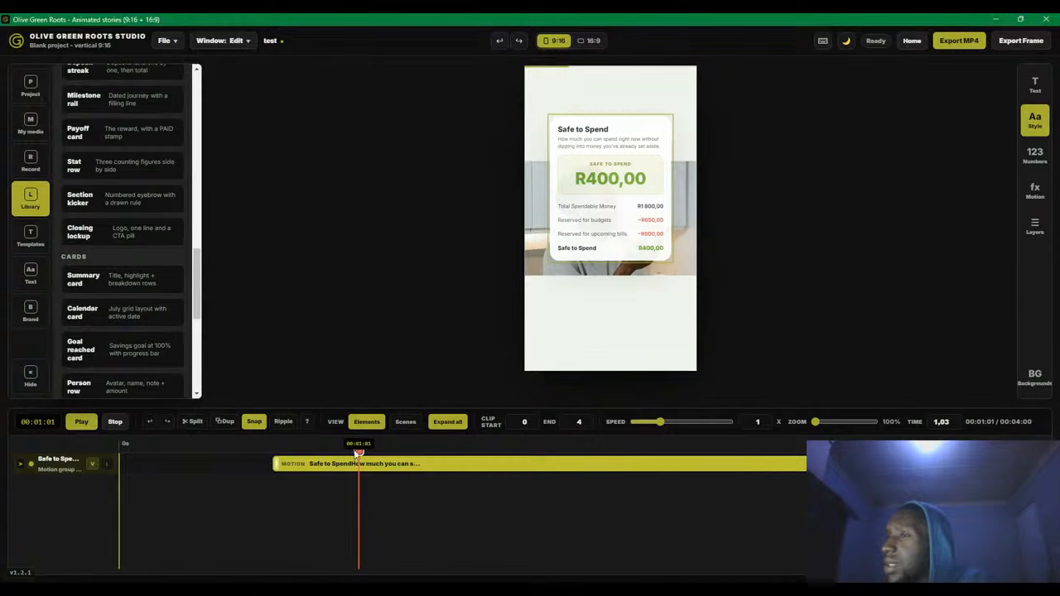
key("Delete")
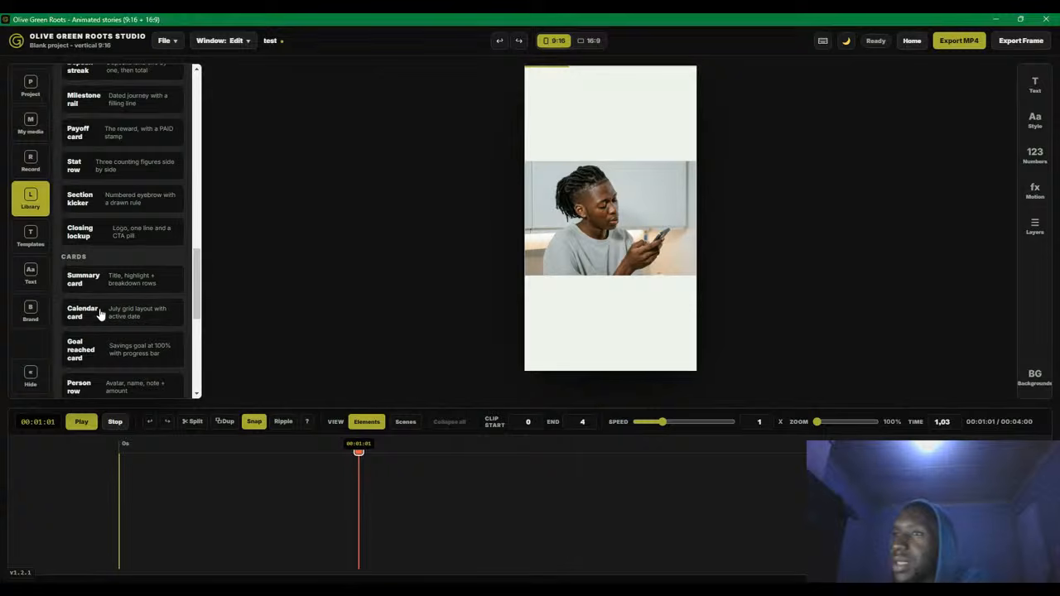
Add an Amount row card from the library at 1.03 s and scrub to 1.6 s to show it
scroll(100, 312, "down", 3)
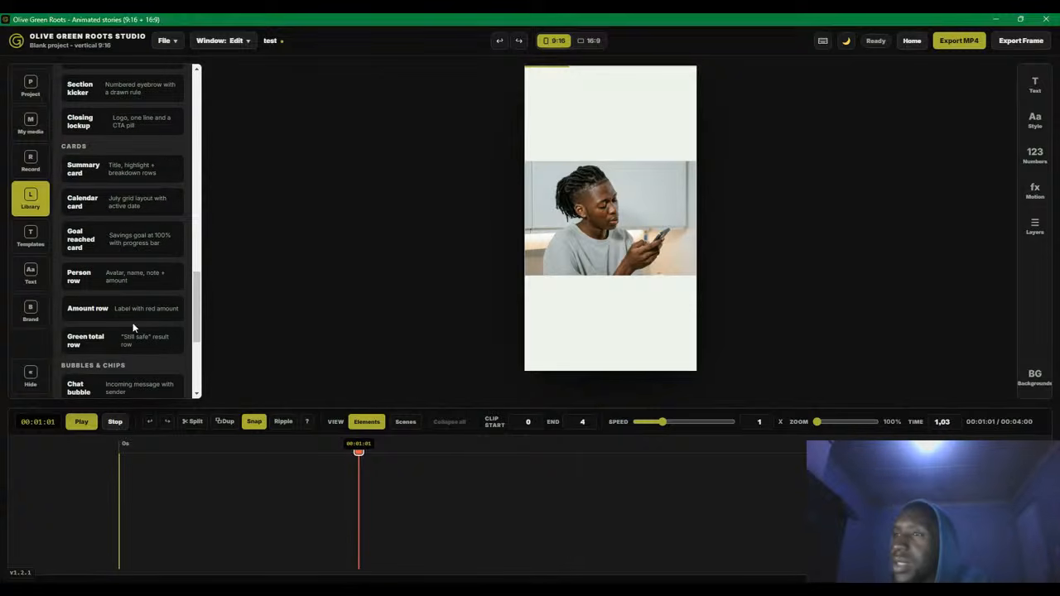
left_click(128, 319)
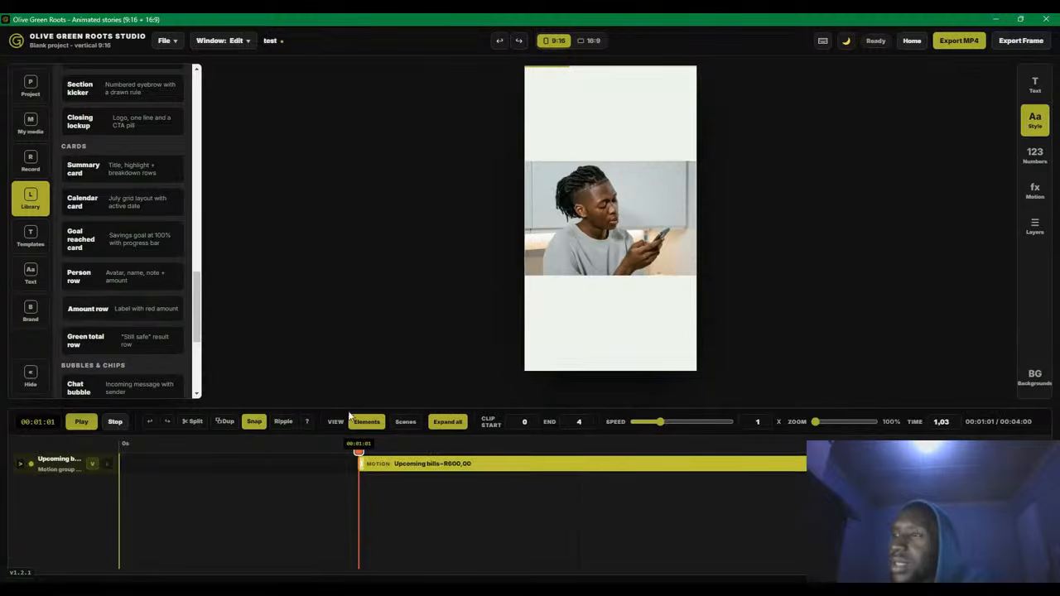
left_click_drag(367, 447, 490, 450)
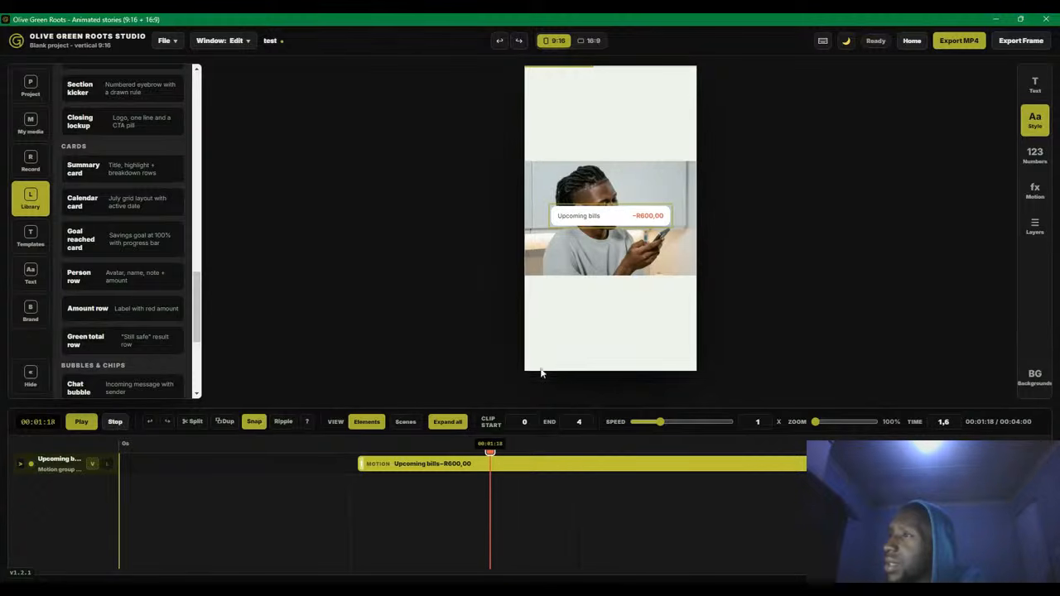
Scale the amount row to 65% and move it above the phone in the photo, at about X 92, Y -16
mouse_move(585, 220)
left_mouse_down()
mouse_move(607, 222)
mouse_move(596, 239)
mouse_move(597, 209)
left_mouse_up()
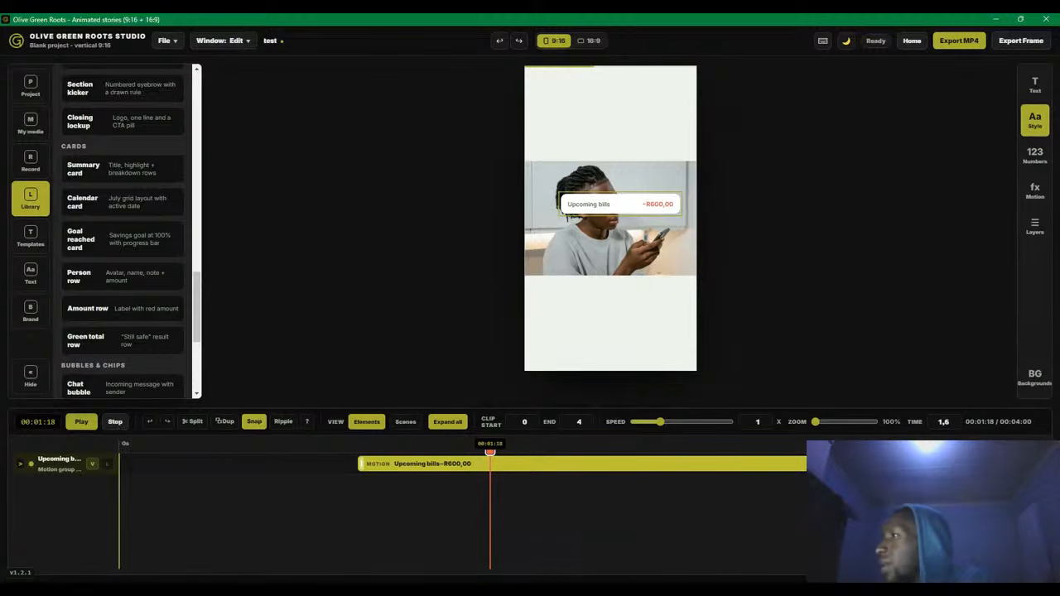
left_click(1043, 128)
left_click_drag(890, 214, 834, 213)
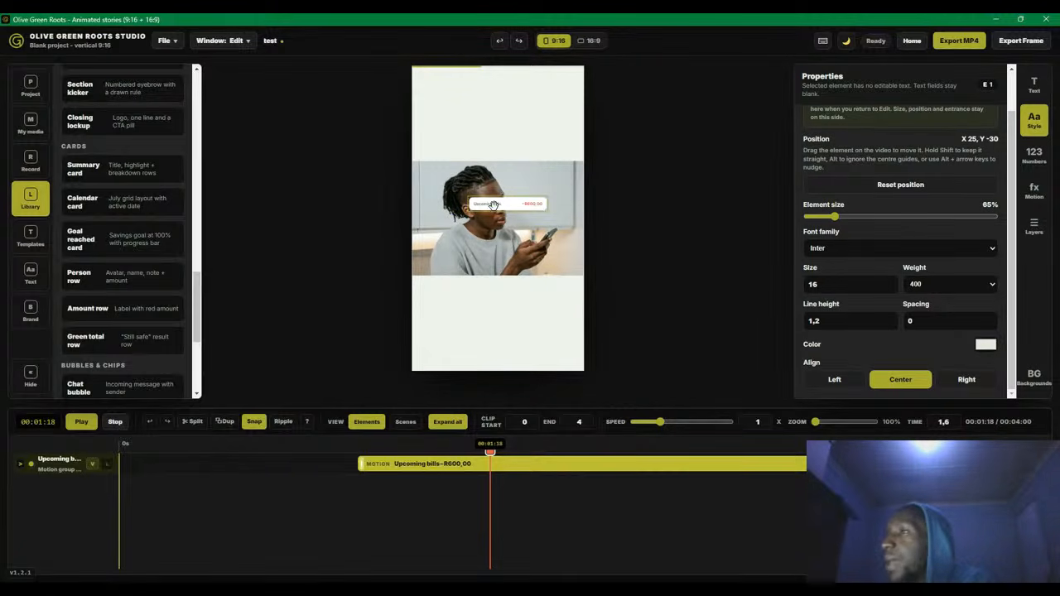
left_click_drag(493, 204, 521, 211)
scroll(940, 315, "up", 1)
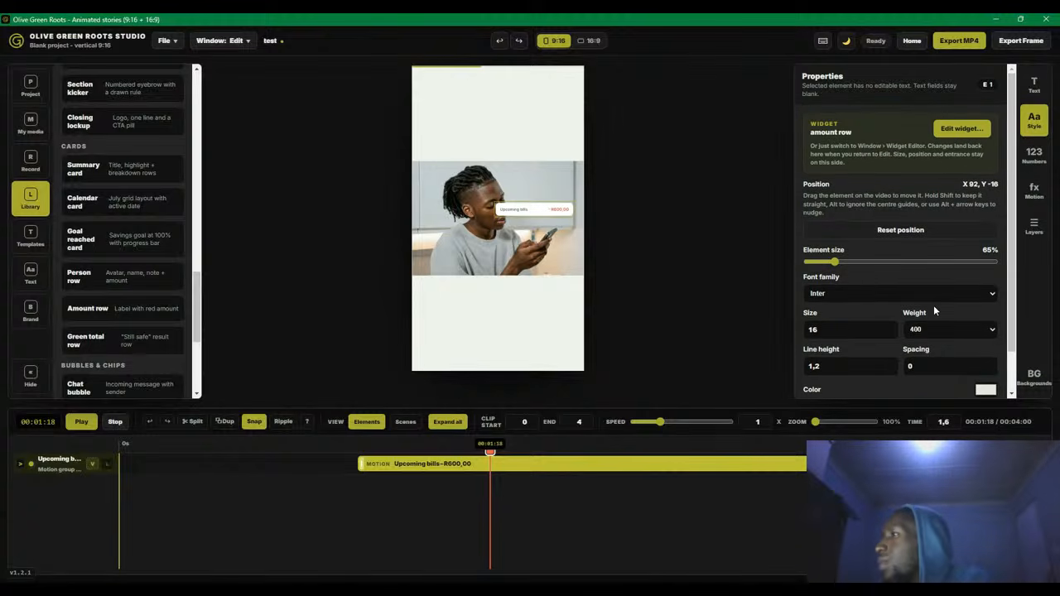
Switch to the Keyframes workspace and increase the amount row's rotation to 226
left_click(223, 39)
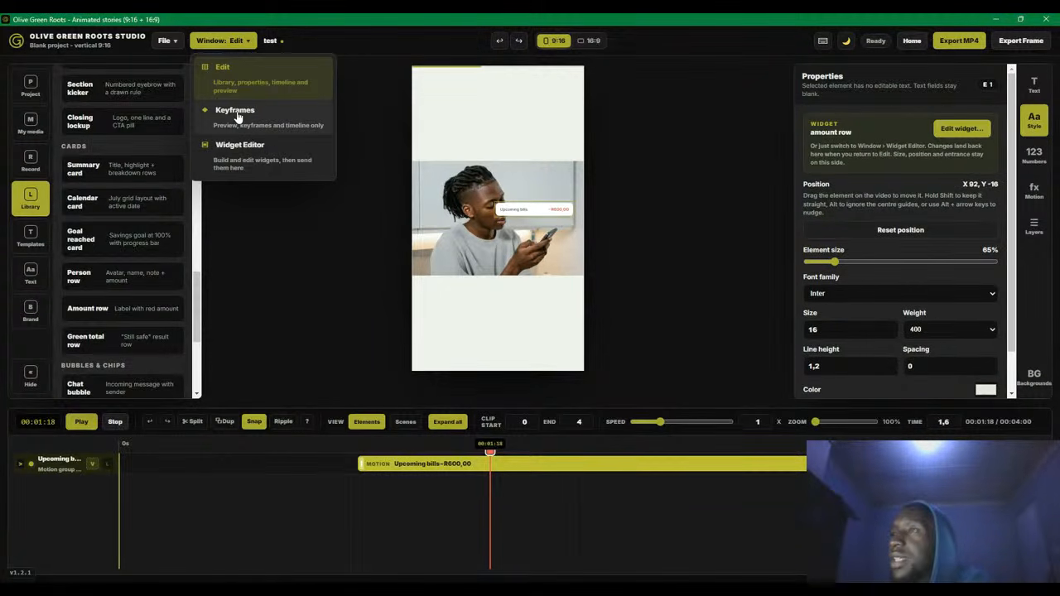
left_click(237, 108)
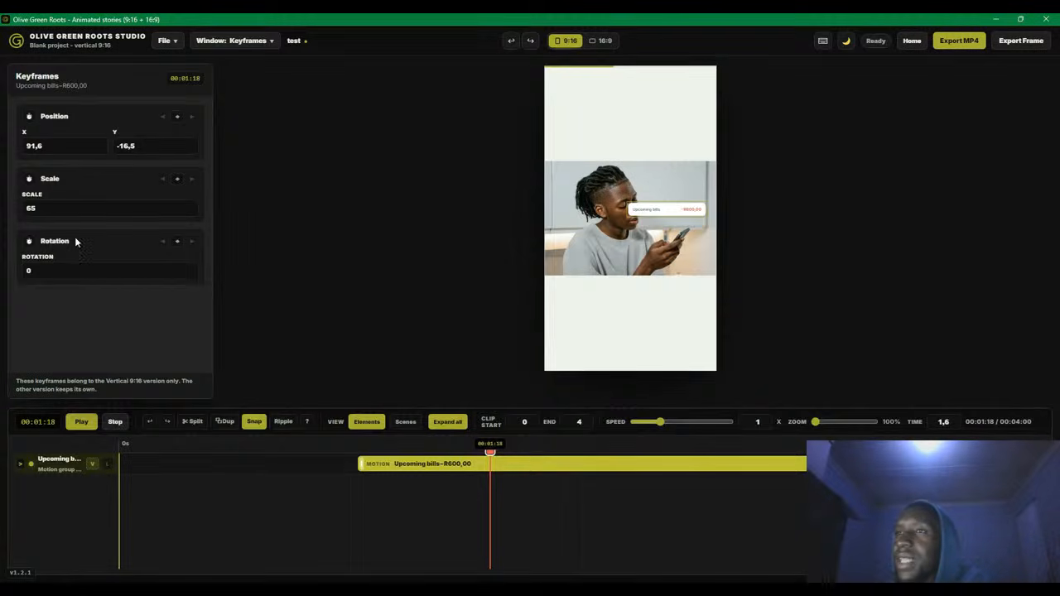
left_click(57, 272)
key("BackSpace")
type("38")
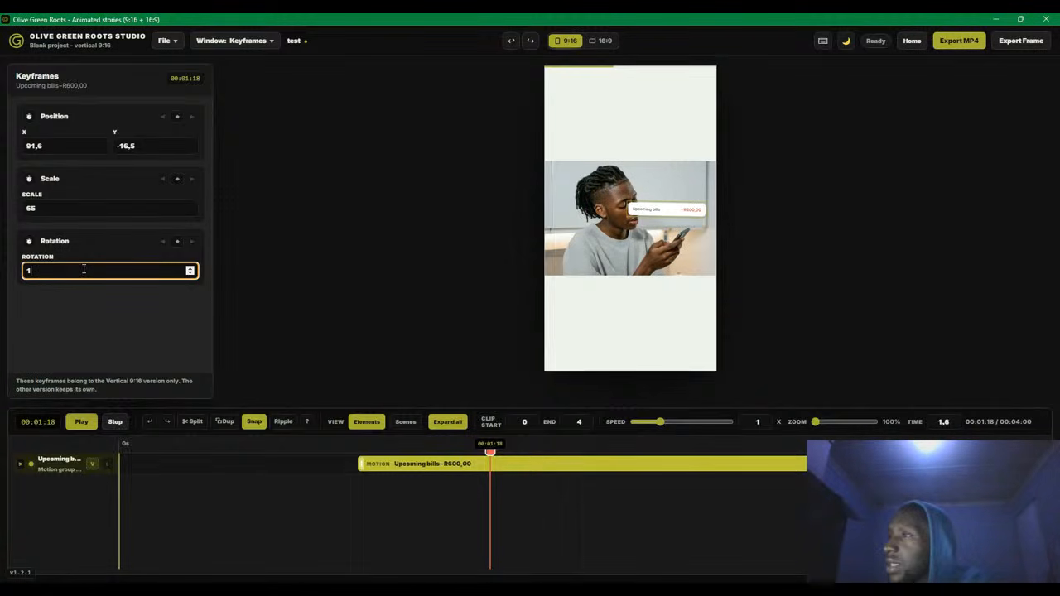
key("BackSpace")
key("BackSpace")
type("97")
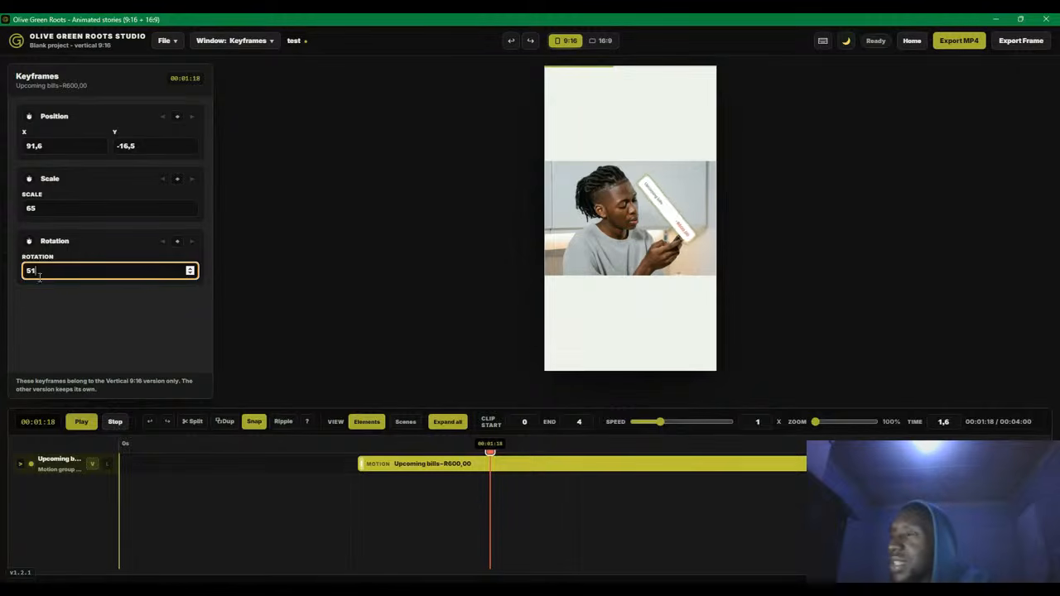
key("Up")
key("Up")
key("Up")
key("Up")
key("Up")
key("Up")
key("Up")
key("Up")
key("Up")
key("Up")
key("Up")
key("Up")
key("Up")
key("Up")
key("Up")
key("Up")
key("Up")
key("Up")
key("Up")
key("Up")
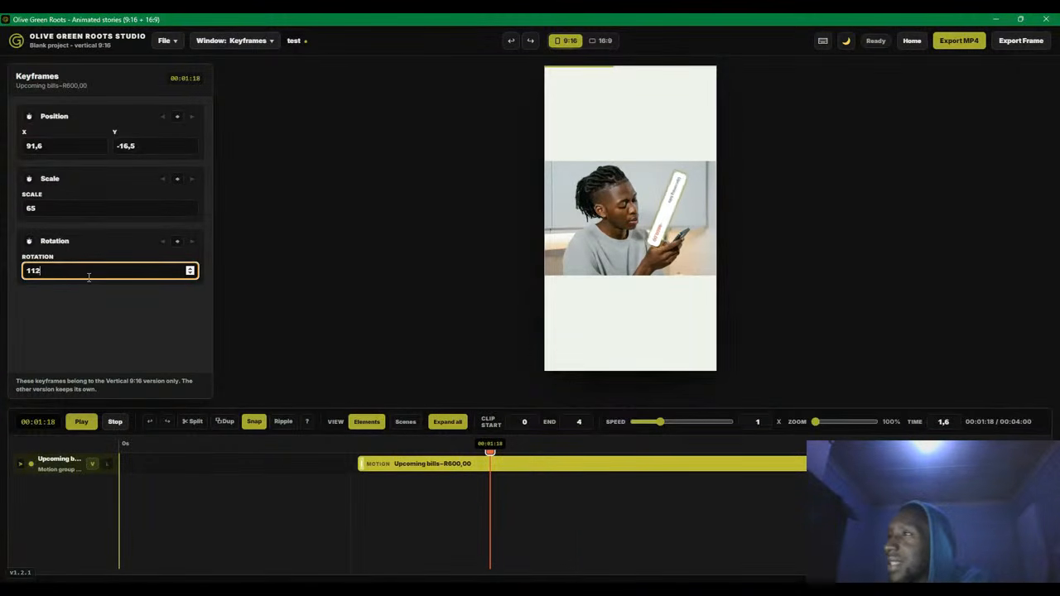
key("Up")
key("Up")
key("Up")
key("Up")
key("Up")
key("Up")
key("Up")
key("Up")
key("Up")
key("Up")
key("Up")
key("Up")
key("Up")
key("Up")
key("Up")
key("Up")
key("Up")
key("Up")
key("Up")
key("Up")
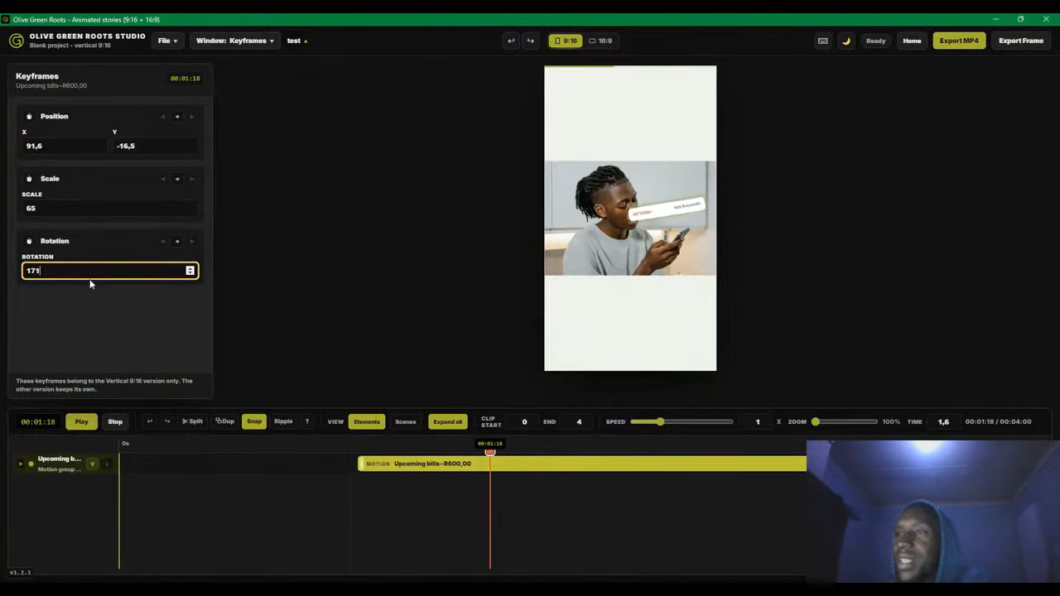
key("Up")
key("Up")
key("Up")
key("Up")
key("Up")
key("Up")
key("Up")
key("Up")
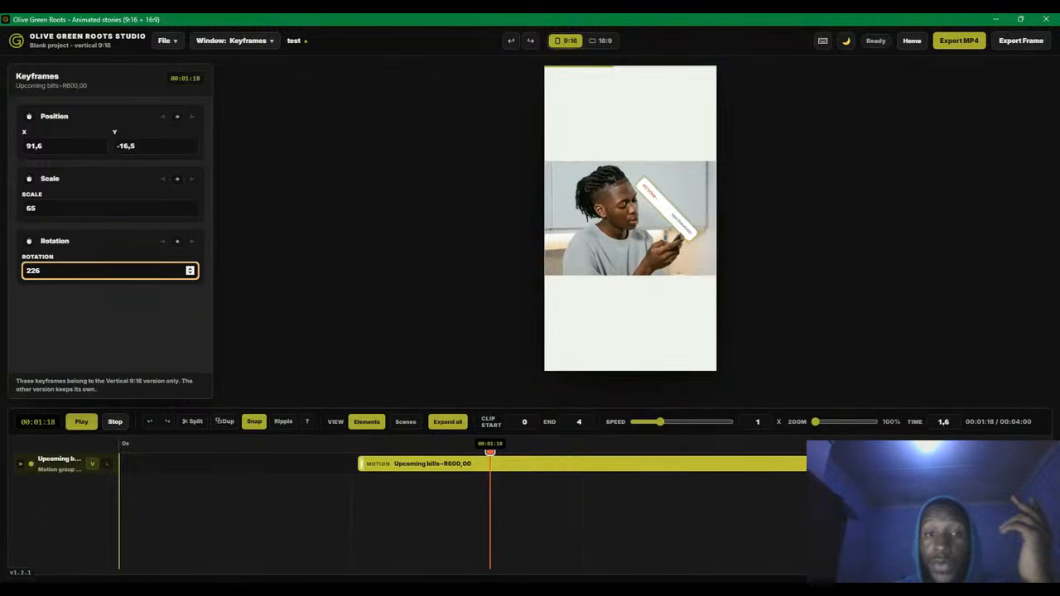
Leave the test project and return to the Home page with the video workspaces
left_click(911, 41)
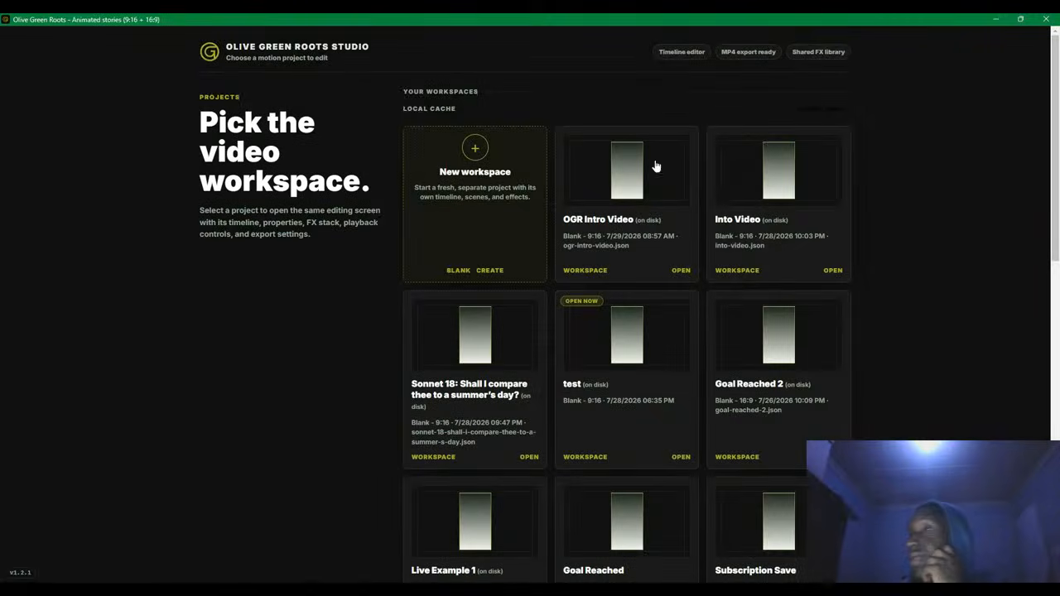